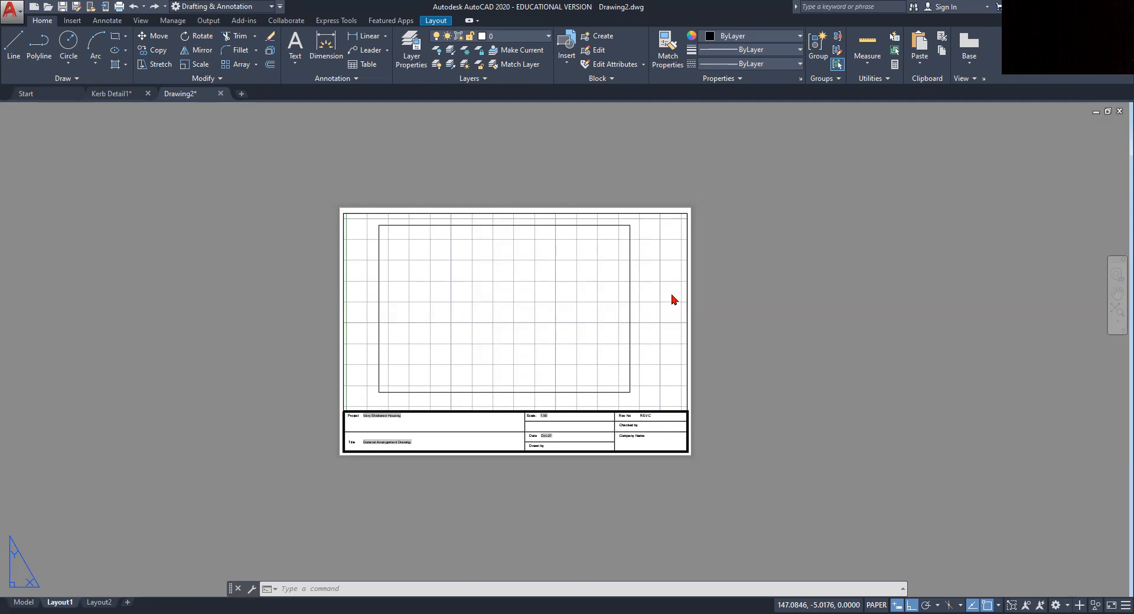
Step: Activate the viewport's model space on Layout1, turn off its grid, and return to paper space
{"action": "scroll", "coordinate": [652, 328], "scroll_direction": "up", "scroll_amount": 4}
{"action": "scroll", "coordinate": [651, 327], "scroll_direction": "down", "scroll_amount": 2}
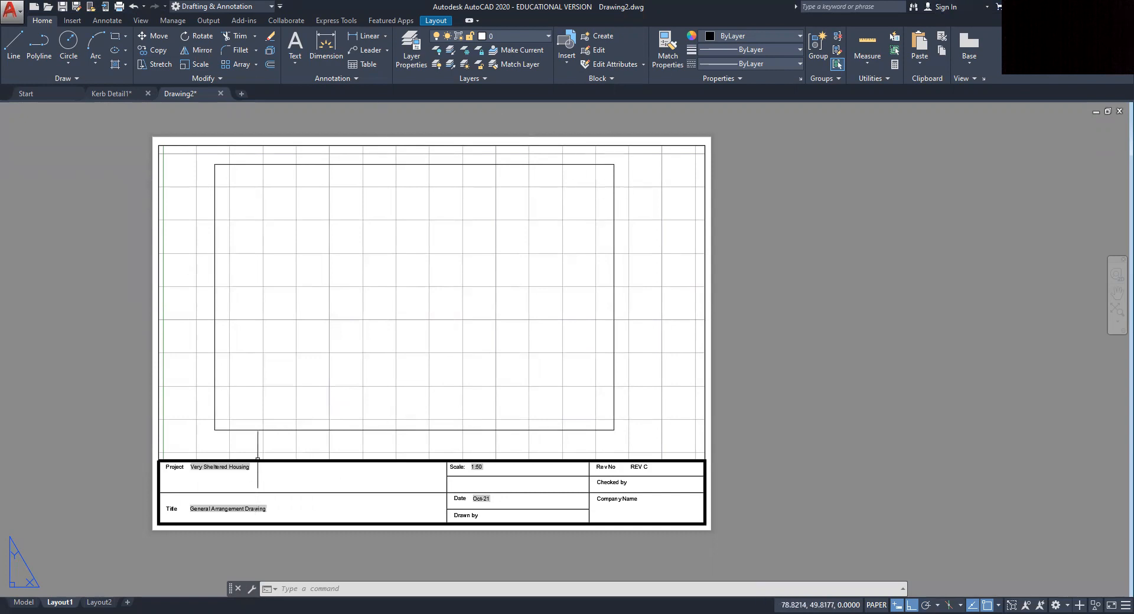
{"action": "middle_click_drag", "start_coordinate": [257, 459], "coordinate": [292, 385]}
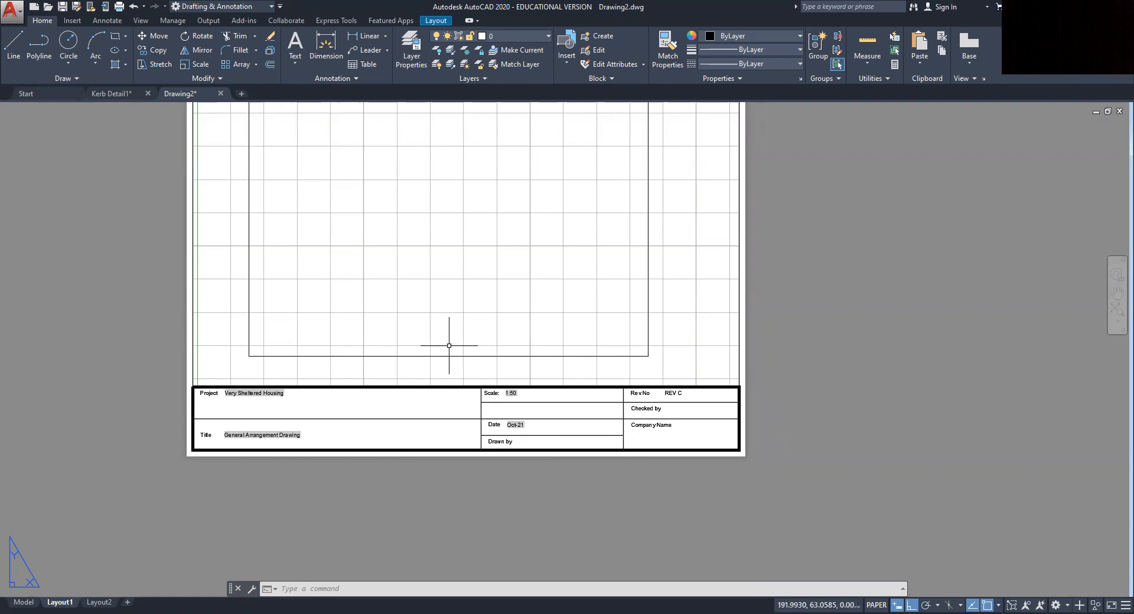
{"action": "scroll", "coordinate": [468, 299], "scroll_direction": "down", "scroll_amount": 3}
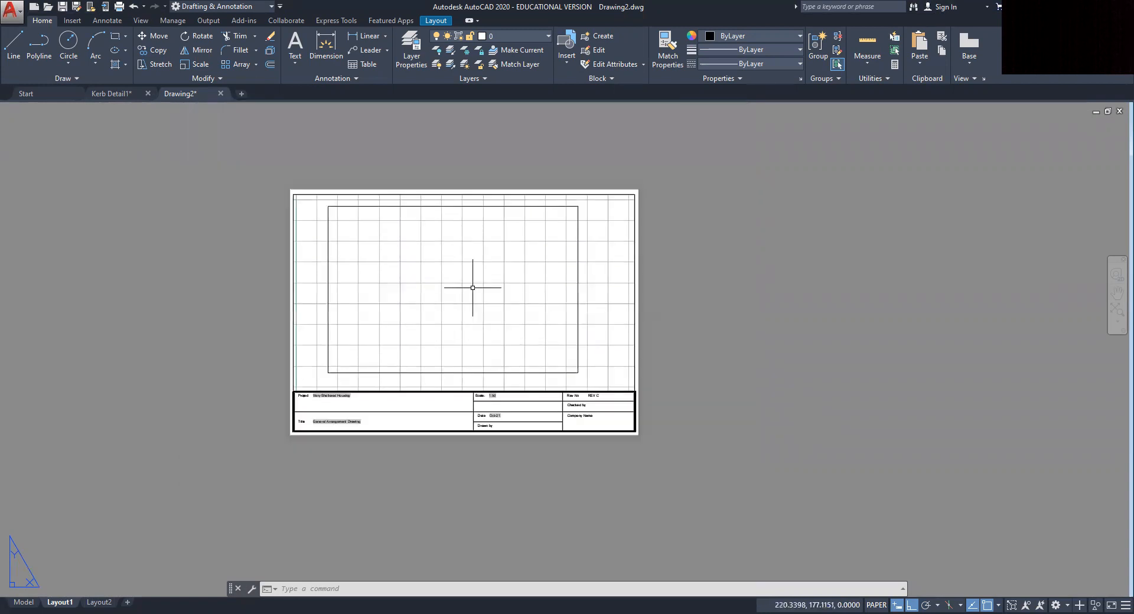
{"action": "left_click", "coordinate": [472, 287]}
{"action": "left_click", "coordinate": [876, 605]}
{"action": "left_click", "coordinate": [790, 605]}
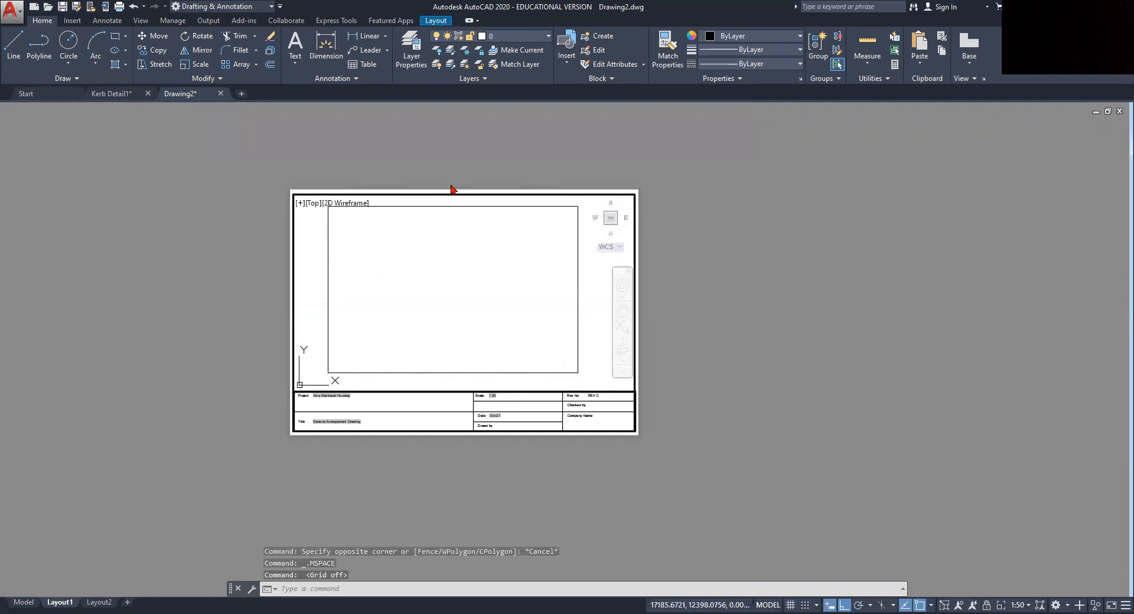
{"action": "left_click", "coordinate": [489, 206]}
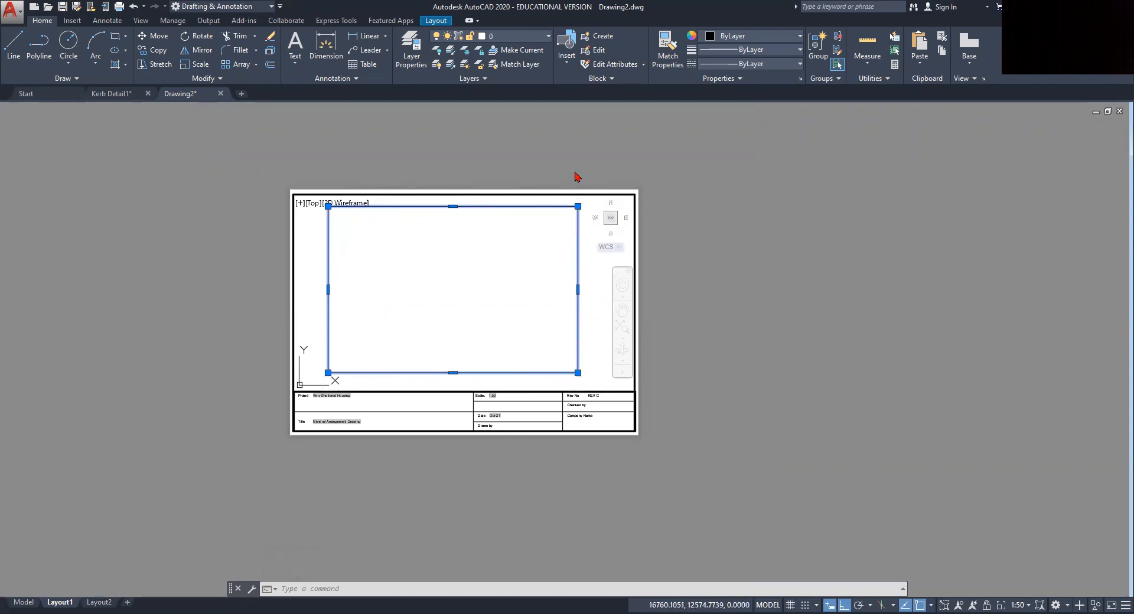
{"action": "key", "text": "Escape"}
{"action": "double_click", "coordinate": [498, 445]}
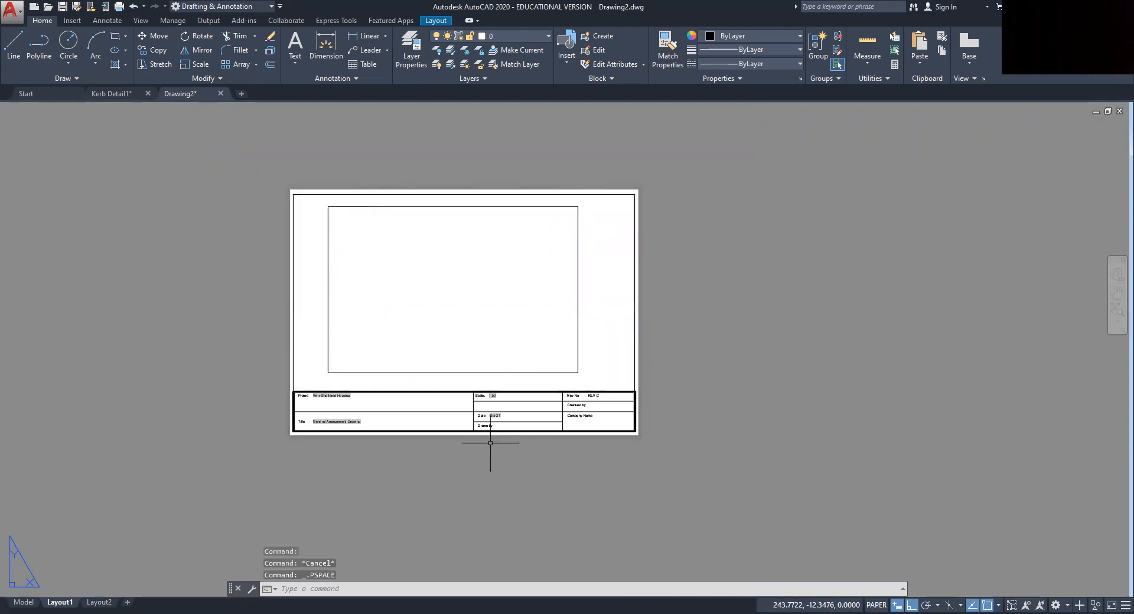
{"action": "scroll", "coordinate": [474, 413], "scroll_direction": "up", "scroll_amount": 3}
{"action": "middle_click_drag", "start_coordinate": [322, 403], "coordinate": [399, 348]}
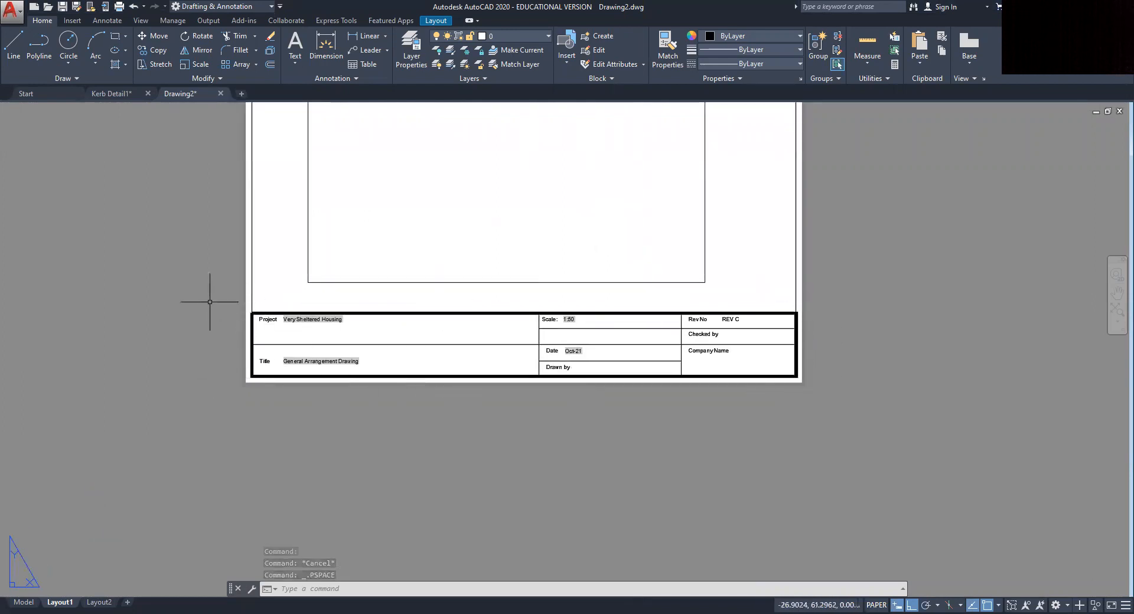
{"action": "scroll", "coordinate": [569, 298], "scroll_direction": "down", "scroll_amount": 2}
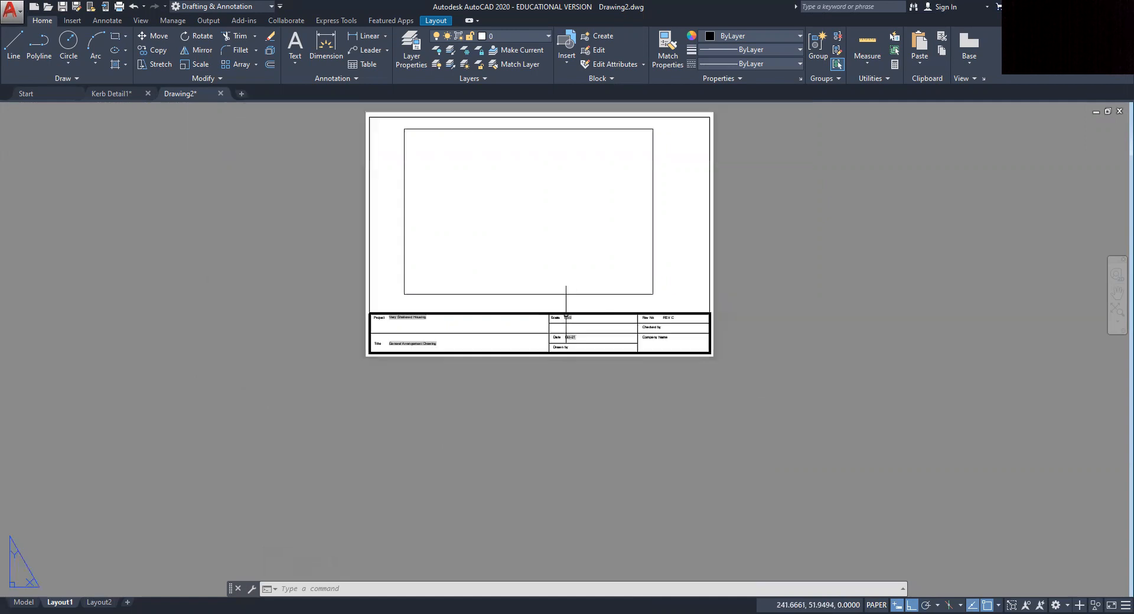
{"action": "middle_click_drag", "start_coordinate": [567, 299], "coordinate": [548, 378]}
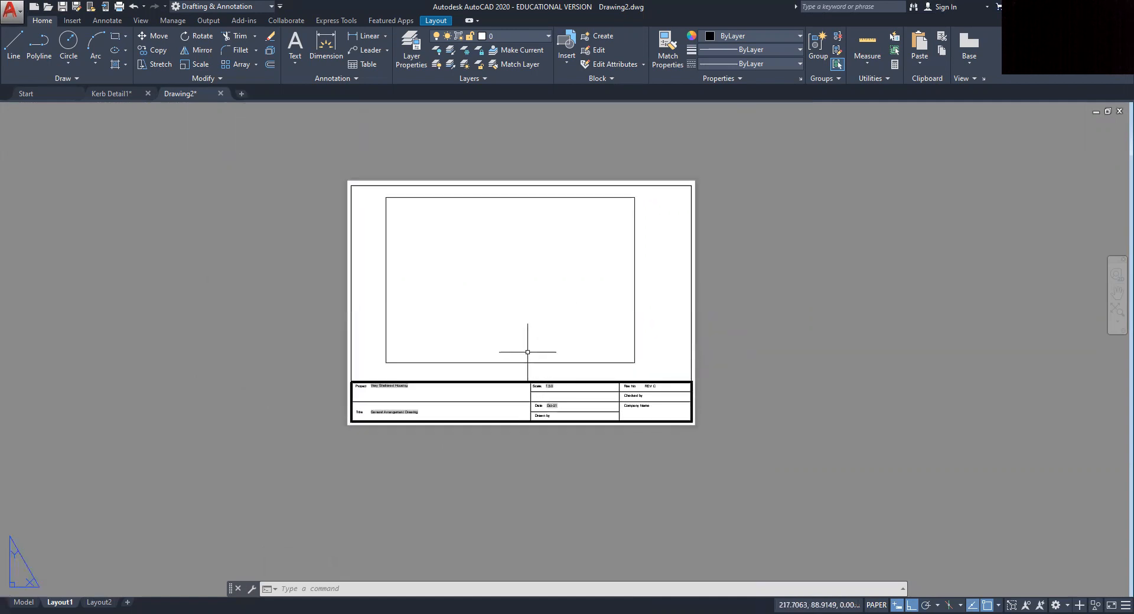
Step: Create a new drawing from the acadiso template
{"action": "left_click", "coordinate": [18, 22]}
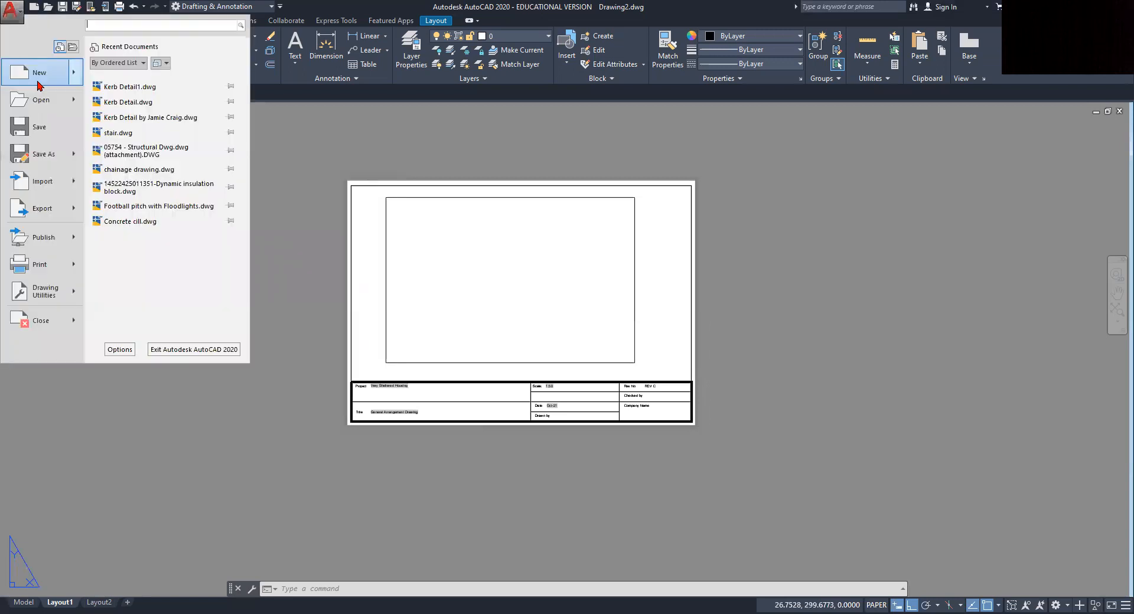
{"action": "left_click", "coordinate": [41, 76]}
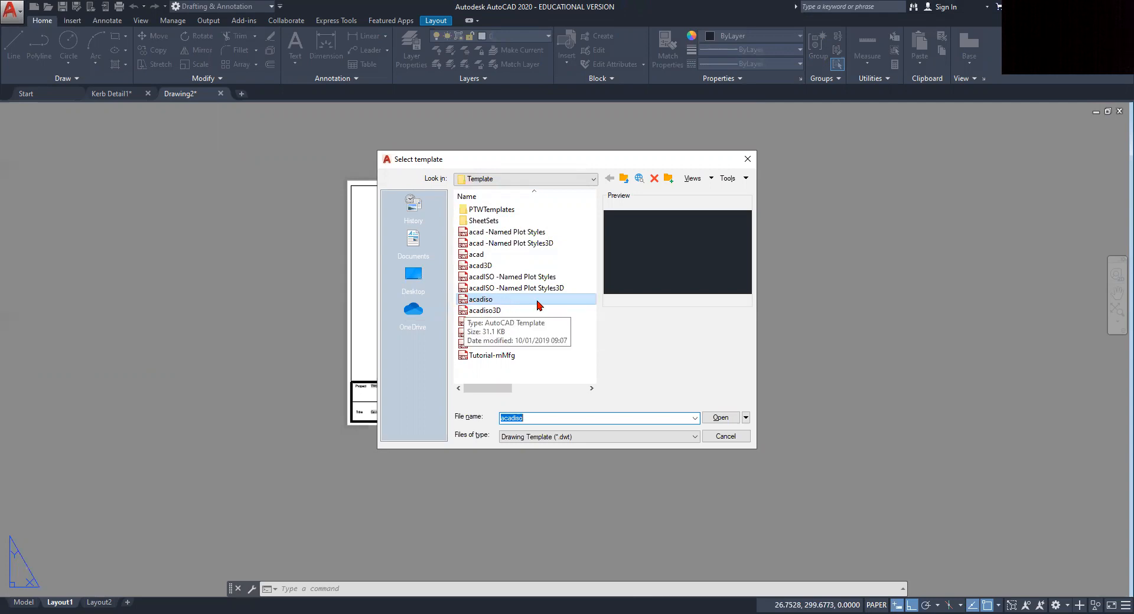
{"action": "left_click", "coordinate": [721, 419]}
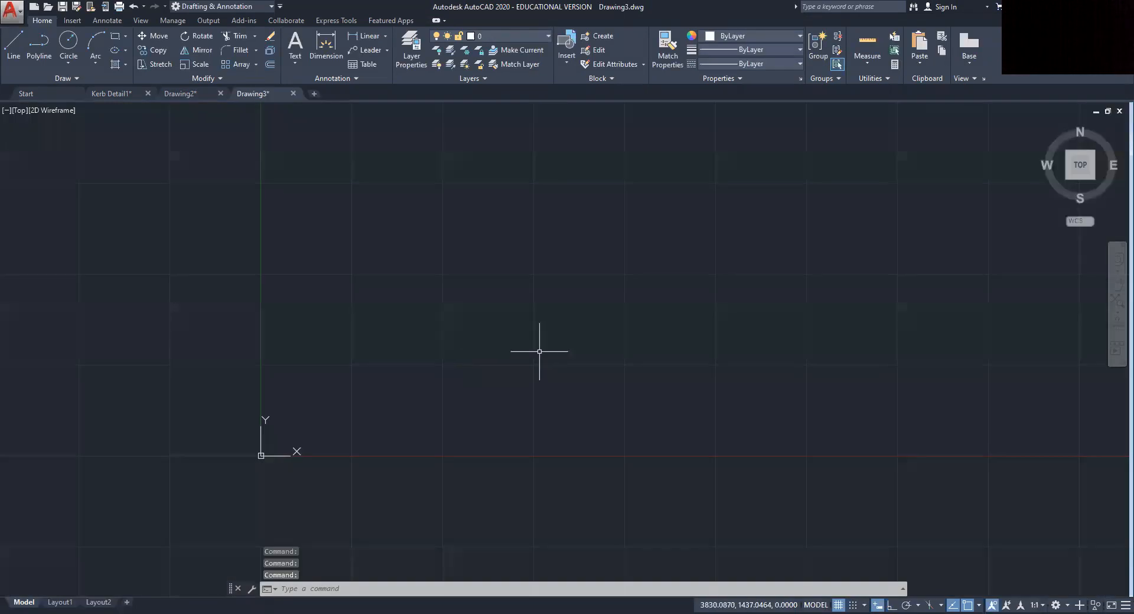
{"action": "middle_click_drag", "start_coordinate": [540, 425], "coordinate": [413, 441]}
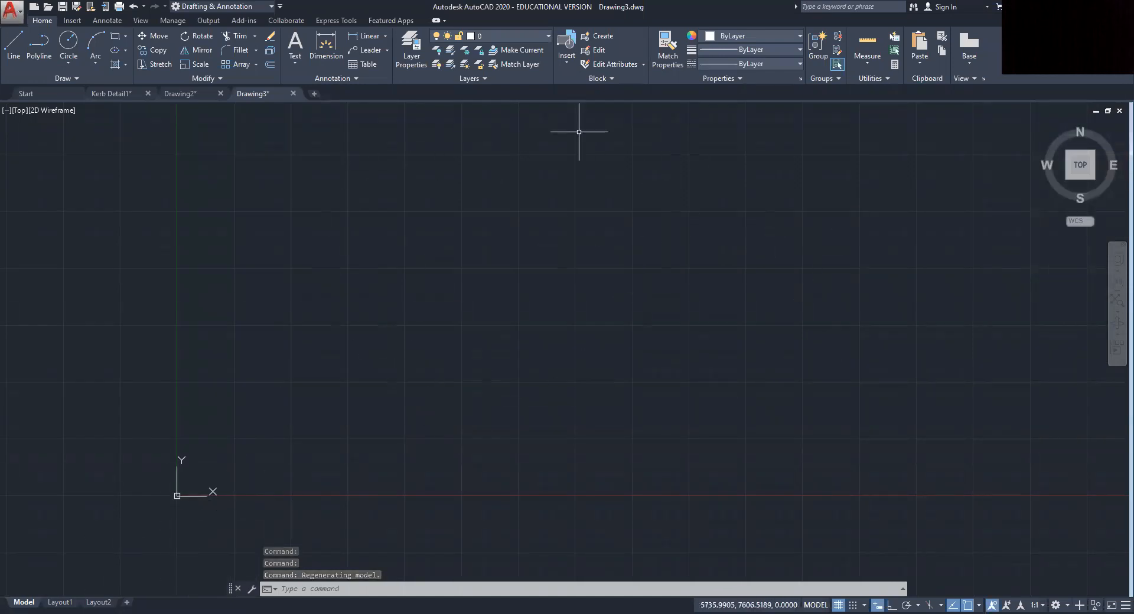
Step: Open Layout1 of the new drawing and inspect the default sheet and its printable margins
{"action": "mouse_move", "coordinate": [60, 601]}
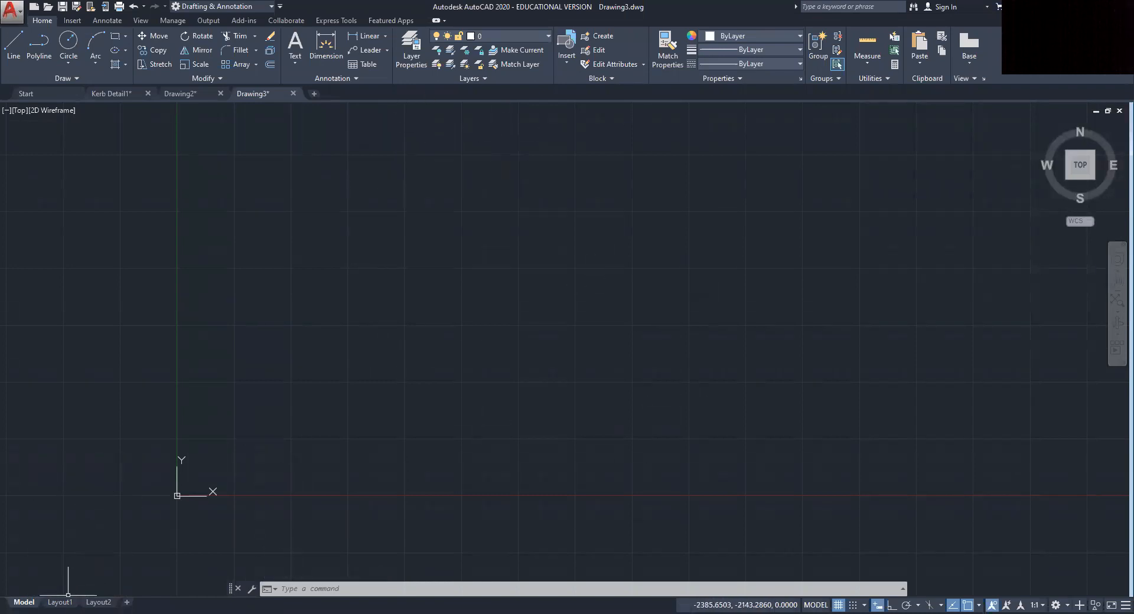
{"action": "left_click", "coordinate": [62, 600]}
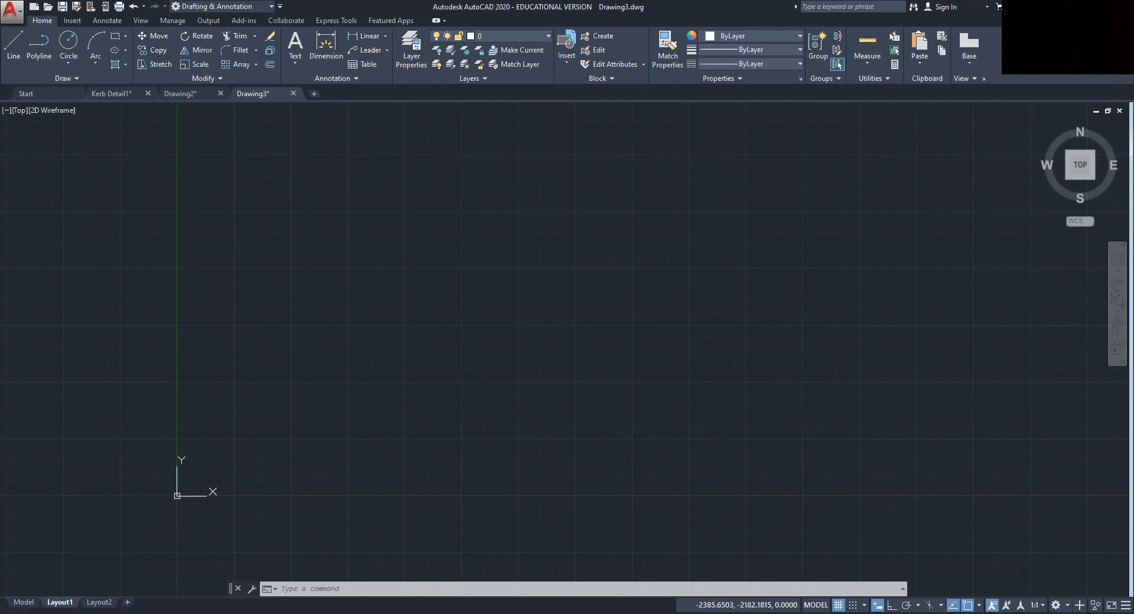
{"action": "scroll", "coordinate": [514, 347], "scroll_direction": "down", "scroll_amount": 2}
{"action": "middle_click_drag", "start_coordinate": [514, 347], "coordinate": [392, 287]}
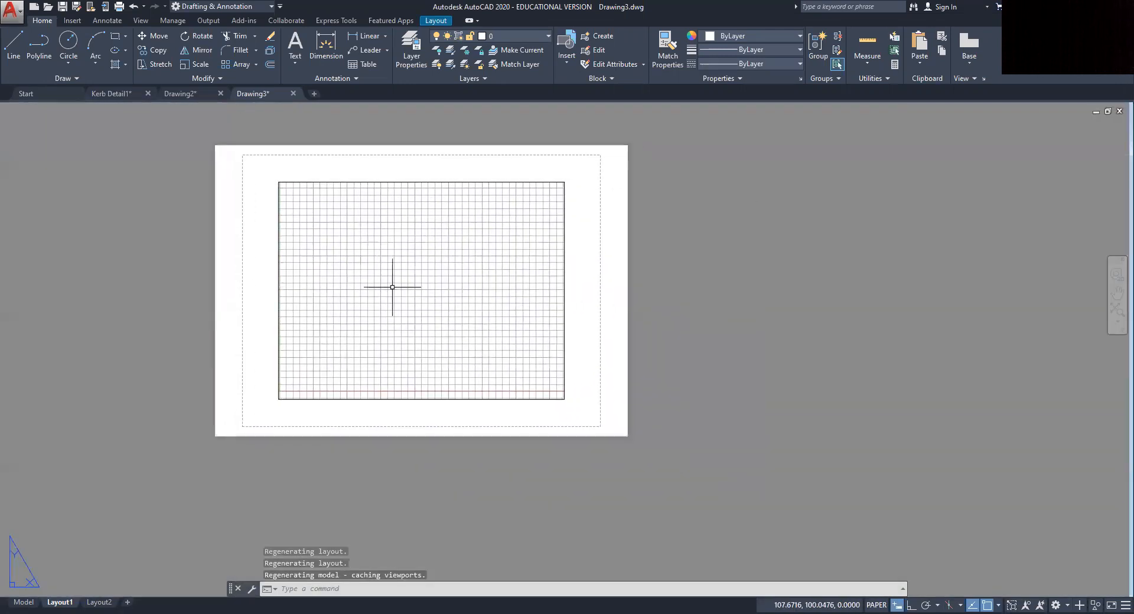
{"action": "middle_click_drag", "start_coordinate": [544, 253], "coordinate": [596, 268]}
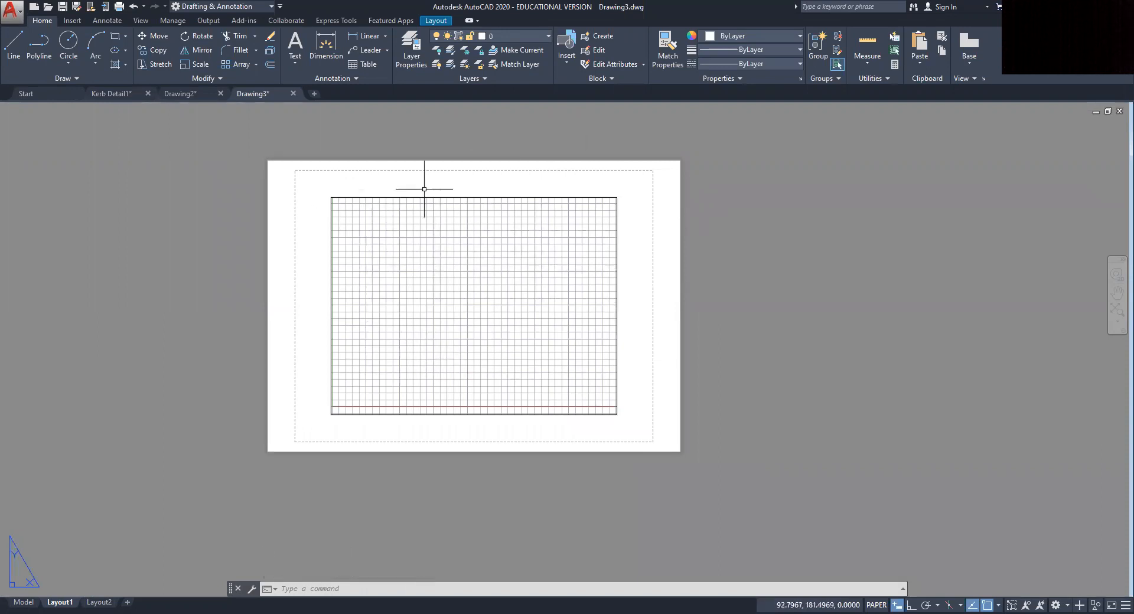
{"action": "scroll", "coordinate": [381, 427], "scroll_direction": "up", "scroll_amount": 2}
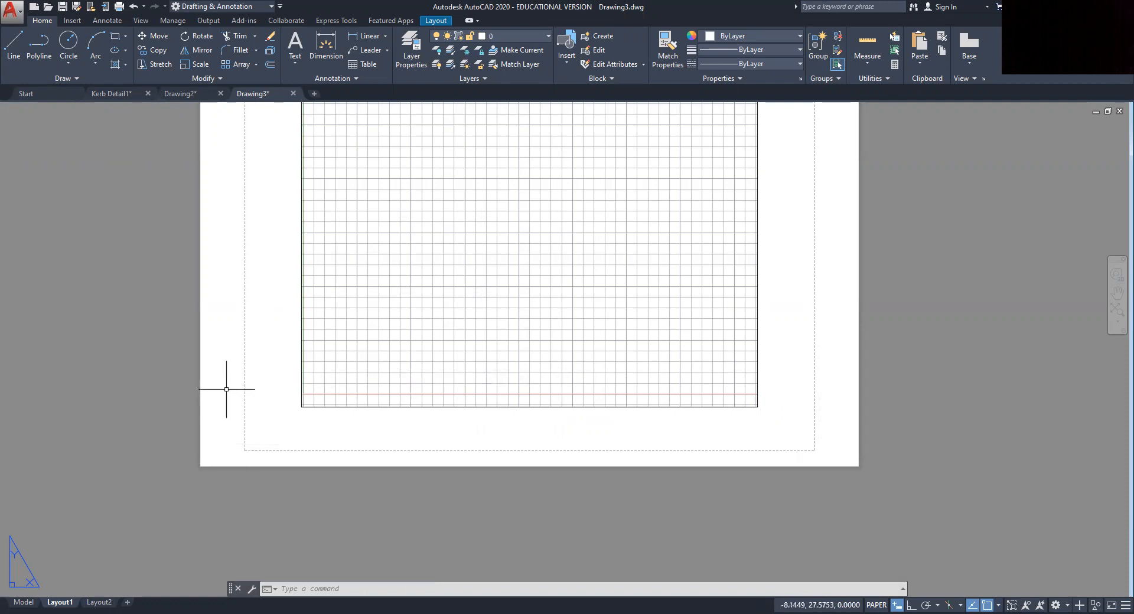
{"action": "scroll", "coordinate": [229, 383], "scroll_direction": "down", "scroll_amount": 2}
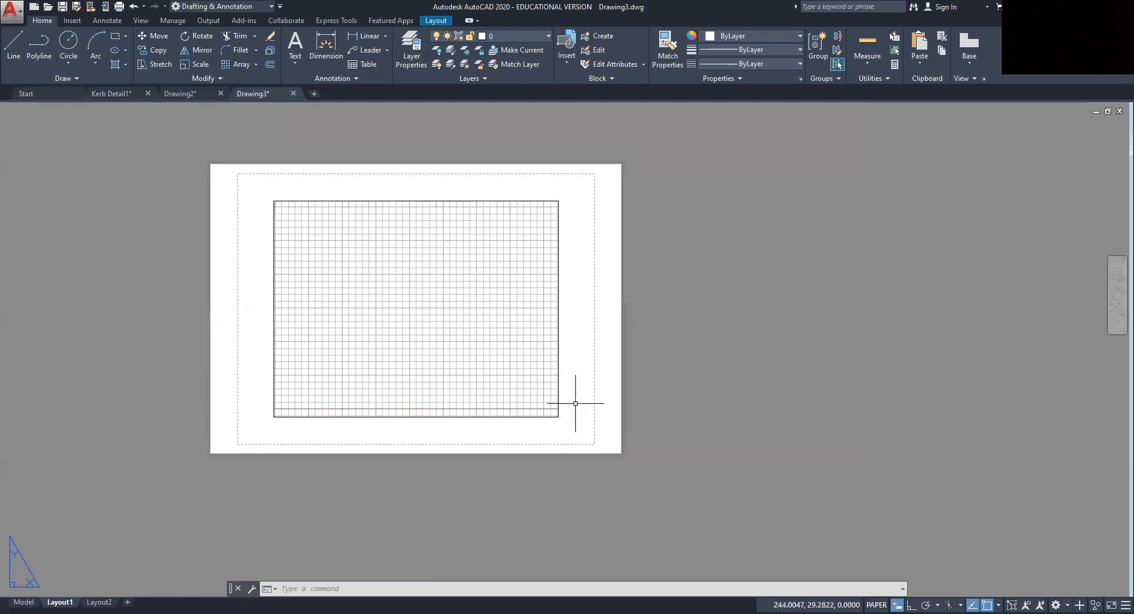
Step: Modify the page setup of Layout1 to plot with AutoCAD PDF (High Quality Print).pc3
{"action": "right_click", "coordinate": [59, 601]}
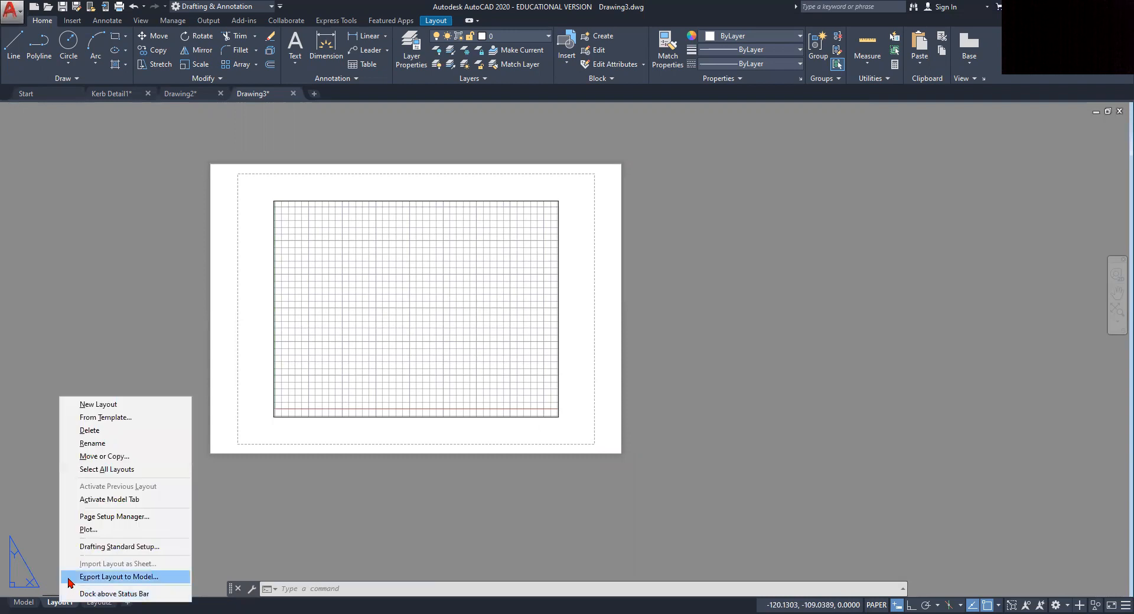
{"action": "left_click", "coordinate": [95, 517]}
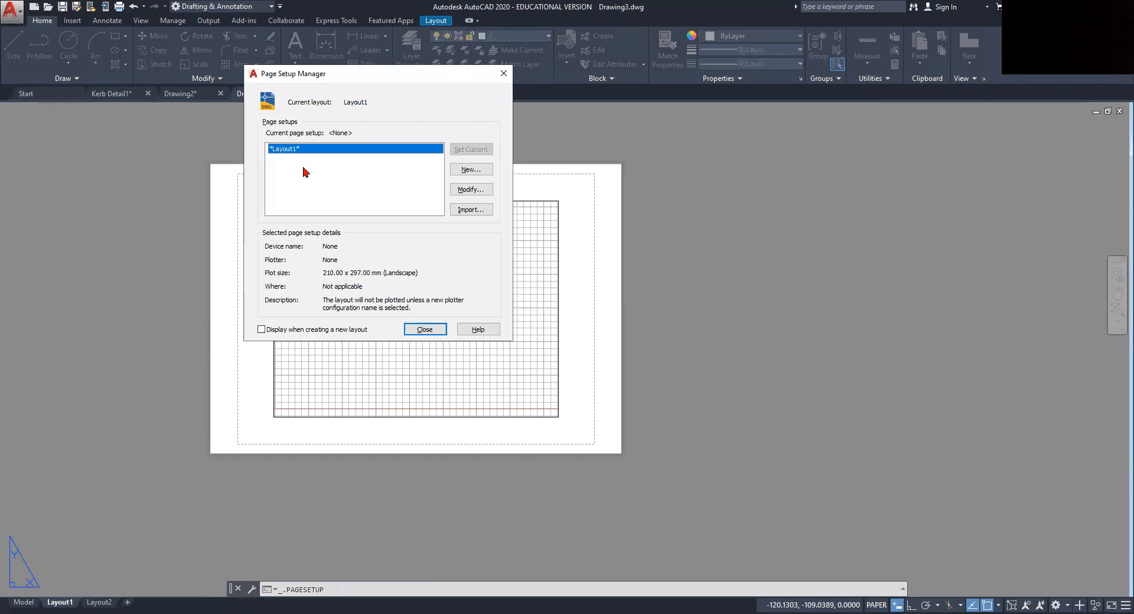
{"action": "left_click", "coordinate": [469, 191]}
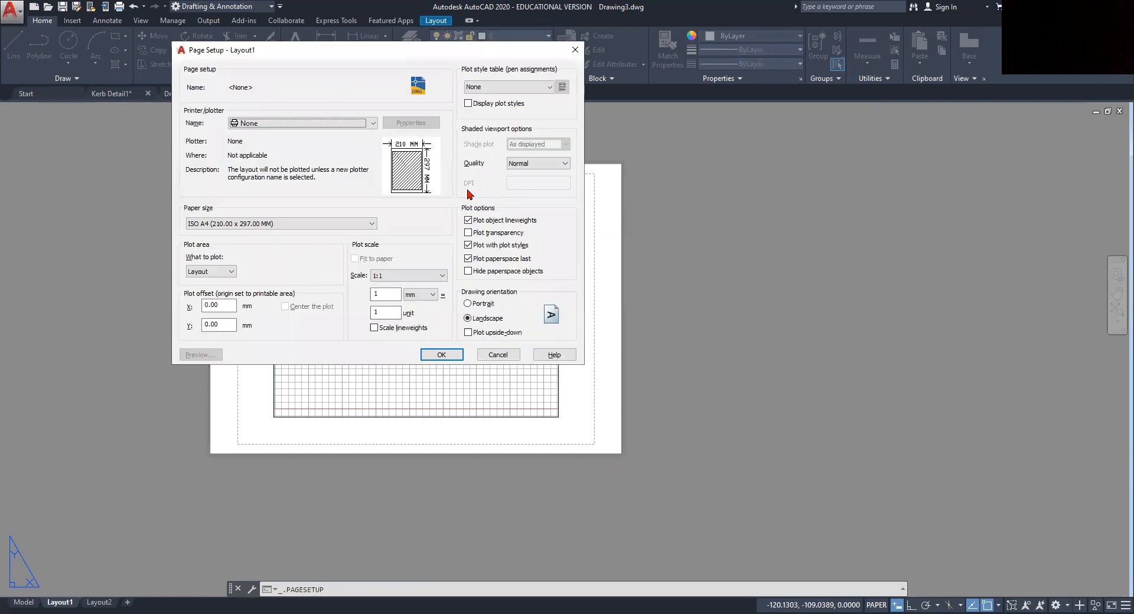
{"action": "left_click", "coordinate": [374, 124]}
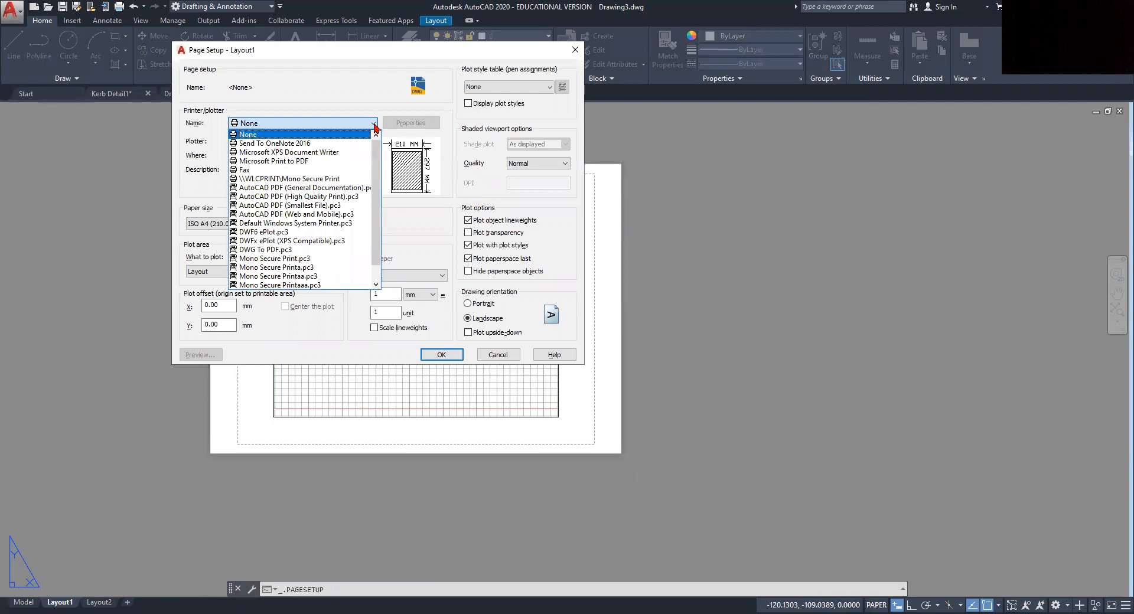
{"action": "left_click", "coordinate": [288, 197]}
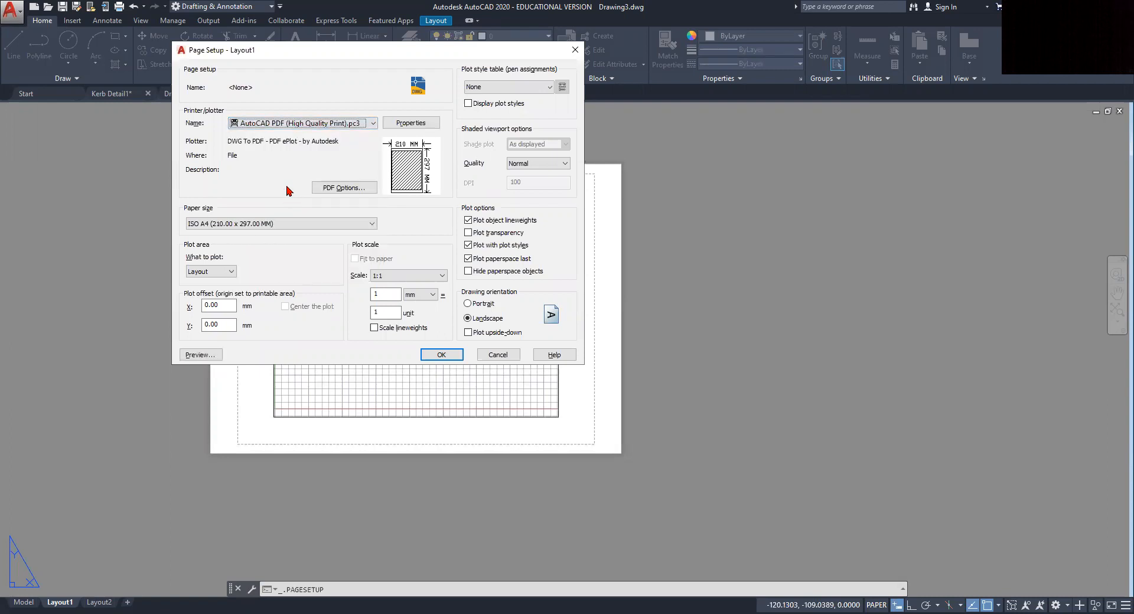
Step: Set the paper size to ISO full bleed A3 (420.00 x 297.00 MM) and apply the page setup
{"action": "left_click", "coordinate": [372, 224]}
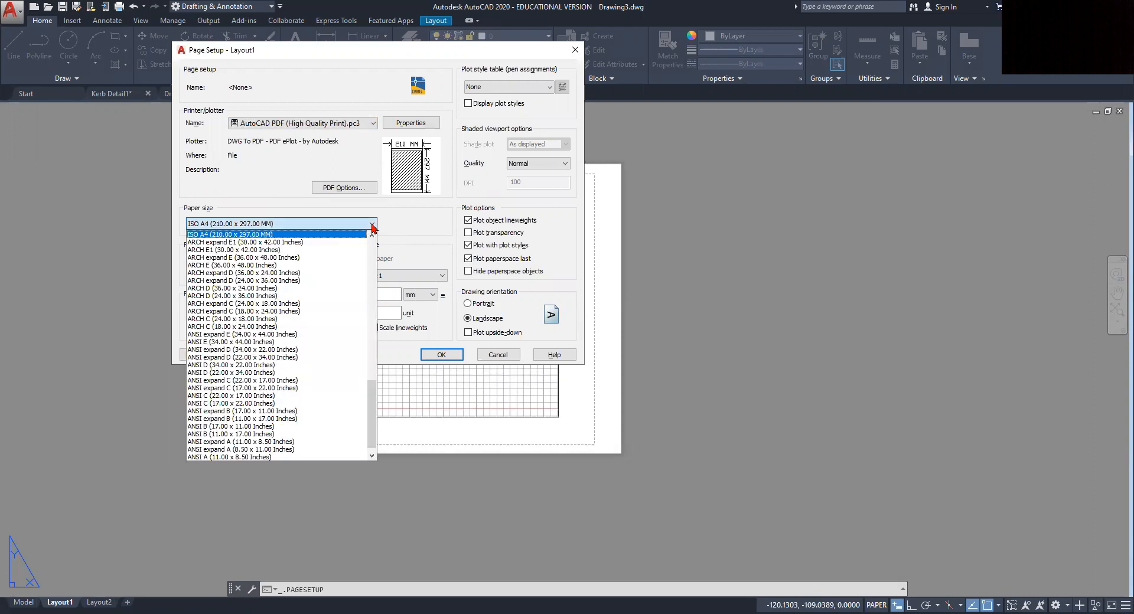
{"action": "left_click_drag", "start_coordinate": [372, 431], "coordinate": [390, 272]}
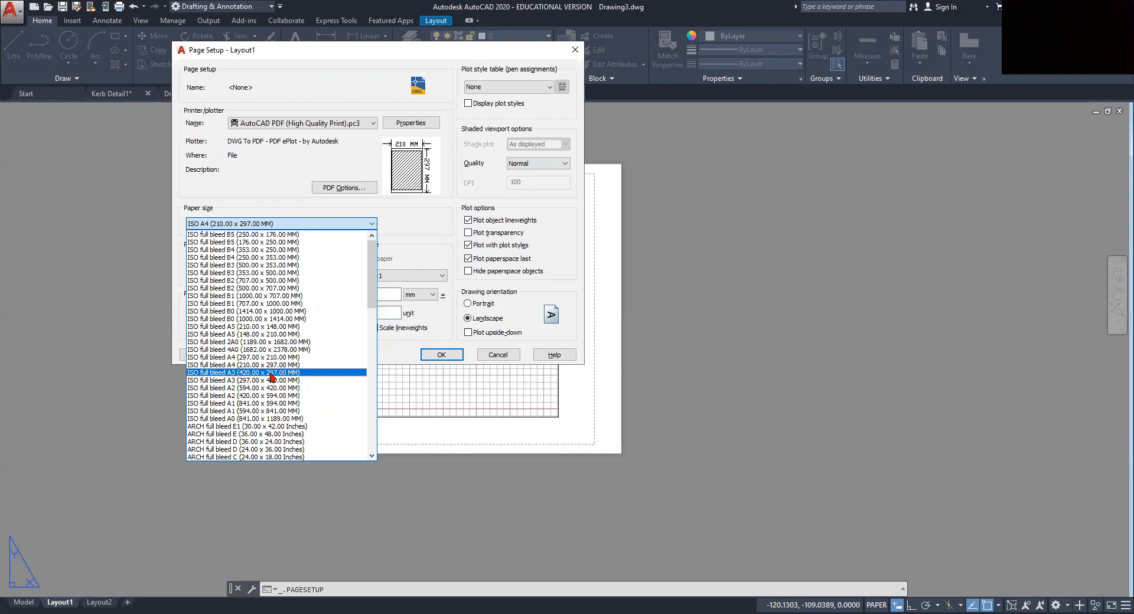
{"action": "left_click", "coordinate": [247, 373]}
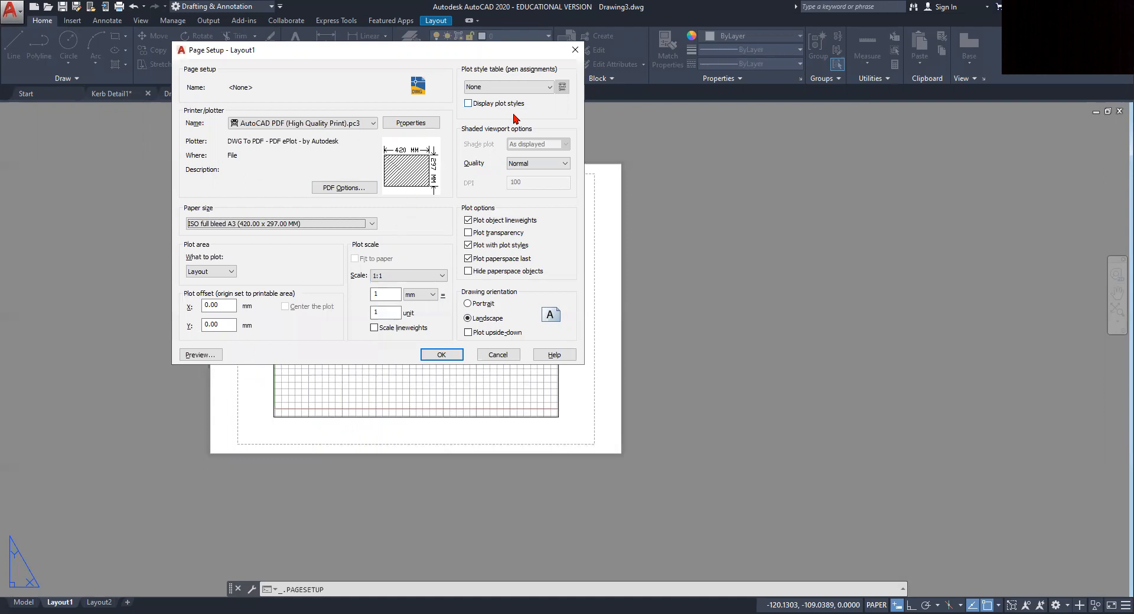
{"action": "left_click", "coordinate": [441, 356]}
{"action": "left_click", "coordinate": [425, 329]}
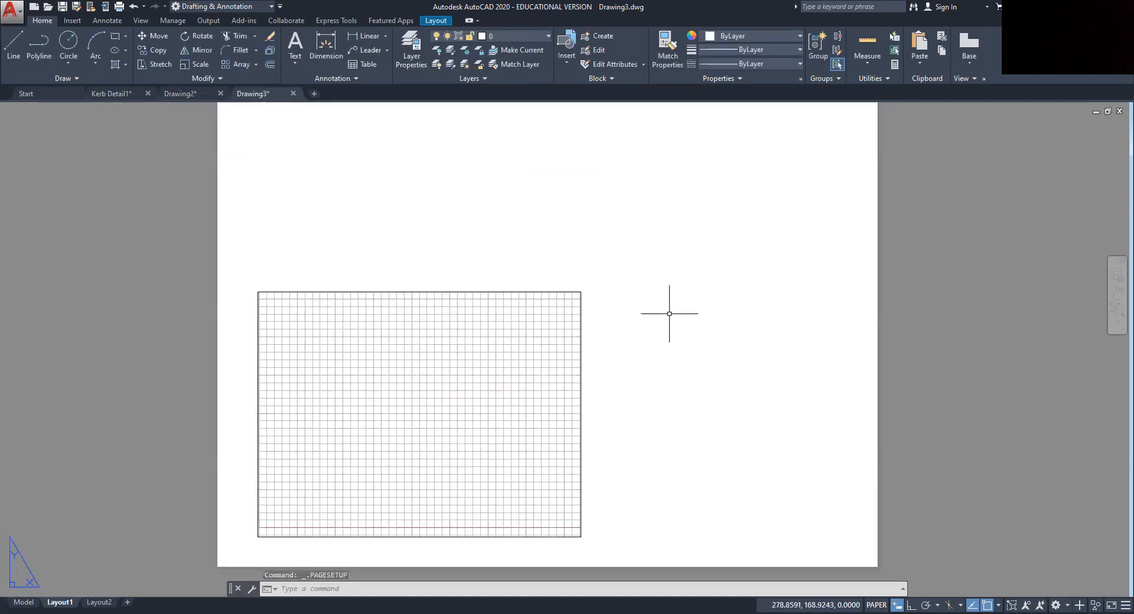
Step: Stretch the default viewport's upper-right corner out towards the upper-right corner of the A3 sheet
{"action": "middle_click_drag", "start_coordinate": [663, 316], "coordinate": [618, 348]}
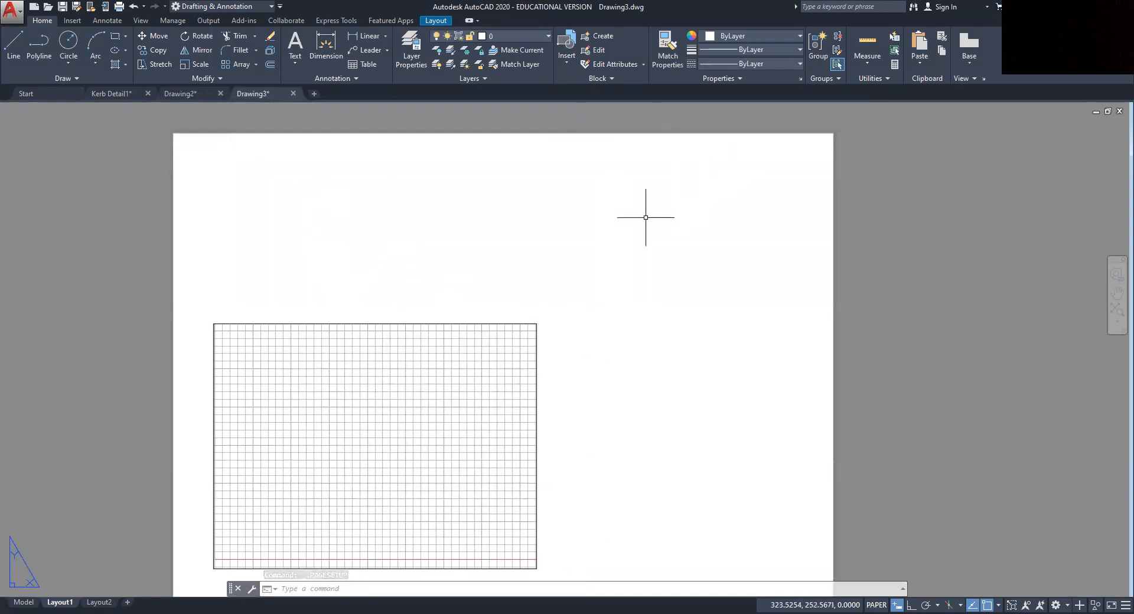
{"action": "left_click", "coordinate": [537, 324]}
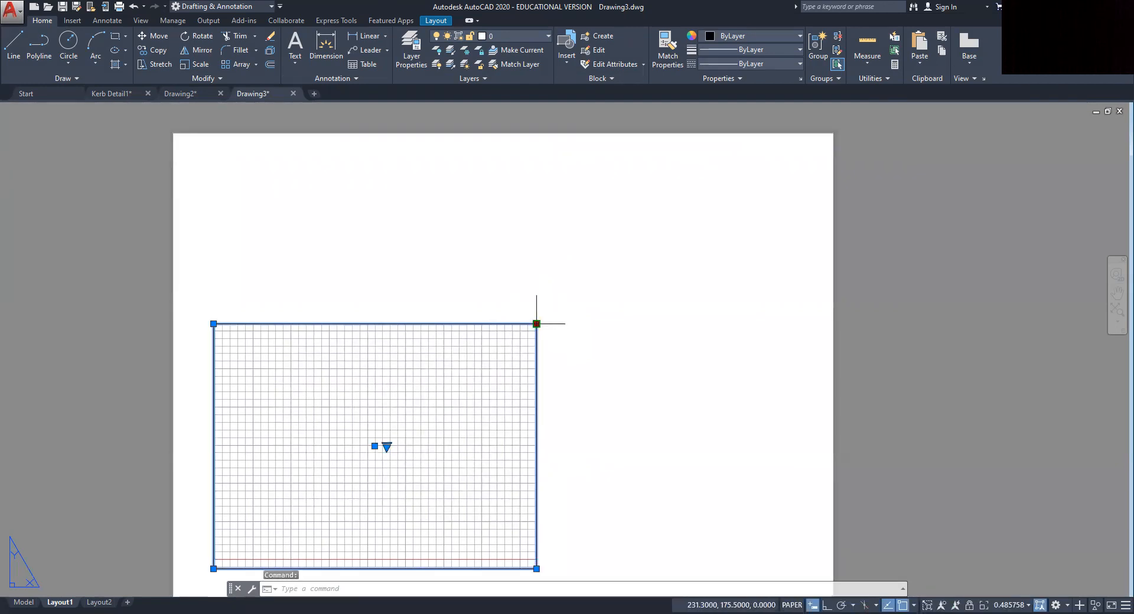
{"action": "left_click", "coordinate": [536, 323]}
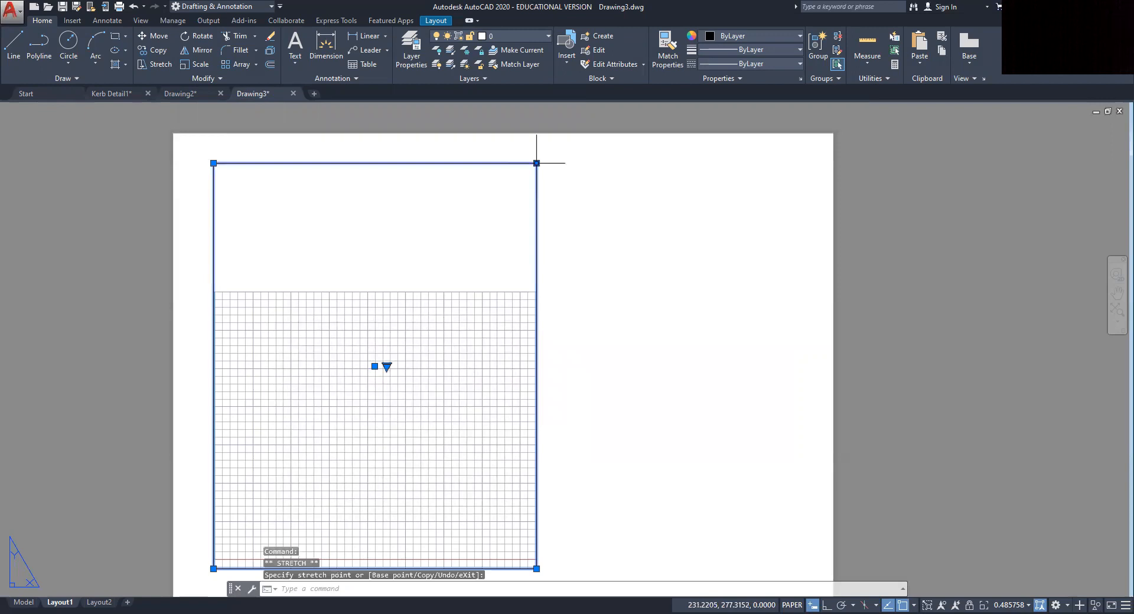
{"action": "left_click", "coordinate": [762, 160]}
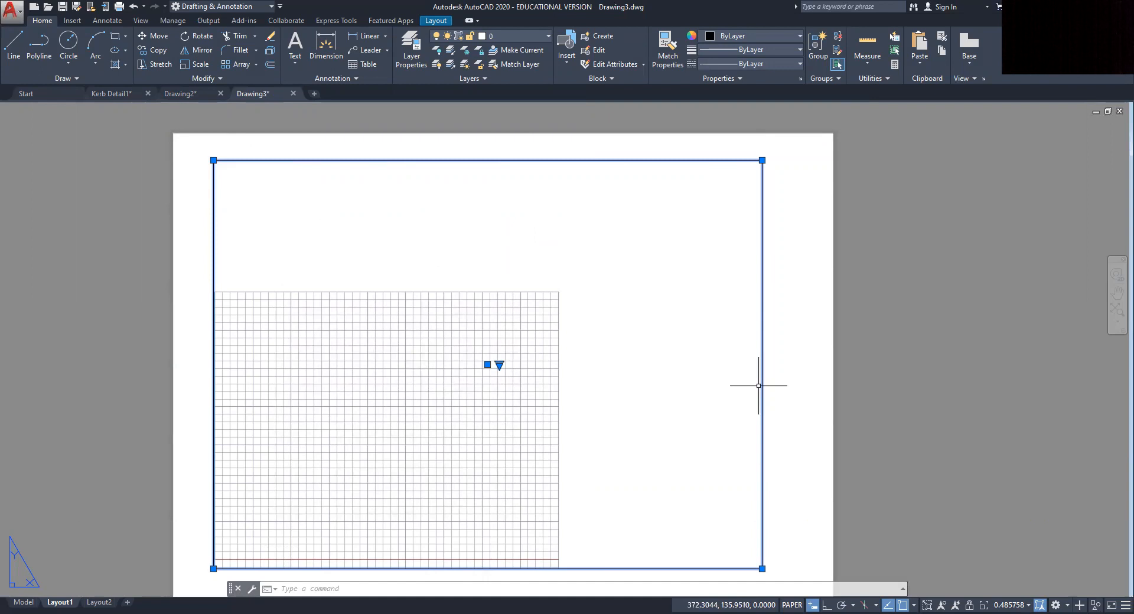
Step: Delete the default viewport from the A3 sheet
{"action": "key", "text": "Delete"}
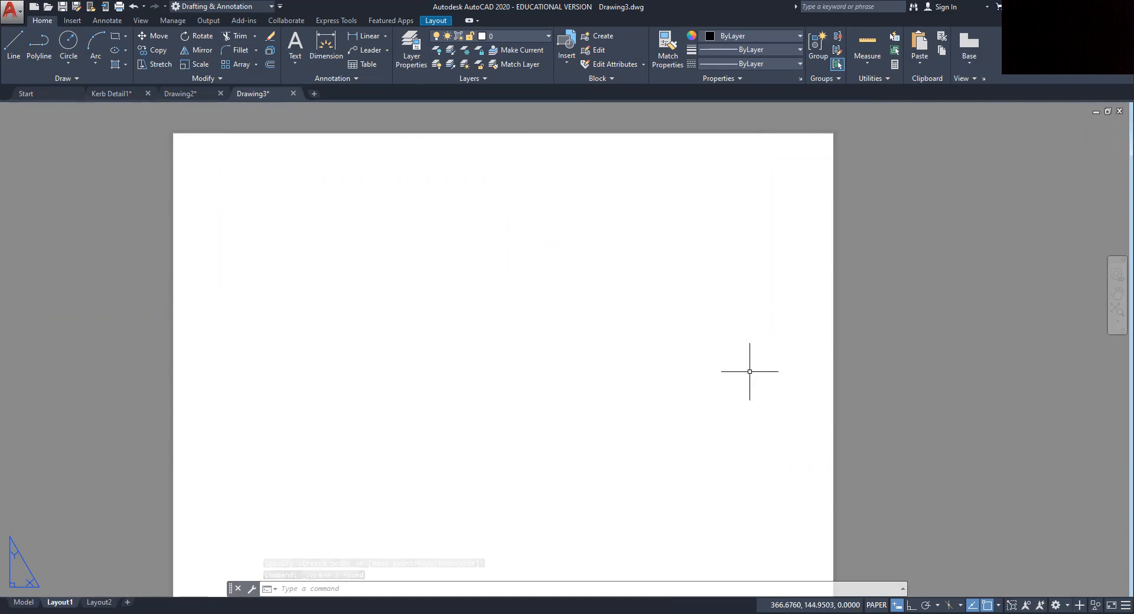
{"action": "scroll", "coordinate": [751, 373], "scroll_direction": "down", "scroll_amount": 2}
{"action": "scroll", "coordinate": [742, 378], "scroll_direction": "up", "scroll_amount": 2}
{"action": "middle_click_drag", "start_coordinate": [711, 375], "coordinate": [677, 275]}
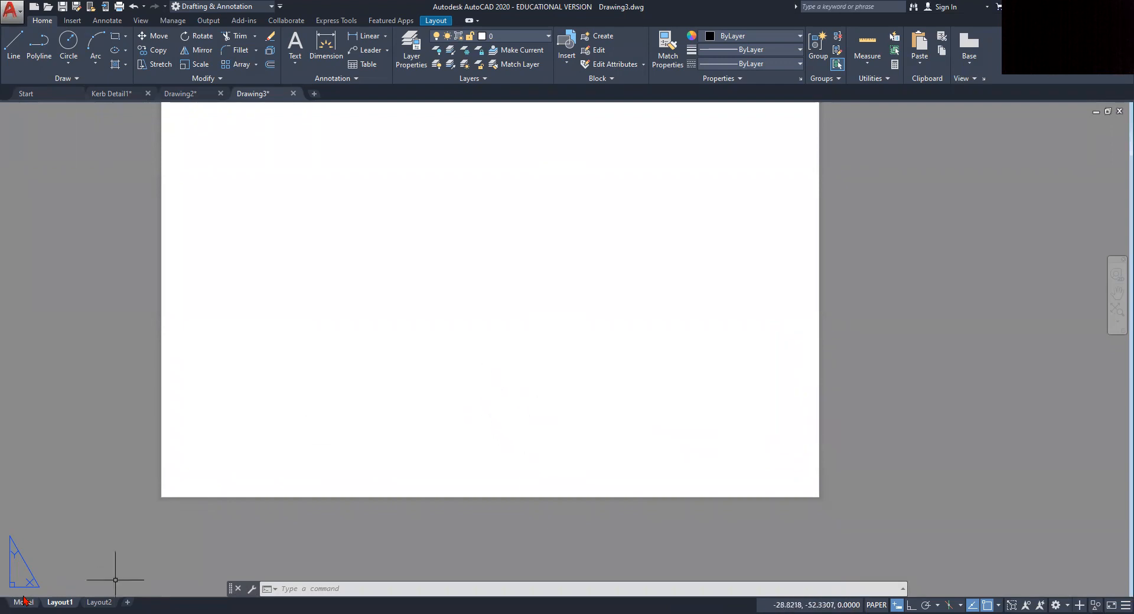
Step: Switch to model space and draw a circle near the middle of the drawing area
{"action": "mouse_move", "coordinate": [24, 600]}
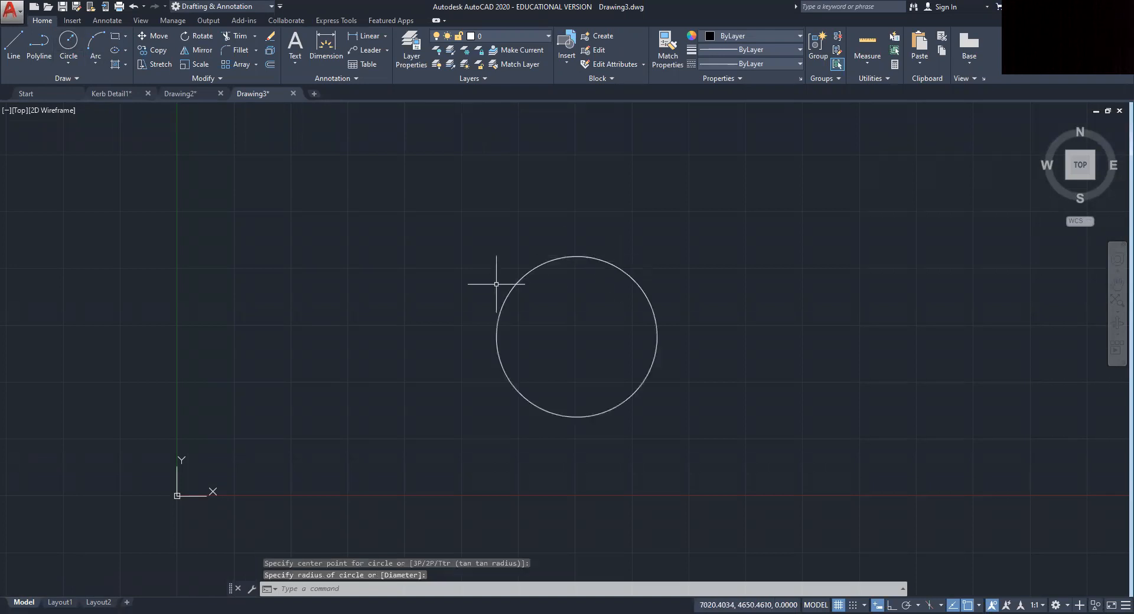
Step: Switch to Layout1 and try to enter model space from the empty sheet
{"action": "mouse_move", "coordinate": [62, 601]}
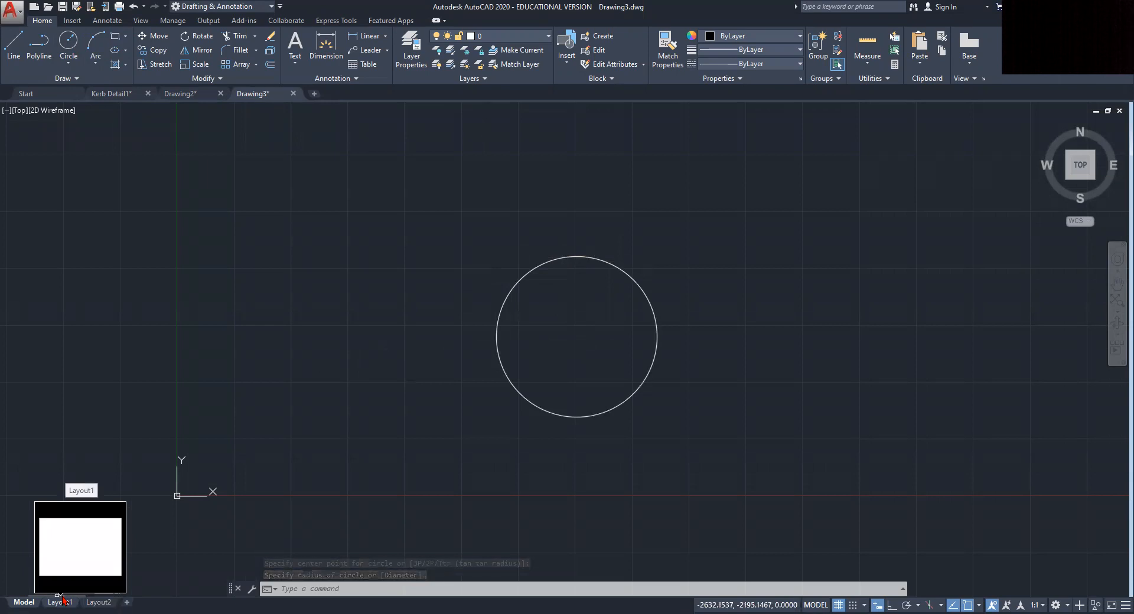
{"action": "left_click", "coordinate": [58, 596]}
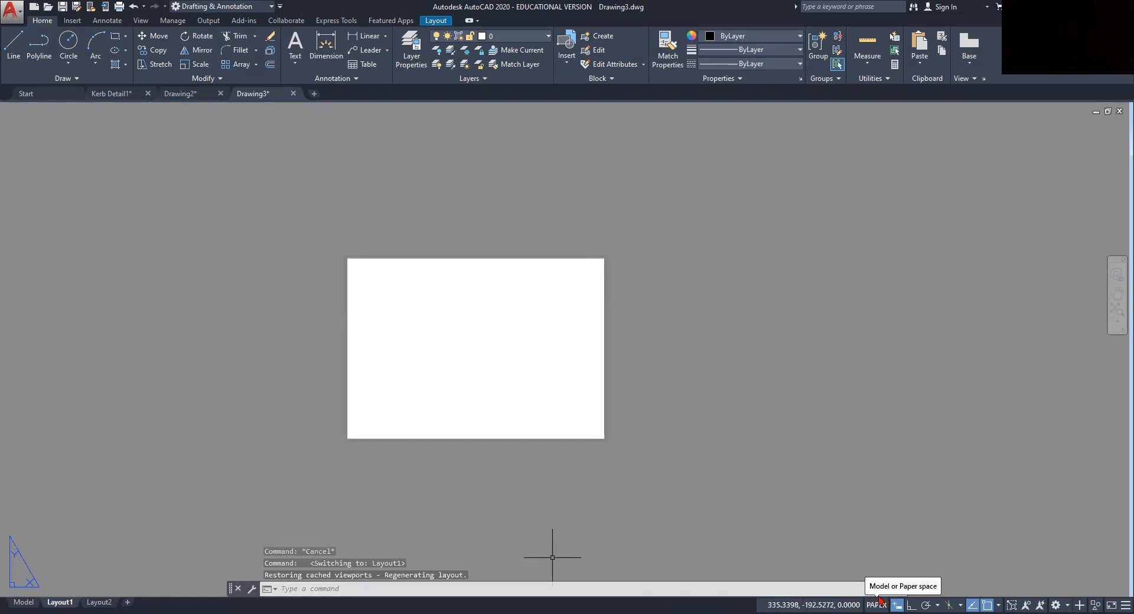
{"action": "left_click", "coordinate": [877, 602]}
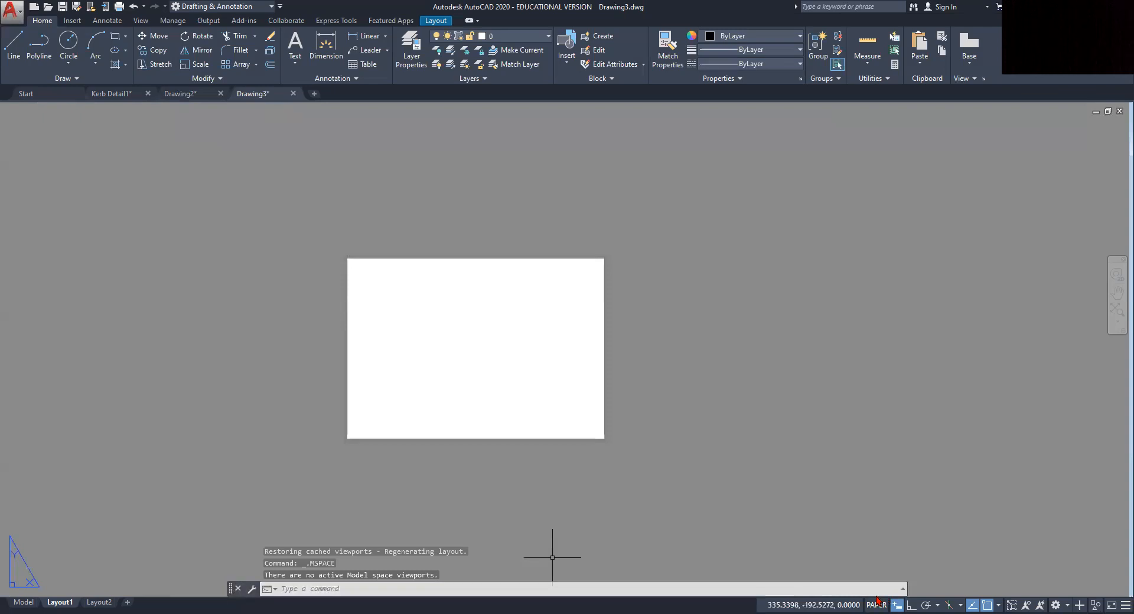
{"action": "left_click", "coordinate": [878, 601]}
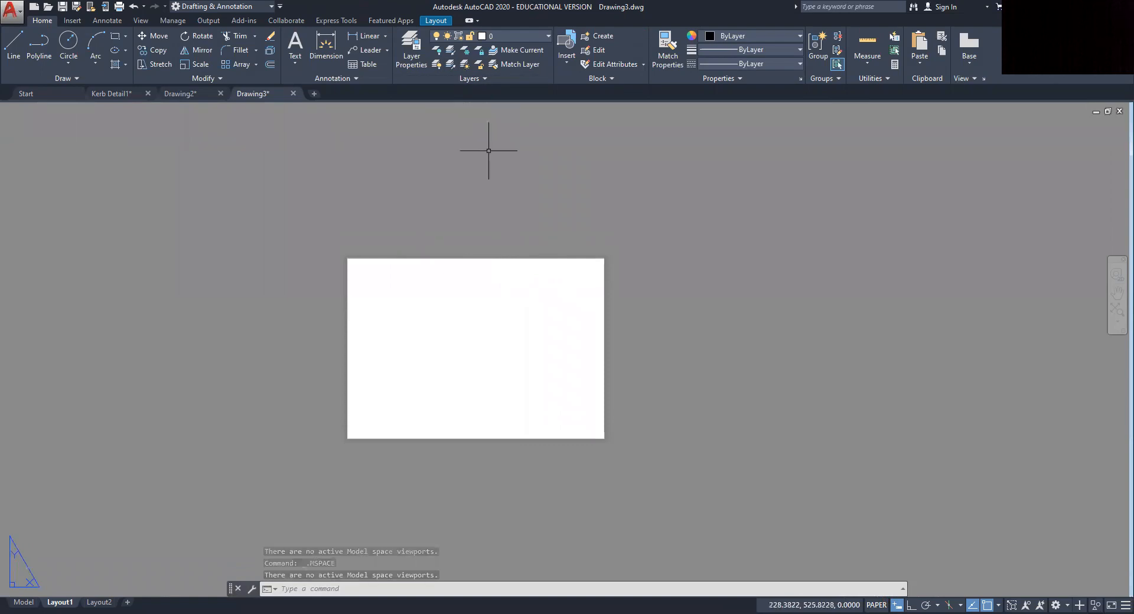
{"action": "left_click", "coordinate": [403, 172]}
{"action": "left_click", "coordinate": [460, 164]}
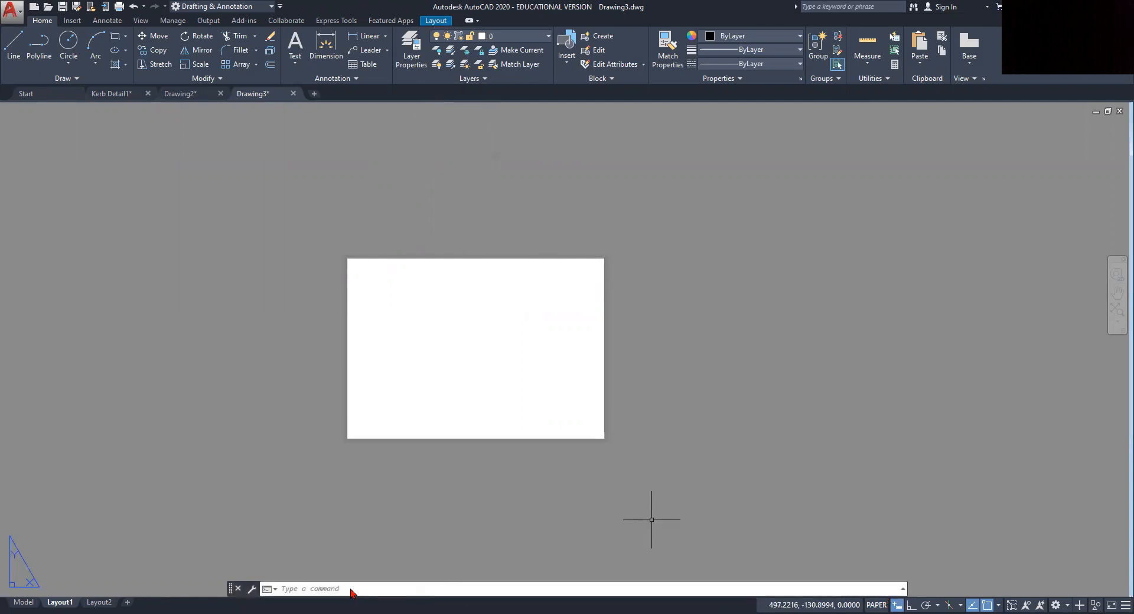
Step: Create a rectangular viewport from near the sheet's upper-left corner to just inside its right edge, leaving a strip free below for the title block
{"action": "left_click", "coordinate": [434, 22]}
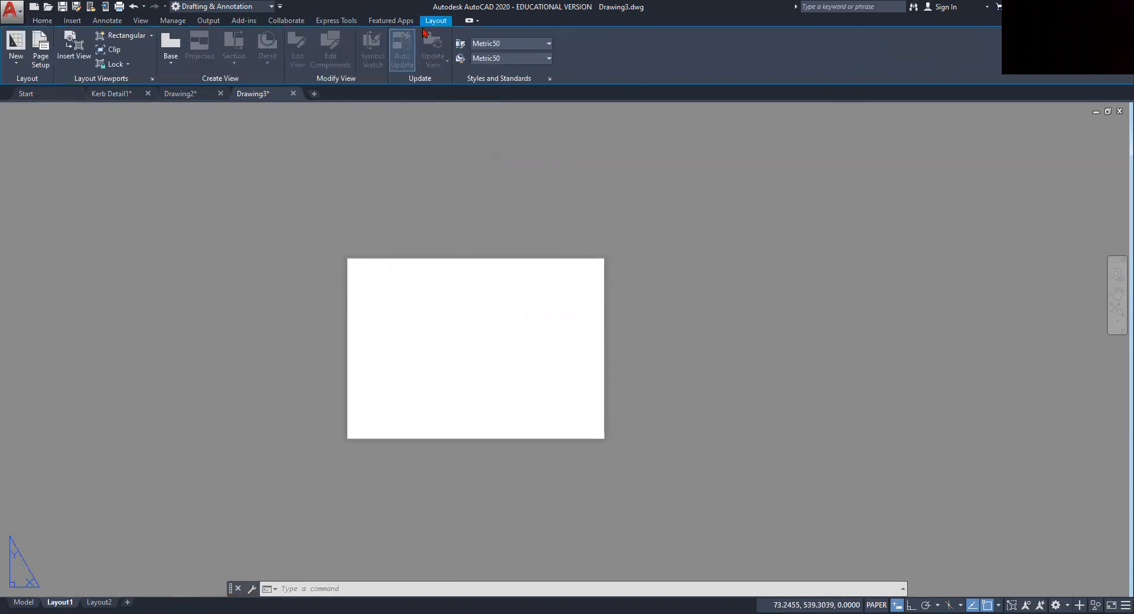
{"action": "left_click", "coordinate": [121, 37]}
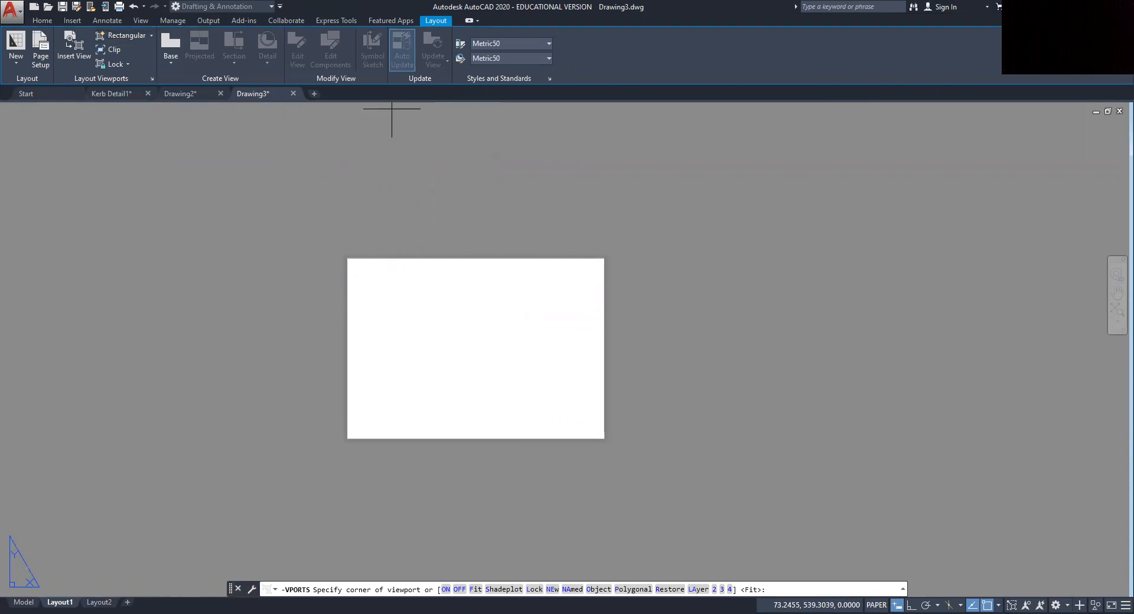
{"action": "scroll", "coordinate": [375, 275], "scroll_direction": "up", "scroll_amount": 4}
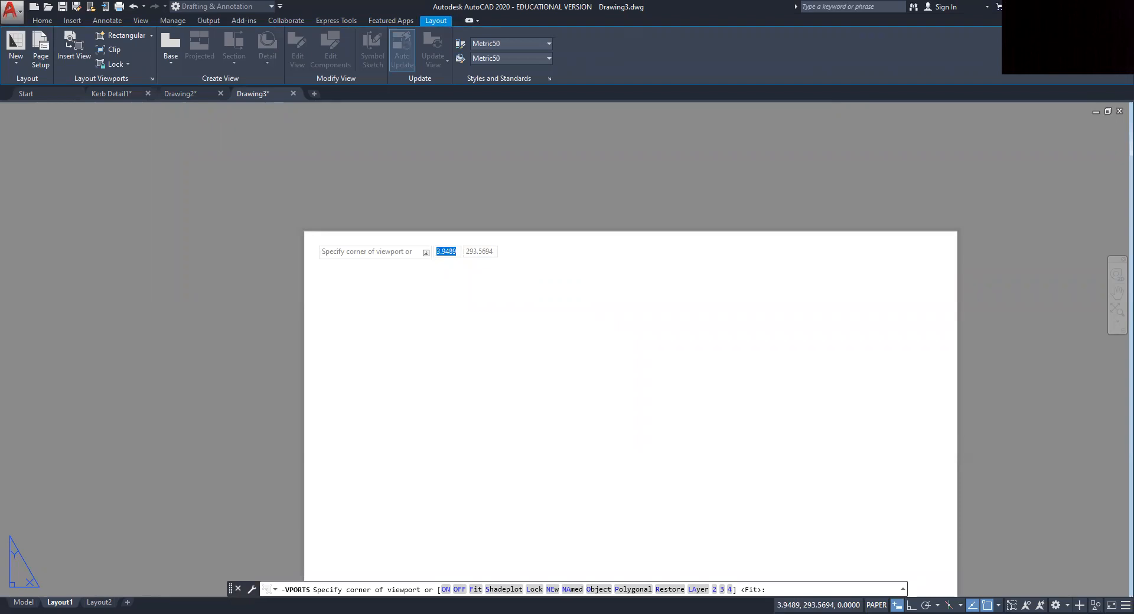
{"action": "left_click", "coordinate": [309, 234]}
{"action": "scroll", "coordinate": [559, 236], "scroll_direction": "down", "scroll_amount": 2}
{"action": "left_click", "coordinate": [802, 386]}
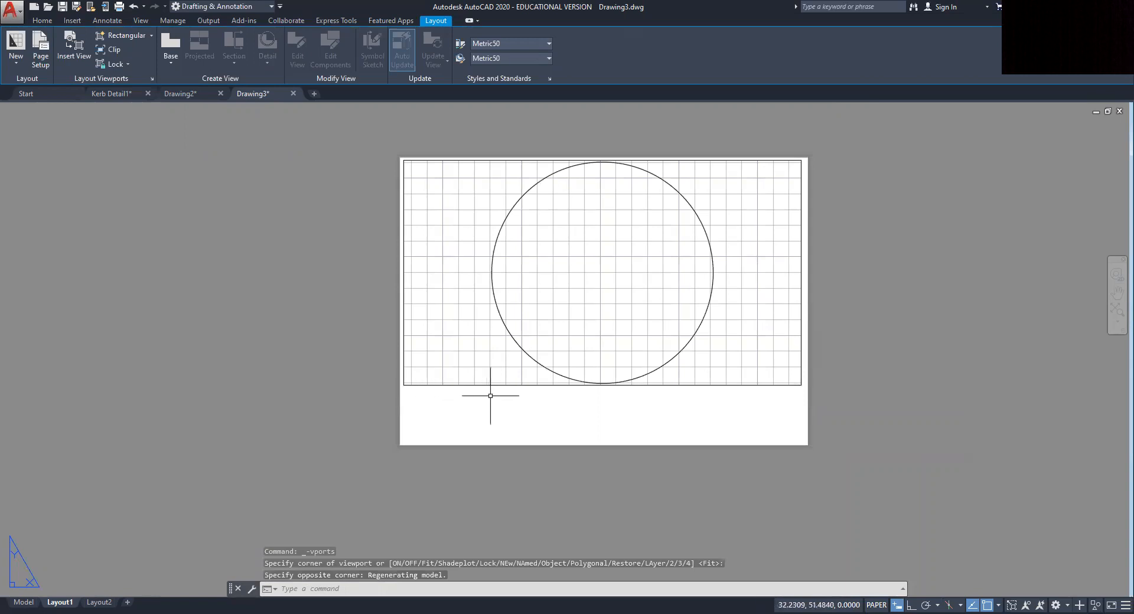
{"action": "middle_click_drag", "start_coordinate": [714, 381], "coordinate": [598, 379]}
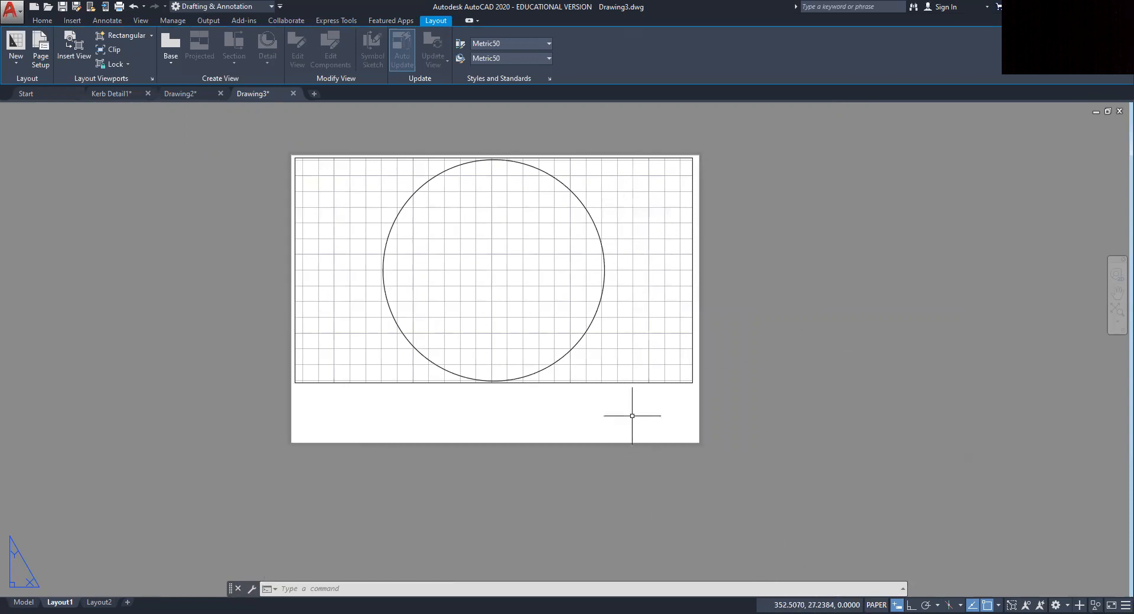
Step: Activate model space inside the new viewport and set its view to Top
{"action": "left_click", "coordinate": [640, 226]}
{"action": "double_click", "coordinate": [640, 225]}
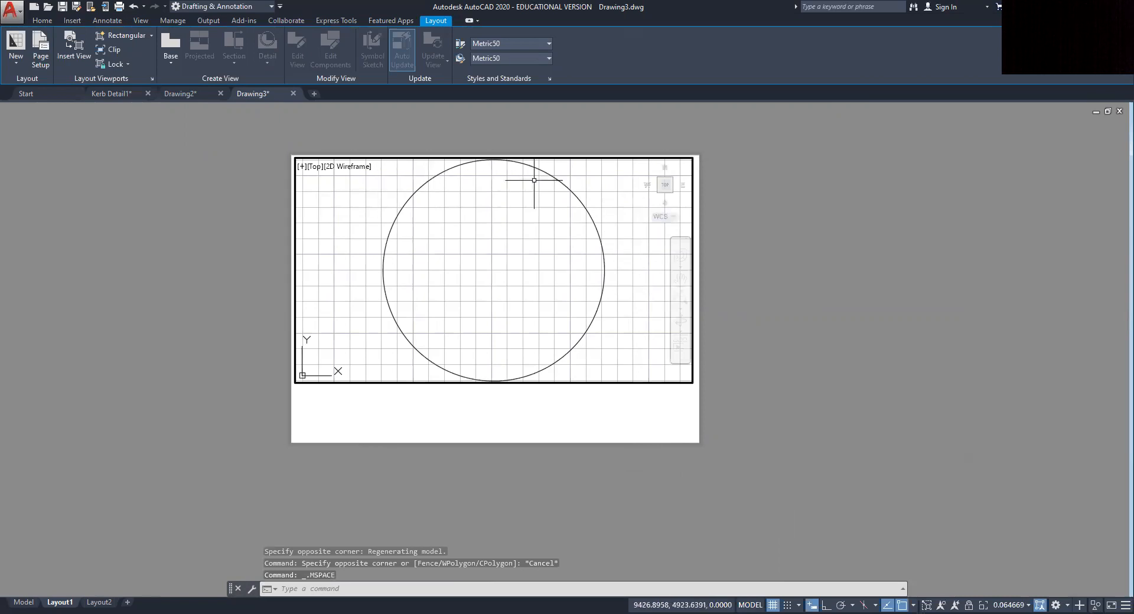
{"action": "left_click", "coordinate": [666, 187]}
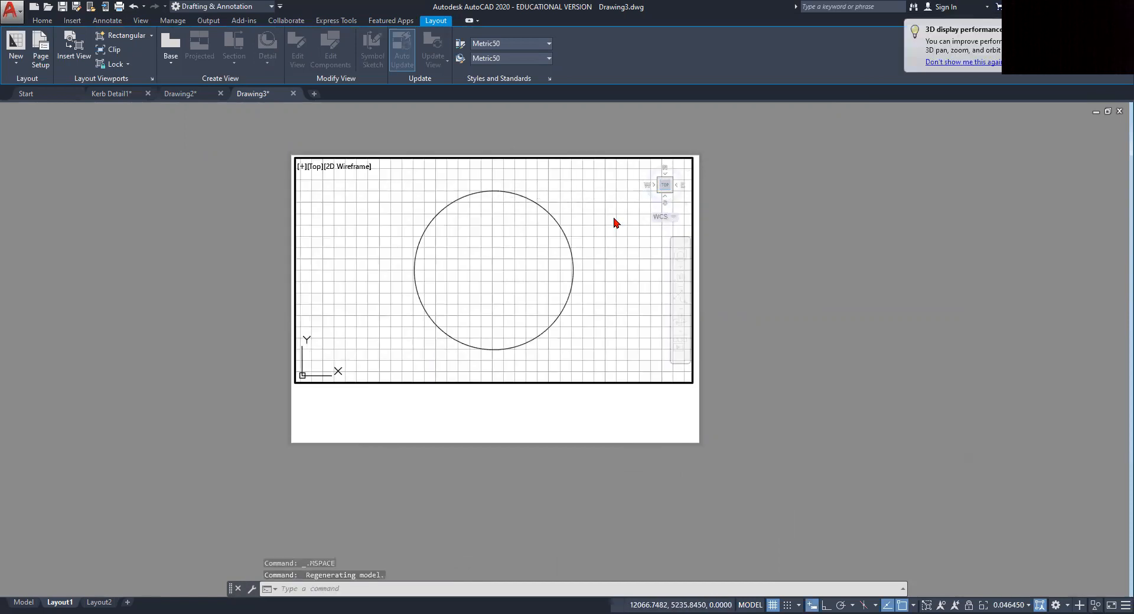
Step: Pan and zoom the viewport's contents away from the circle, and recentre them with the Top view
{"action": "mouse_move", "coordinate": [544, 234]}
{"action": "middle_mouse_down"}
{"action": "mouse_move", "coordinate": [544, 221]}
{"action": "mouse_move", "coordinate": [481, 207]}
{"action": "mouse_move", "coordinate": [538, 236]}
{"action": "middle_mouse_up"}
{"action": "scroll", "coordinate": [538, 235], "scroll_direction": "down", "scroll_amount": 4}
{"action": "middle_click_drag", "start_coordinate": [570, 284], "coordinate": [345, 165]}
{"action": "scroll", "coordinate": [496, 259], "scroll_direction": "down", "scroll_amount": 2}
{"action": "middle_click_drag", "start_coordinate": [532, 279], "coordinate": [298, 177]}
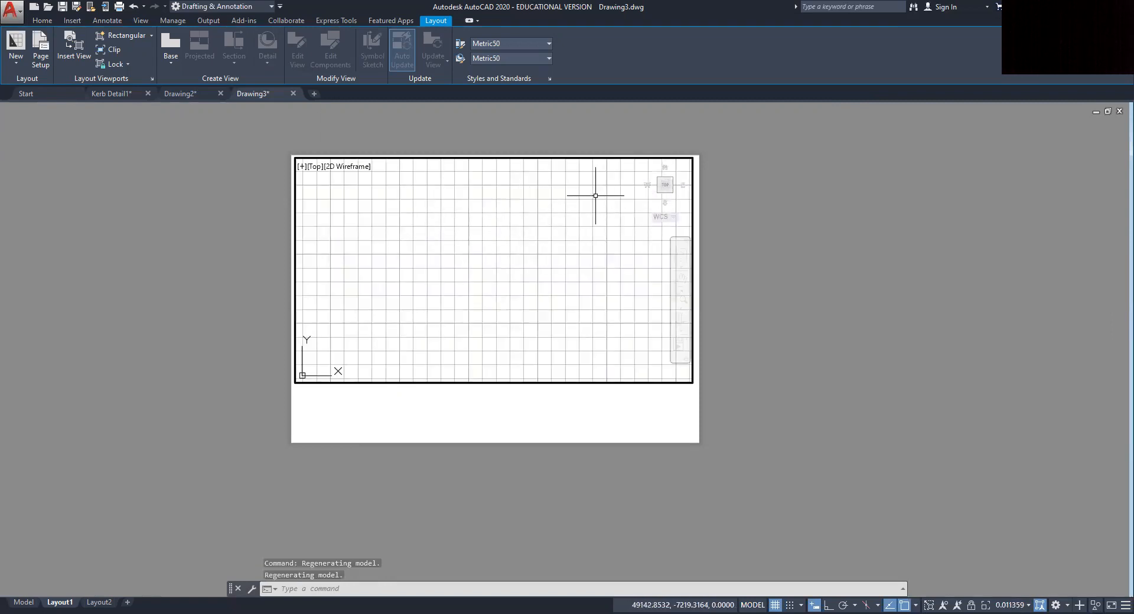
{"action": "left_click", "coordinate": [665, 186]}
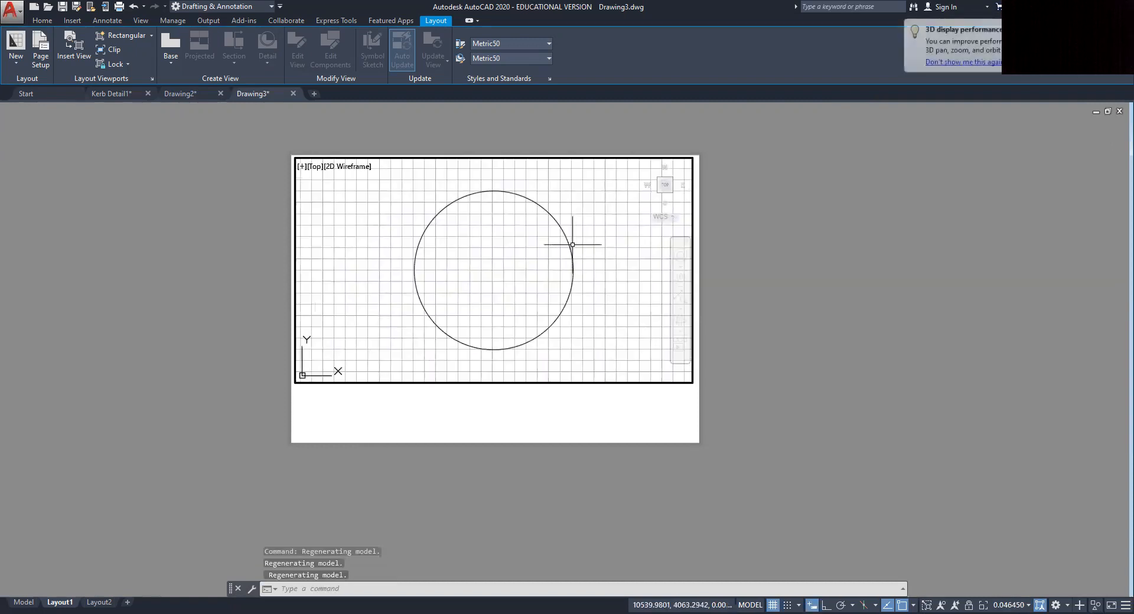
Step: Delete the circle through the active viewport and return to paper space
{"action": "left_click", "coordinate": [573, 244]}
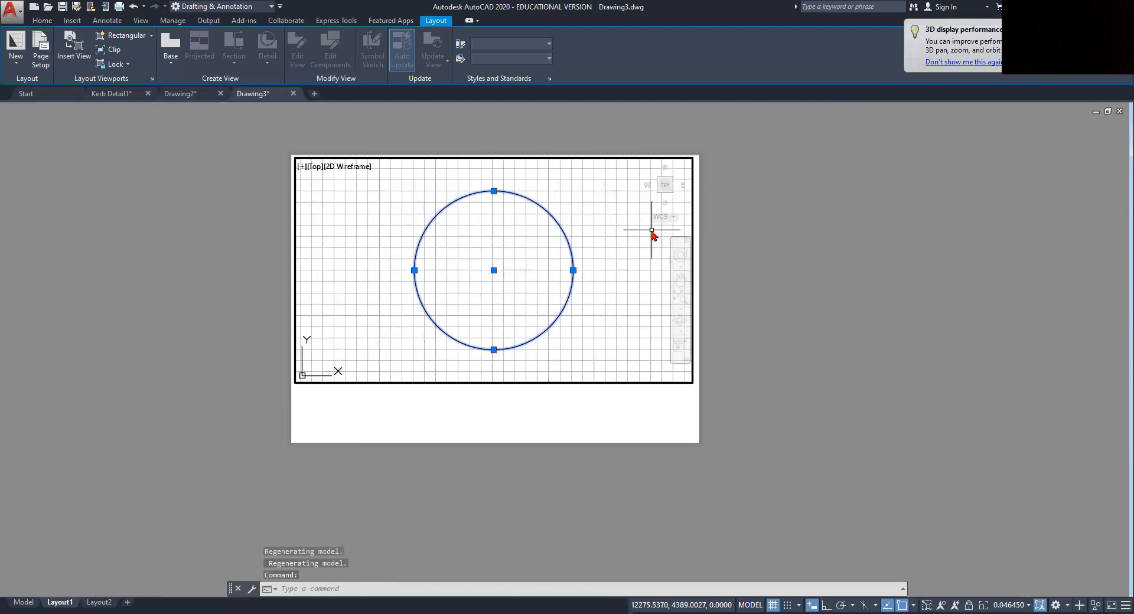
{"action": "key", "text": "Delete"}
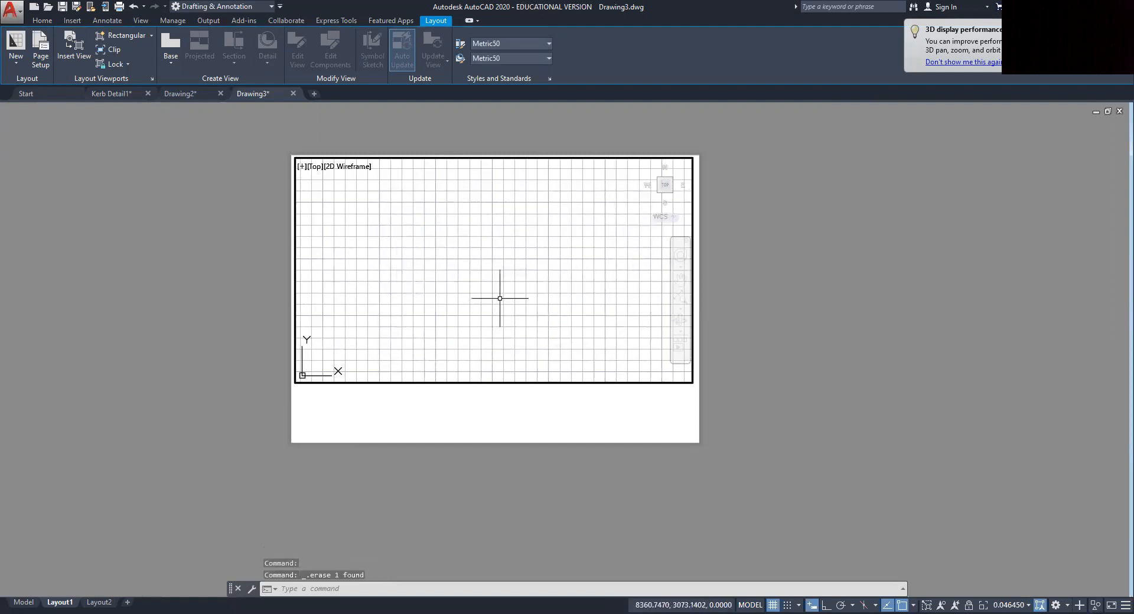
{"action": "double_click", "coordinate": [473, 420]}
Step: Draw a title block rectangle from the viewport's lower-left corner across its full width, ending slightly above the sheet's lower edge
{"action": "scroll", "coordinate": [499, 413], "scroll_direction": "up", "scroll_amount": 2}
{"action": "middle_click_drag", "start_coordinate": [499, 413], "coordinate": [513, 349]}
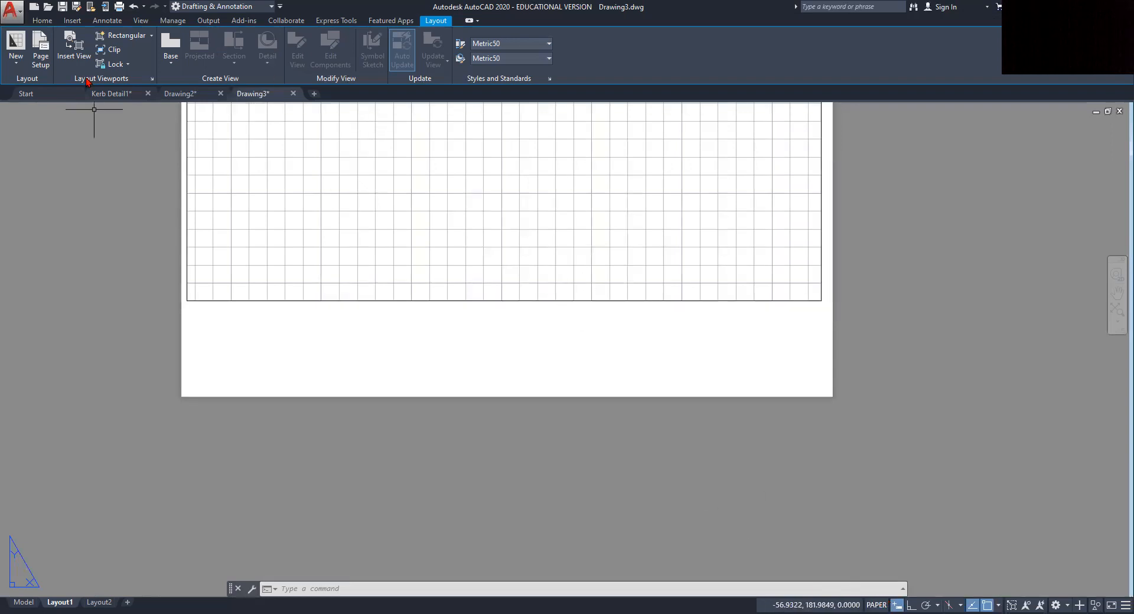
{"action": "left_click", "coordinate": [41, 21]}
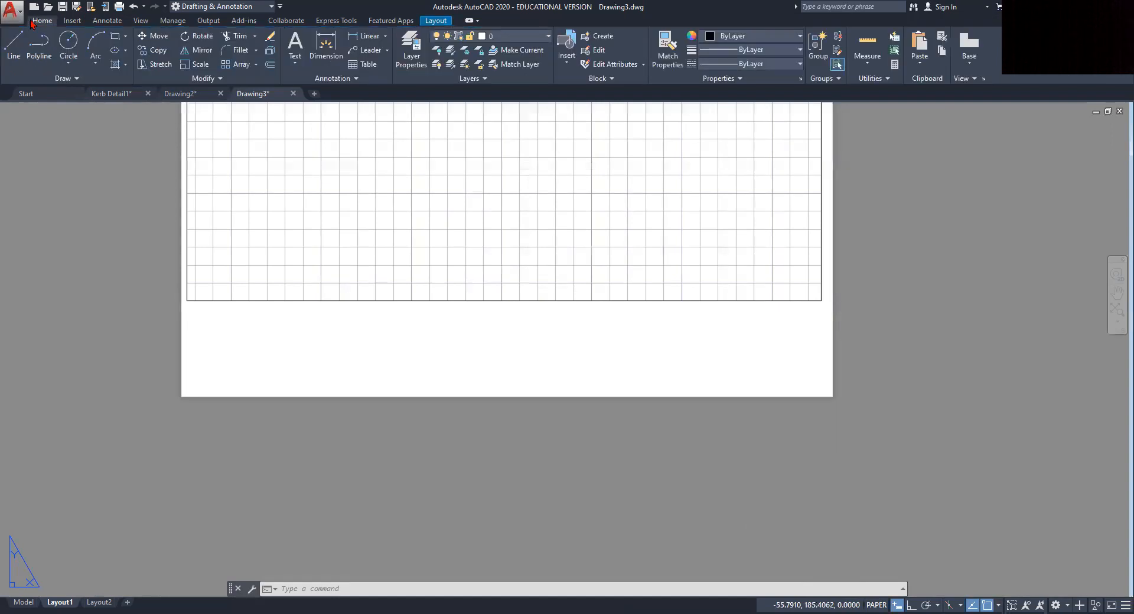
{"action": "left_click", "coordinate": [116, 38]}
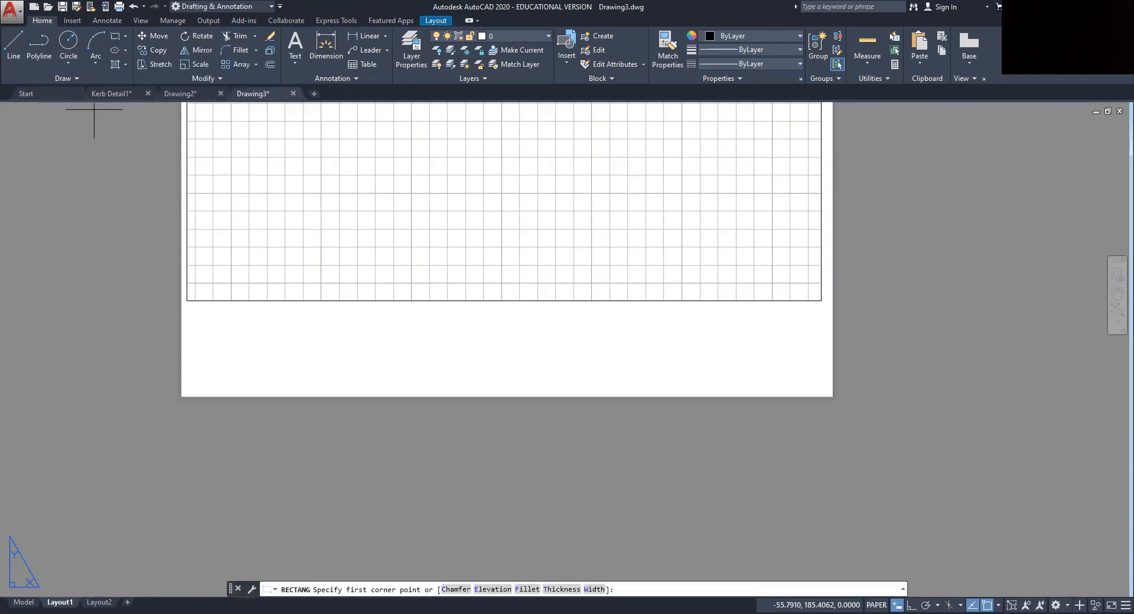
{"action": "left_click", "coordinate": [187, 301]}
{"action": "left_click", "coordinate": [821, 385]}
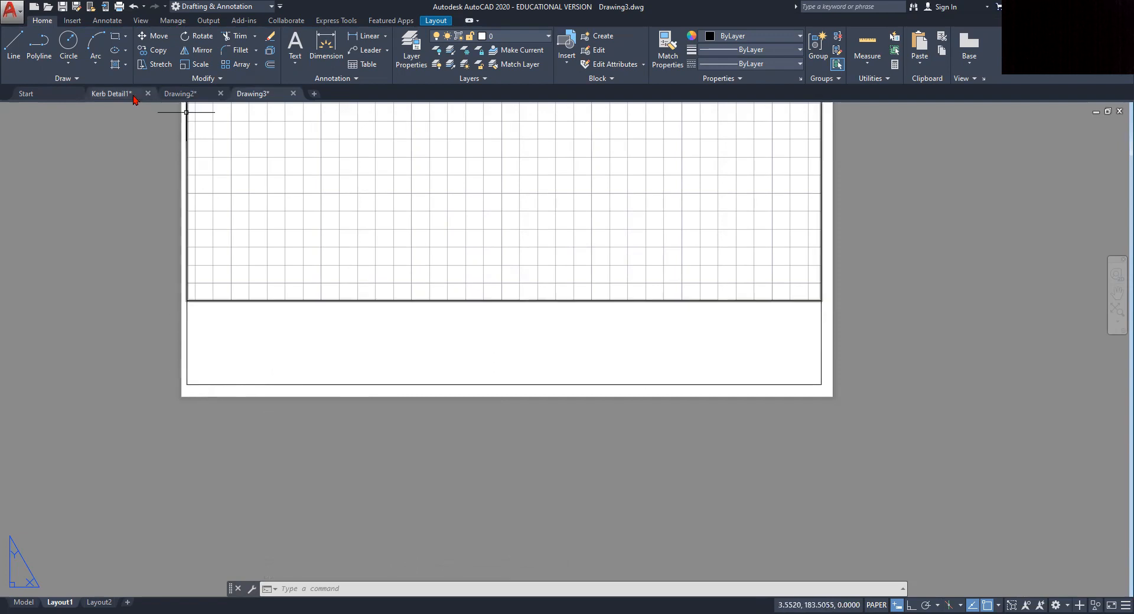
Step: Draw a horizontal line between the midpoints of the title block rectangle's two short sides
{"action": "left_click", "coordinate": [15, 55]}
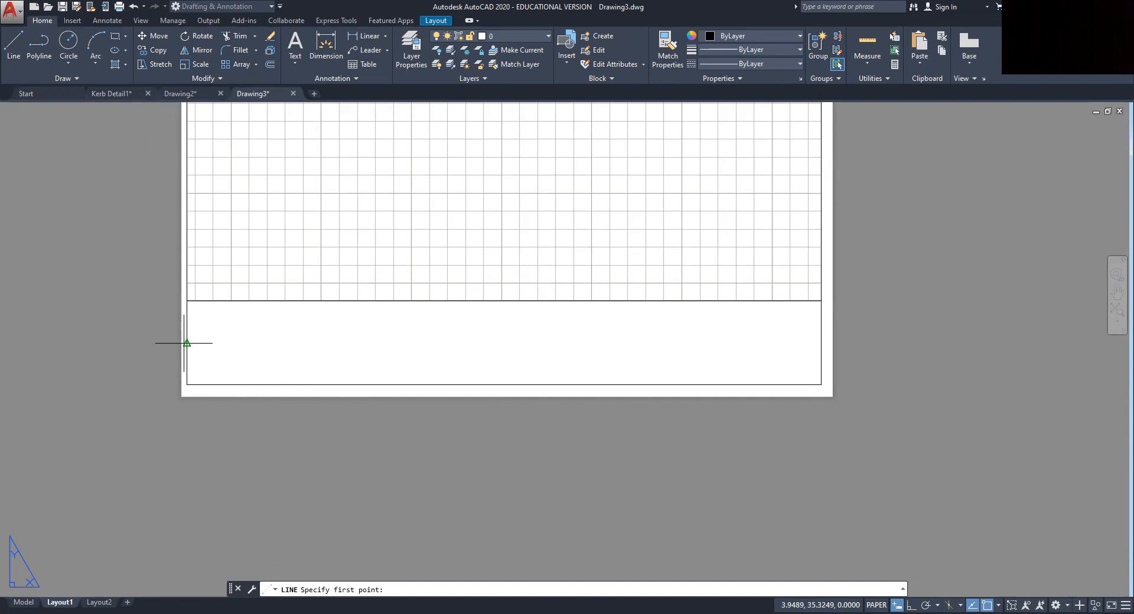
{"action": "left_click", "coordinate": [187, 343]}
{"action": "left_click", "coordinate": [821, 342]}
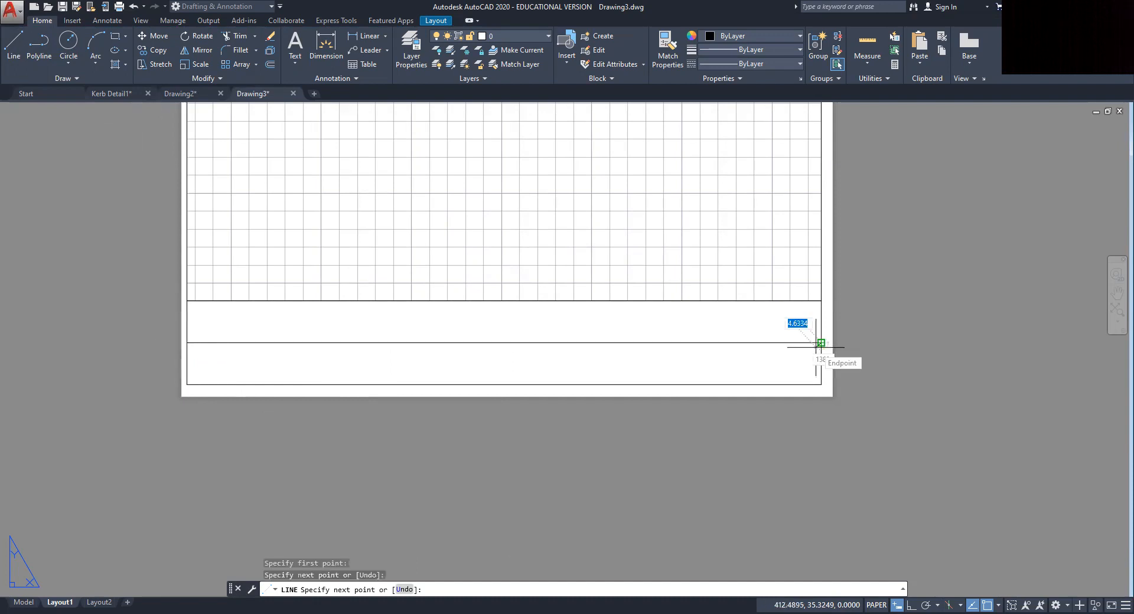
{"action": "key", "text": "Return"}
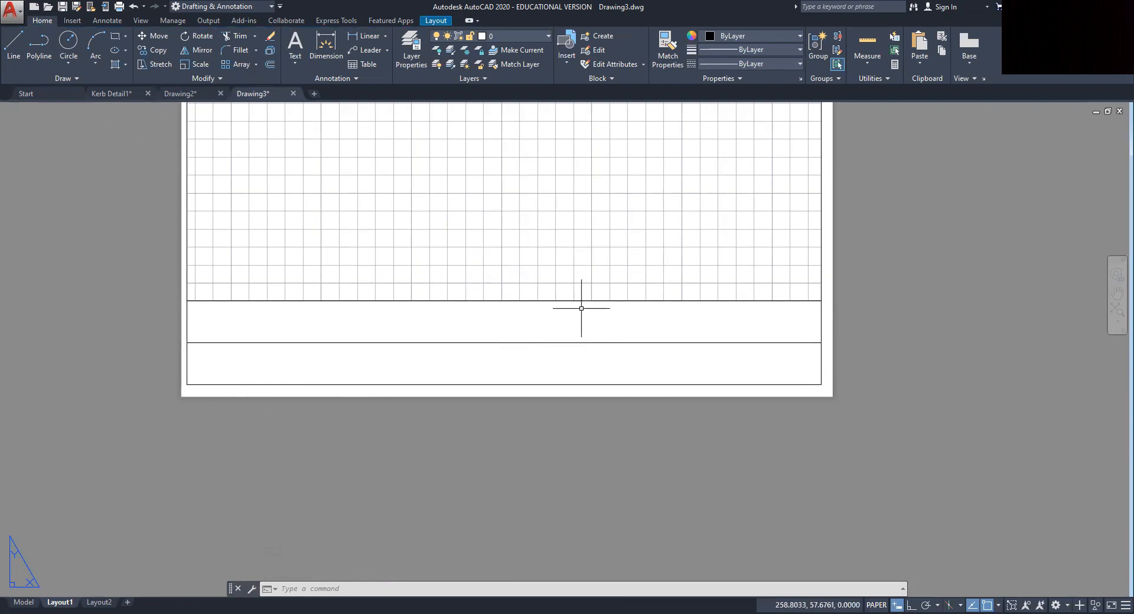
Step: Draw a vertical line from the title block's upper edge to its lower edge, somewhat right of its centre
{"action": "type", "text": "l"}
{"action": "key", "text": "Return"}
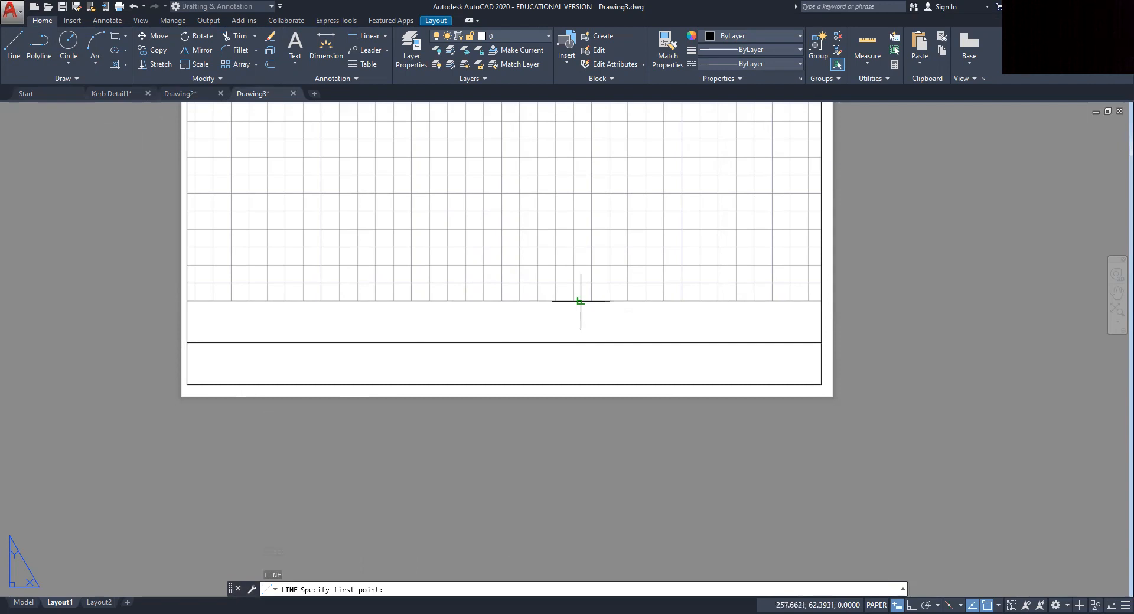
{"action": "left_click", "coordinate": [581, 302]}
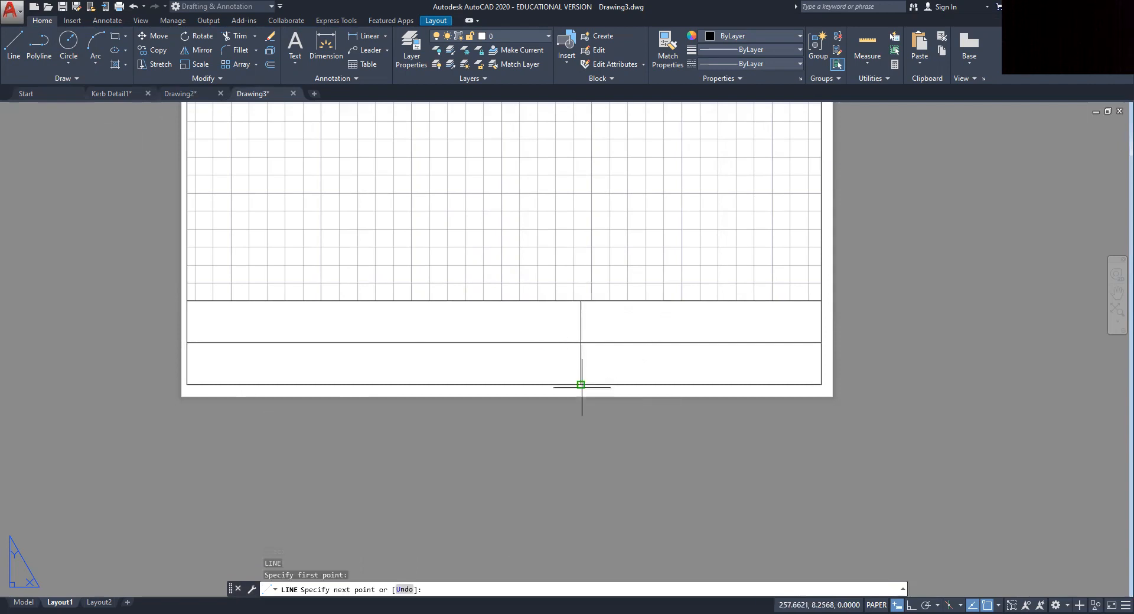
{"action": "left_click", "coordinate": [580, 385]}
{"action": "key", "text": "Escape"}
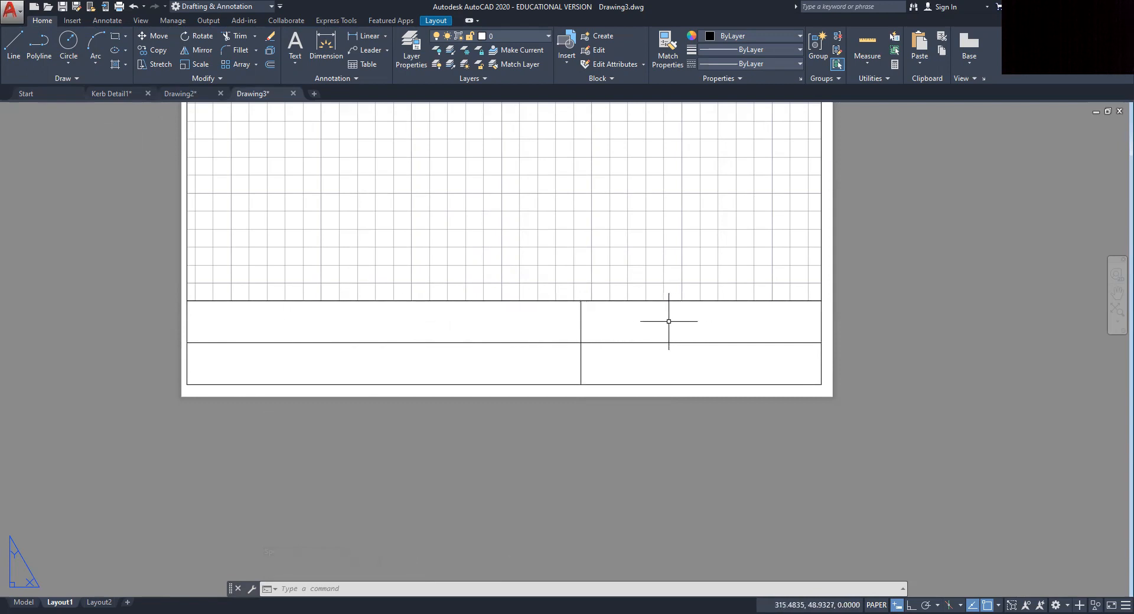
Step: Draw a horizontal line across the title block's upper-right cell, dividing it into two rows
{"action": "left_click", "coordinate": [18, 61]}
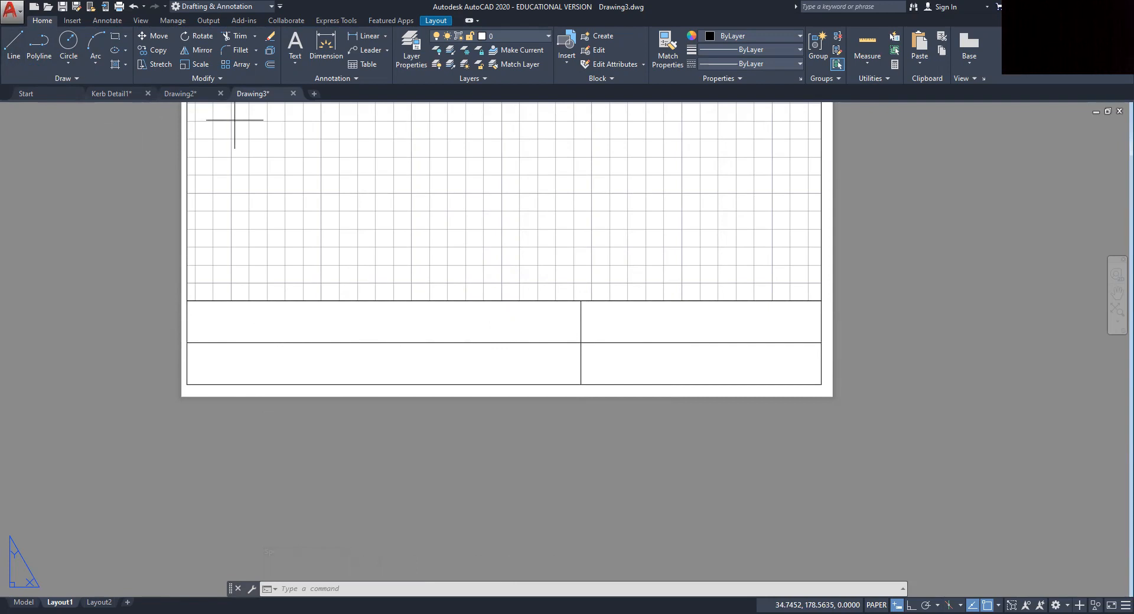
{"action": "left_click", "coordinate": [582, 325]}
{"action": "left_click", "coordinate": [822, 324]}
{"action": "key", "text": "Escape"}
Step: Shift the short line in the title block's upper-right cell slightly upward by its midpoint grip, to about the cell's mid-height
{"action": "scroll", "coordinate": [644, 321], "scroll_direction": "up", "scroll_amount": 4}
{"action": "left_click", "coordinate": [703, 329]}
{"action": "scroll", "coordinate": [762, 331], "scroll_direction": "up", "scroll_amount": 3}
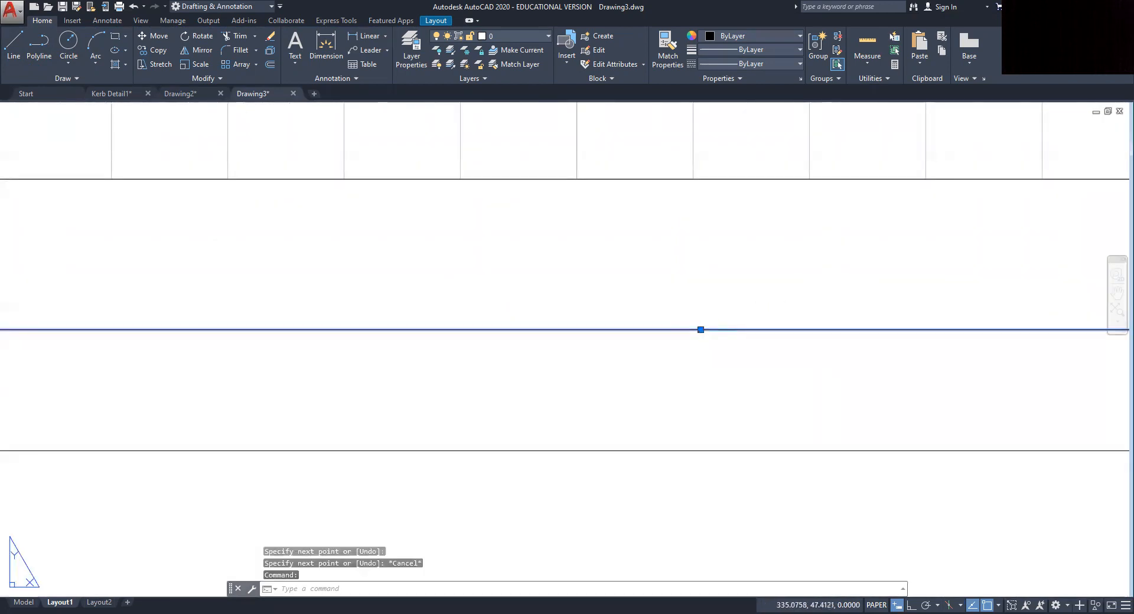
{"action": "left_click", "coordinate": [701, 330]}
{"action": "scroll", "coordinate": [732, 339], "scroll_direction": "down", "scroll_amount": 5}
{"action": "key", "text": "Escape"}
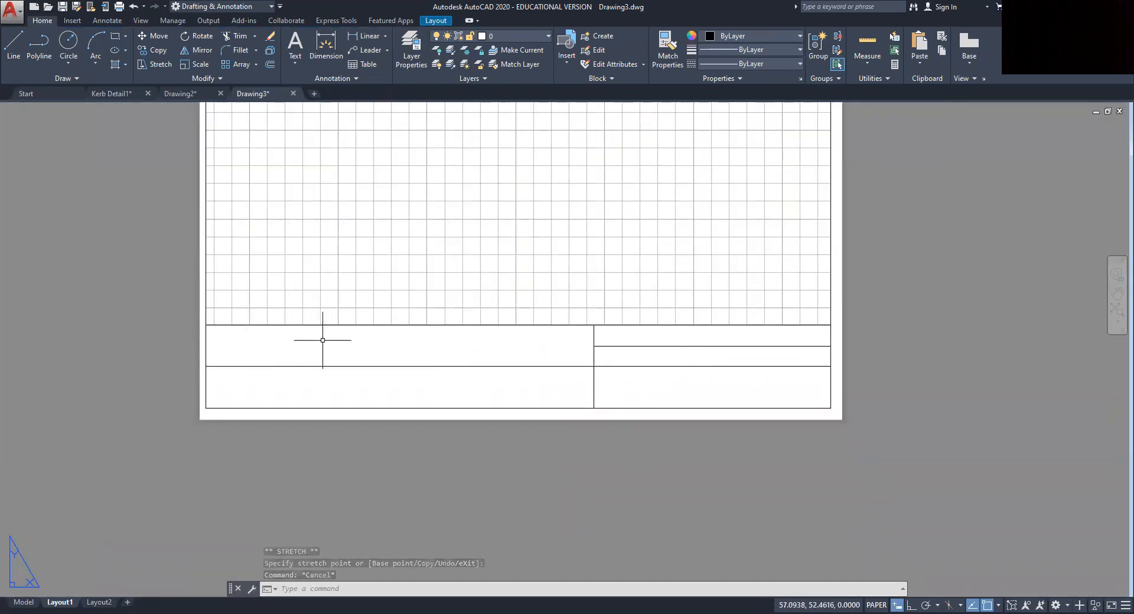
Step: Create a new text style named Papertext3
{"action": "middle_click_drag", "start_coordinate": [233, 342], "coordinate": [273, 327]}
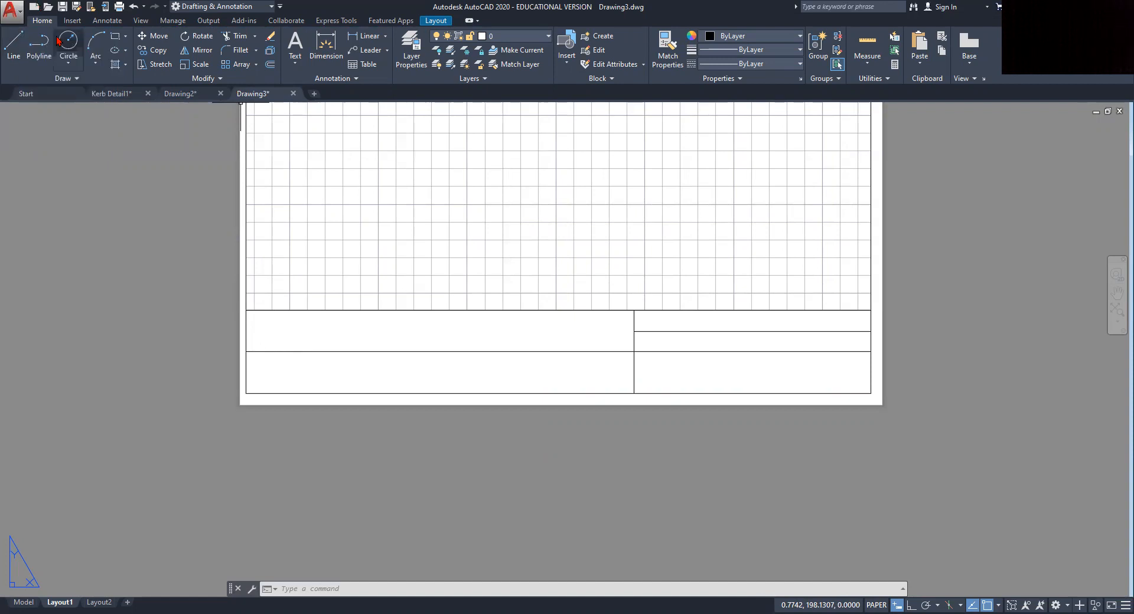
{"action": "left_click", "coordinate": [105, 22]}
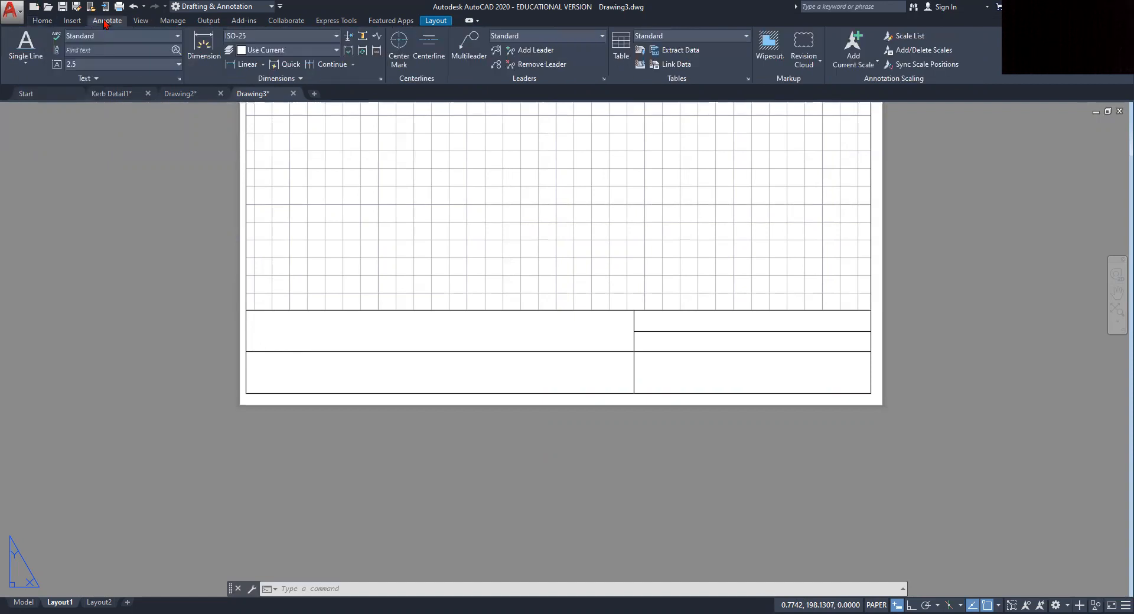
{"action": "left_click", "coordinate": [179, 78]}
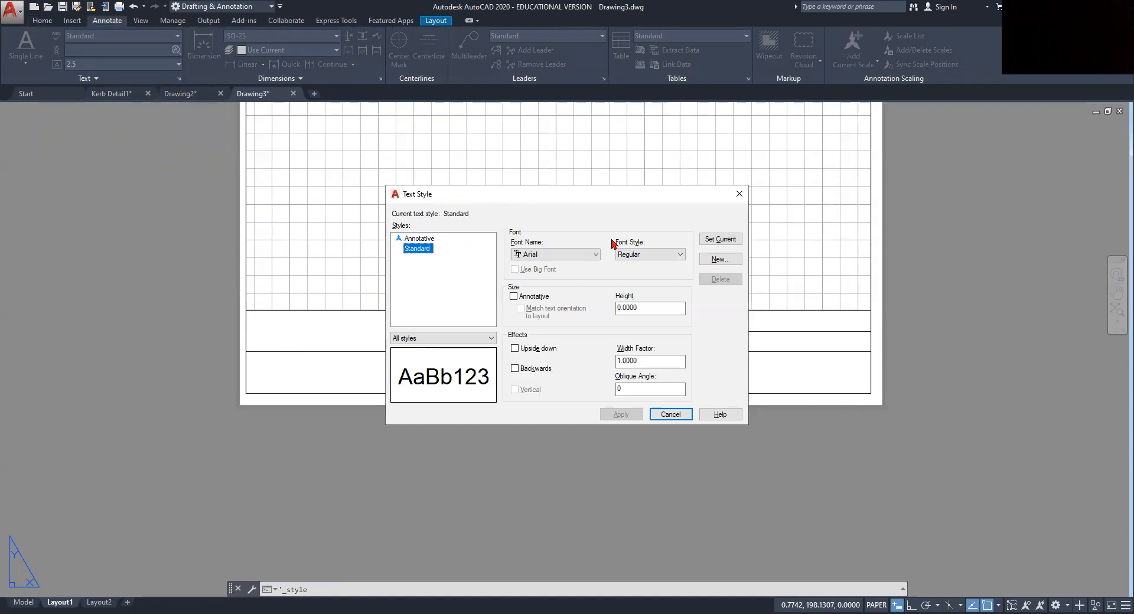
{"action": "left_click", "coordinate": [725, 263]}
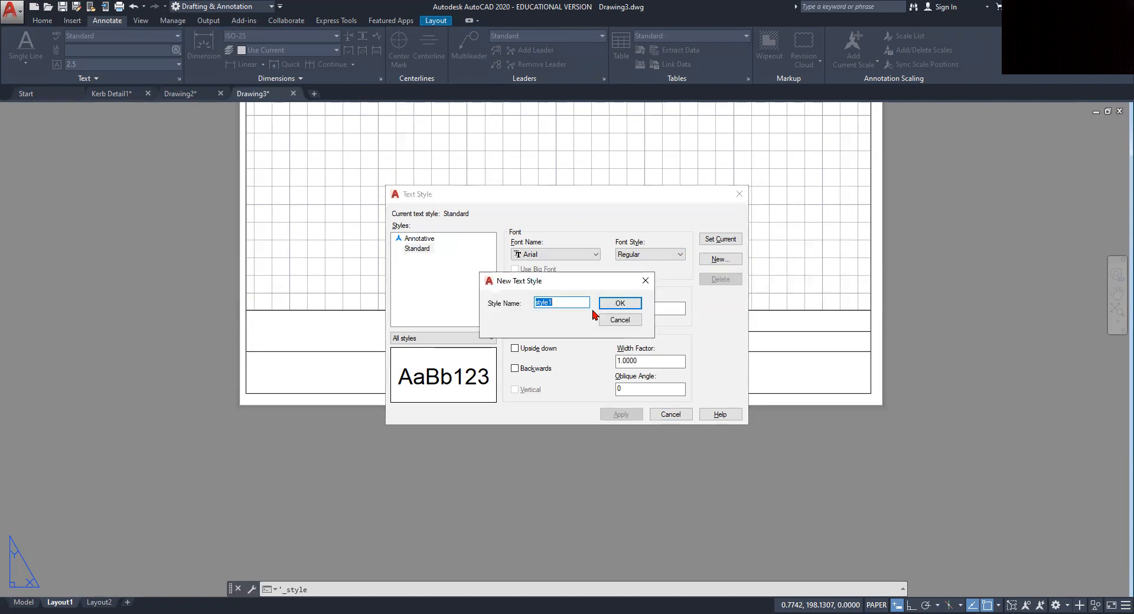
{"action": "type", "text": "Papertext3"}
{"action": "left_click", "coordinate": [624, 306]}
Step: Set the Papertext3 style's text height to 3 and apply it
{"action": "type", "text": "3"}
{"action": "left_click", "coordinate": [421, 249]}
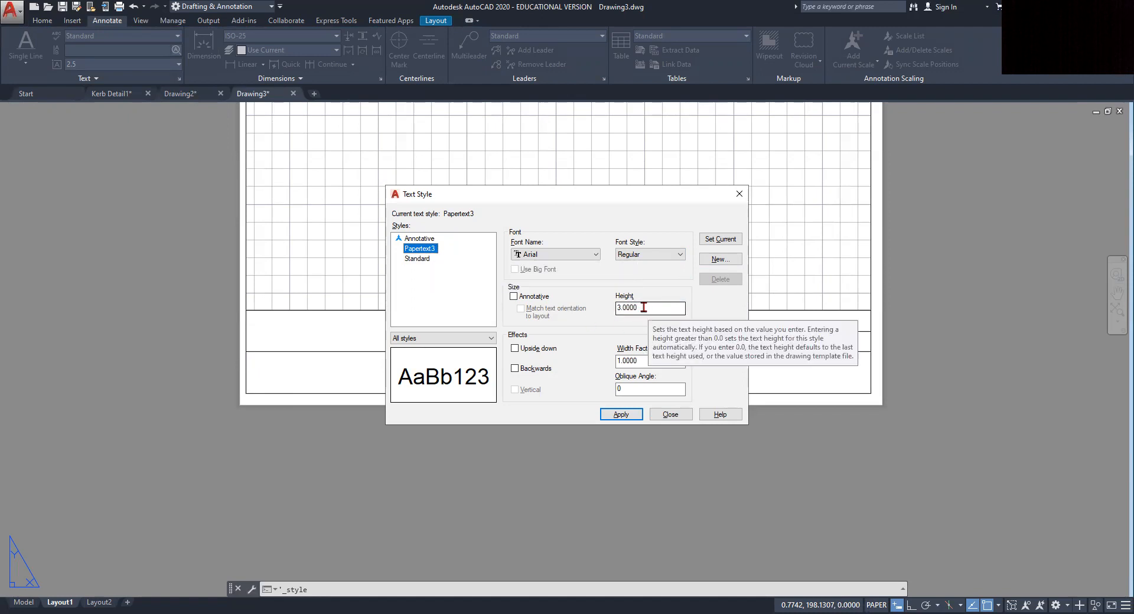
{"action": "left_click", "coordinate": [620, 415]}
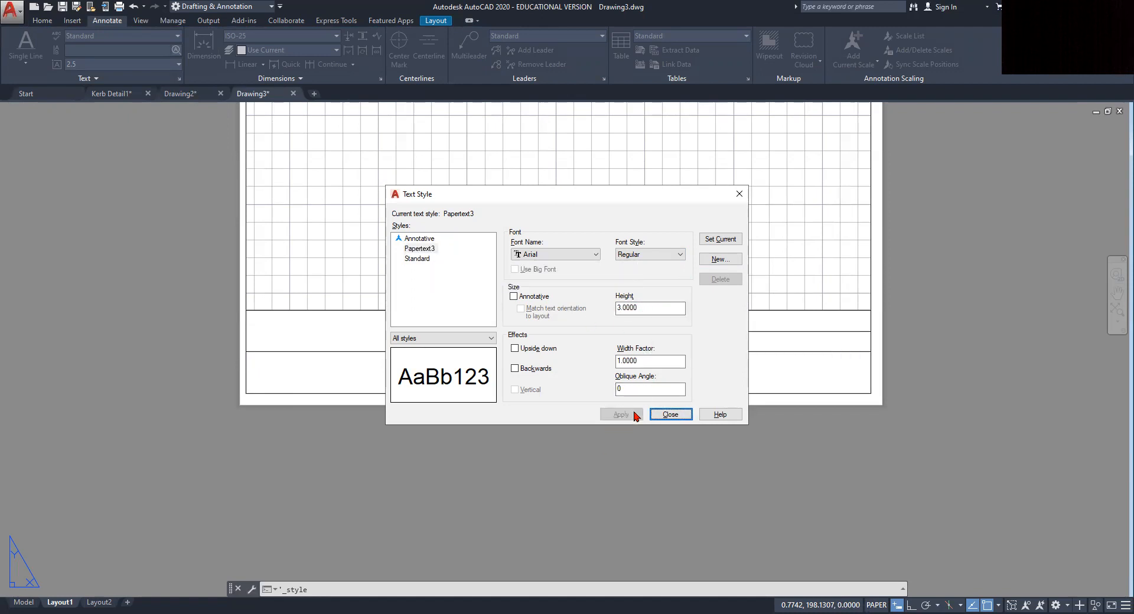
Step: Add the horizontal single-line text PROJECT near the left edge of the title block's upper-left cell, with Ortho mode on
{"action": "left_click", "coordinate": [670, 414]}
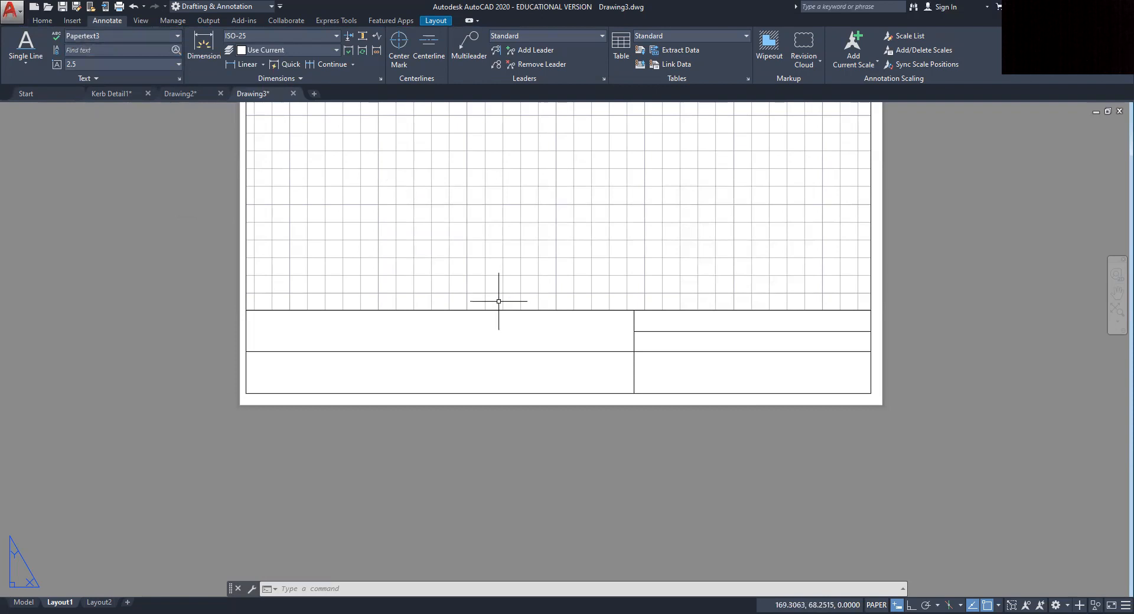
{"action": "middle_click_drag", "start_coordinate": [487, 294], "coordinate": [463, 267]}
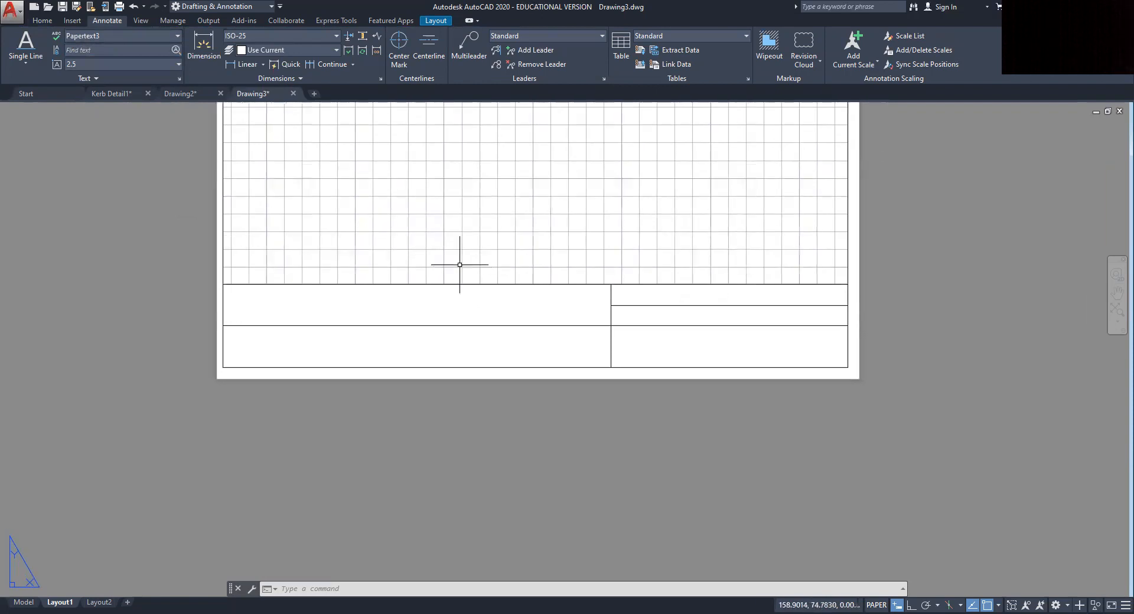
{"action": "left_click", "coordinate": [26, 66]}
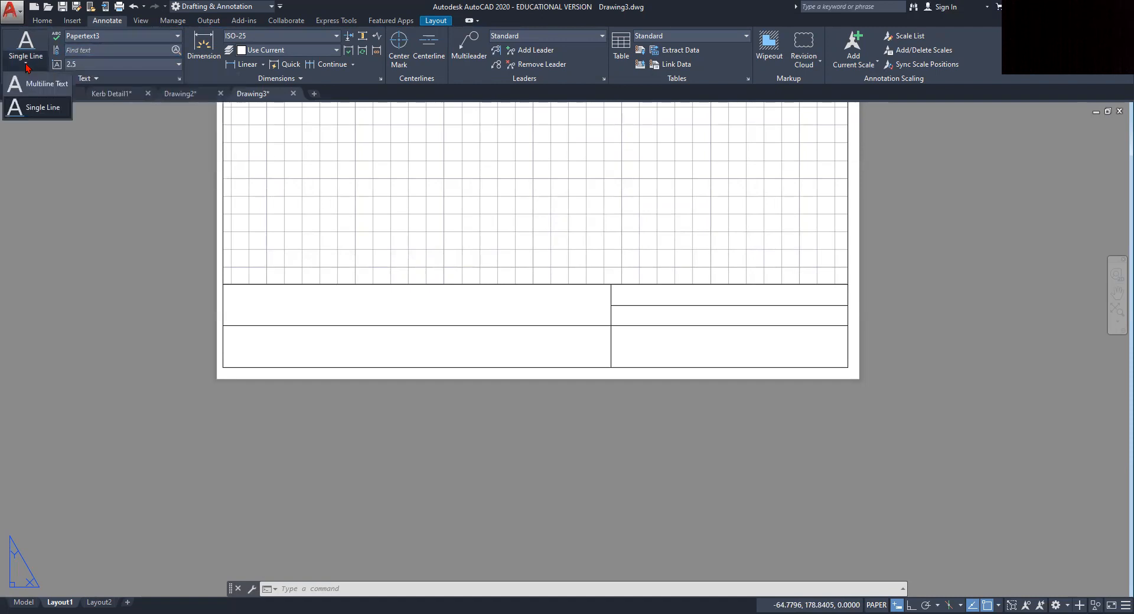
{"action": "left_click", "coordinate": [39, 109]}
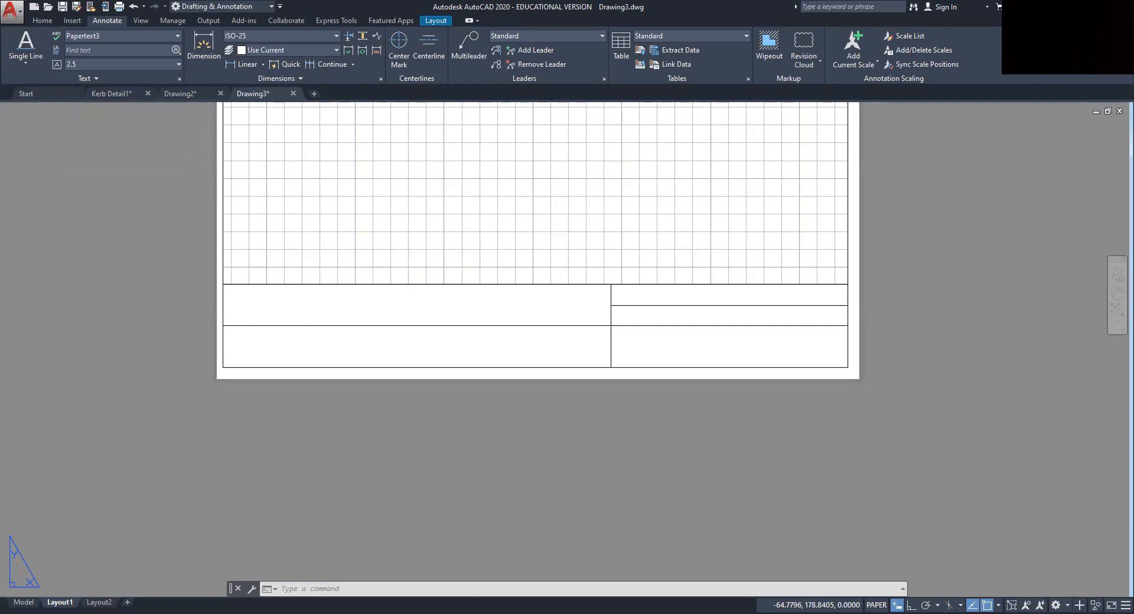
{"action": "scroll", "coordinate": [238, 295], "scroll_direction": "up", "scroll_amount": 3}
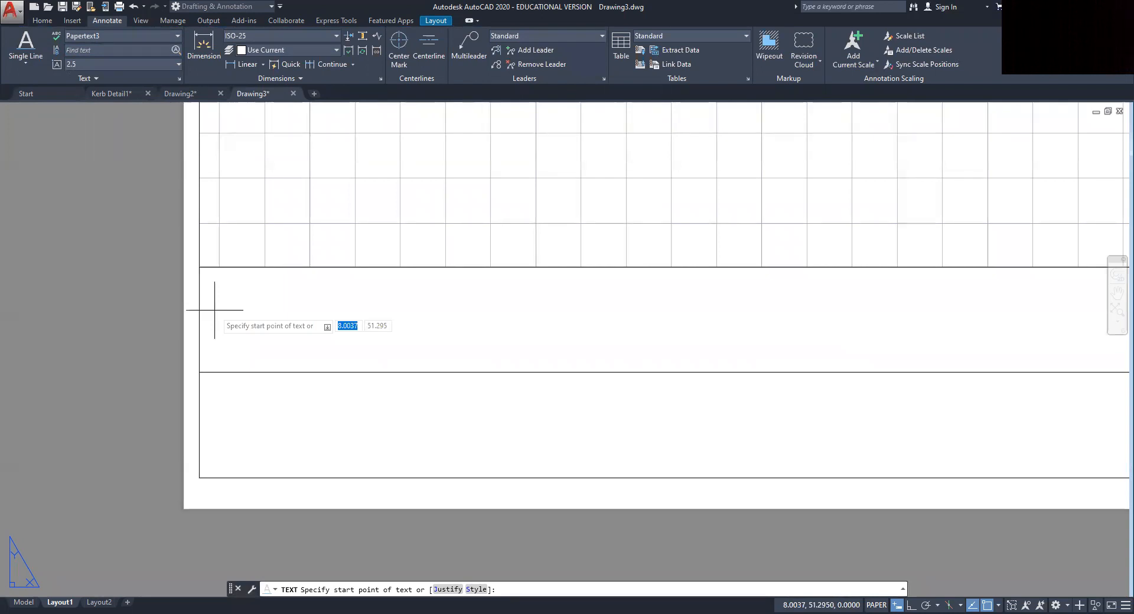
{"action": "left_click", "coordinate": [215, 310]}
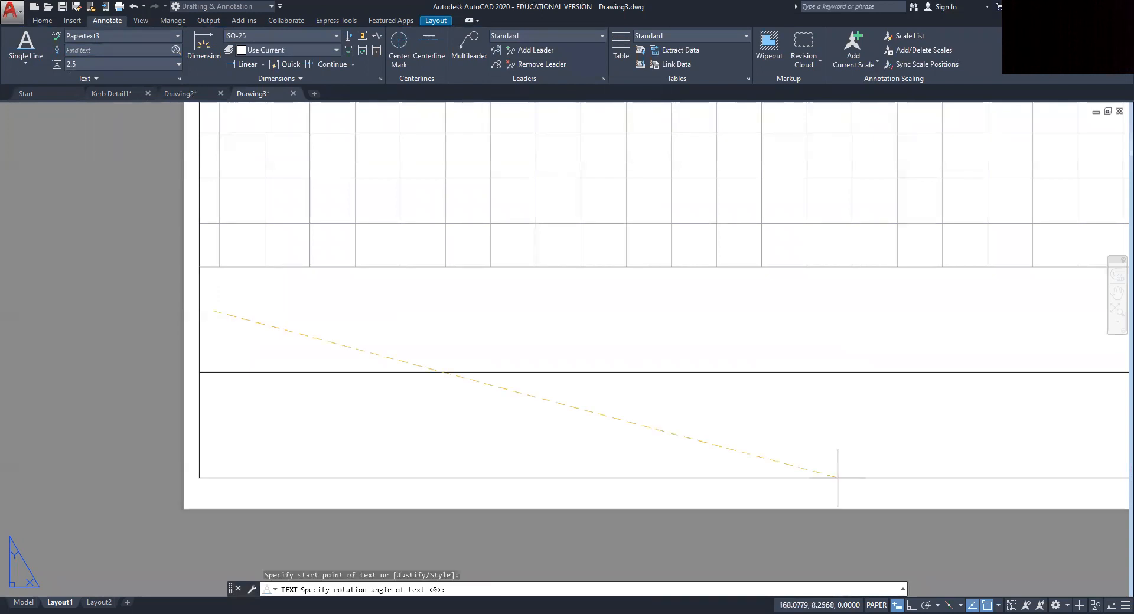
{"action": "left_click", "coordinate": [912, 600]}
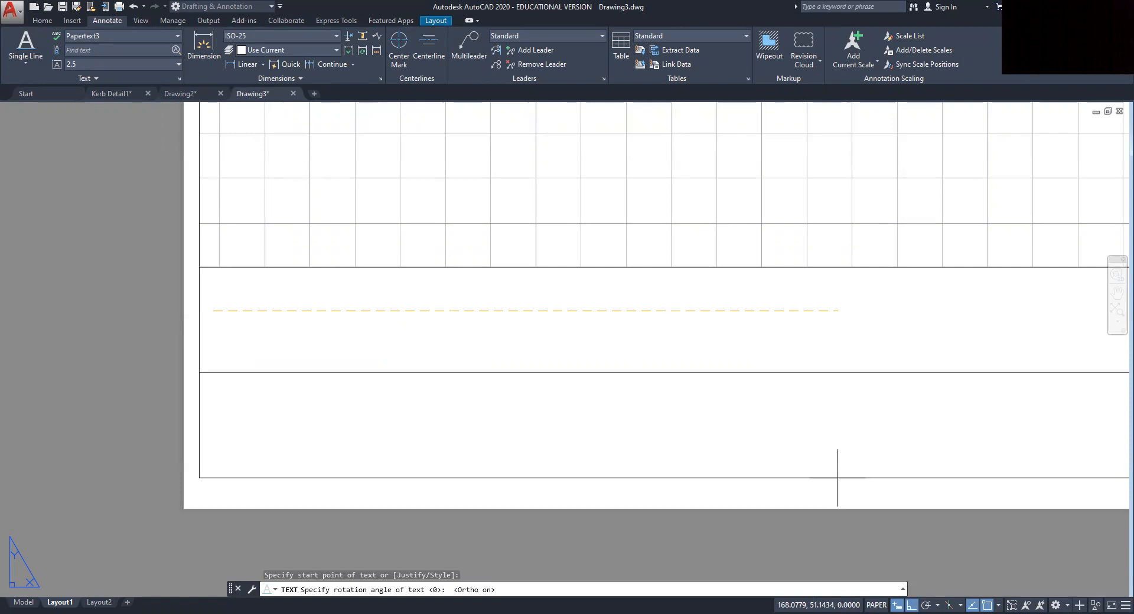
{"action": "left_click", "coordinate": [587, 314]}
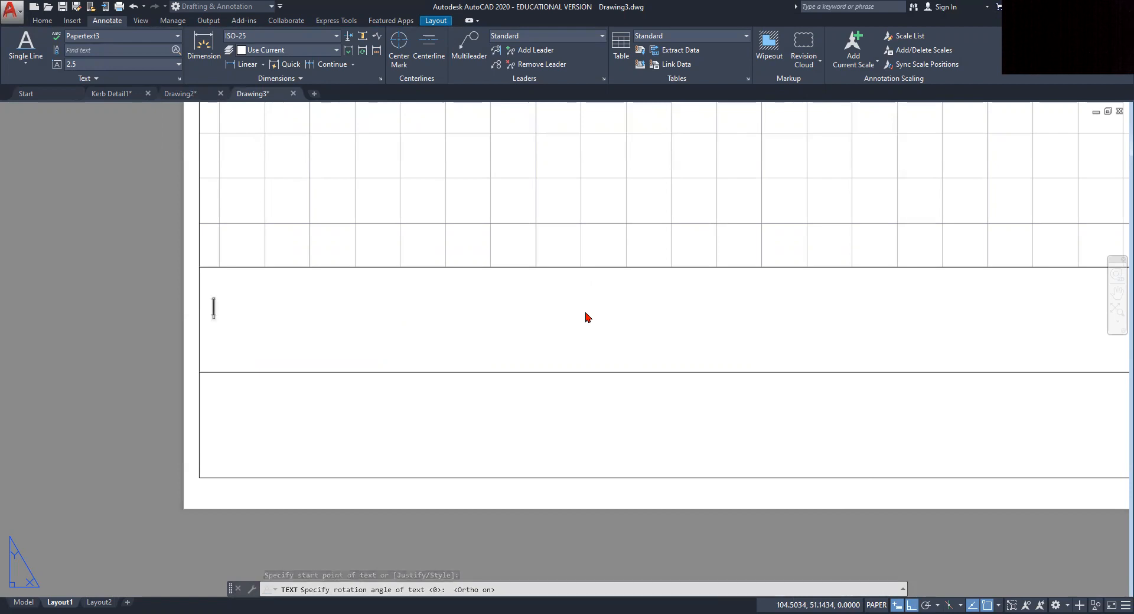
{"action": "type", "text": "P"}
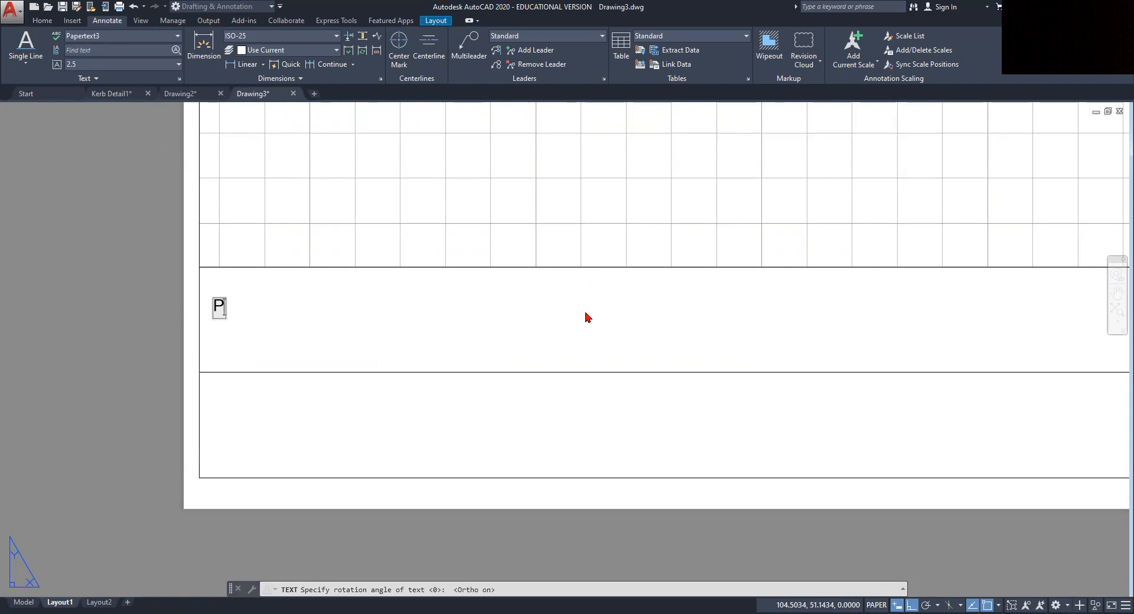
{"action": "type", "text": "ROJECT"}
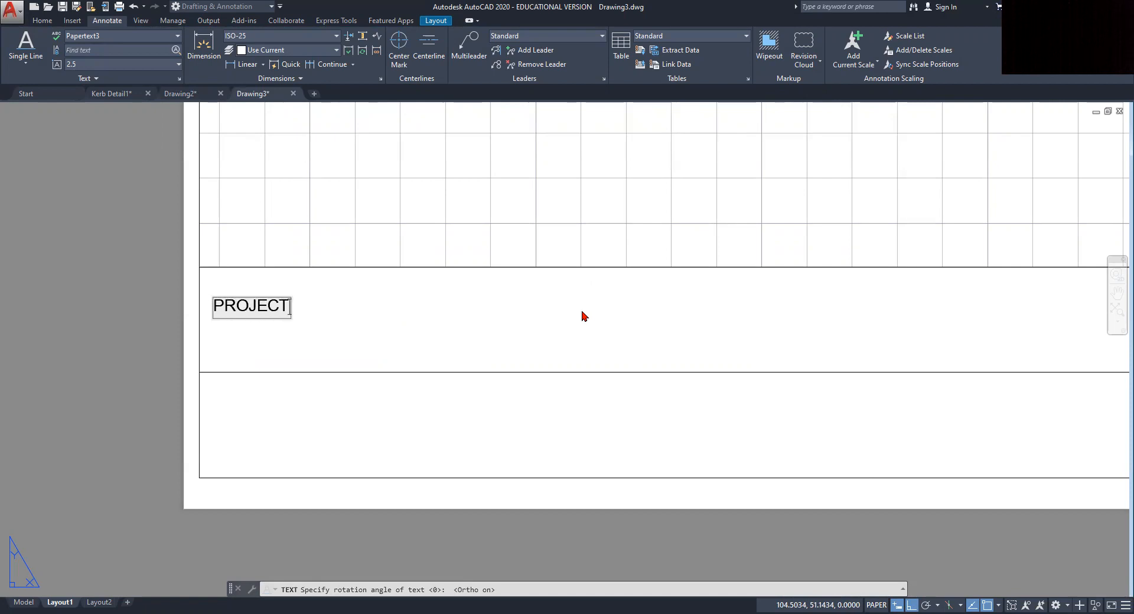
{"action": "key", "text": "Return"}
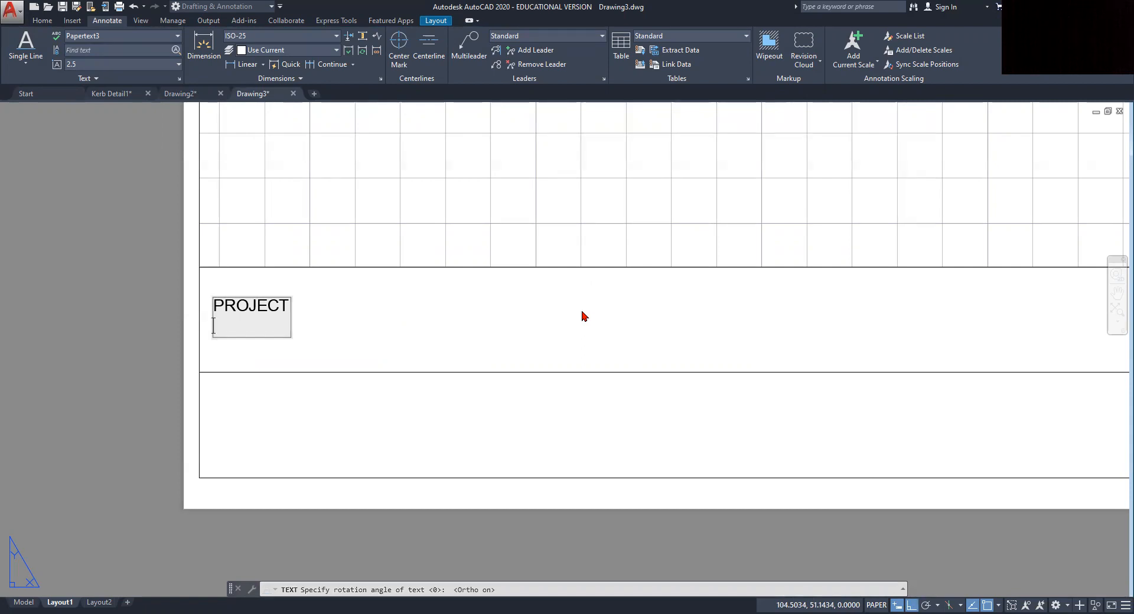
{"action": "key", "text": "Return"}
Step: Copy the PROJECT label from its cell's upper-left corner to the matching corners of the lower-left and upper-right title block cells
{"action": "scroll", "coordinate": [512, 342], "scroll_direction": "down", "scroll_amount": 2}
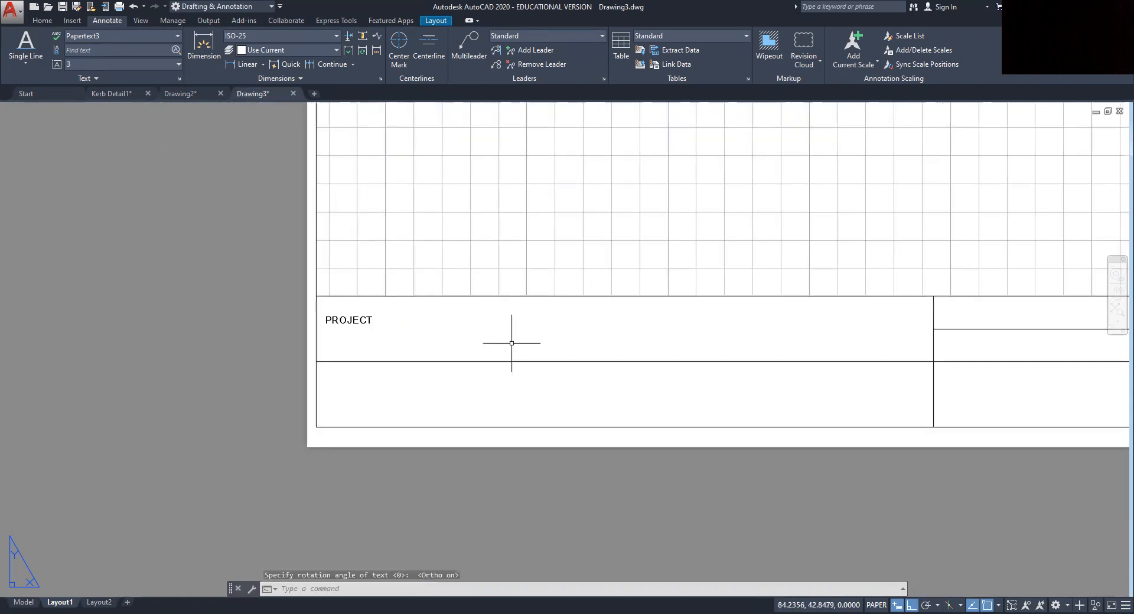
{"action": "middle_click_drag", "start_coordinate": [524, 344], "coordinate": [403, 303]}
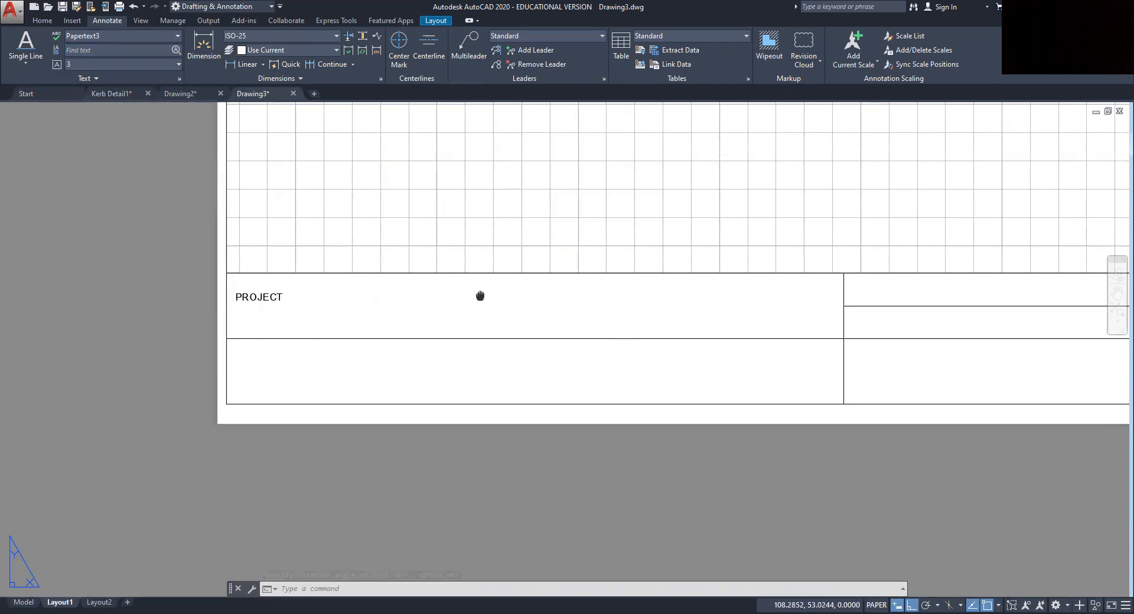
{"action": "left_click", "coordinate": [42, 21]}
{"action": "left_click", "coordinate": [153, 51]}
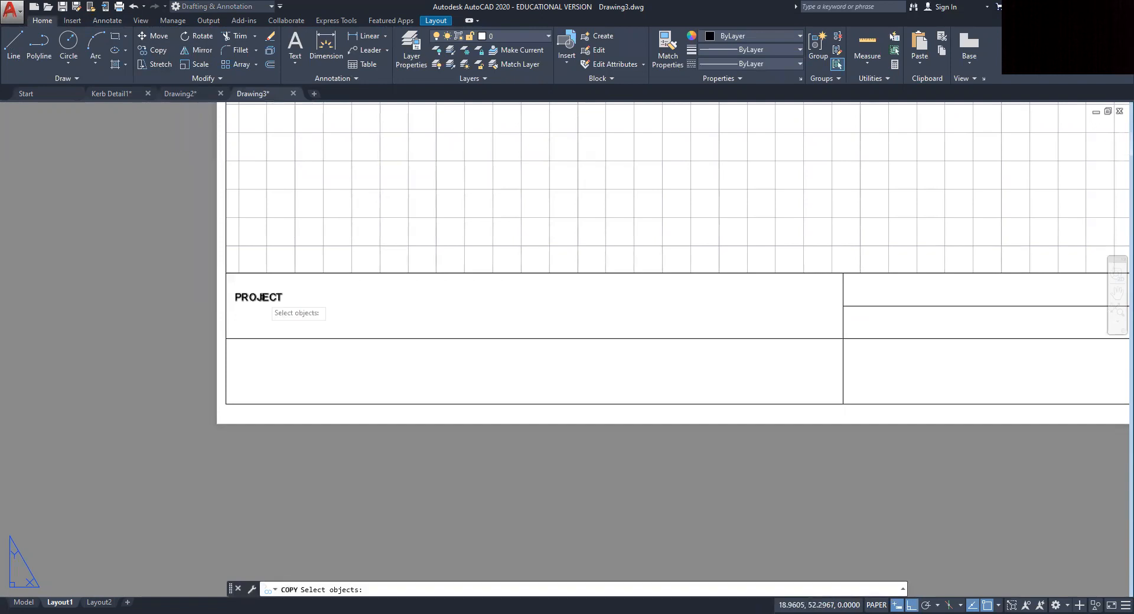
{"action": "left_click", "coordinate": [278, 297]}
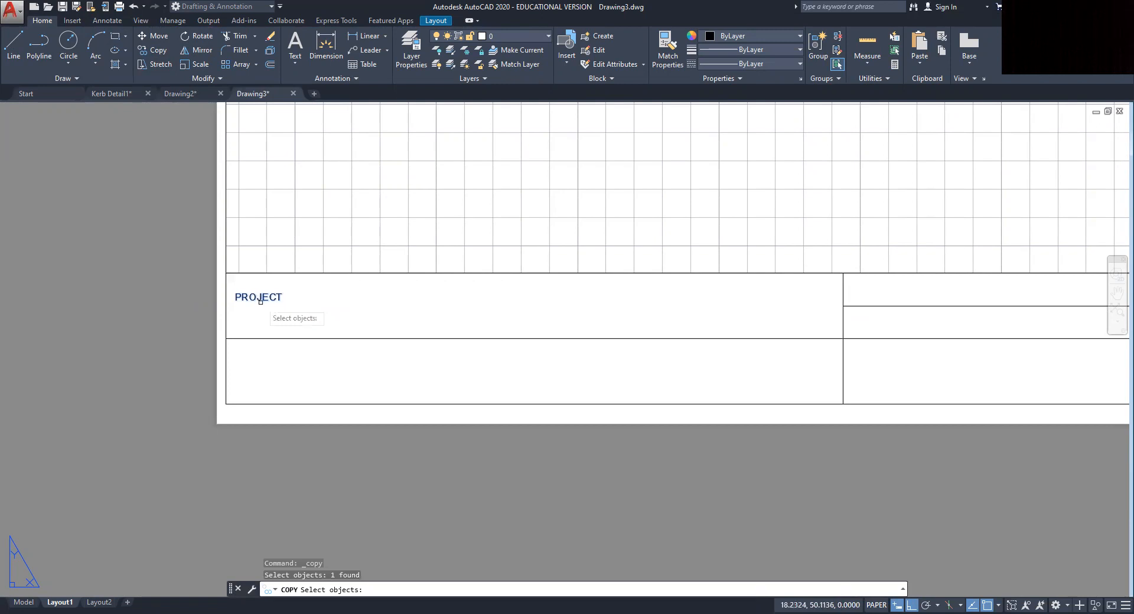
{"action": "key", "text": "Return"}
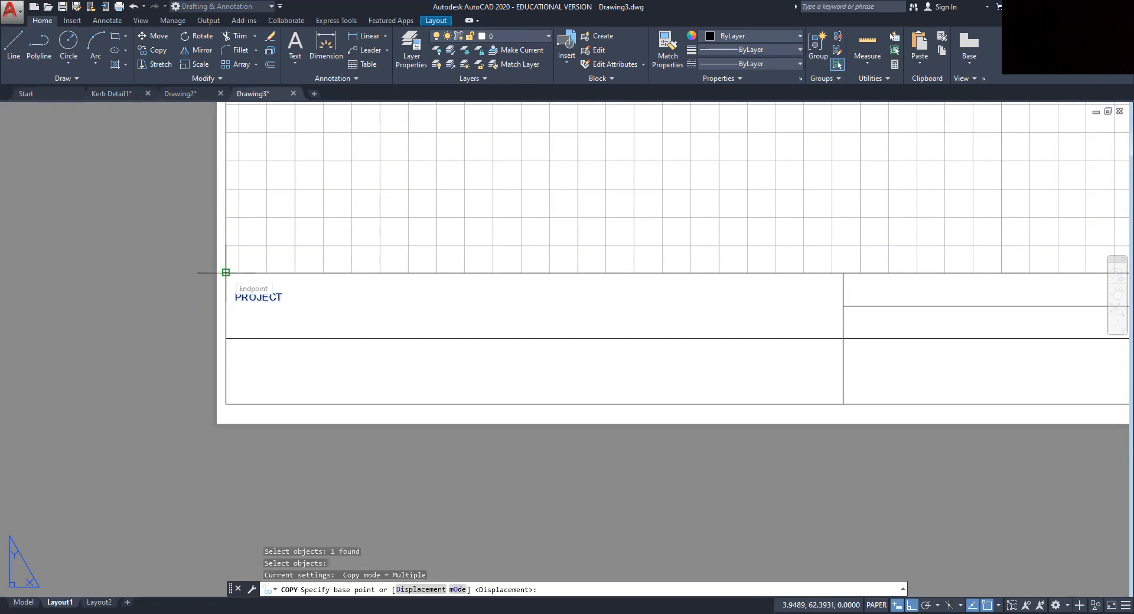
{"action": "left_click", "coordinate": [226, 272]}
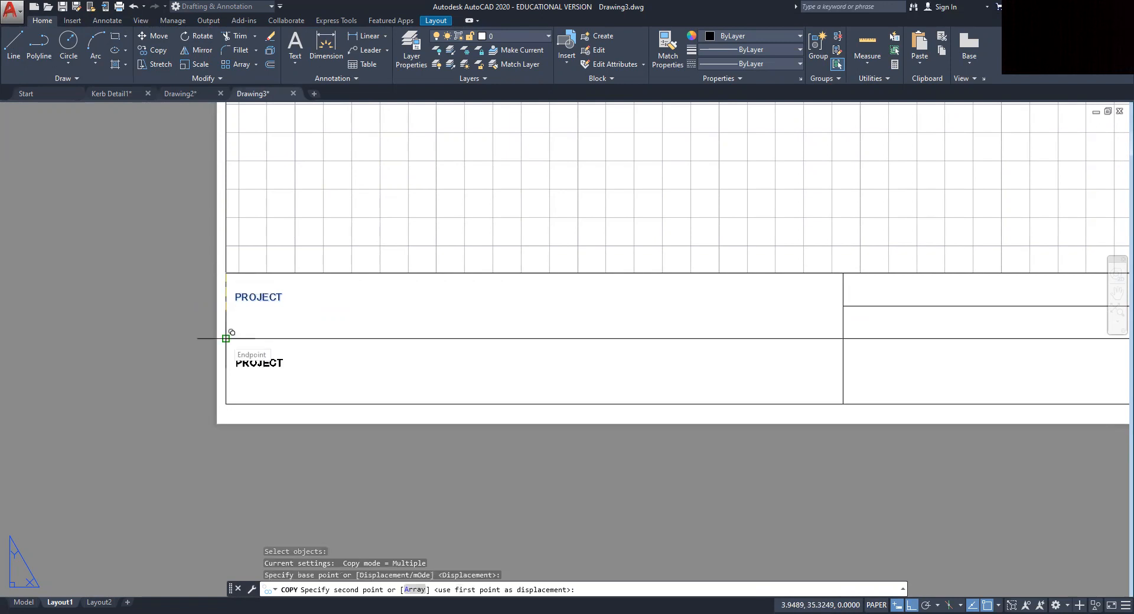
{"action": "left_click", "coordinate": [226, 338]}
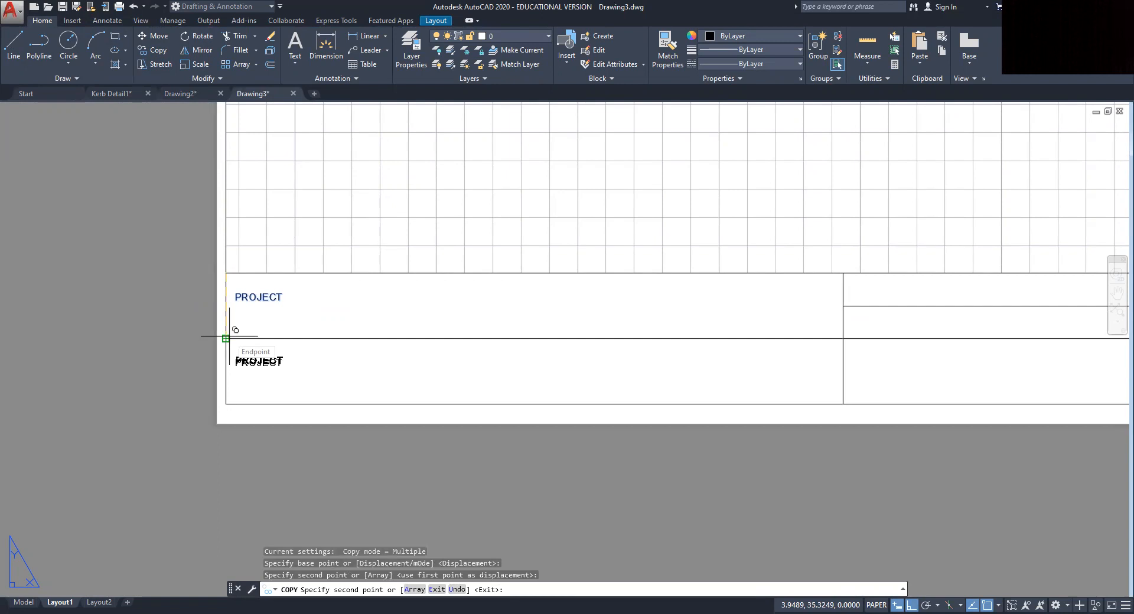
{"action": "left_click", "coordinate": [843, 272]}
{"action": "key", "text": "Return"}
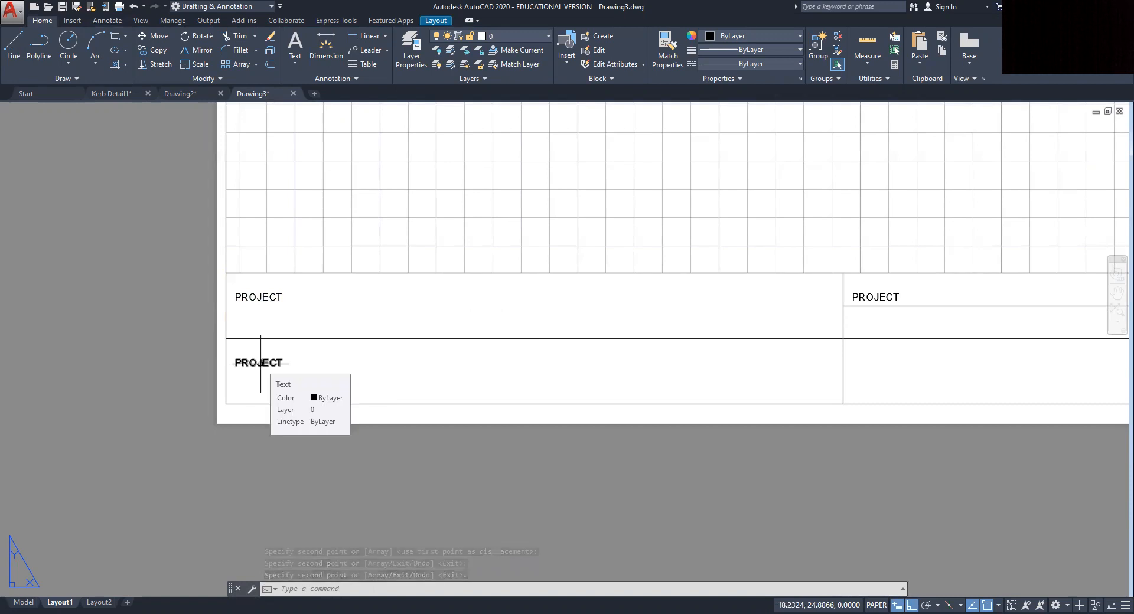
Step: Change the copied label in the title block's lower-left cell to TITLE
{"action": "double_click", "coordinate": [289, 361]}
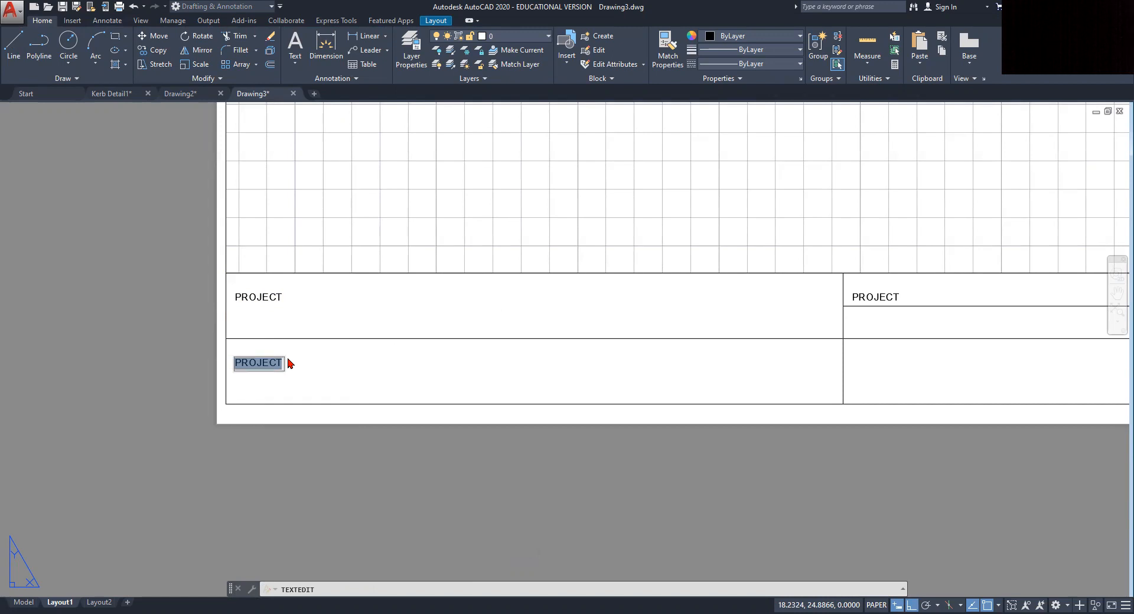
{"action": "key", "text": "BackSpace"}
{"action": "key", "text": "BackSpace"}
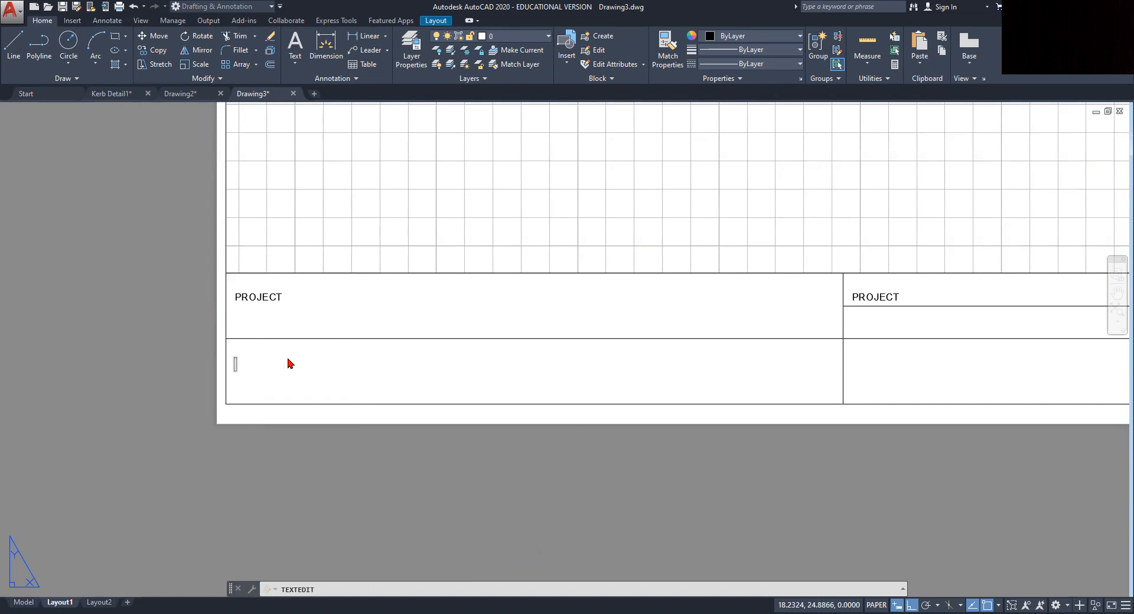
{"action": "type", "text": "TITLE"}
{"action": "key", "text": "Return"}
{"action": "key", "text": "Return"}
Step: Copy the upper-right cell's PROJECT label into the row directly below it and into the lower-right cell
{"action": "middle_click_drag", "start_coordinate": [595, 331], "coordinate": [426, 317]}
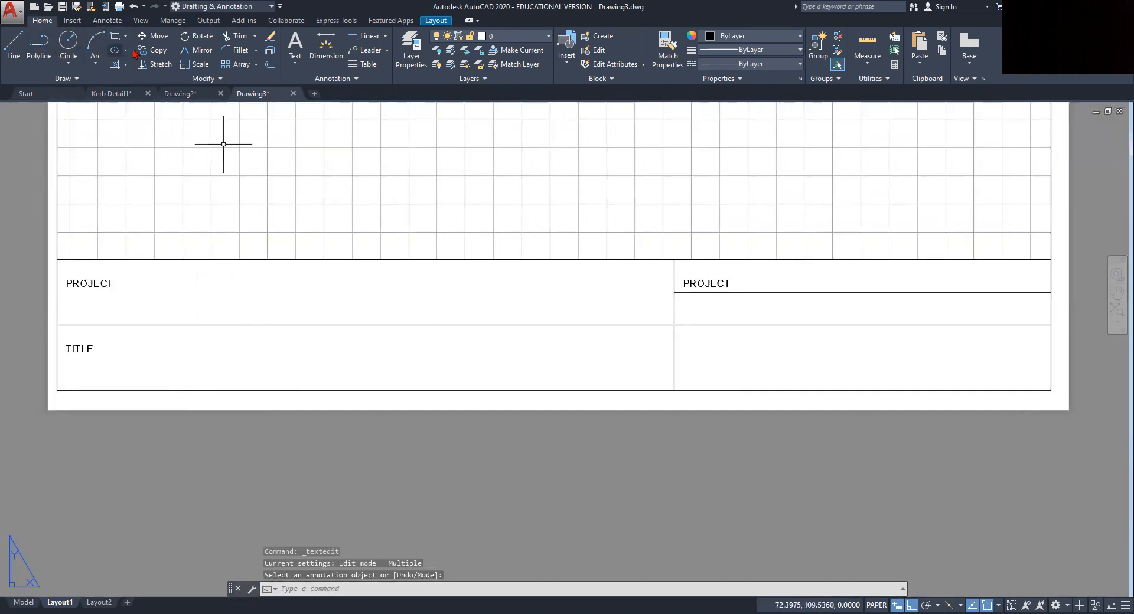
{"action": "left_click", "coordinate": [152, 51]}
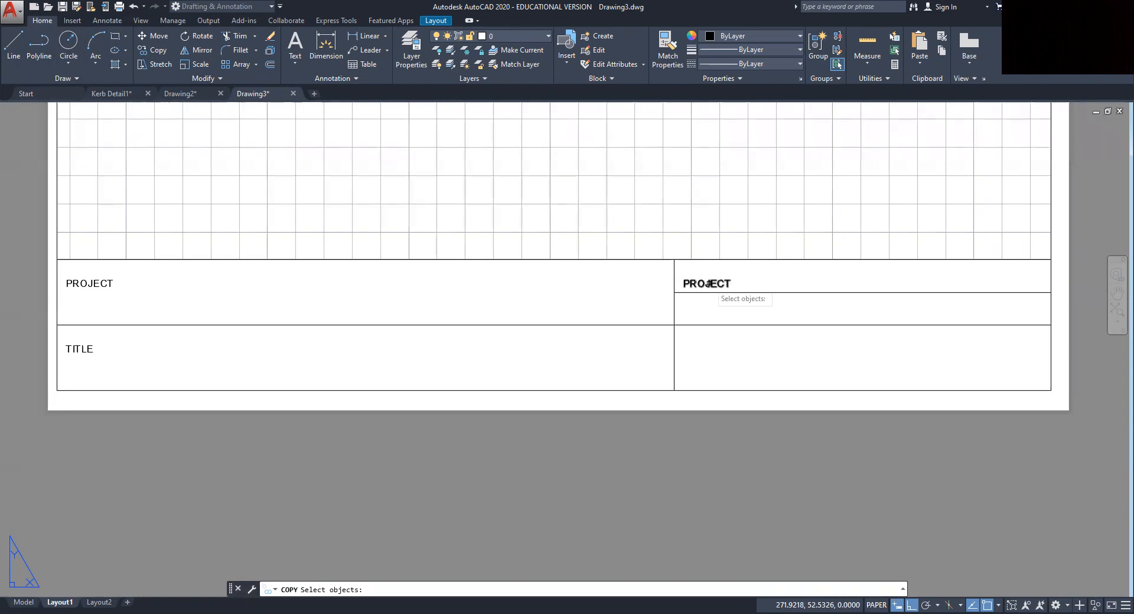
{"action": "left_click", "coordinate": [709, 285]}
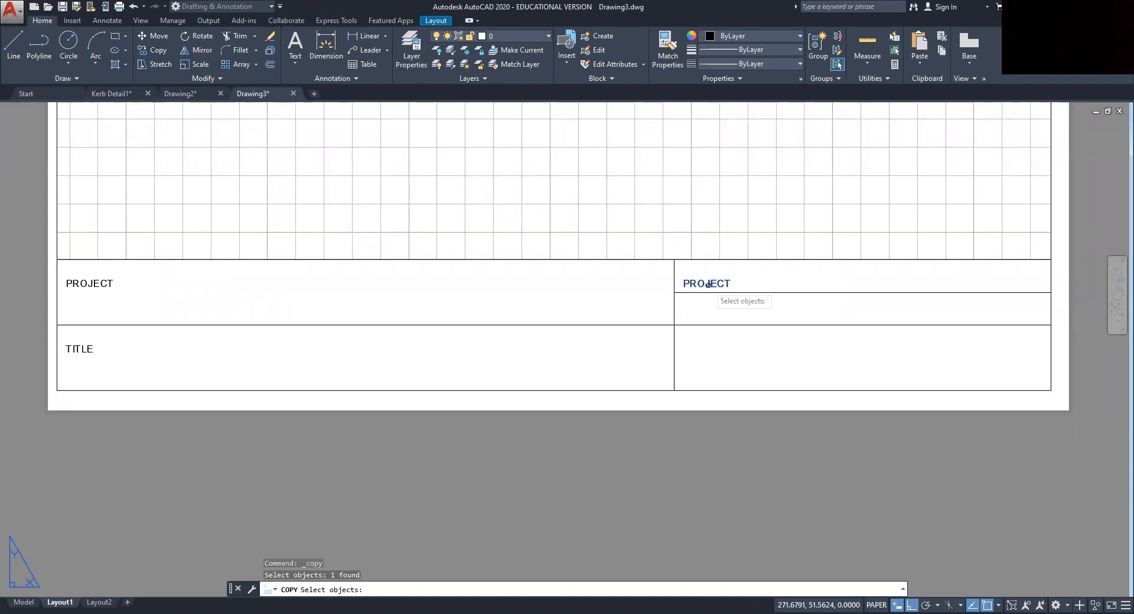
{"action": "key", "text": "Return"}
{"action": "left_click", "coordinate": [674, 259]}
{"action": "left_click", "coordinate": [674, 292]}
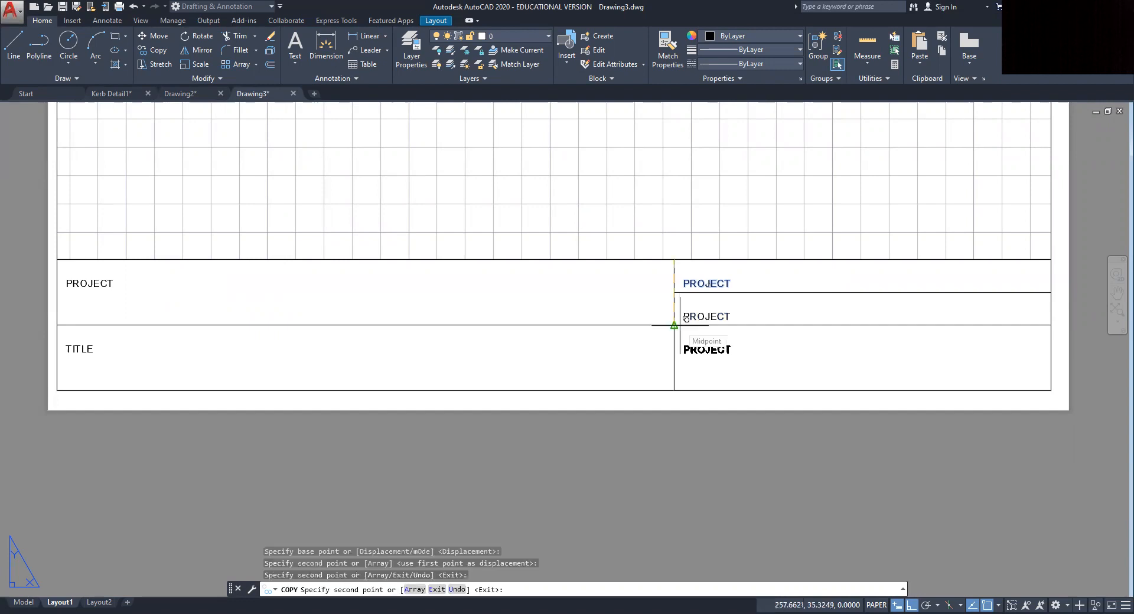
{"action": "left_click", "coordinate": [674, 325]}
{"action": "key", "text": "Return"}
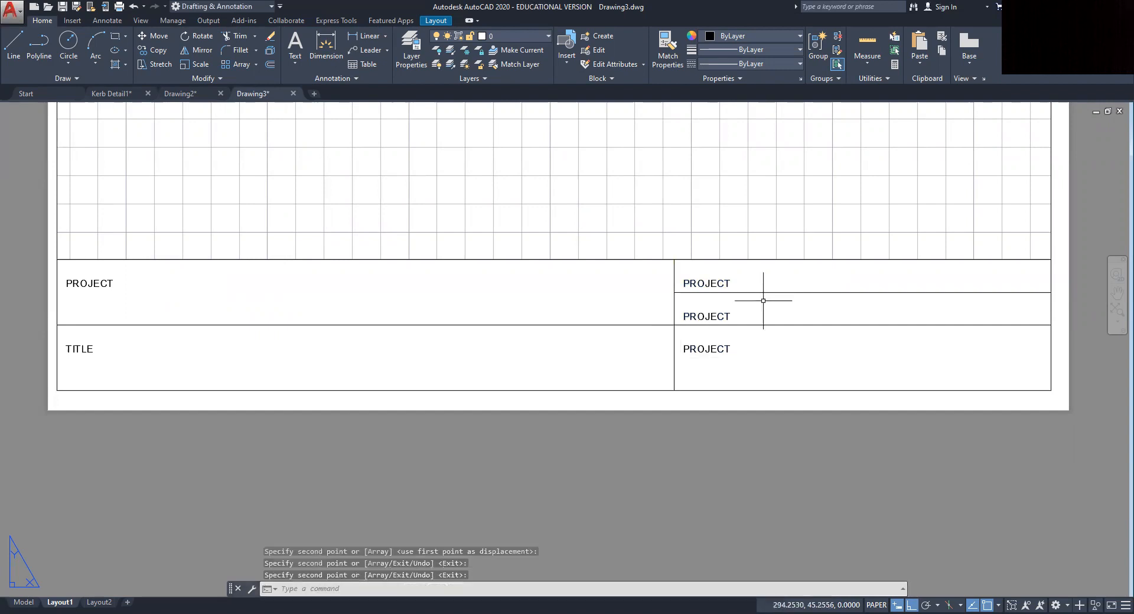
Step: Change the label in the top row of the title block's right column to DATE
{"action": "left_click", "coordinate": [709, 283]}
{"action": "double_click", "coordinate": [709, 283]}
{"action": "type", "text": "d"}
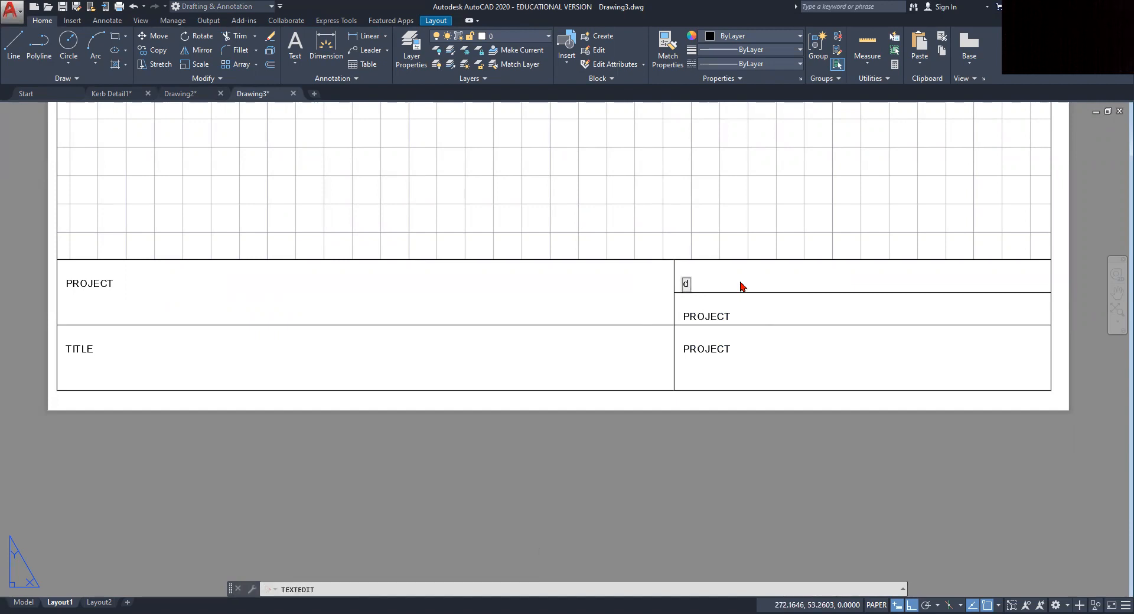
{"action": "key", "text": "BackSpace"}
{"action": "type", "text": "DATE"}
{"action": "key", "text": "Return"}
{"action": "key", "text": "Escape"}
Step: Change the label in the middle row of the title block's right column to SCALE
{"action": "left_click", "coordinate": [715, 319]}
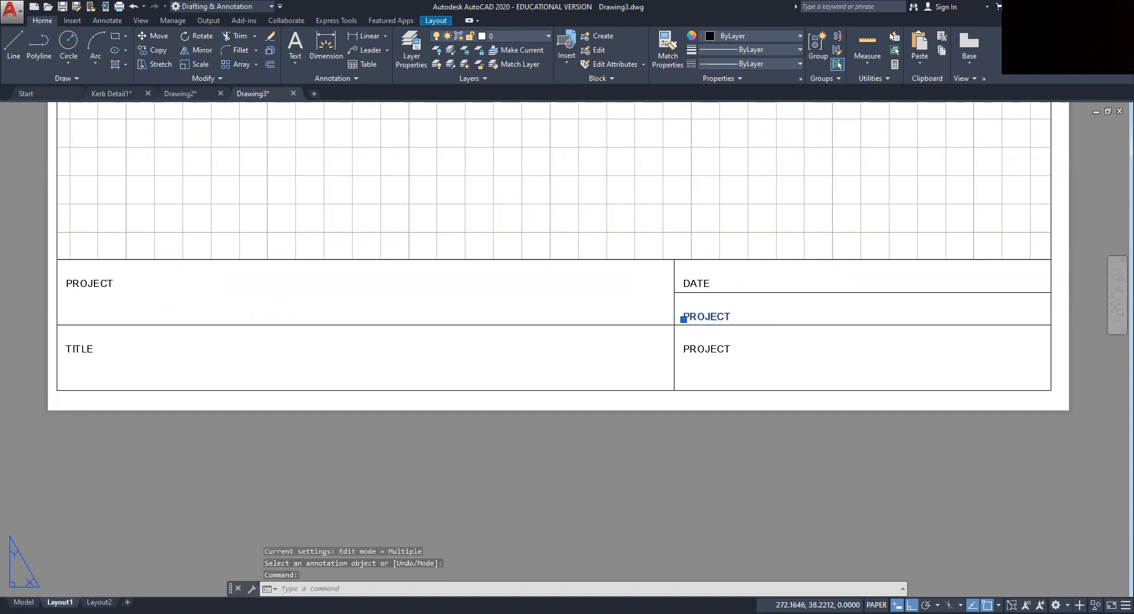
{"action": "key", "text": "Return"}
{"action": "type", "text": "SCALE"}
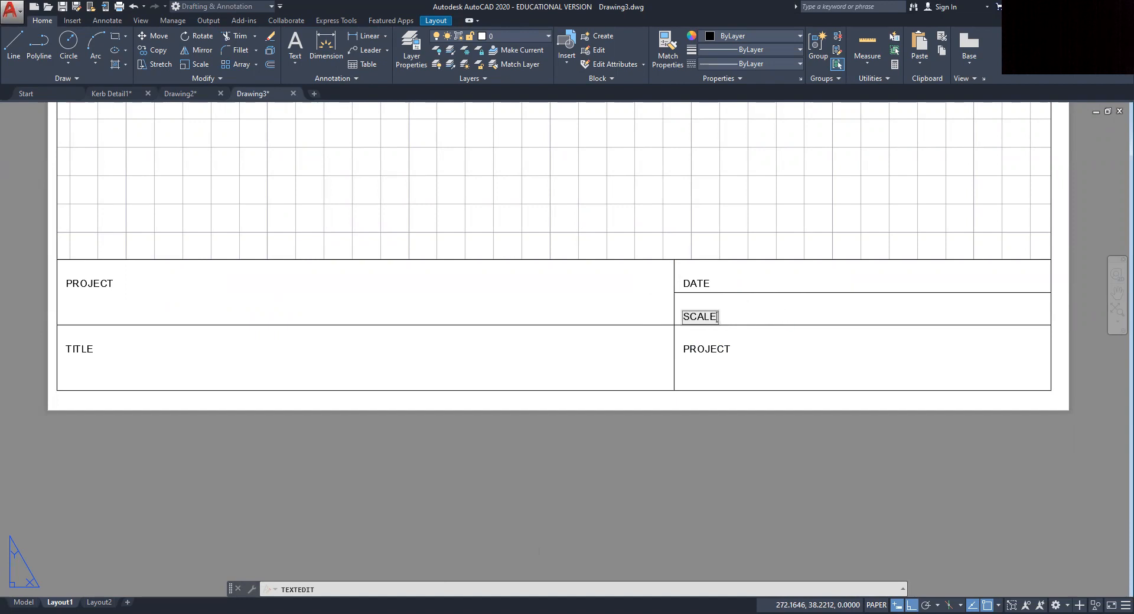
{"action": "key", "text": "Return"}
Step: Change the label in the title block's lower-right cell to DRAWN BY
{"action": "middle_click_drag", "start_coordinate": [722, 331], "coordinate": [678, 317]}
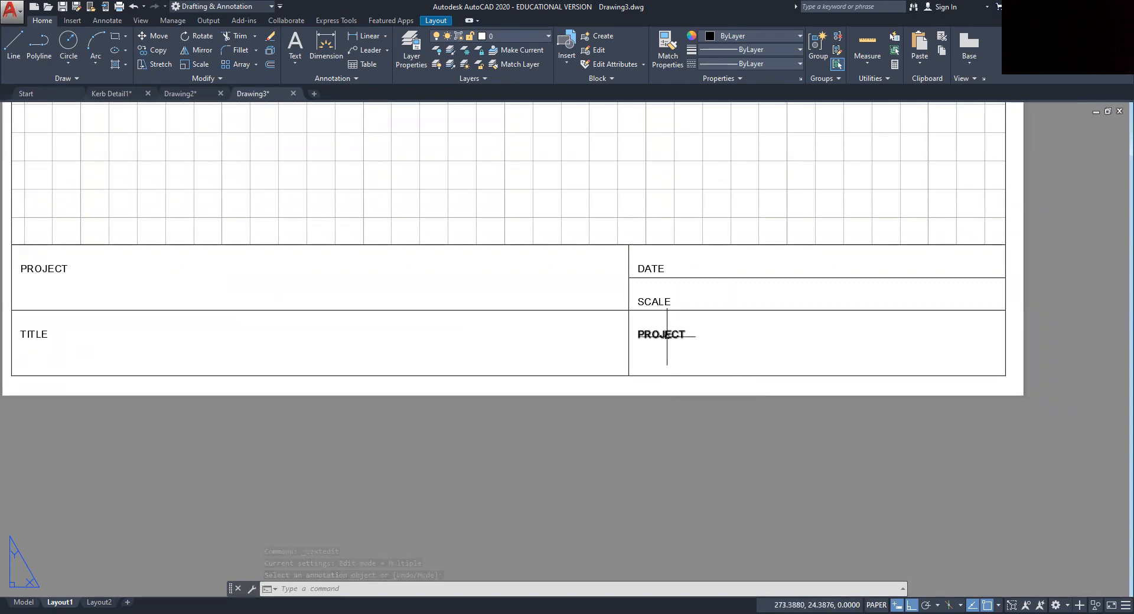
{"action": "left_click", "coordinate": [673, 336]}
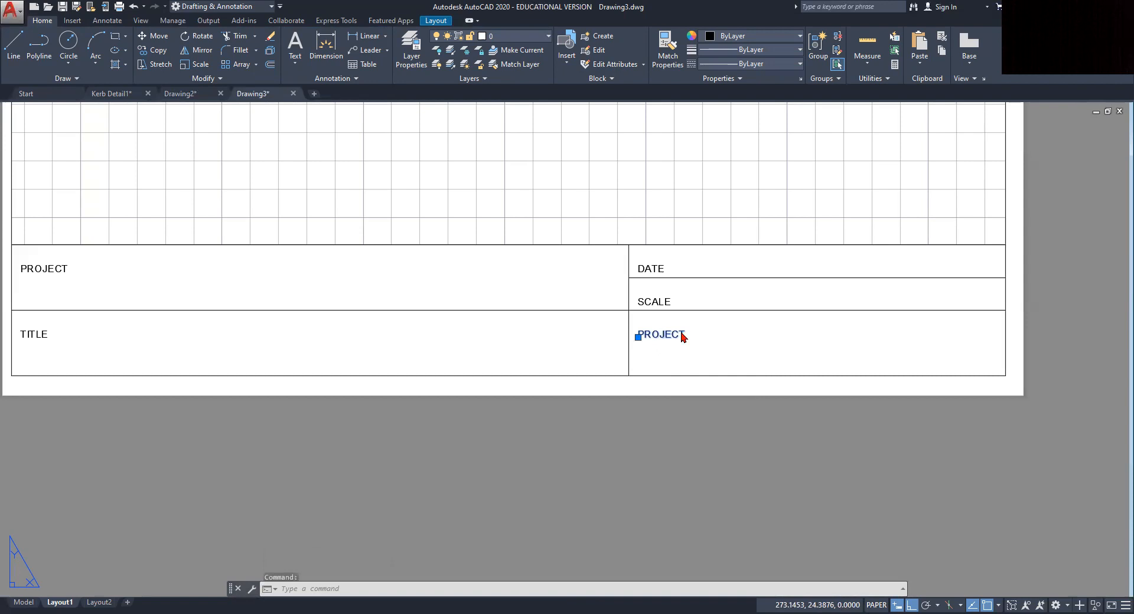
{"action": "double_click", "coordinate": [682, 335]}
{"action": "type", "text": "DRAWN BY"}
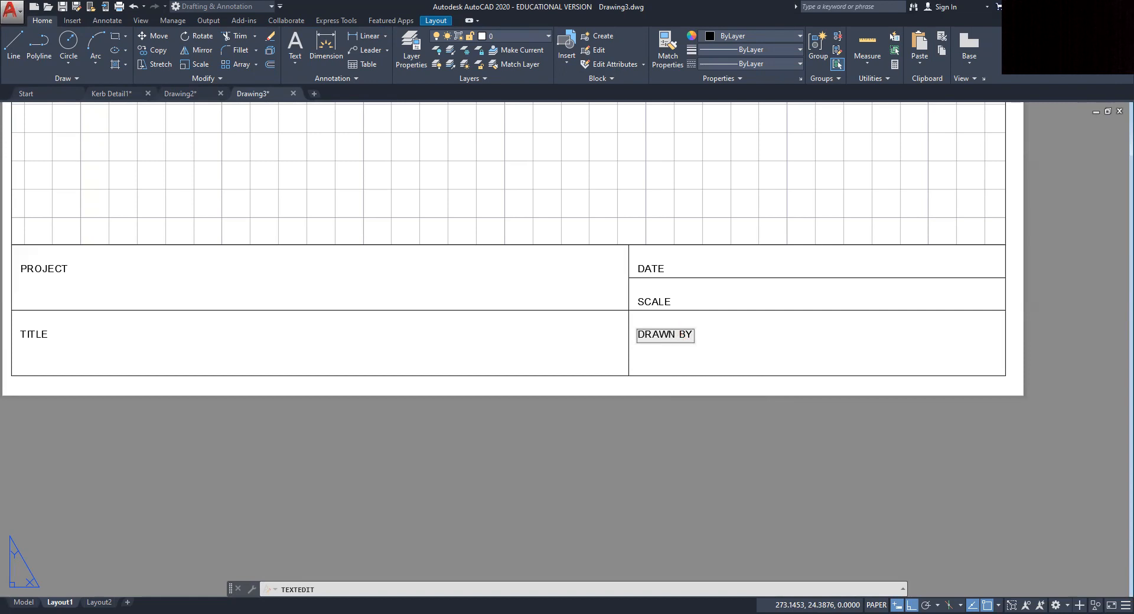
{"action": "left_click", "coordinate": [831, 258]}
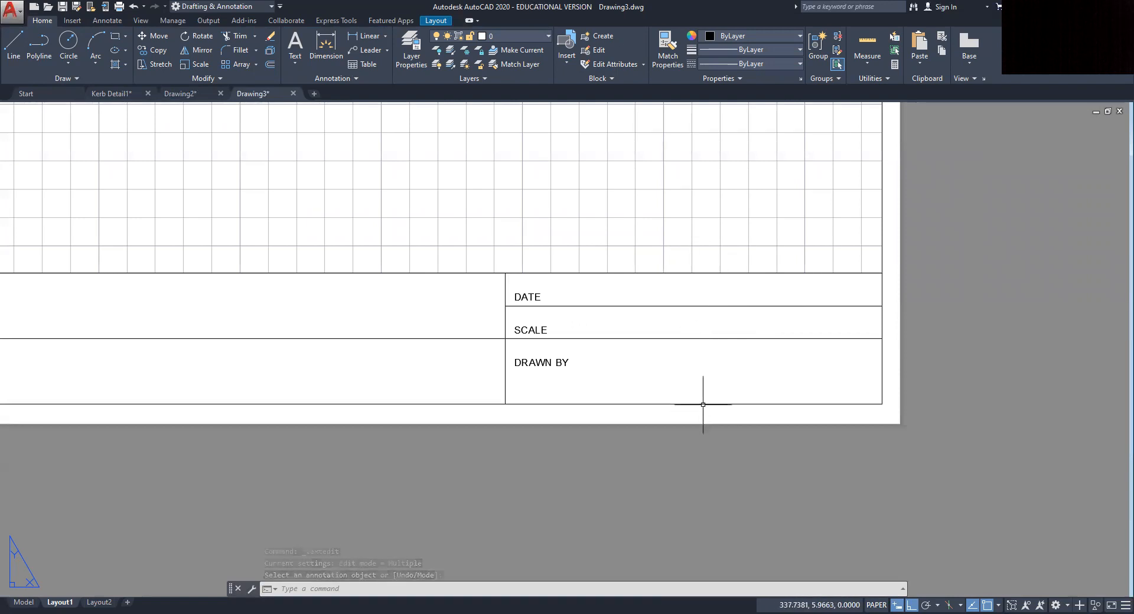
{"action": "scroll", "coordinate": [663, 385], "scroll_direction": "down", "scroll_amount": 4}
{"action": "scroll", "coordinate": [524, 354], "scroll_direction": "up", "scroll_amount": 2}
{"action": "middle_click_drag", "start_coordinate": [500, 350], "coordinate": [608, 343]}
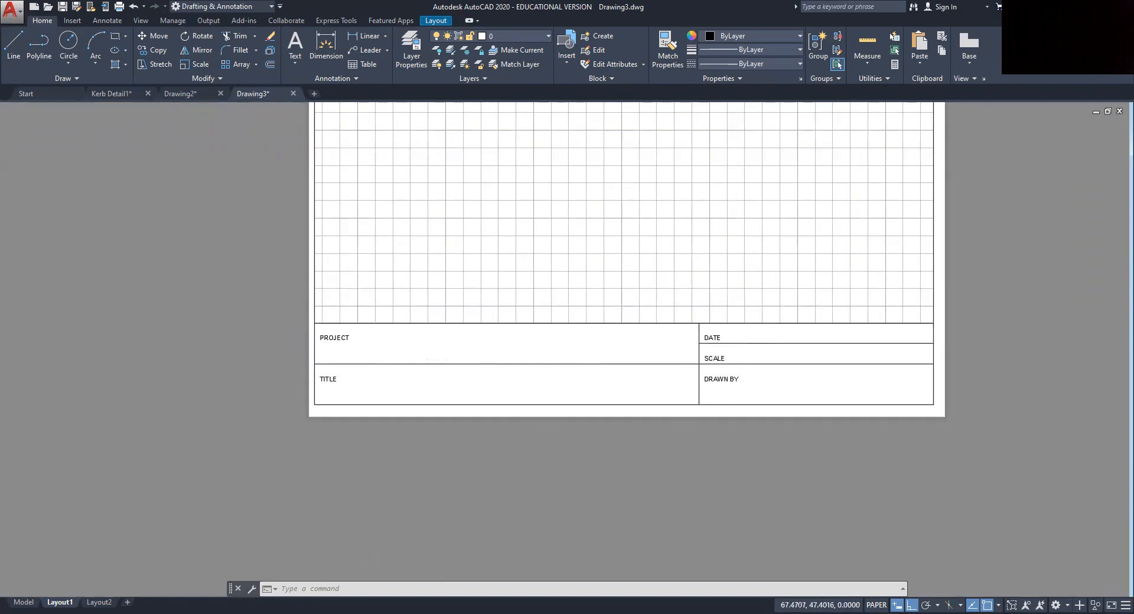
{"action": "scroll", "coordinate": [455, 353], "scroll_direction": "up", "scroll_amount": 2}
{"action": "middle_click_drag", "start_coordinate": [458, 353], "coordinate": [314, 349]}
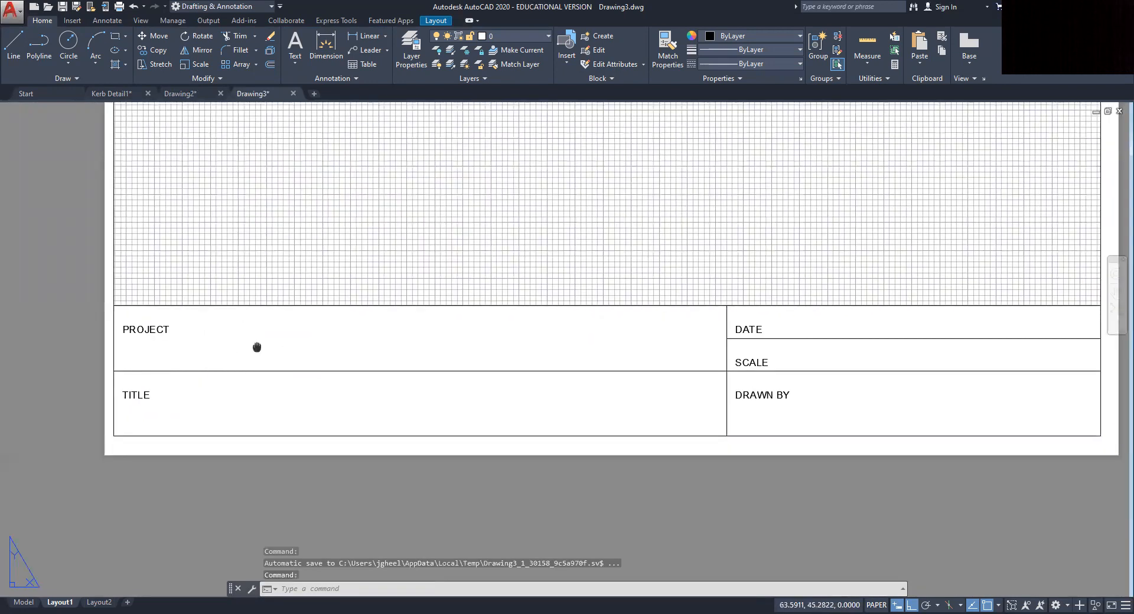
Step: Save the drawing to the Desktop under the file name Template draft
{"action": "middle_click_drag", "start_coordinate": [255, 346], "coordinate": [228, 362]}
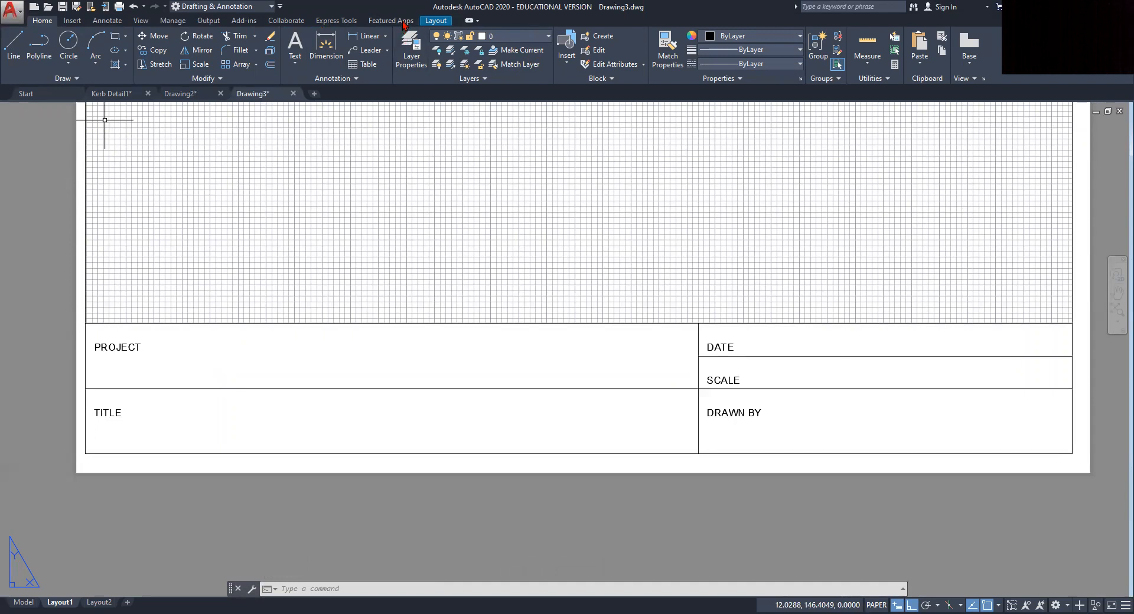
{"action": "left_click", "coordinate": [13, 11]}
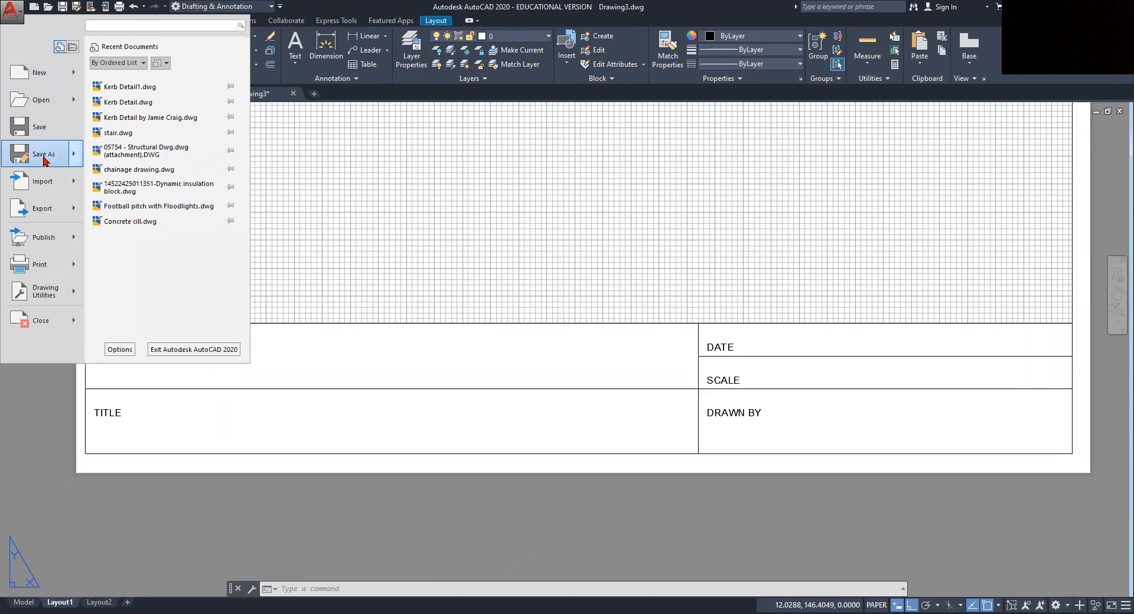
{"action": "left_click", "coordinate": [43, 155]}
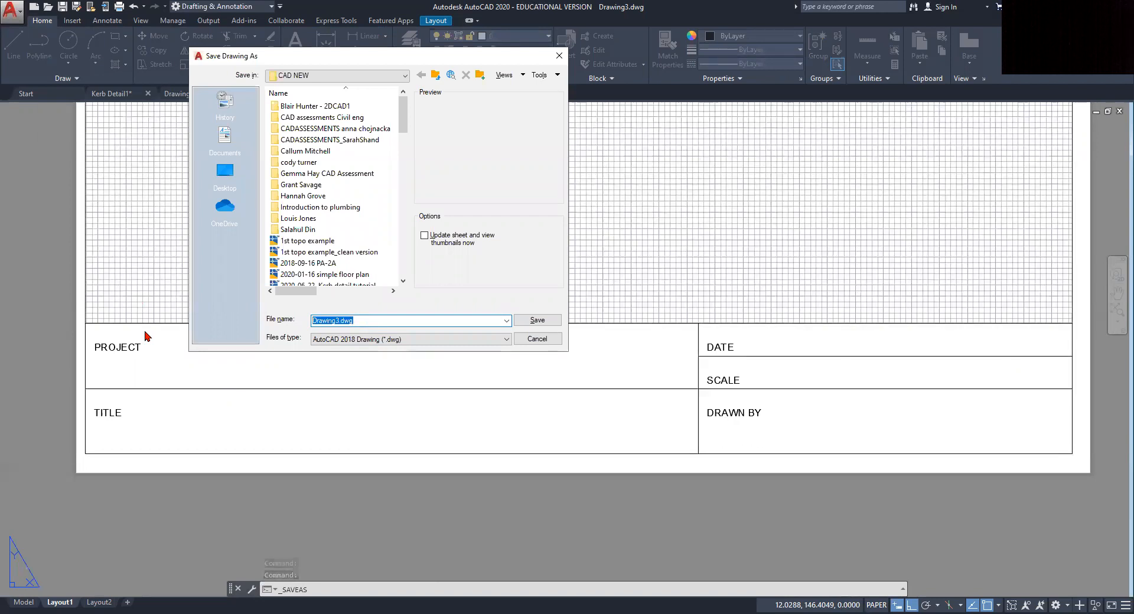
{"action": "type", "text": "tEMPLATE"}
{"action": "key", "text": "BackSpace"}
{"action": "key", "text": "BackSpace"}
{"action": "key", "text": "BackSpace"}
{"action": "key", "text": "BackSpace"}
{"action": "key", "text": "BackSpace"}
{"action": "key", "text": "BackSpace"}
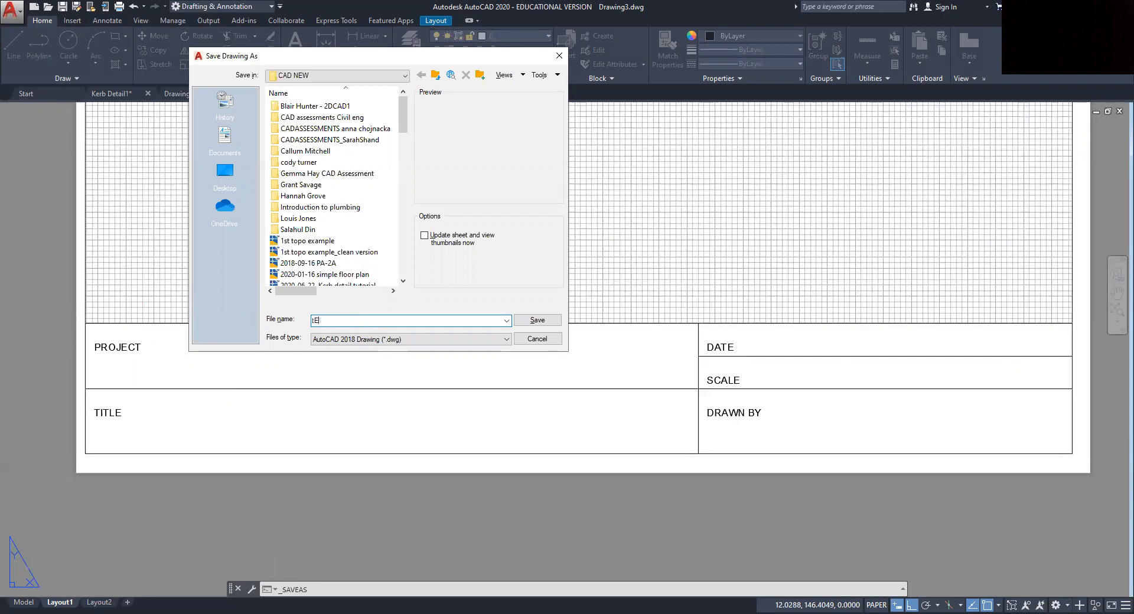
{"action": "key", "text": "BackSpace"}
{"action": "key", "text": "BackSpace"}
{"action": "type", "text": "Template draft"}
{"action": "left_click", "coordinate": [405, 75]}
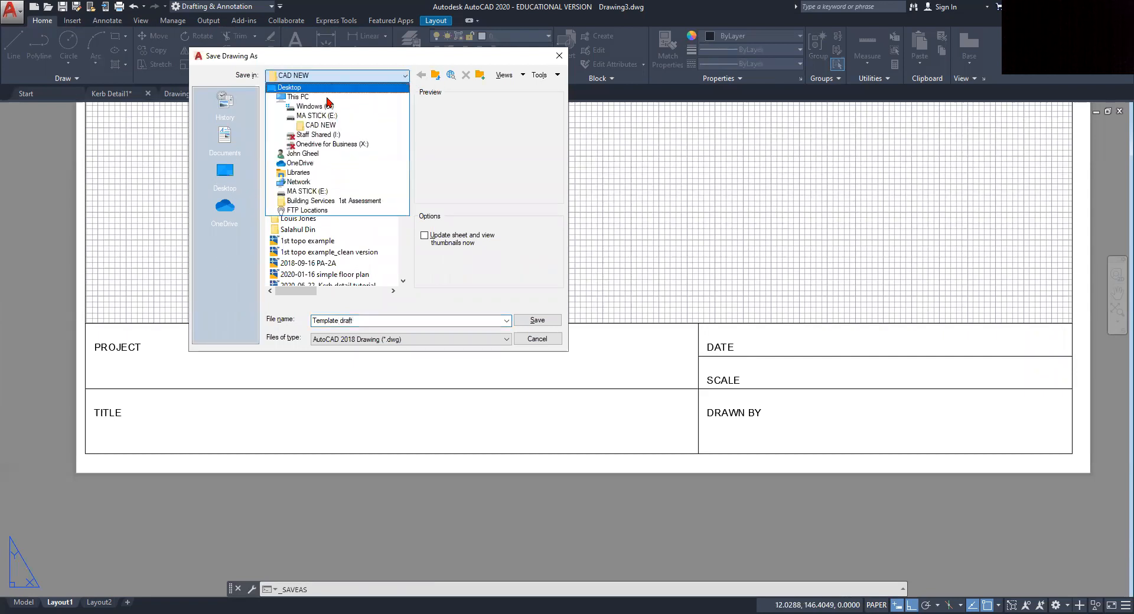
{"action": "left_click", "coordinate": [289, 88]}
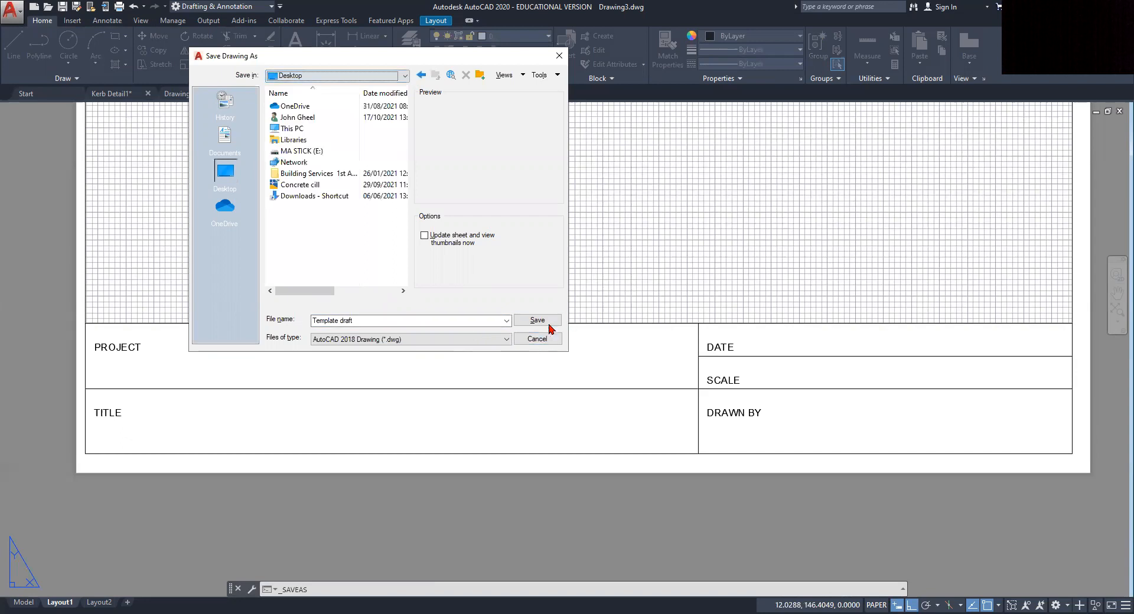
{"action": "left_click", "coordinate": [538, 320]}
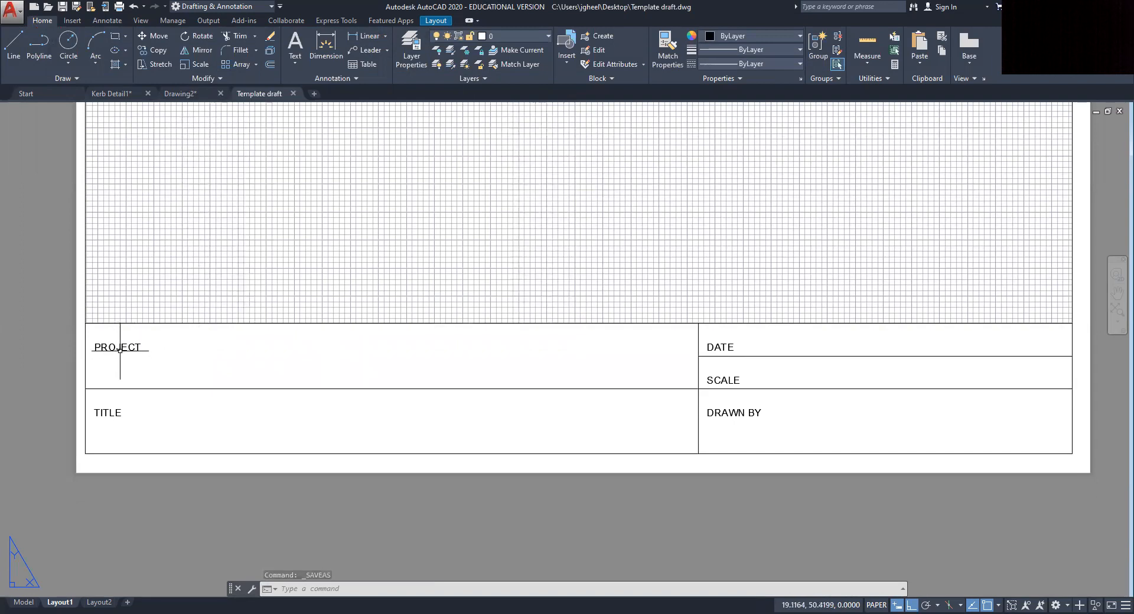
Step: Open the drawing properties, review the general file information, and set the summary title to kerb detail
{"action": "middle_click_drag", "start_coordinate": [193, 341], "coordinate": [173, 347]}
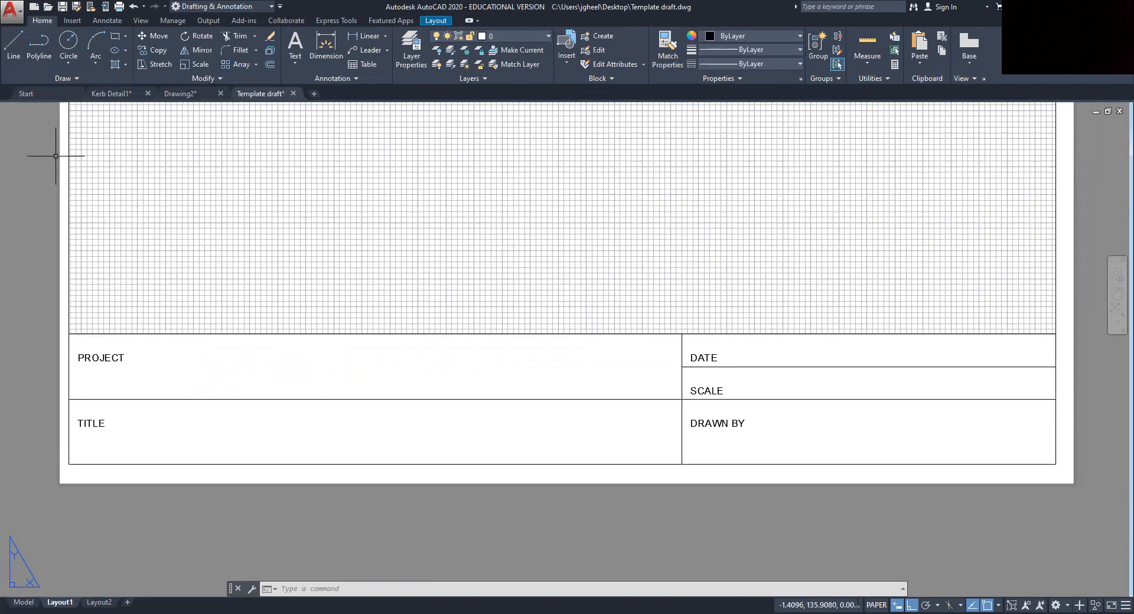
{"action": "left_click", "coordinate": [18, 15]}
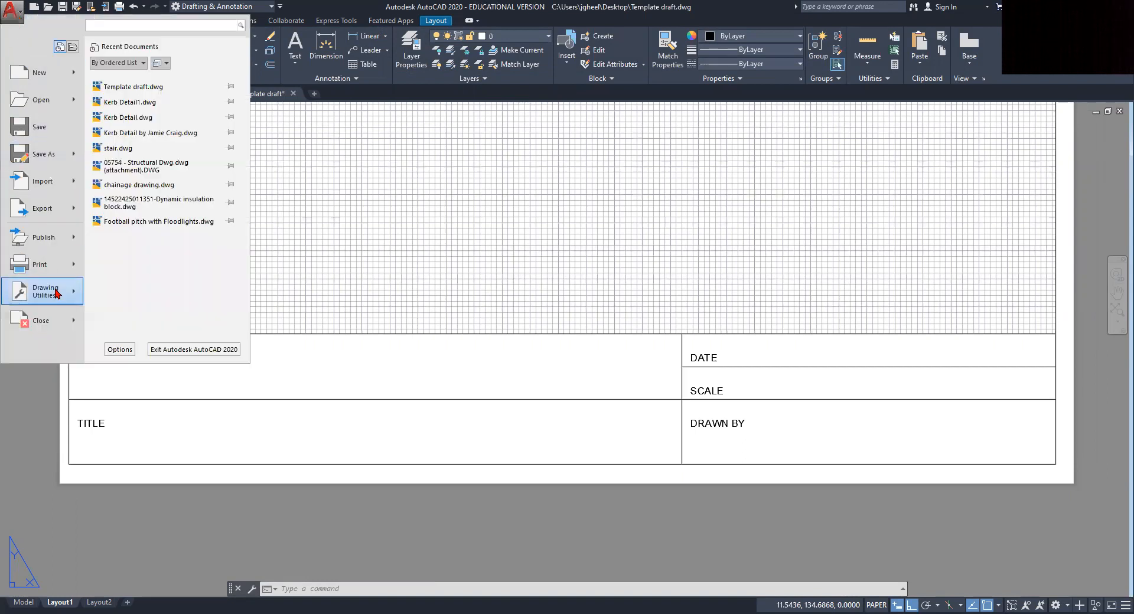
{"action": "mouse_move", "coordinate": [58, 295]}
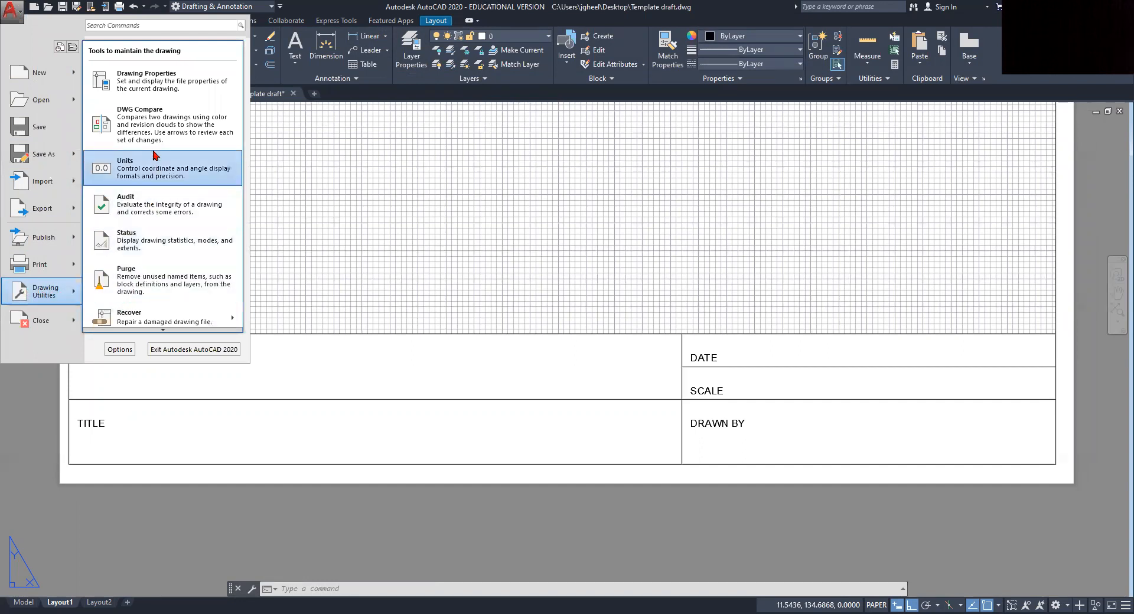
{"action": "left_click", "coordinate": [153, 82]}
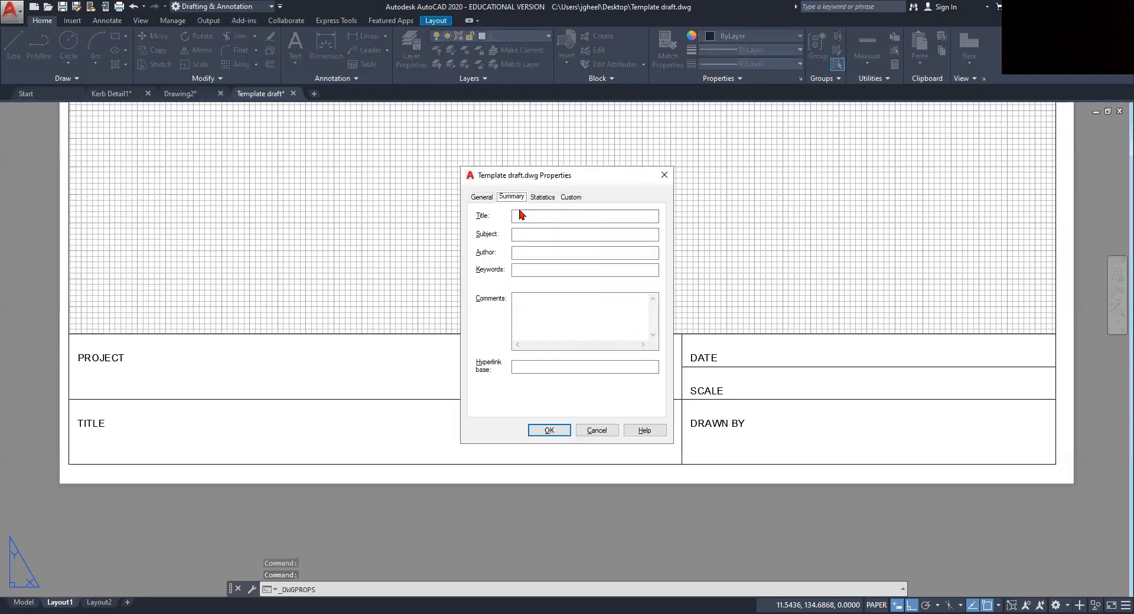
{"action": "left_click", "coordinate": [479, 201]}
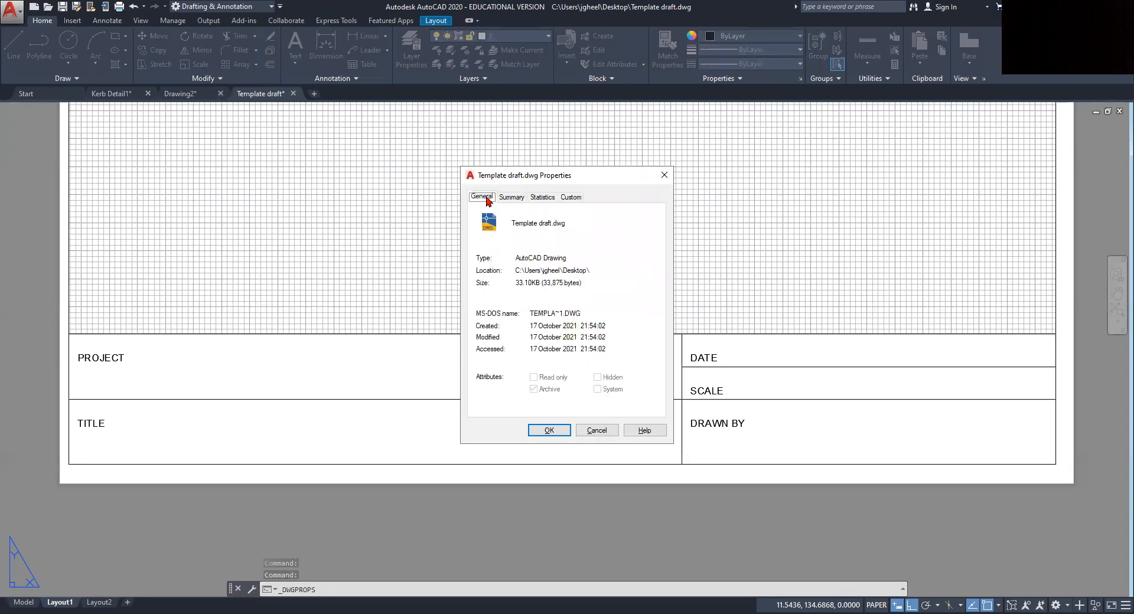
{"action": "left_click", "coordinate": [509, 199]}
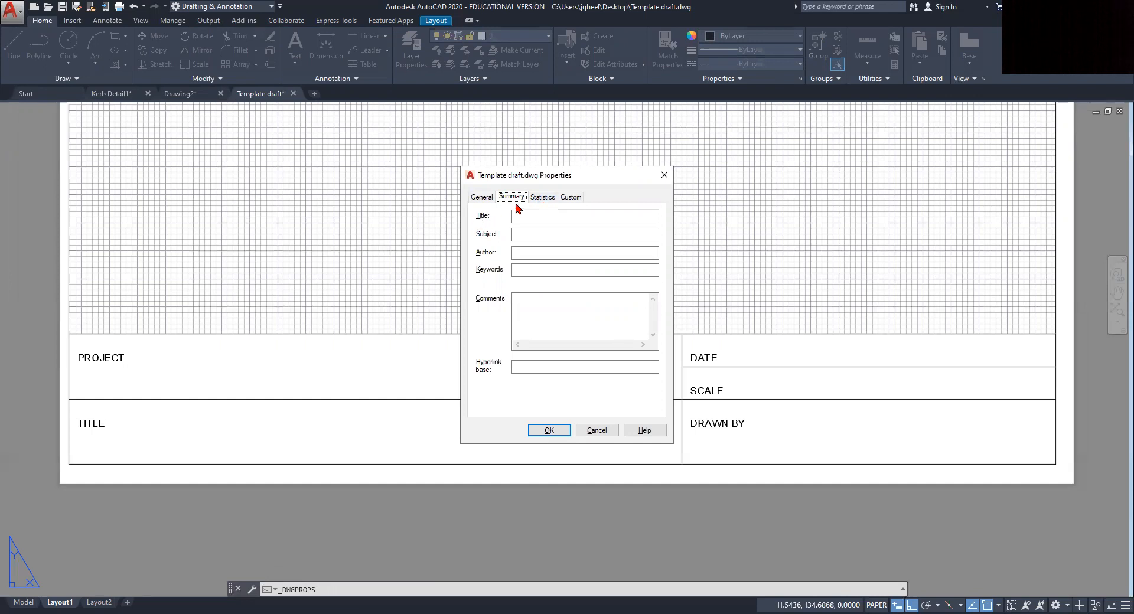
{"action": "left_click", "coordinate": [532, 215]}
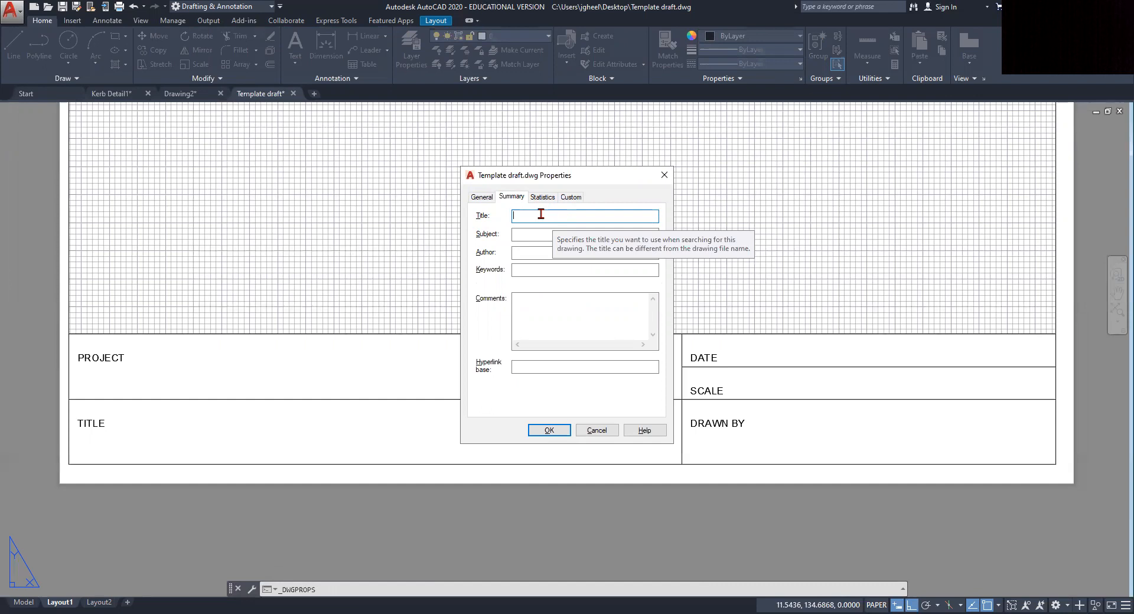
{"action": "type", "text": "kerb"}
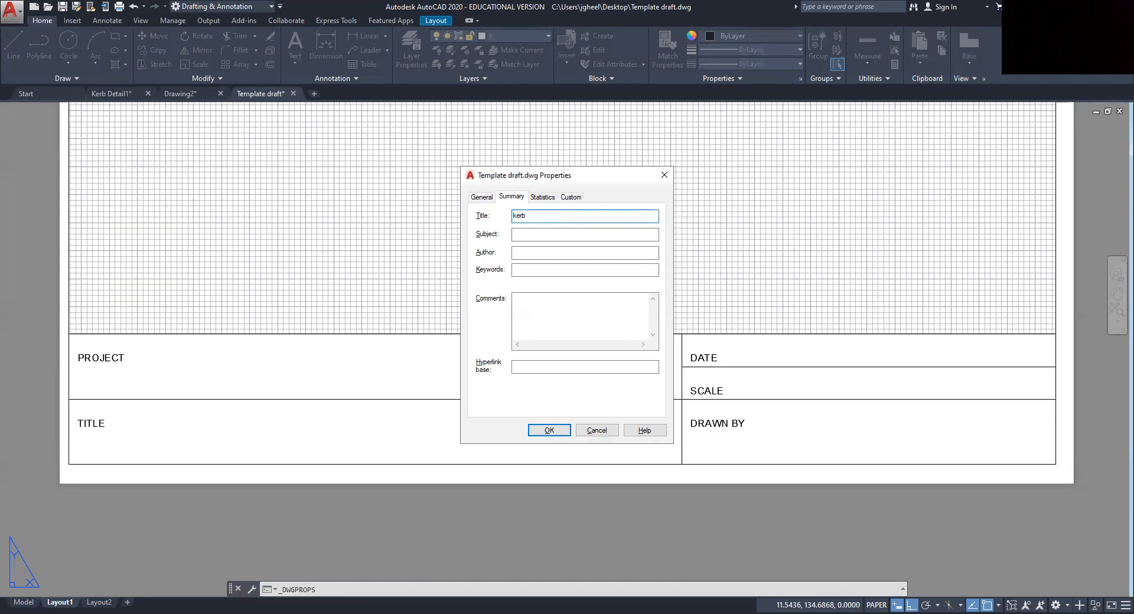
{"action": "type", "text": " detail"}
Step: Set the drawing's subject to Template Tutorial, fill in the author's name, and accept the drawing properties
{"action": "left_click", "coordinate": [580, 233]}
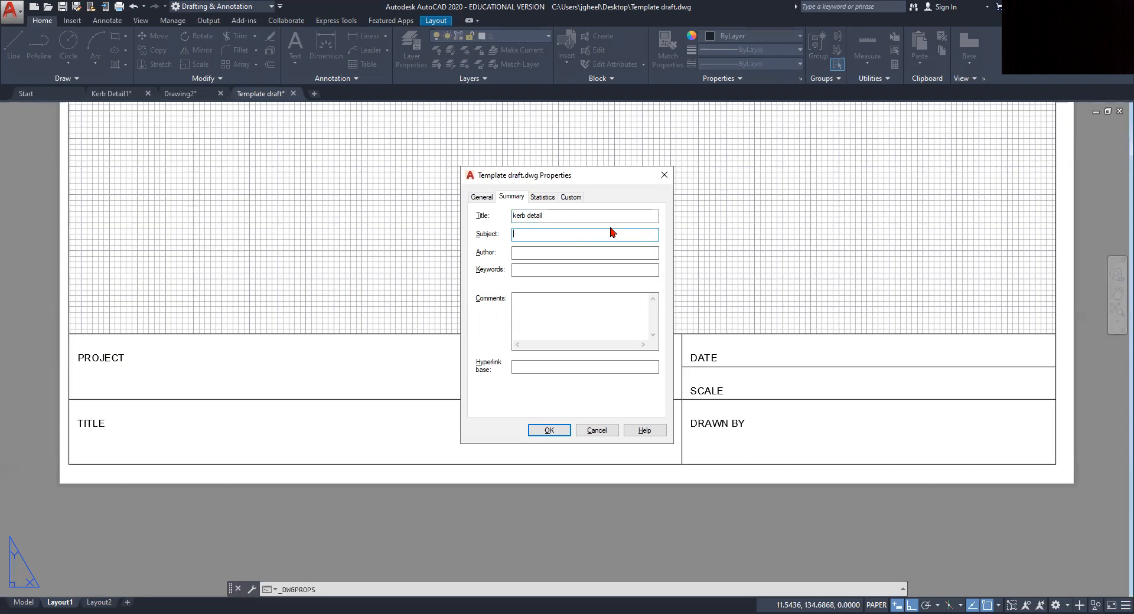
{"action": "type", "text": "Template Tutorial"}
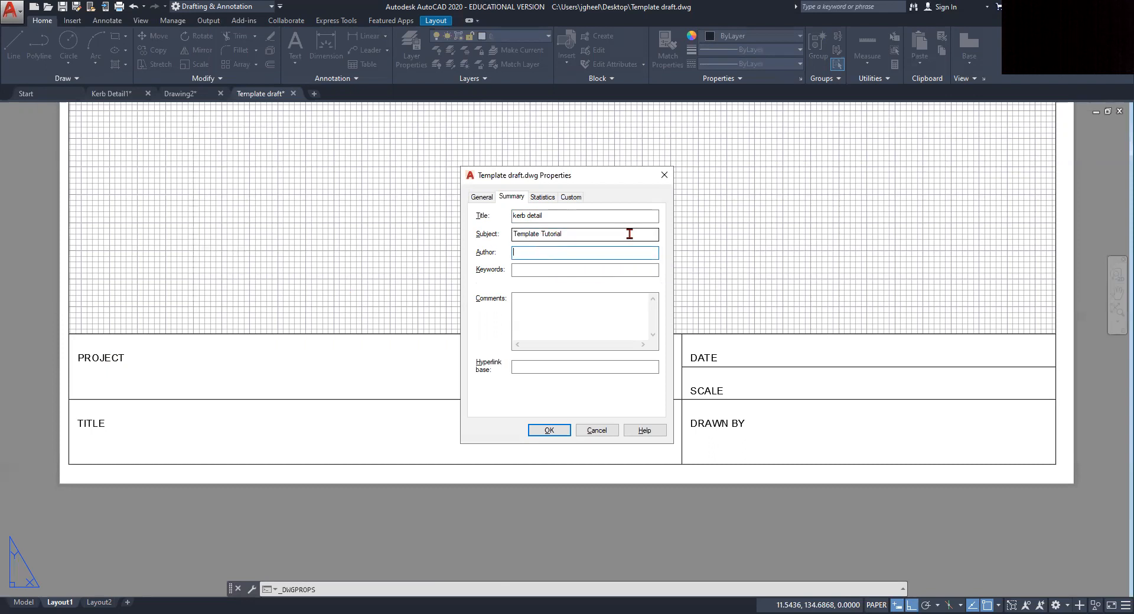
{"action": "left_click", "coordinate": [518, 254]}
{"action": "type", "text": "J Gheel"}
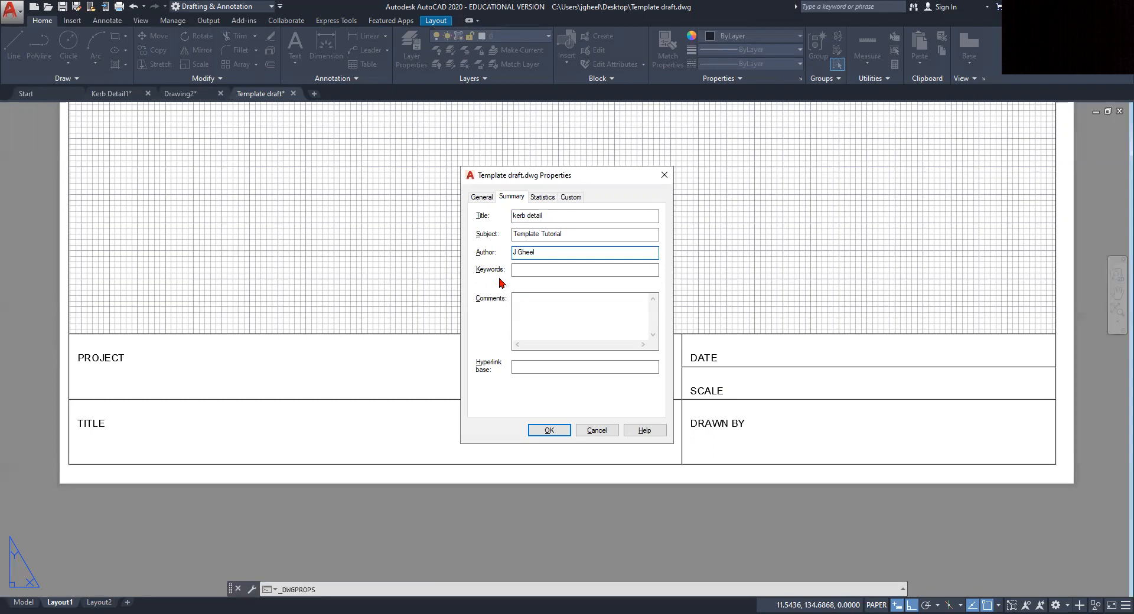
{"action": "left_click", "coordinate": [542, 199]}
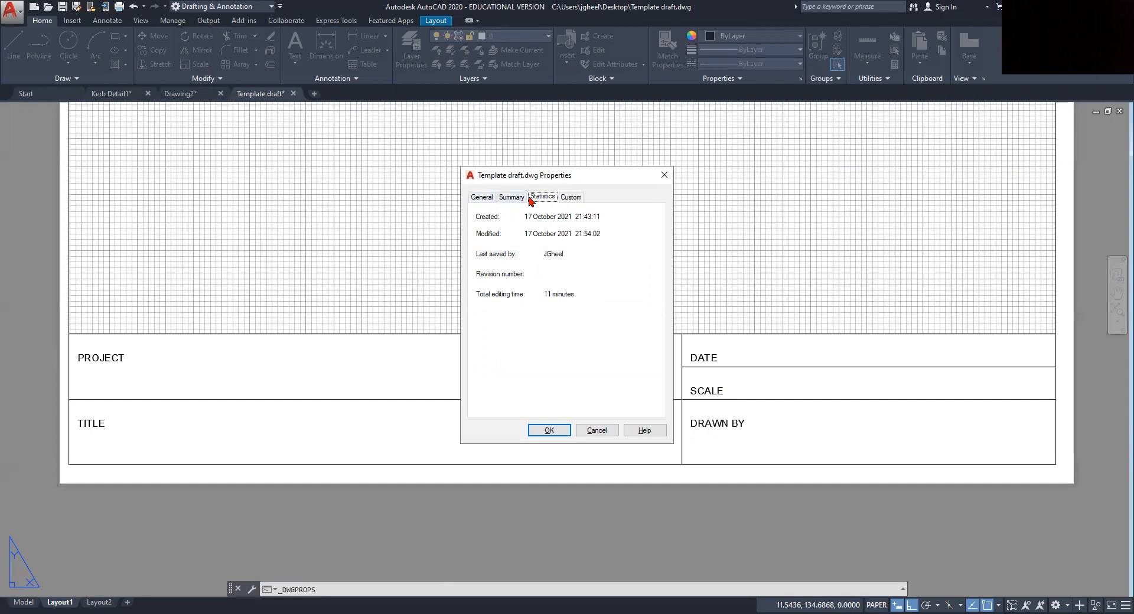
{"action": "left_click", "coordinate": [572, 200]}
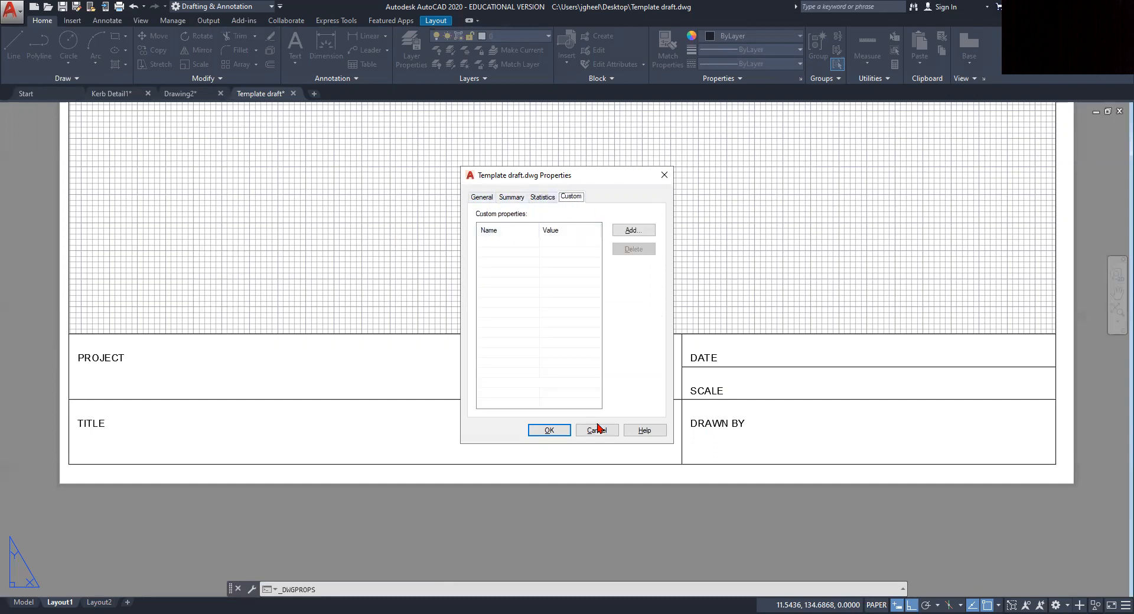
{"action": "left_click", "coordinate": [552, 431]}
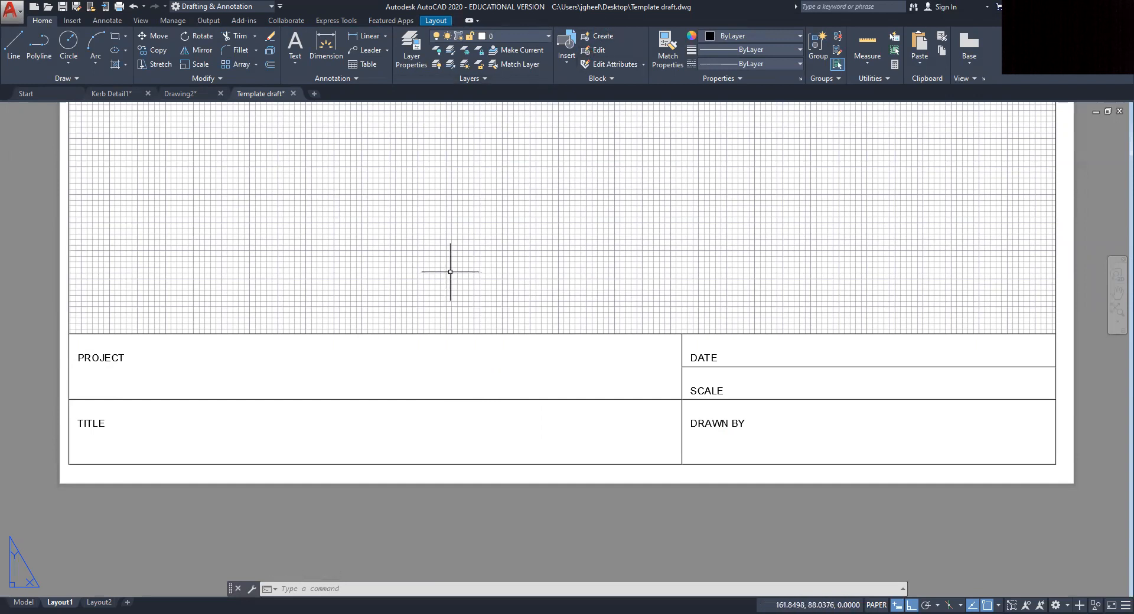
Step: Start a single-line text just after the PROJECT label in the title block, keeping the 0 rotation angle
{"action": "scroll", "coordinate": [449, 265], "scroll_direction": "down", "scroll_amount": 2}
{"action": "middle_click_drag", "start_coordinate": [448, 264], "coordinate": [416, 388]}
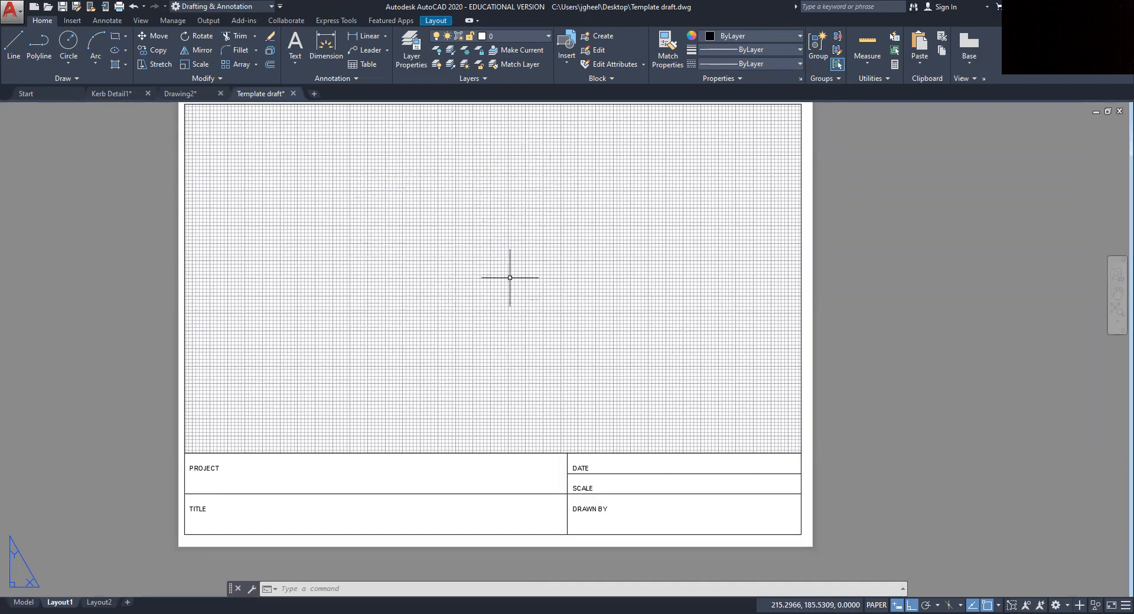
{"action": "middle_click_drag", "start_coordinate": [513, 332], "coordinate": [559, 194]}
{"action": "scroll", "coordinate": [590, 282], "scroll_direction": "up", "scroll_amount": 2}
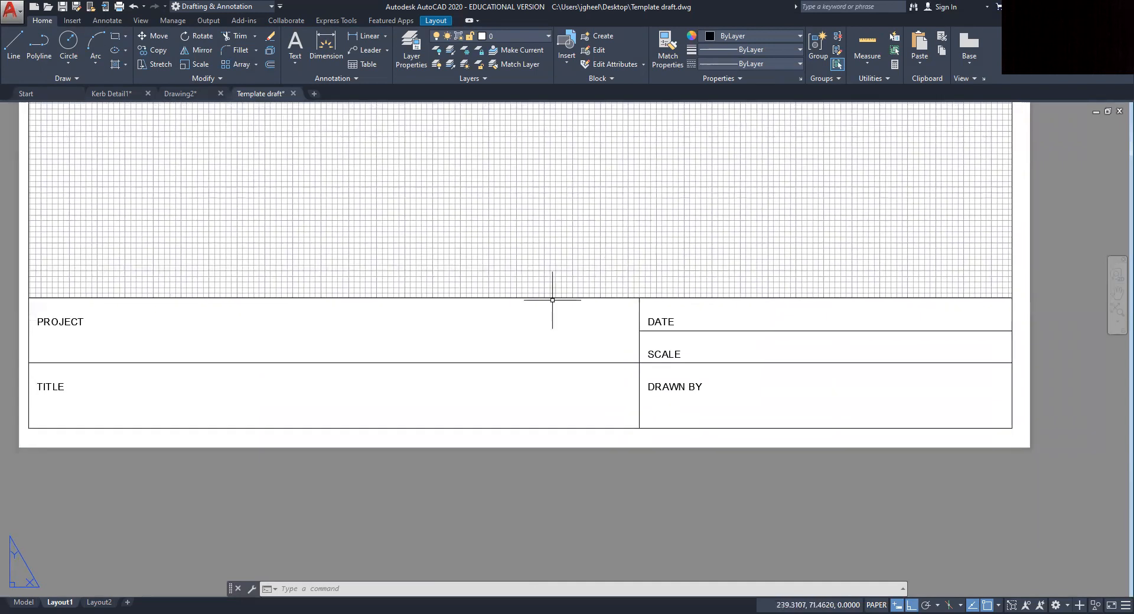
{"action": "left_click", "coordinate": [74, 322]}
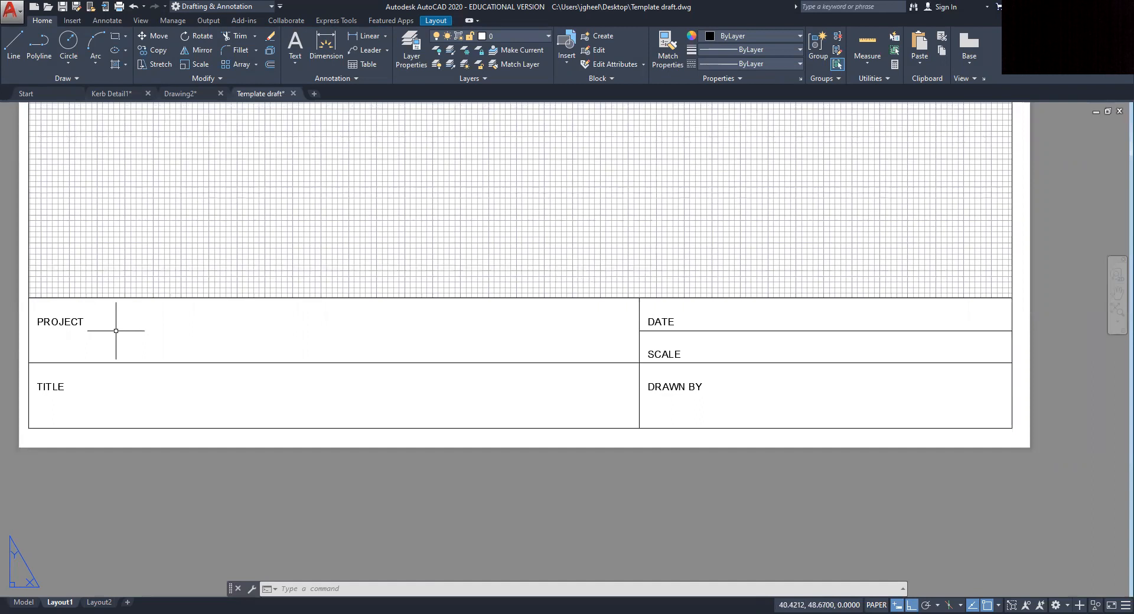
{"action": "left_click", "coordinate": [105, 21]}
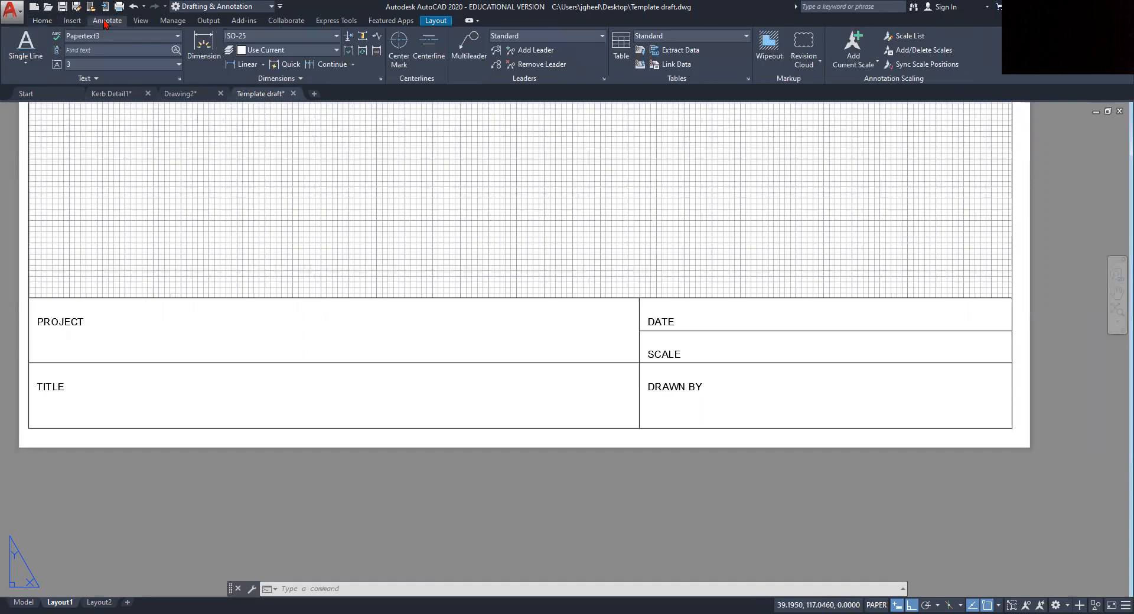
{"action": "left_click", "coordinate": [27, 63]}
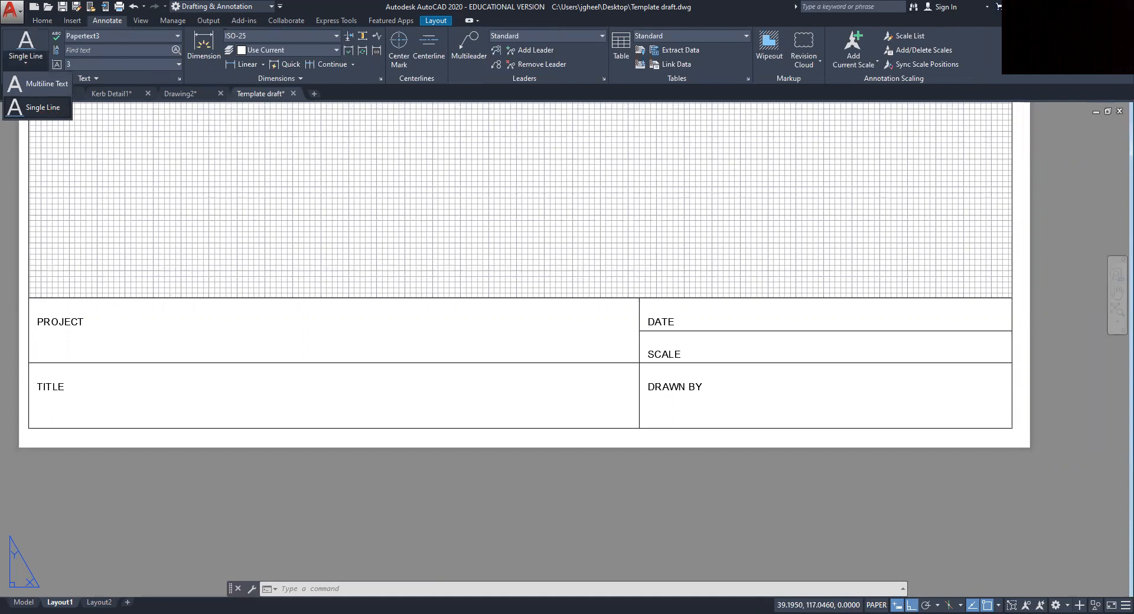
{"action": "left_click", "coordinate": [42, 108]}
{"action": "scroll", "coordinate": [116, 325], "scroll_direction": "up", "scroll_amount": 2}
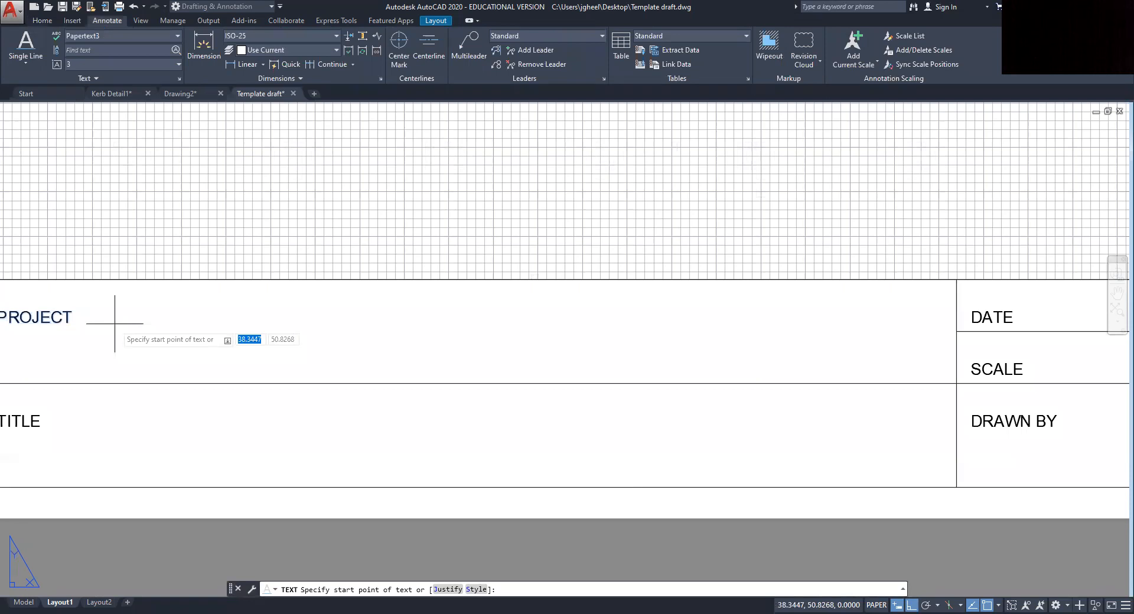
{"action": "left_click", "coordinate": [114, 324]}
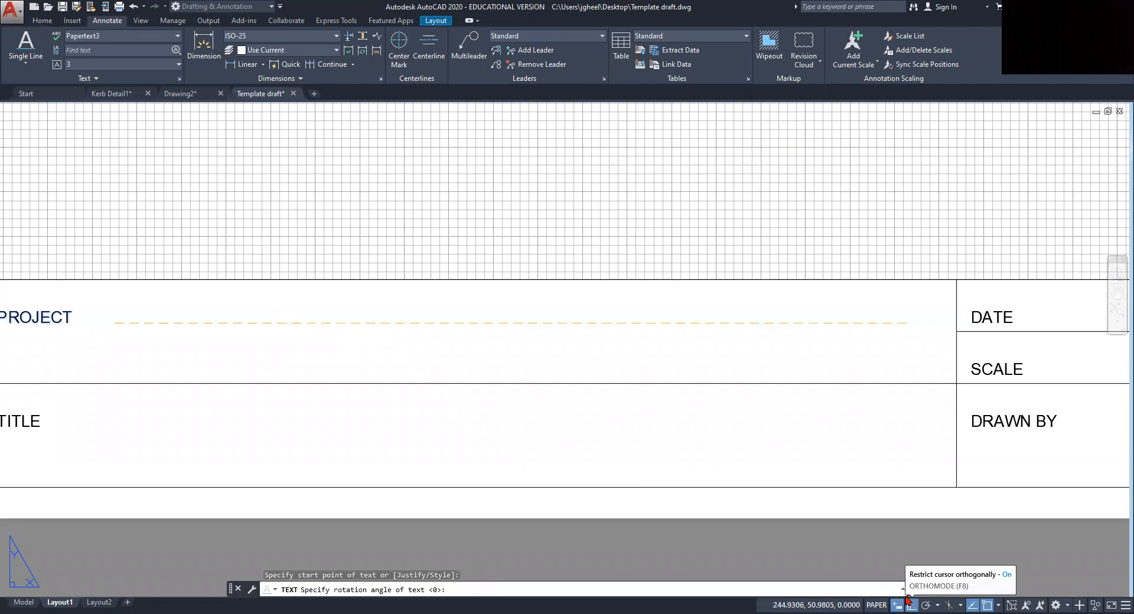
{"action": "key", "text": "Return"}
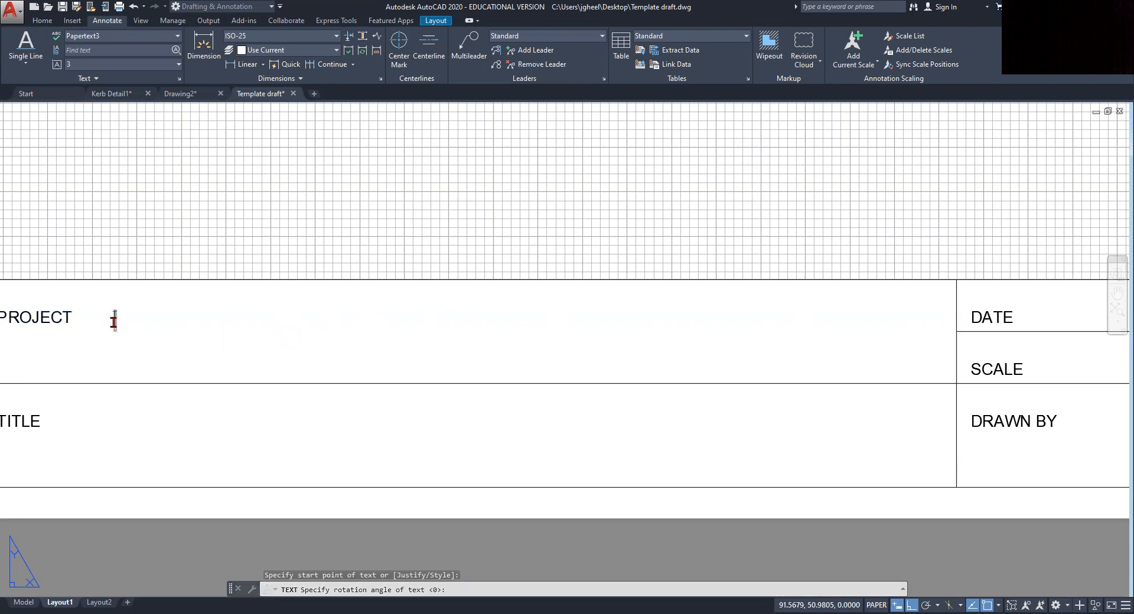
Step: Insert the document's Subject property as an uppercase field in the text beside the PROJECT label and finish the text
{"action": "right_click", "coordinate": [115, 322]}
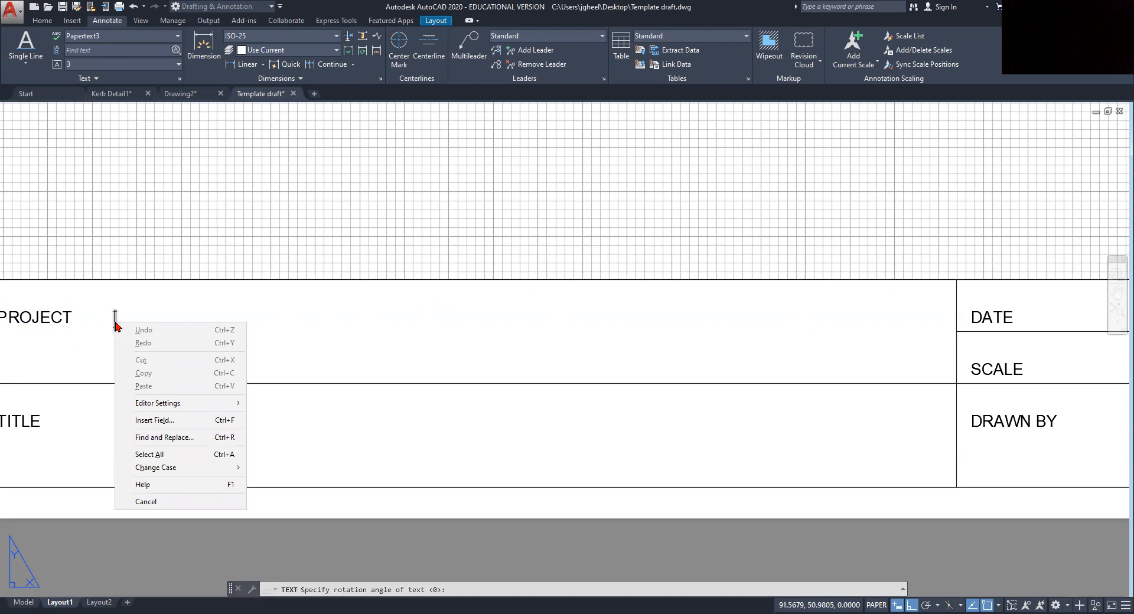
{"action": "left_click", "coordinate": [154, 420]}
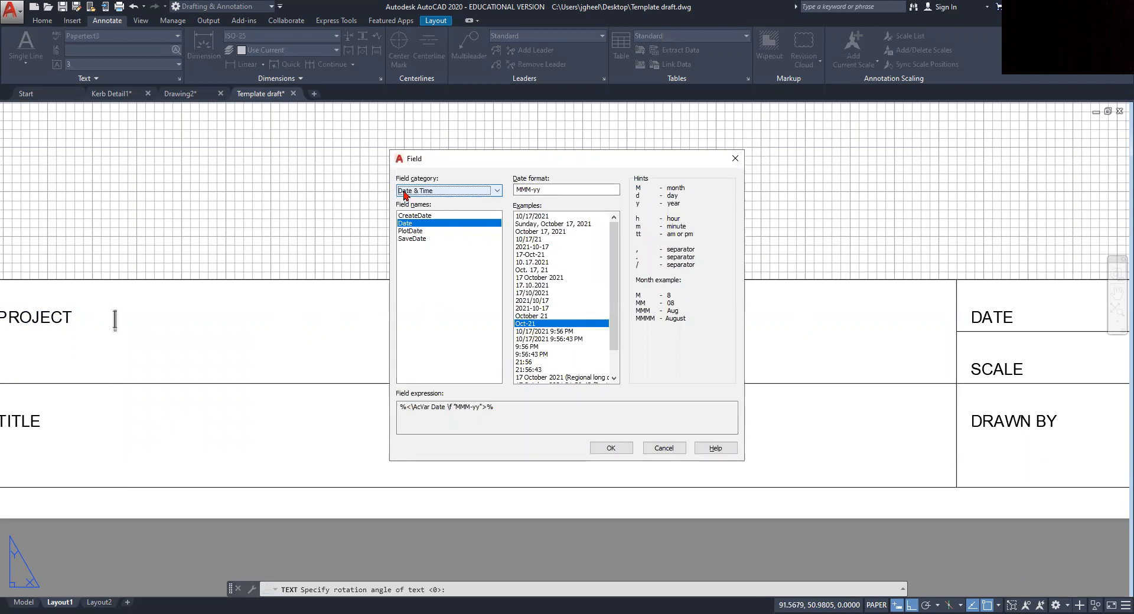
{"action": "left_click", "coordinate": [497, 192]}
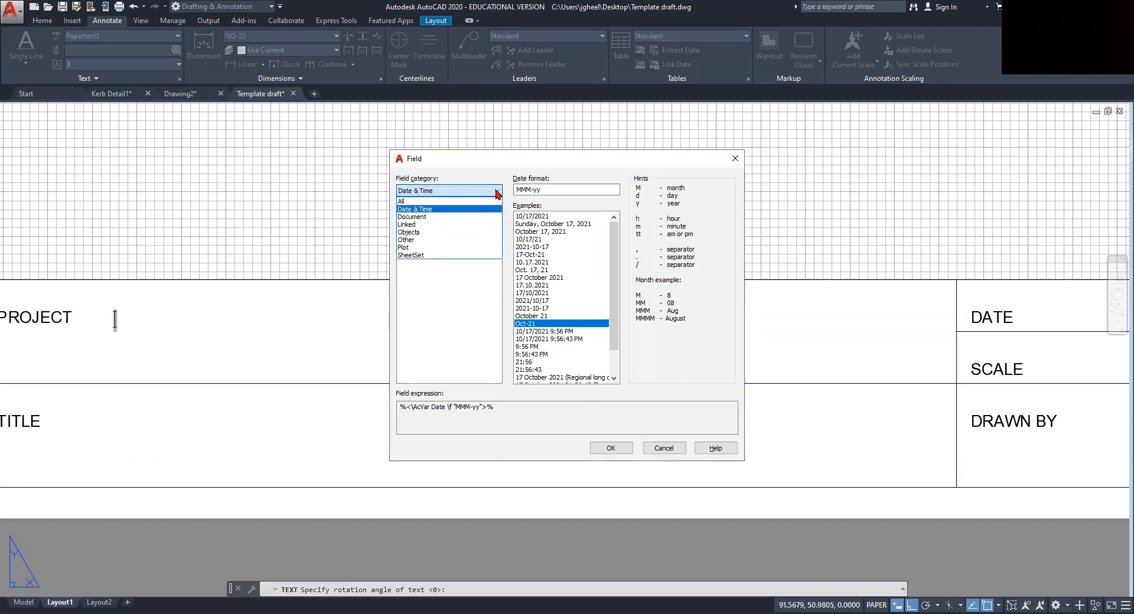
{"action": "left_click", "coordinate": [412, 217]}
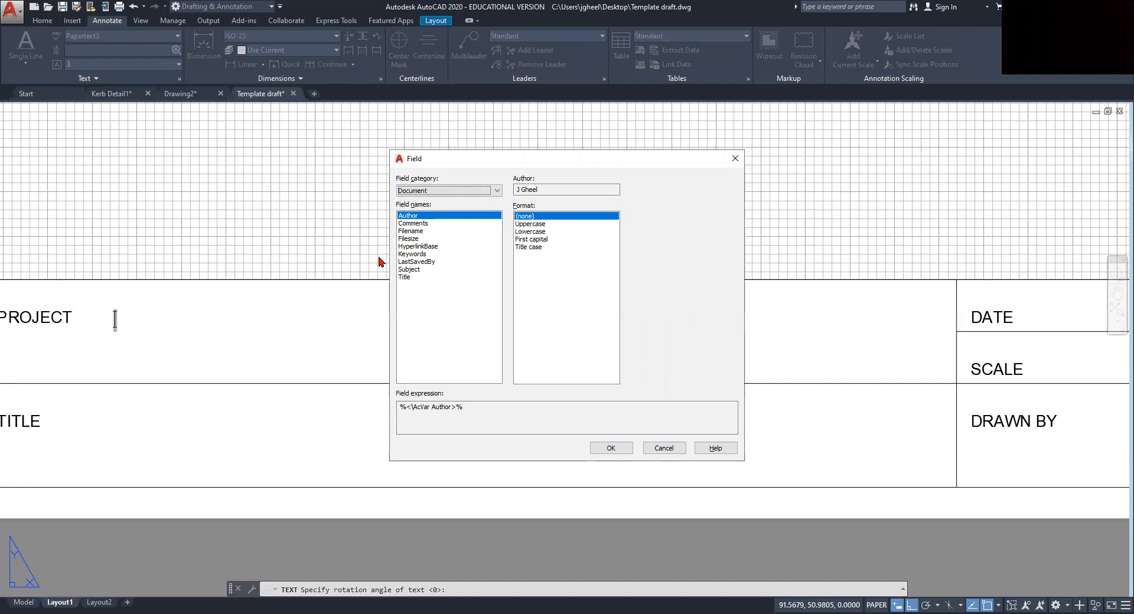
{"action": "left_click", "coordinate": [425, 270]}
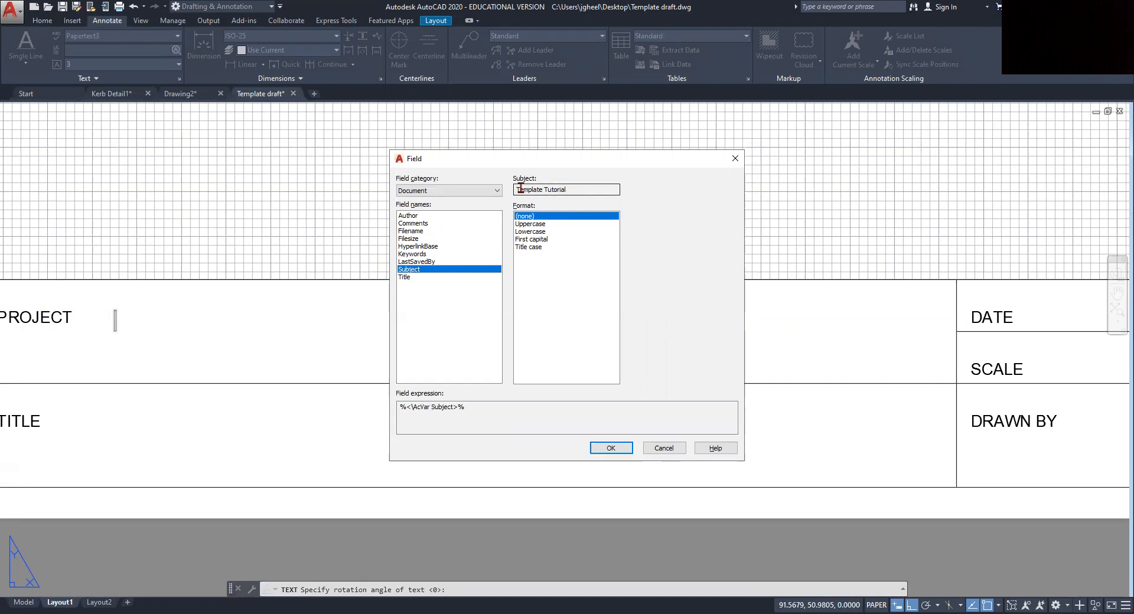
{"action": "left_click", "coordinate": [543, 226]}
{"action": "left_click", "coordinate": [535, 231]}
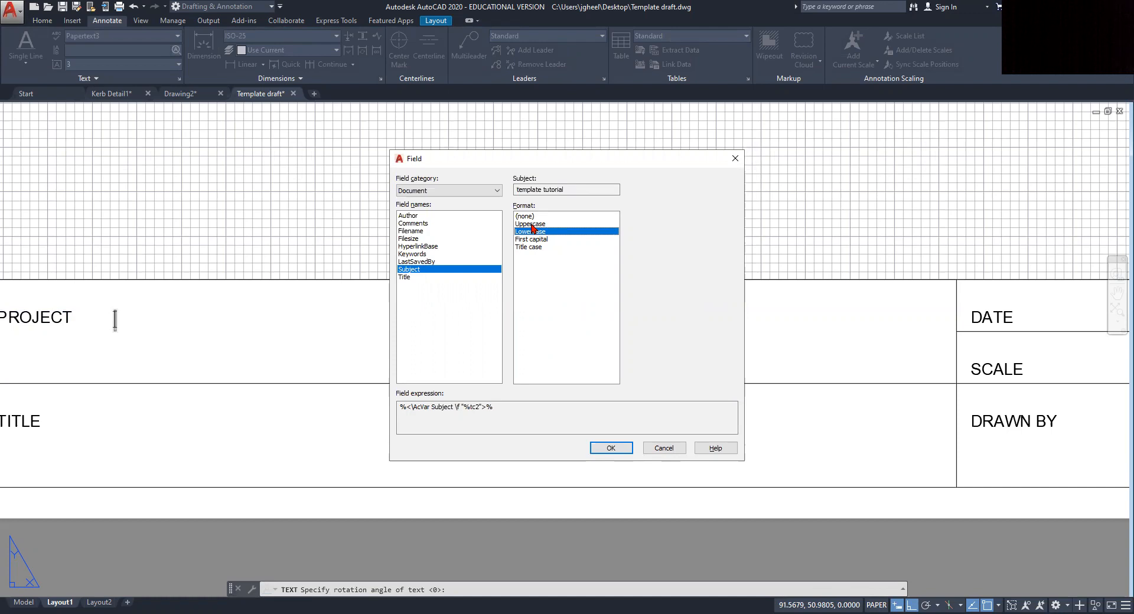
{"action": "left_click", "coordinate": [531, 225]}
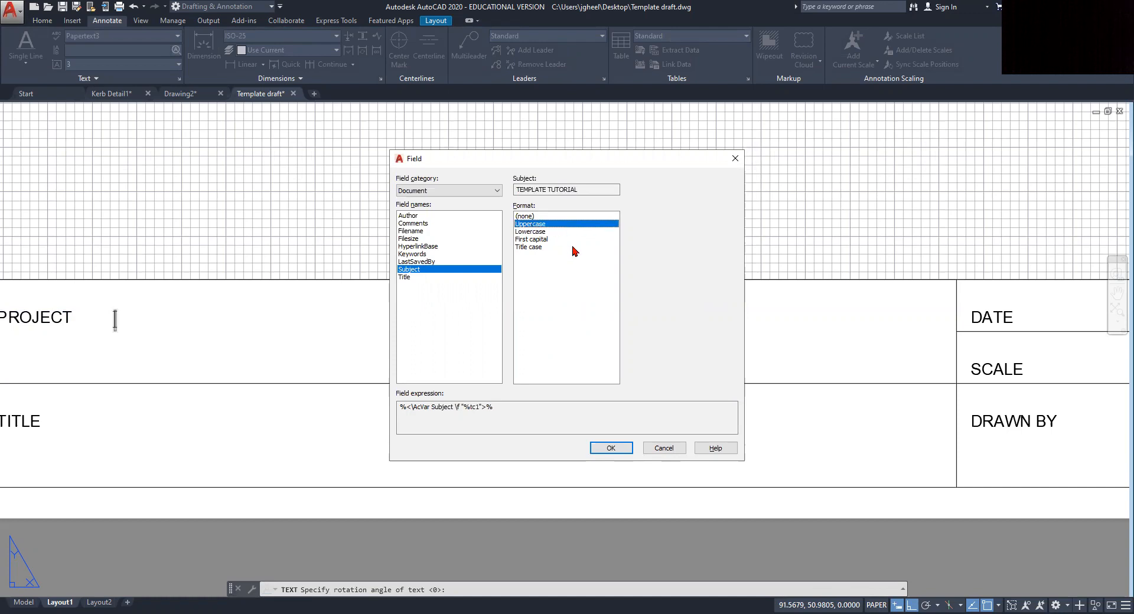
{"action": "left_click", "coordinate": [604, 444]}
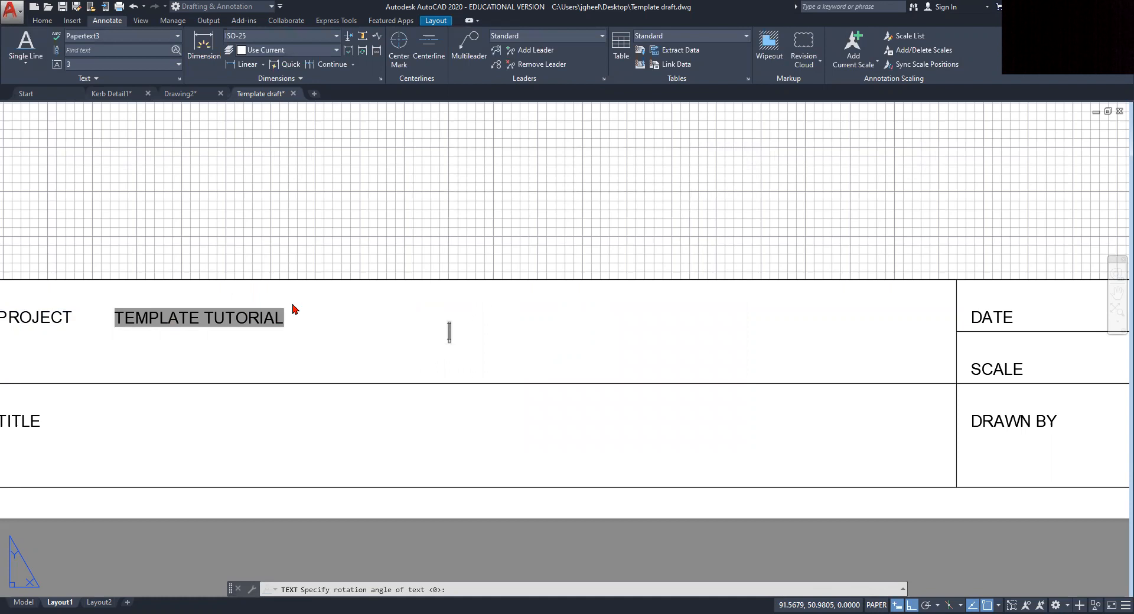
{"action": "key", "text": "Return"}
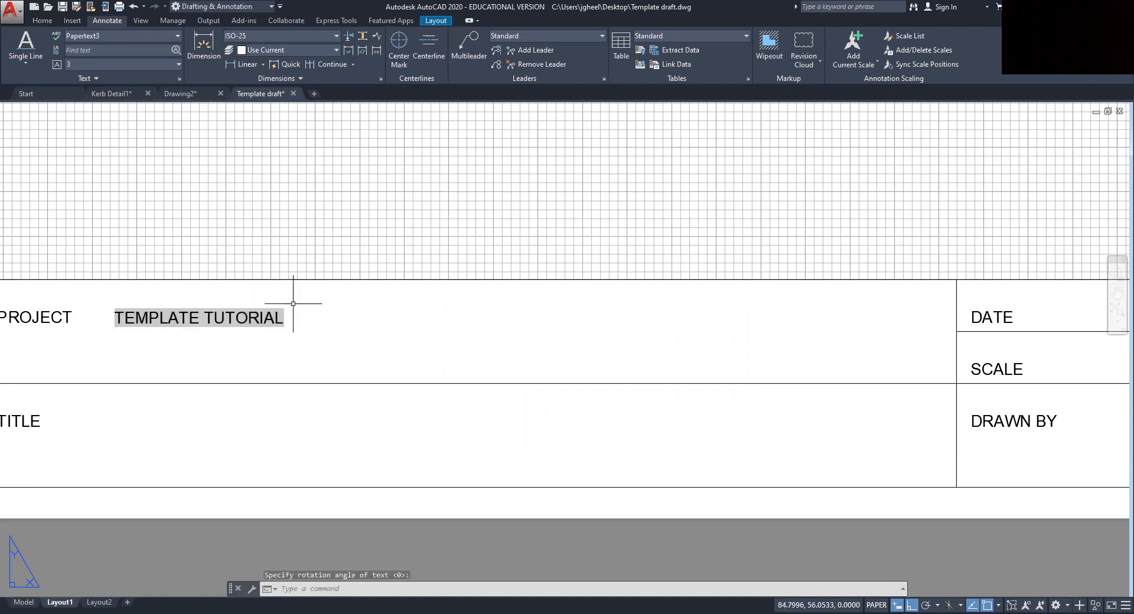
Step: Start a single-line text beside the TITLE label, aligned approximately under the project entry
{"action": "scroll", "coordinate": [279, 362], "scroll_direction": "down", "scroll_amount": 3}
{"action": "scroll", "coordinate": [271, 360], "scroll_direction": "up", "scroll_amount": 3}
{"action": "scroll", "coordinate": [385, 329], "scroll_direction": "down", "scroll_amount": 1}
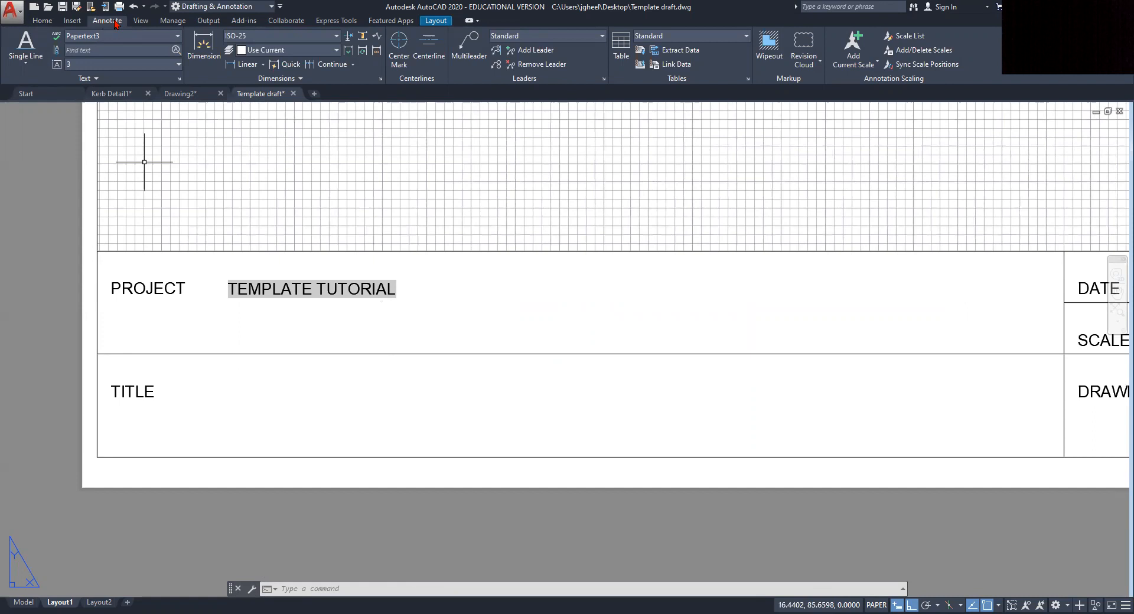
{"action": "left_click", "coordinate": [25, 65]}
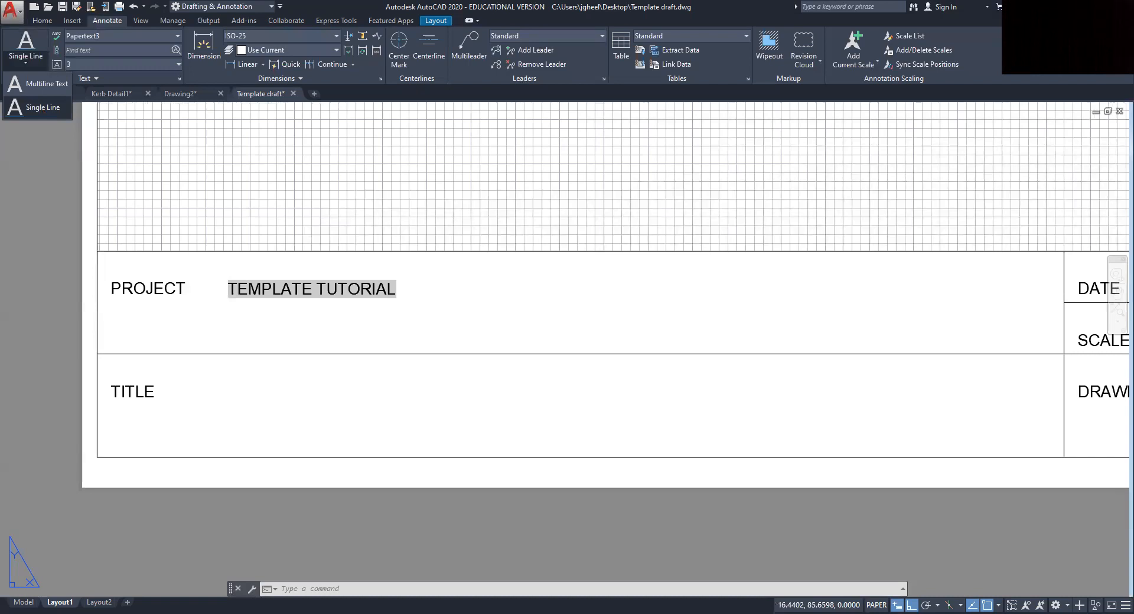
{"action": "left_click", "coordinate": [38, 107]}
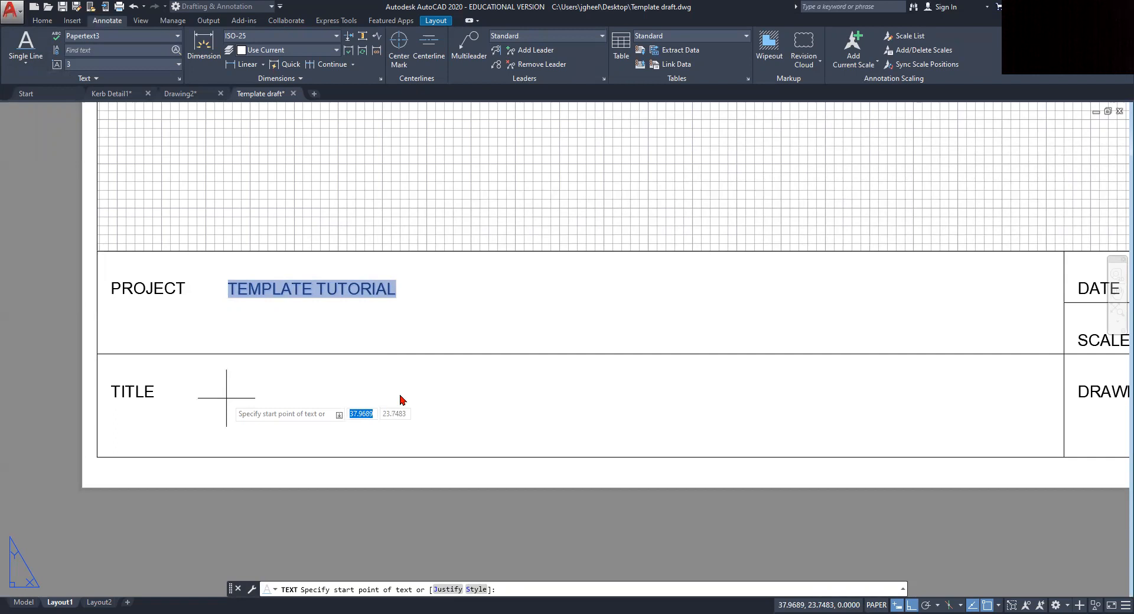
{"action": "left_click", "coordinate": [226, 398]}
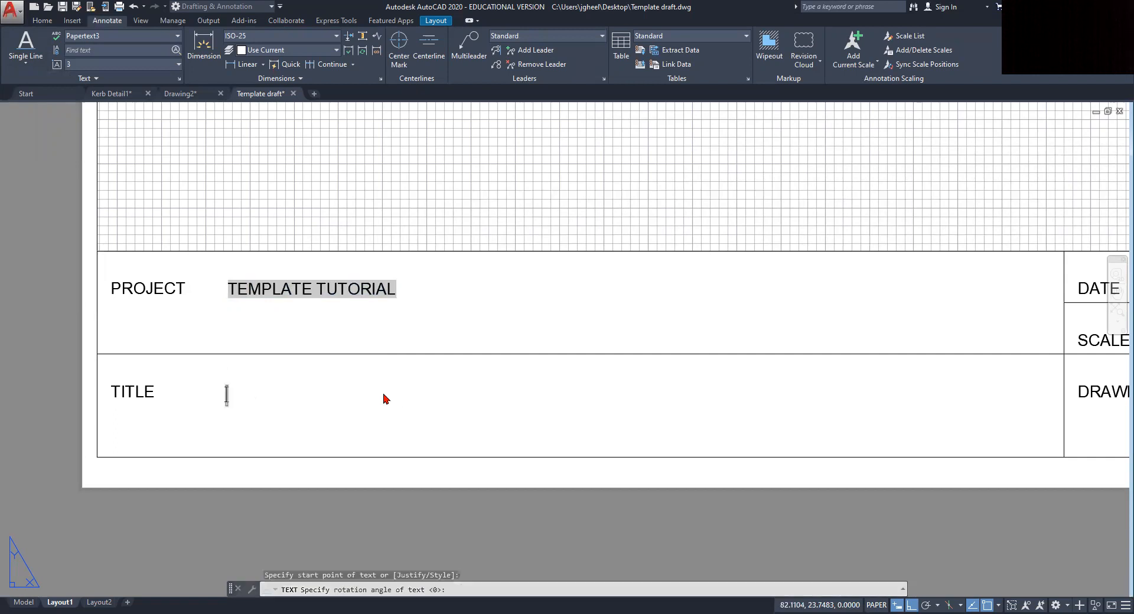
Step: Insert the document's Title property as an uppercase field in the text beside the TITLE label and finish the text
{"action": "right_click", "coordinate": [226, 393]}
{"action": "left_click", "coordinate": [267, 492]}
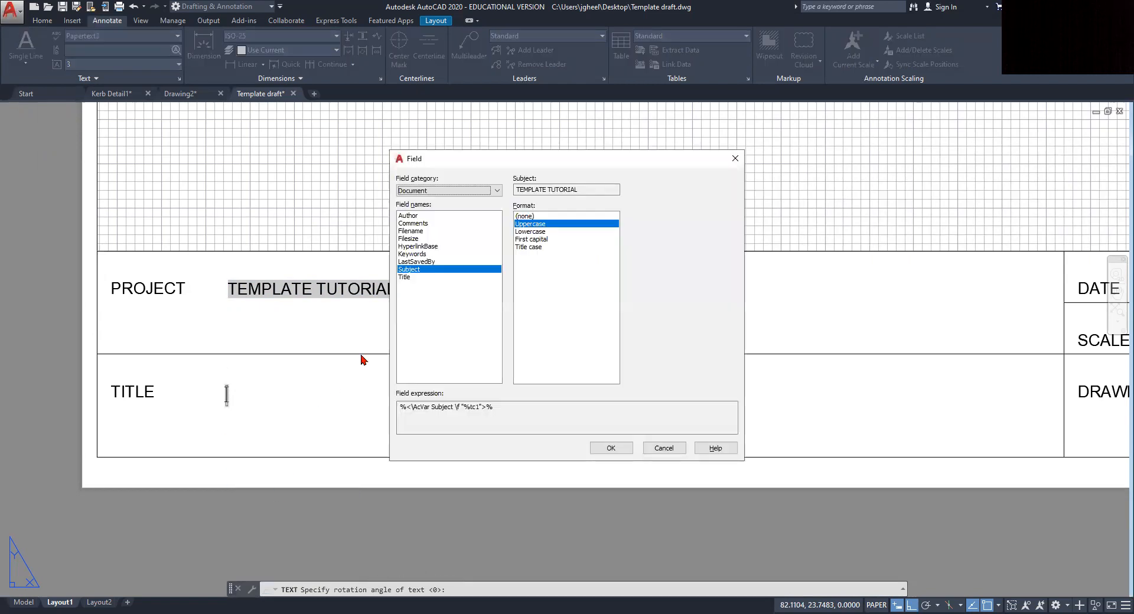
{"action": "left_click", "coordinate": [408, 277]}
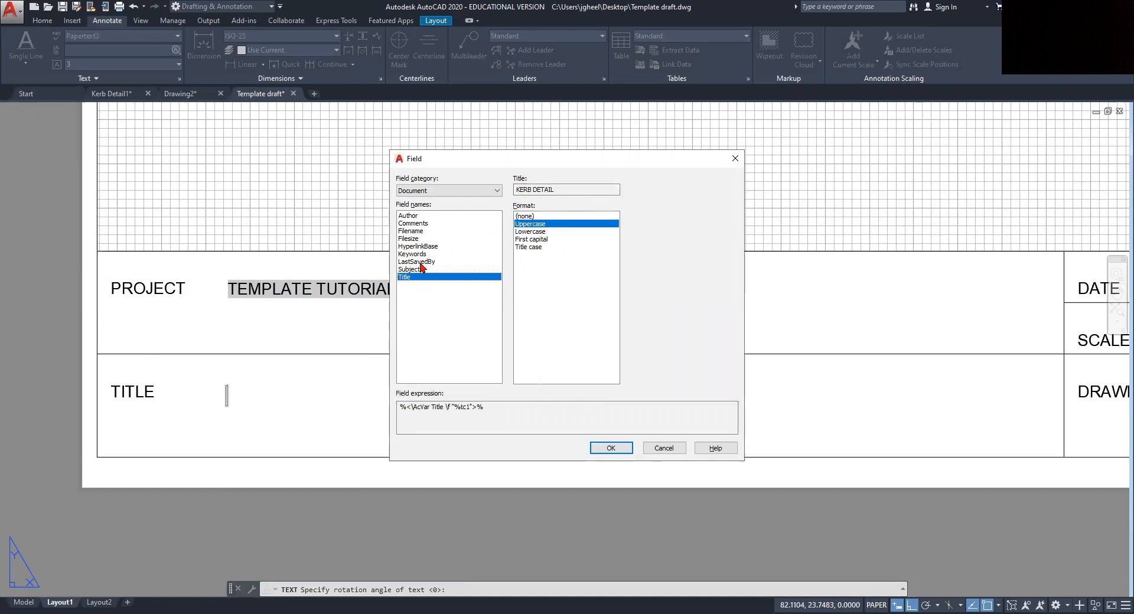
{"action": "left_click", "coordinate": [409, 231]}
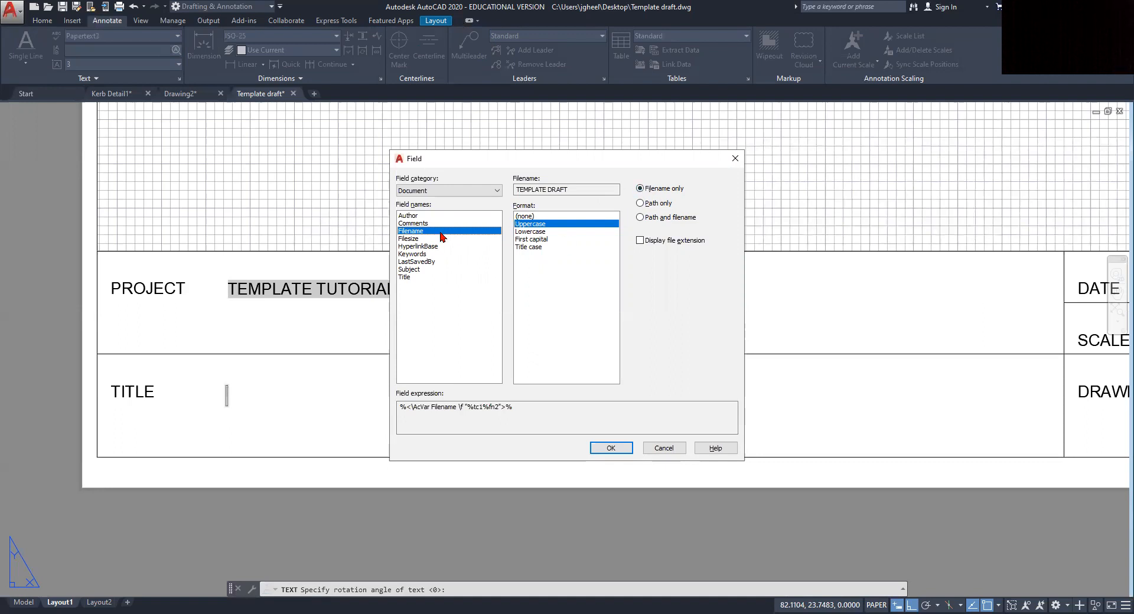
{"action": "left_click", "coordinate": [405, 278]}
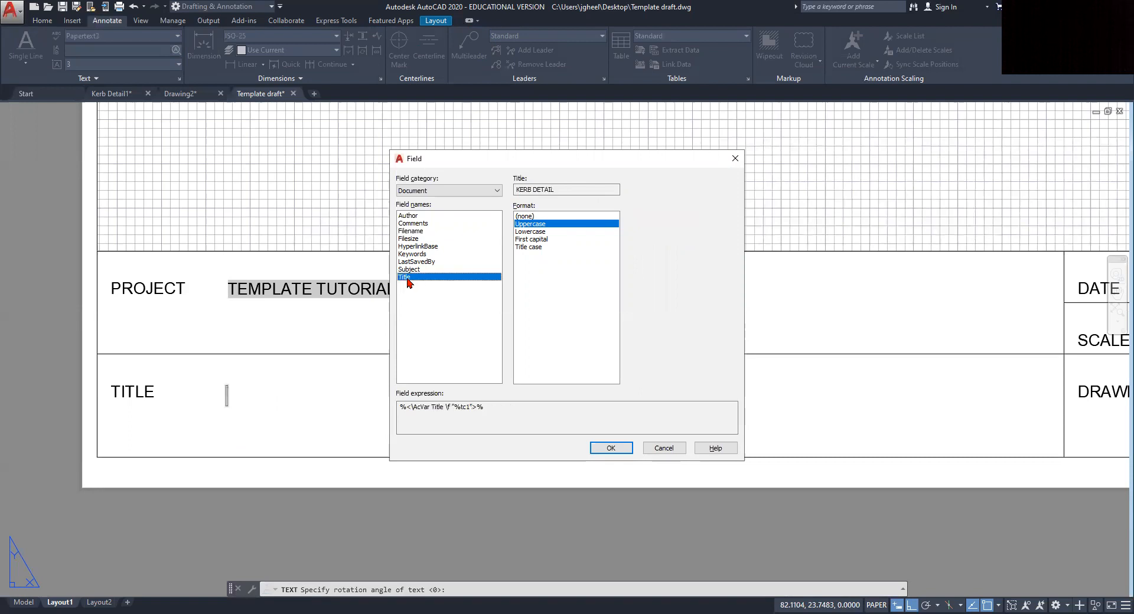
{"action": "left_click", "coordinate": [608, 451]}
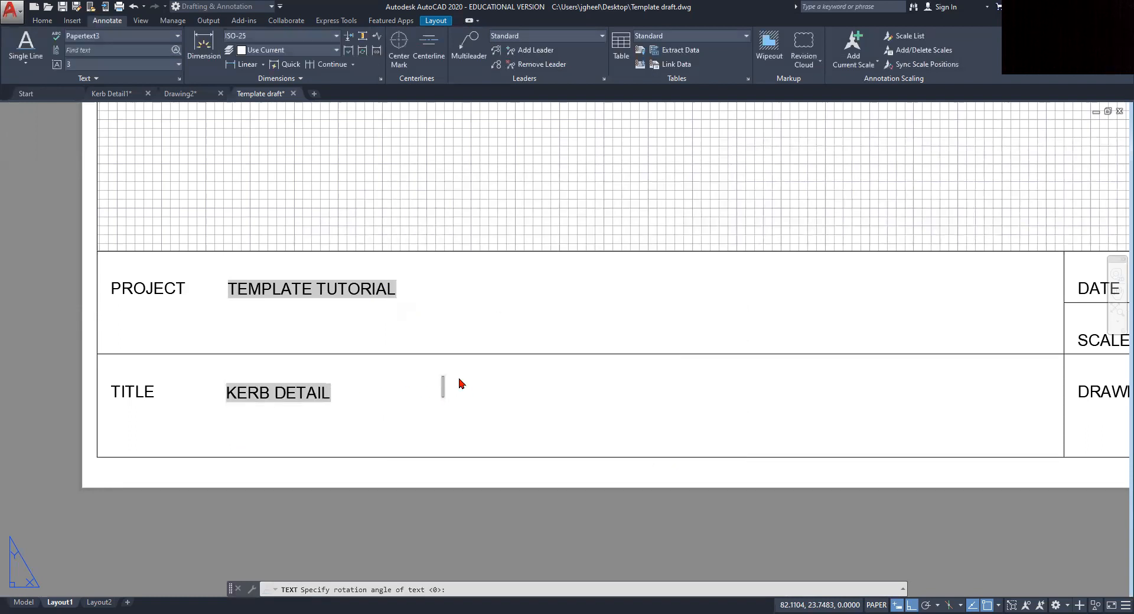
{"action": "key", "text": "Return"}
{"action": "key", "text": "Return"}
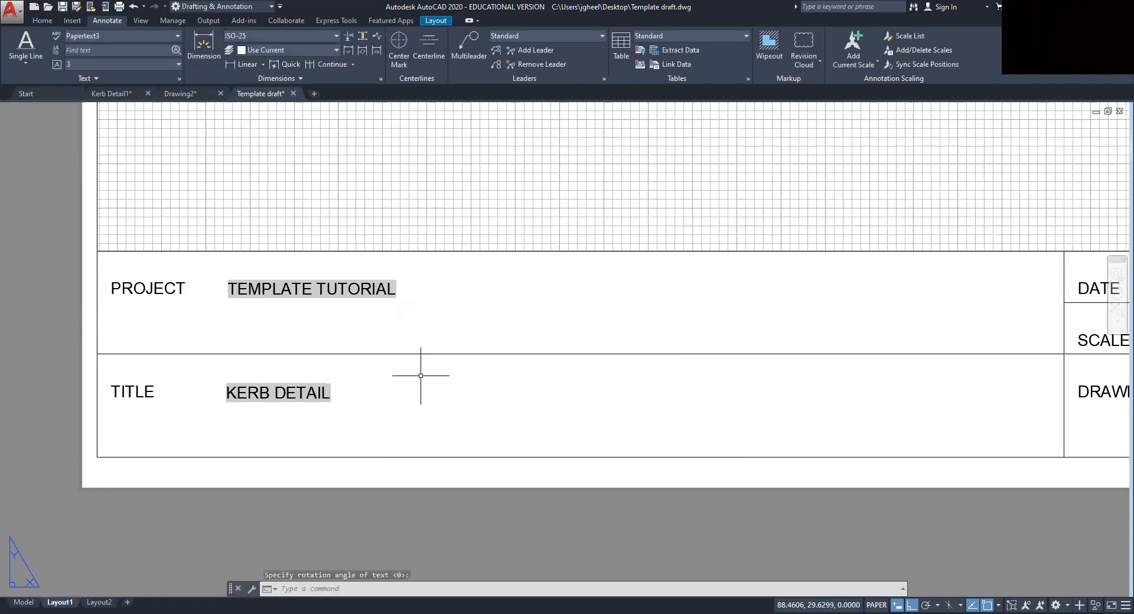
Step: Start a single-line text just after the DATE label in the title block, keeping the 0 rotation angle
{"action": "scroll", "coordinate": [469, 344], "scroll_direction": "down", "scroll_amount": 2}
{"action": "middle_click_drag", "start_coordinate": [568, 349], "coordinate": [443, 343]}
{"action": "scroll", "coordinate": [717, 336], "scroll_direction": "up", "scroll_amount": 2}
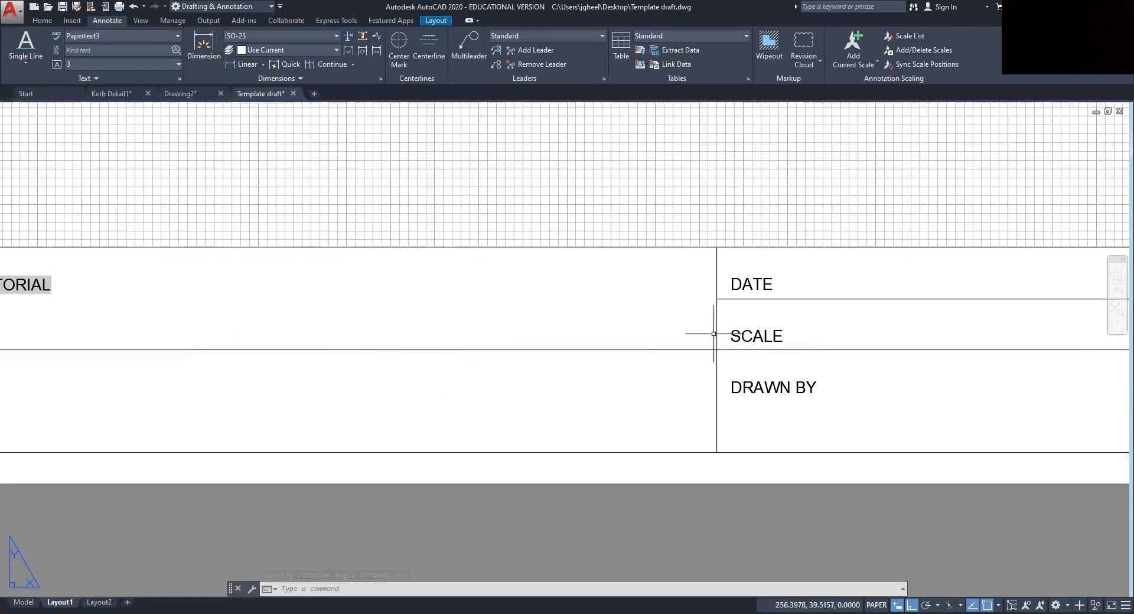
{"action": "middle_click_drag", "start_coordinate": [342, 340], "coordinate": [635, 323]}
{"action": "double_click", "coordinate": [201, 267]}
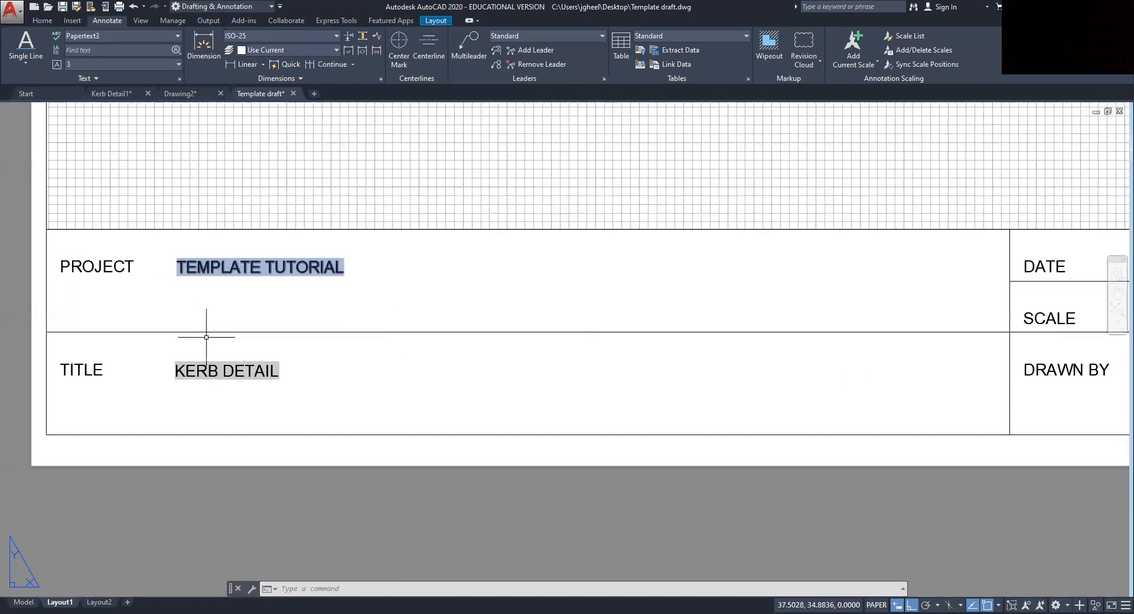
{"action": "left_click", "coordinate": [172, 313]}
{"action": "middle_click_drag", "start_coordinate": [721, 283], "coordinate": [86, 318]}
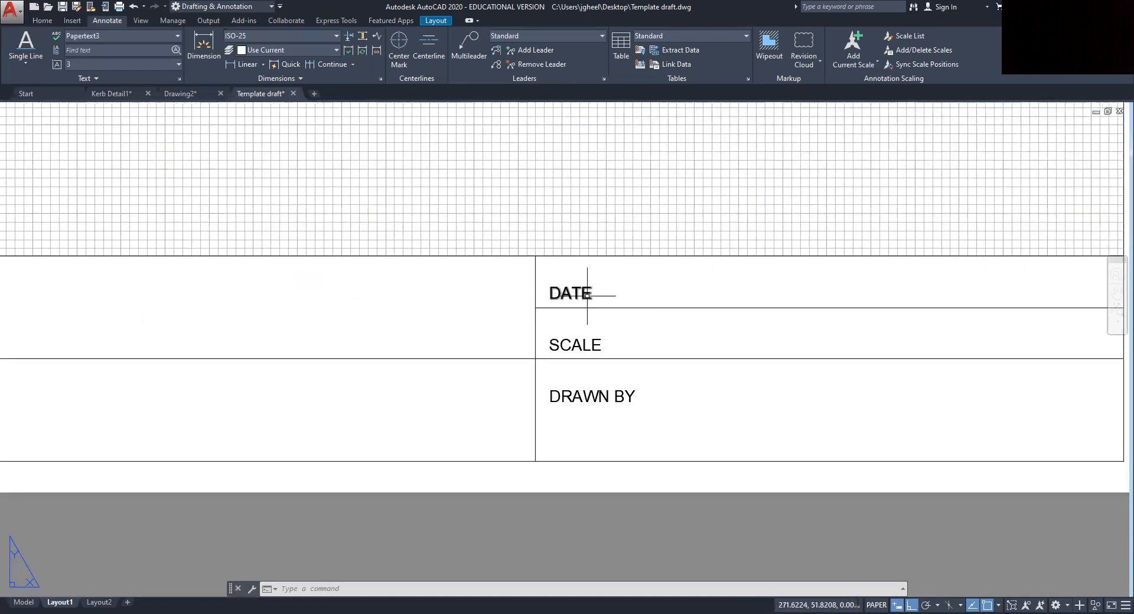
{"action": "left_click", "coordinate": [26, 65]}
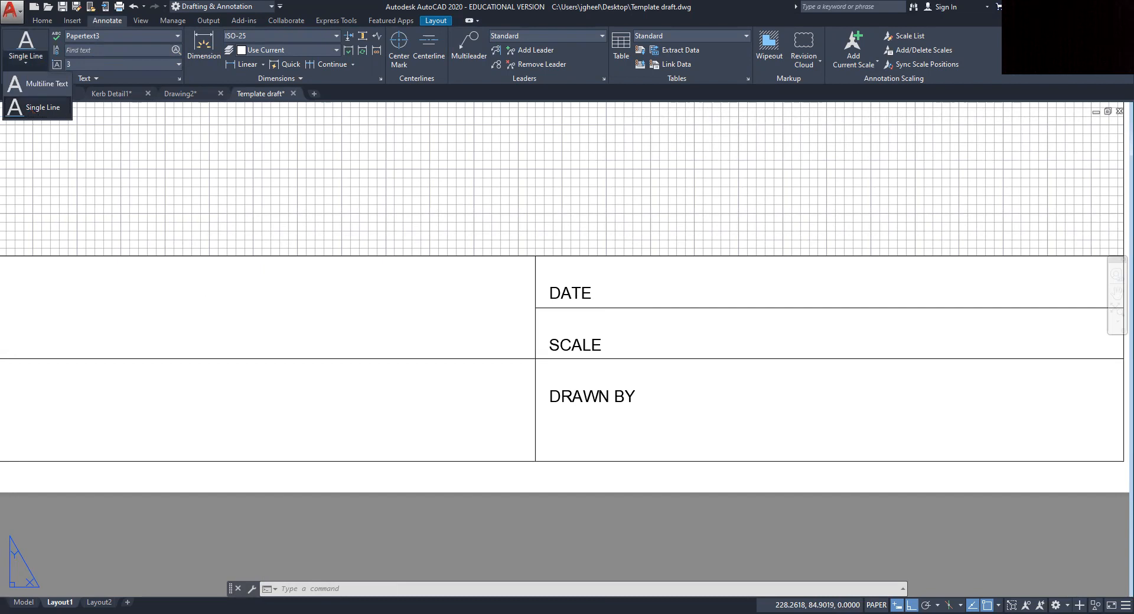
{"action": "left_click", "coordinate": [42, 107]}
{"action": "scroll", "coordinate": [613, 299], "scroll_direction": "up", "scroll_amount": 4}
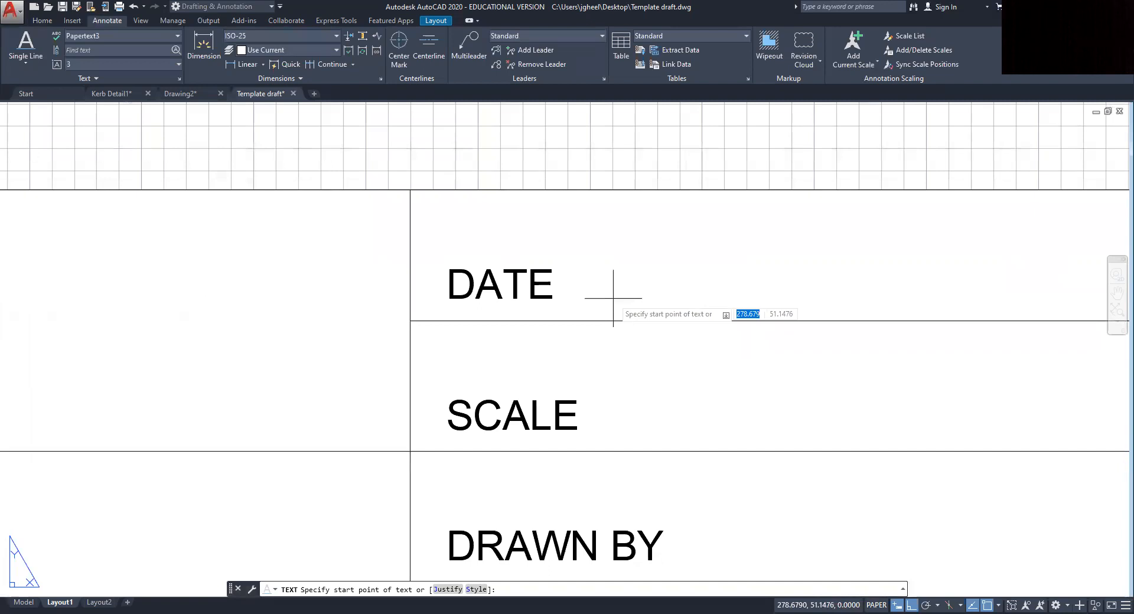
{"action": "left_click", "coordinate": [614, 298]}
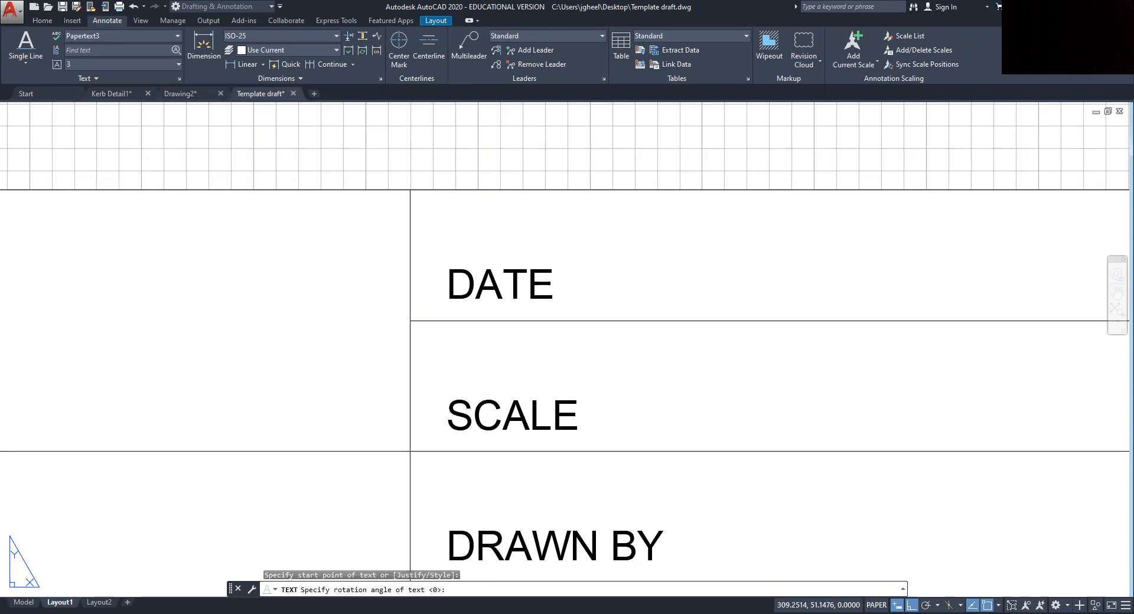
{"action": "key", "text": "Return"}
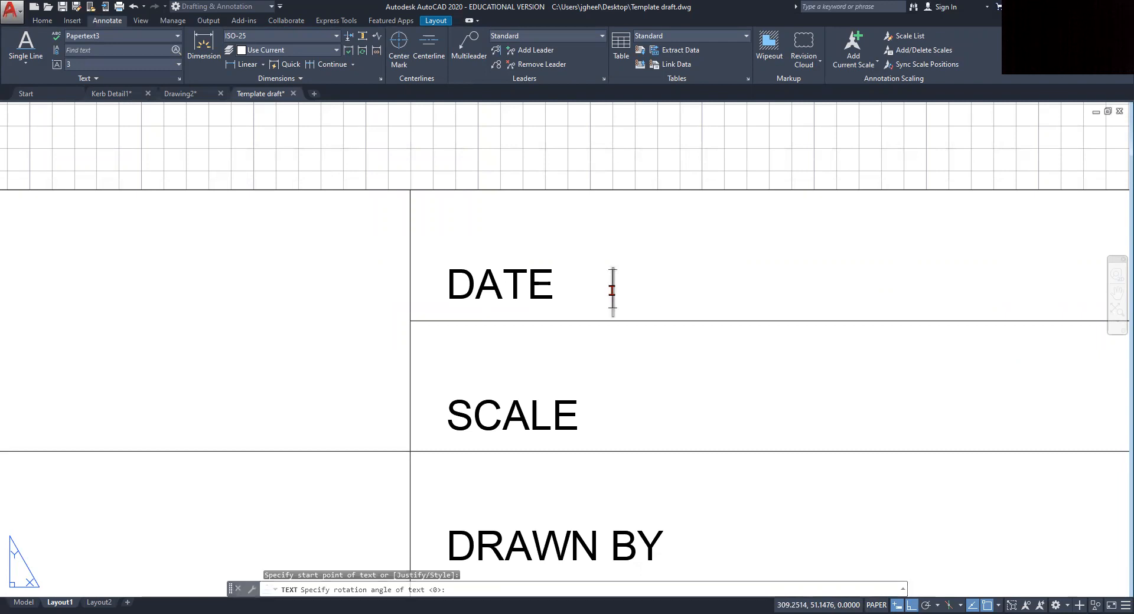
Step: Insert a CreateDate field in the d-MMM-yy format beside the DATE label and finish the text
{"action": "right_click", "coordinate": [613, 289]}
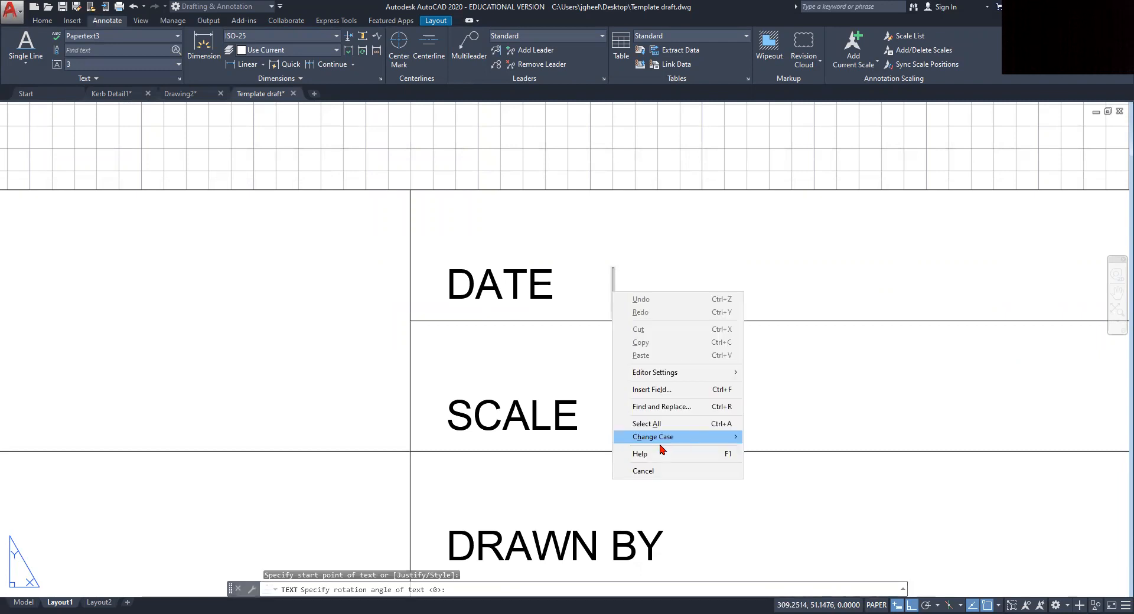
{"action": "left_click", "coordinate": [662, 396]}
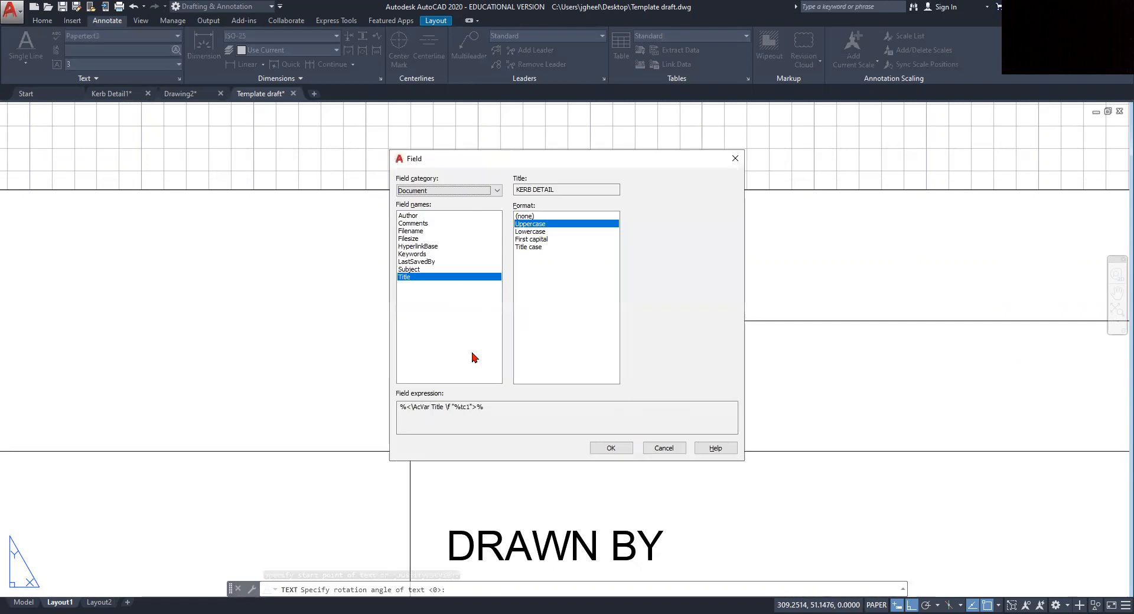
{"action": "left_click", "coordinate": [497, 191]}
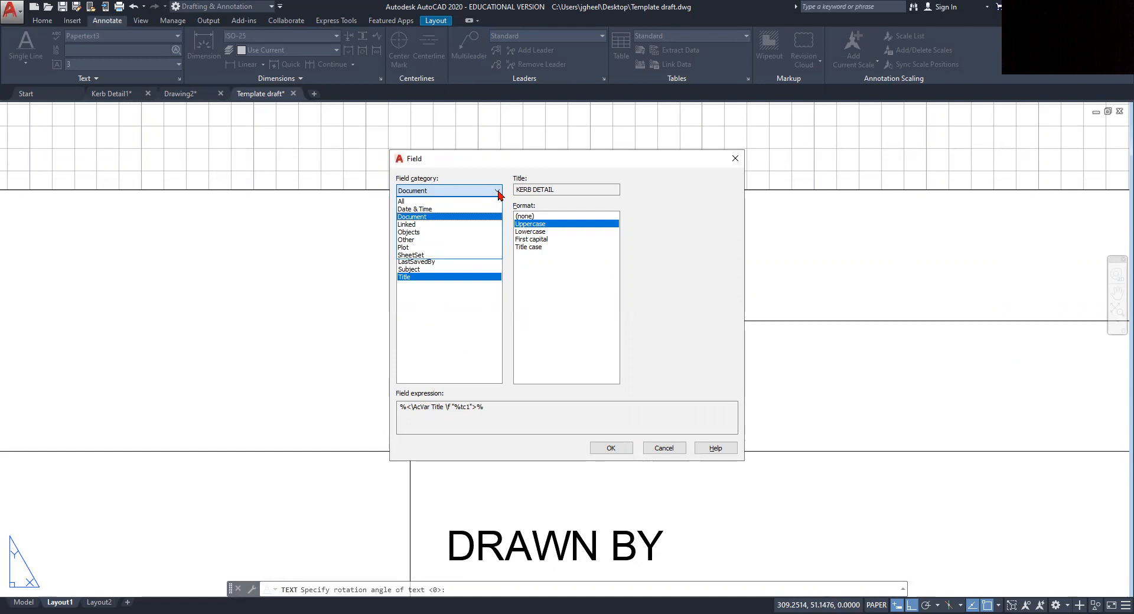
{"action": "left_click", "coordinate": [428, 210]}
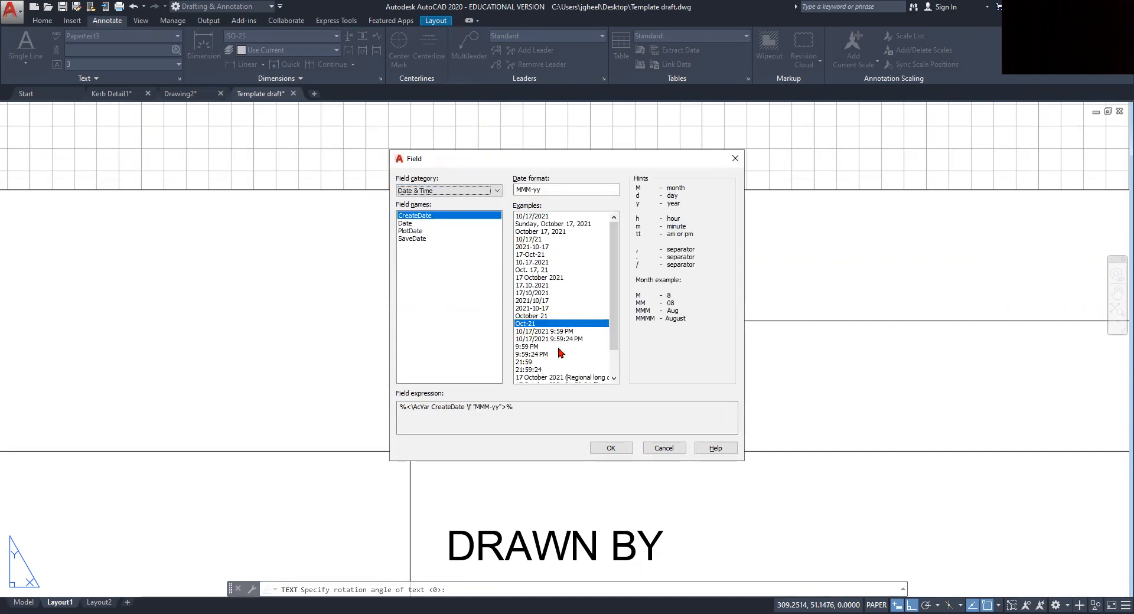
{"action": "left_click", "coordinate": [529, 256]}
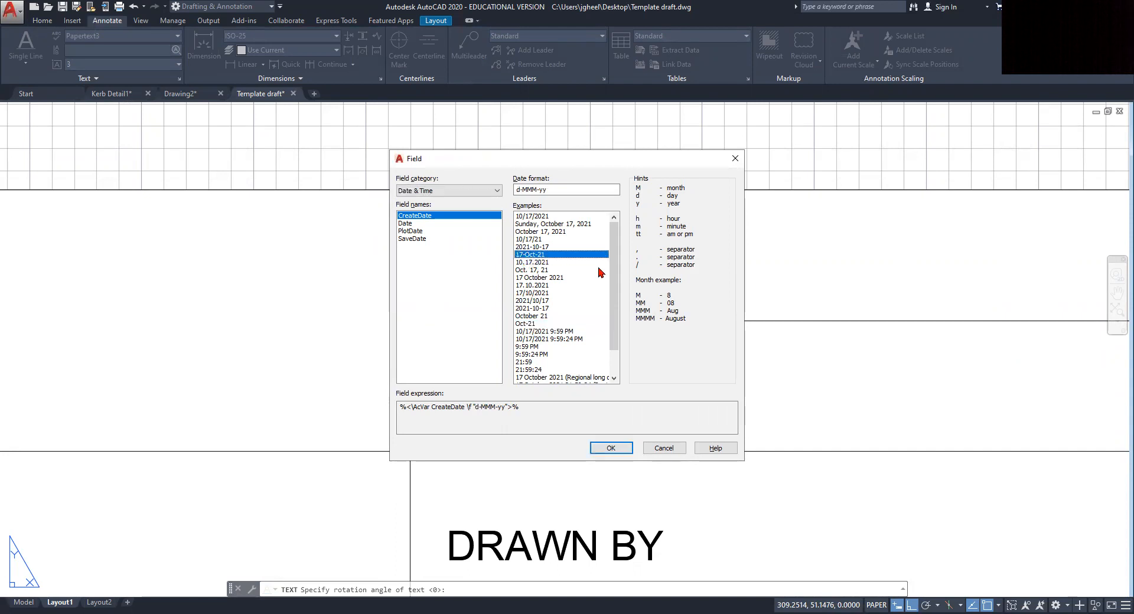
{"action": "left_click", "coordinate": [612, 449]}
{"action": "left_click", "coordinate": [730, 355]}
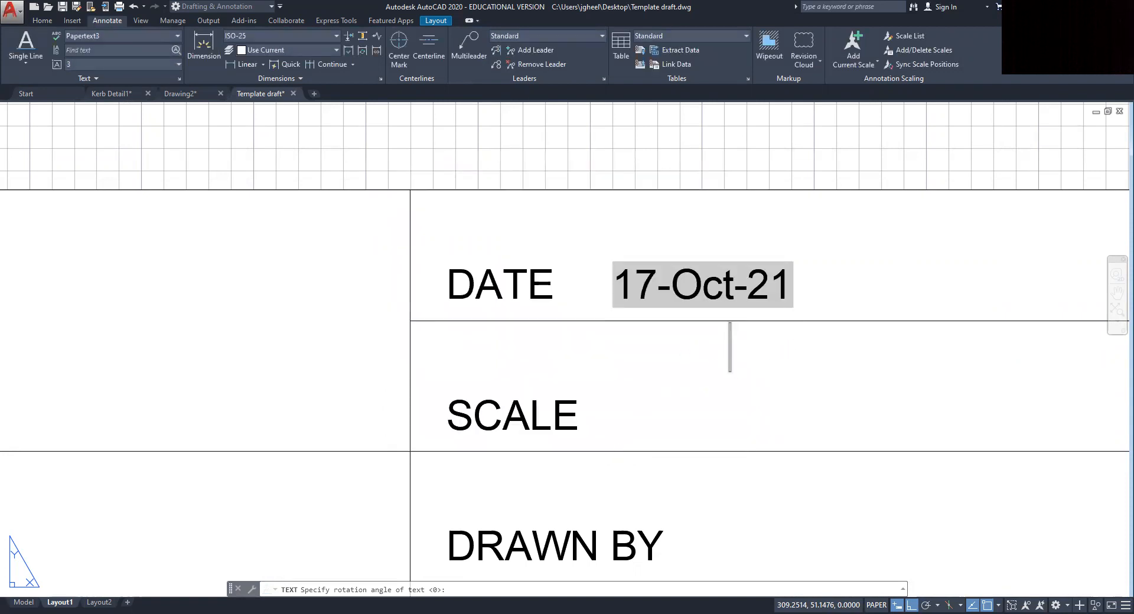
{"action": "key", "text": "Escape"}
Step: Review the whole layout sheet, including the viewport and the filled title block entries
{"action": "scroll", "coordinate": [591, 328], "scroll_direction": "down", "scroll_amount": 4}
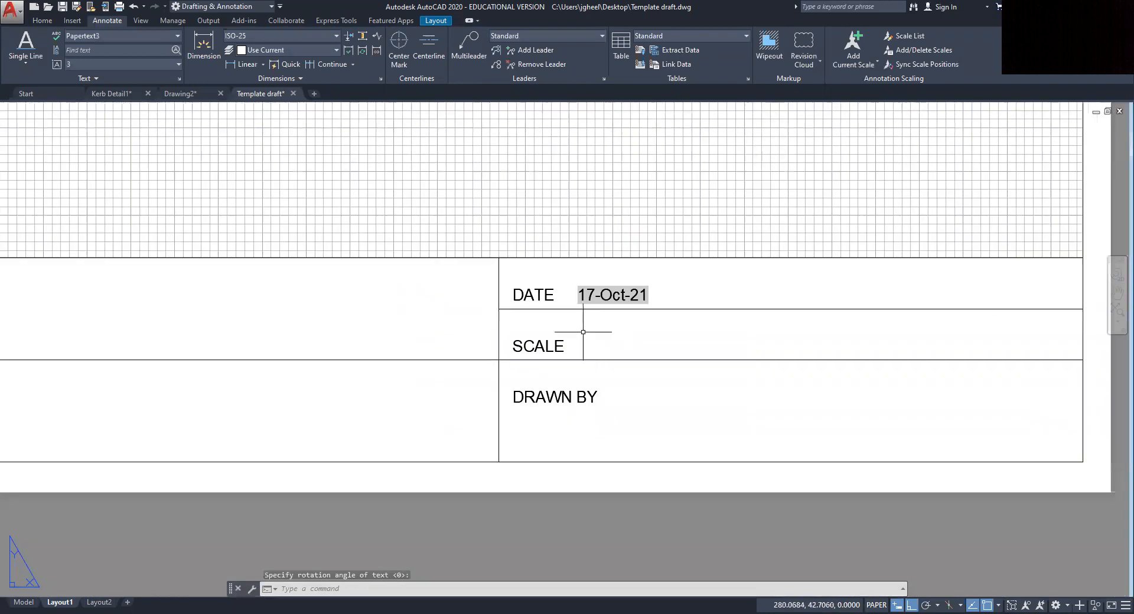
{"action": "middle_click_drag", "start_coordinate": [583, 332], "coordinate": [623, 375]}
{"action": "scroll", "coordinate": [614, 354], "scroll_direction": "down", "scroll_amount": 2}
{"action": "middle_click_drag", "start_coordinate": [532, 351], "coordinate": [614, 467]}
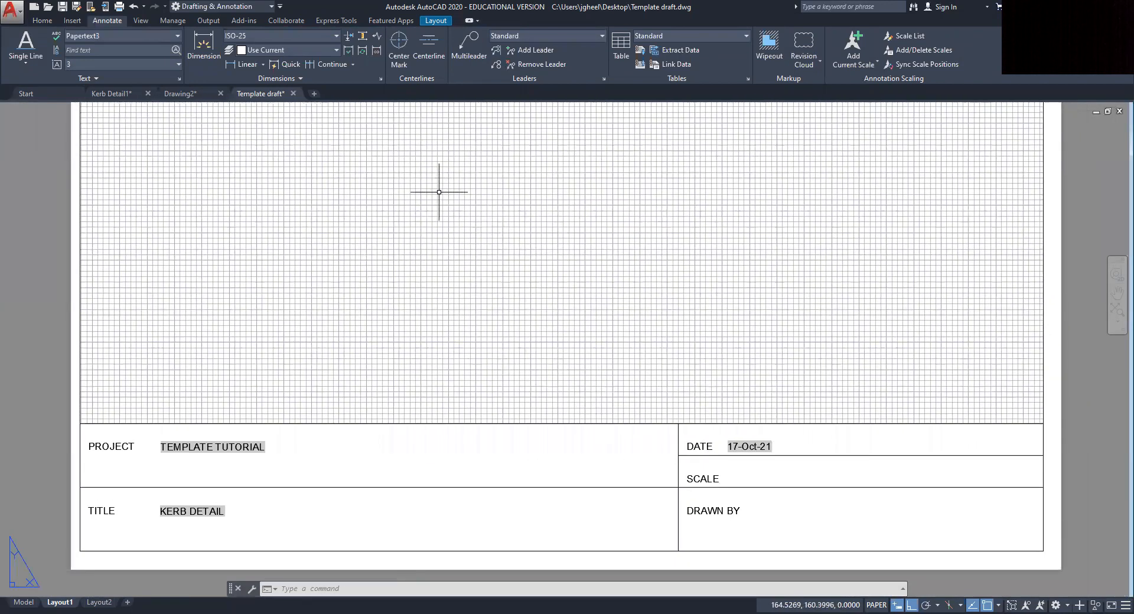
{"action": "scroll", "coordinate": [691, 270], "scroll_direction": "down", "scroll_amount": 2}
{"action": "middle_click_drag", "start_coordinate": [659, 266], "coordinate": [649, 363]}
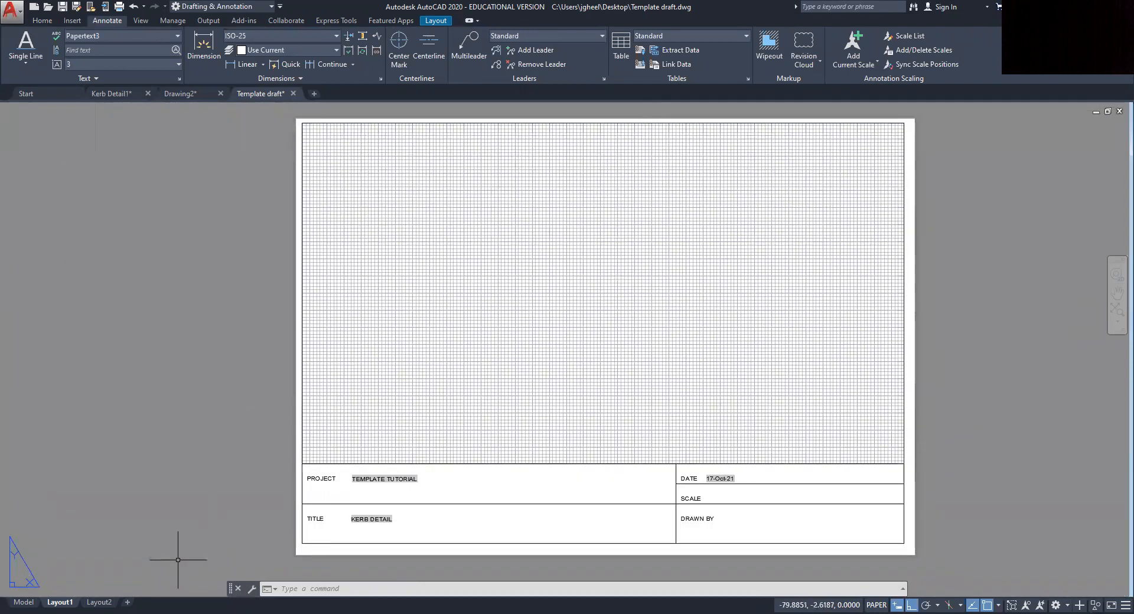
Step: In model space, start a rectangle with the Line tool by drawing its horizontal upper side 8000 long
{"action": "mouse_move", "coordinate": [23, 600]}
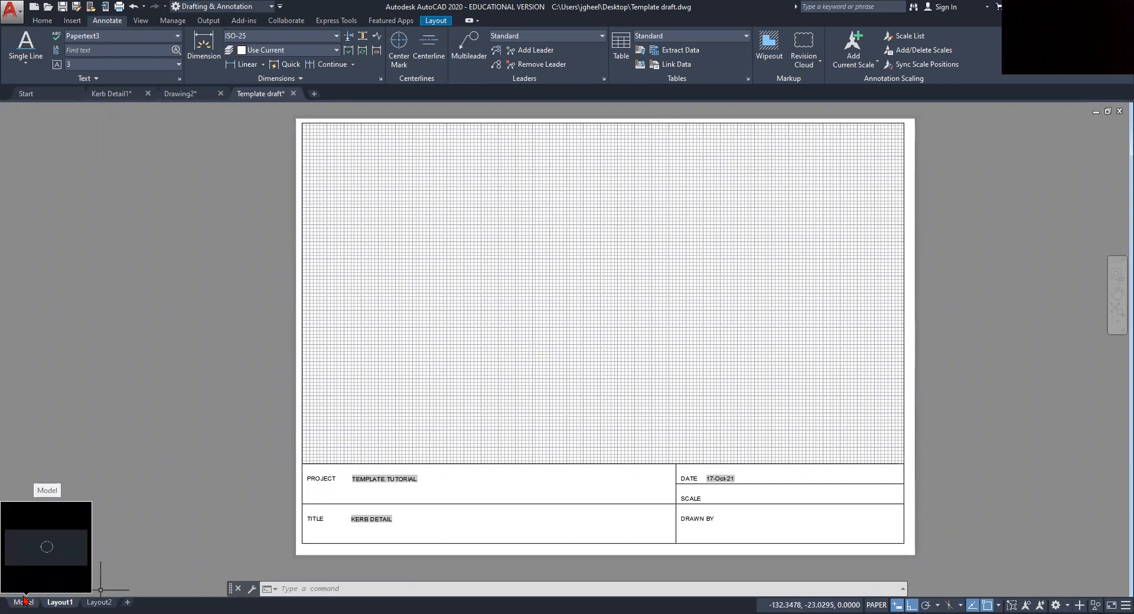
{"action": "left_click", "coordinate": [23, 601]}
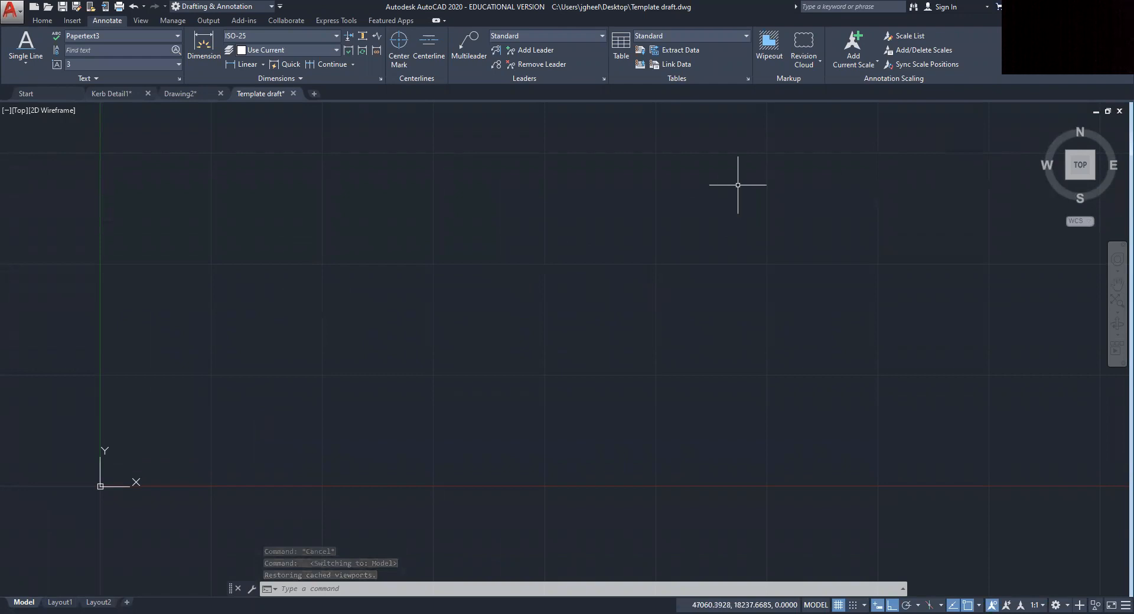
{"action": "left_click", "coordinate": [42, 21]}
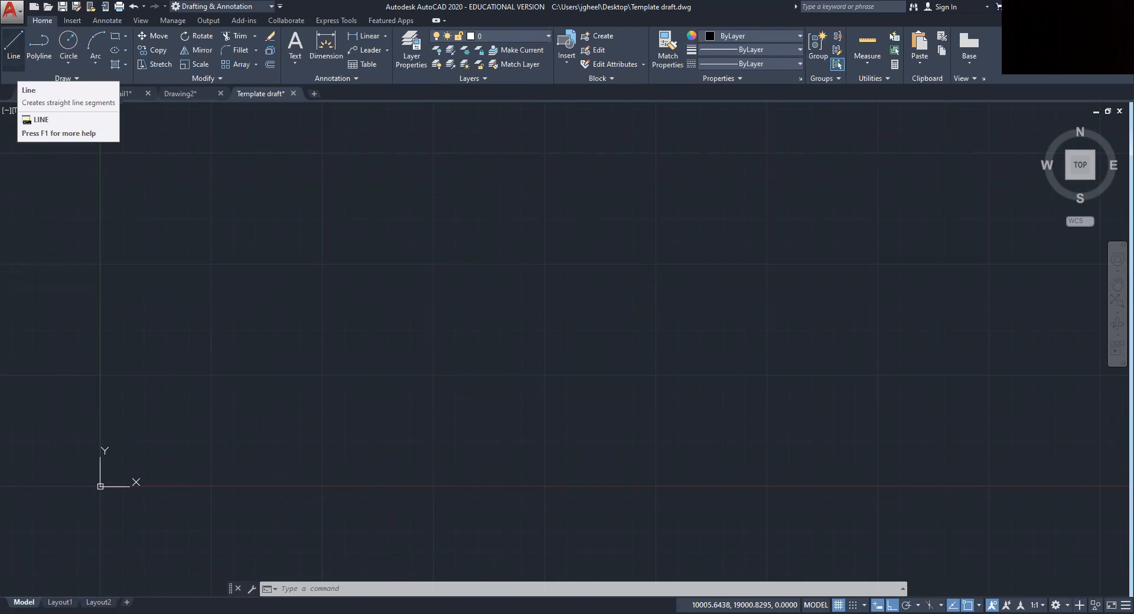
{"action": "left_click", "coordinate": [13, 44]}
{"action": "left_click", "coordinate": [309, 178]}
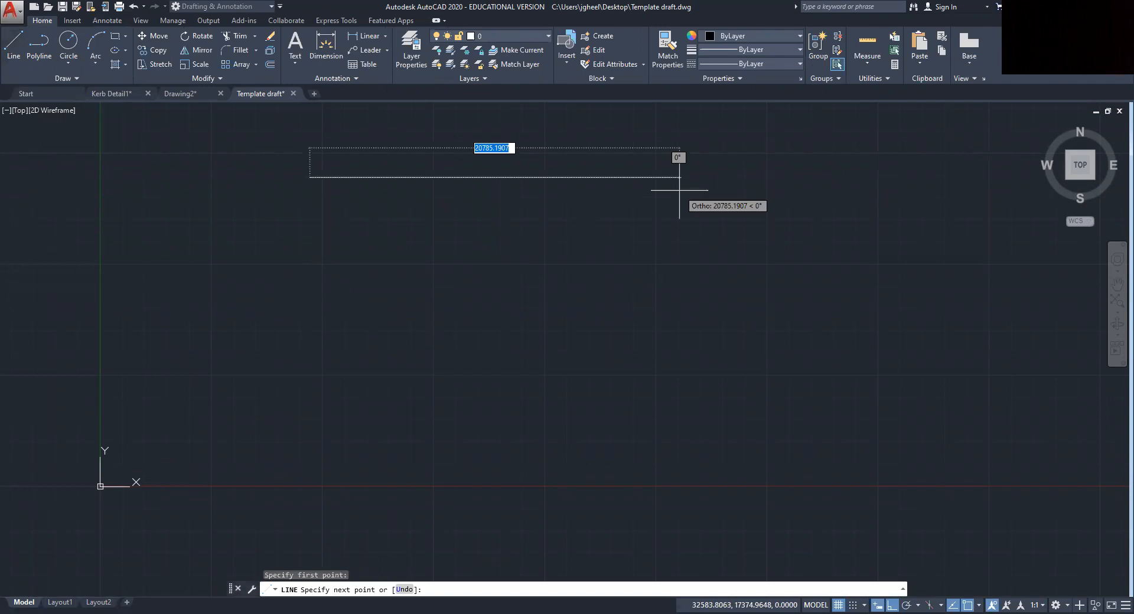
{"action": "scroll", "coordinate": [304, 176], "scroll_direction": "up", "scroll_amount": 6}
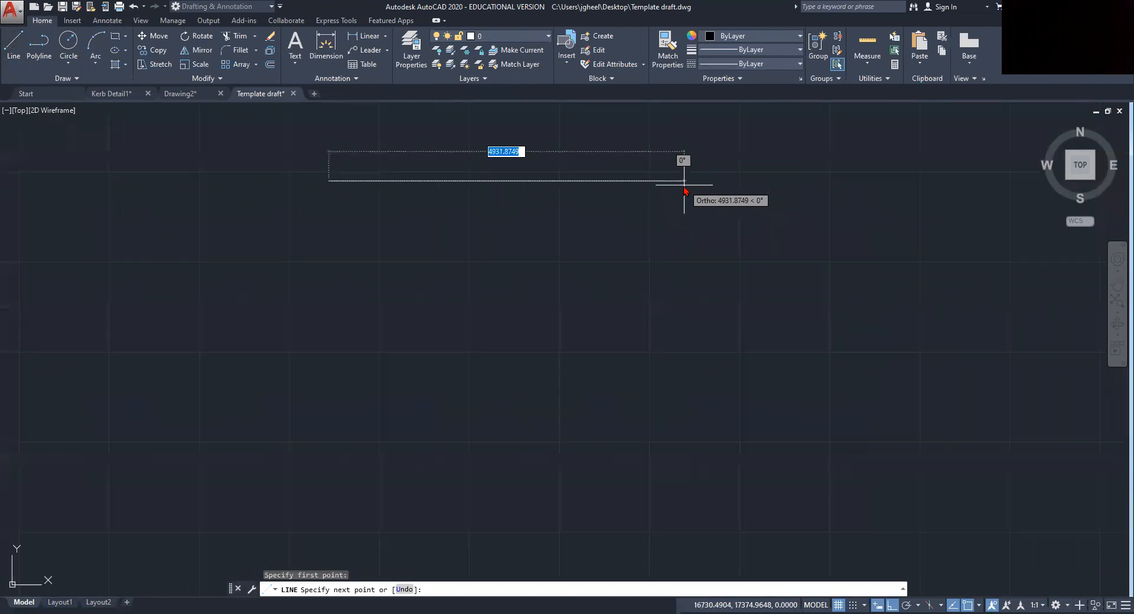
{"action": "type", "text": "8000"}
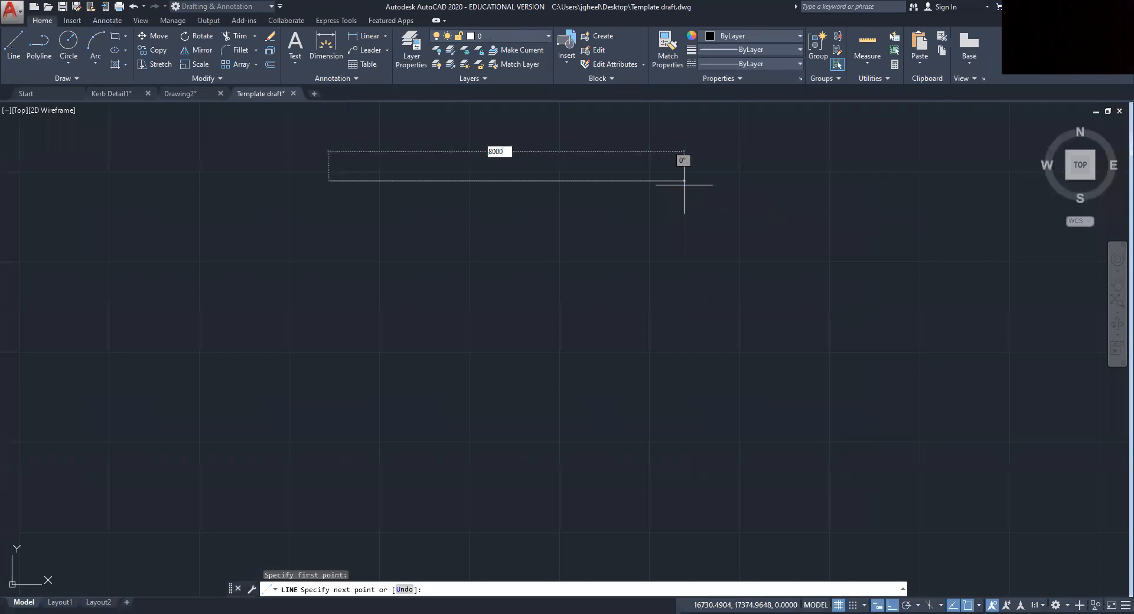
{"action": "key", "text": "Return"}
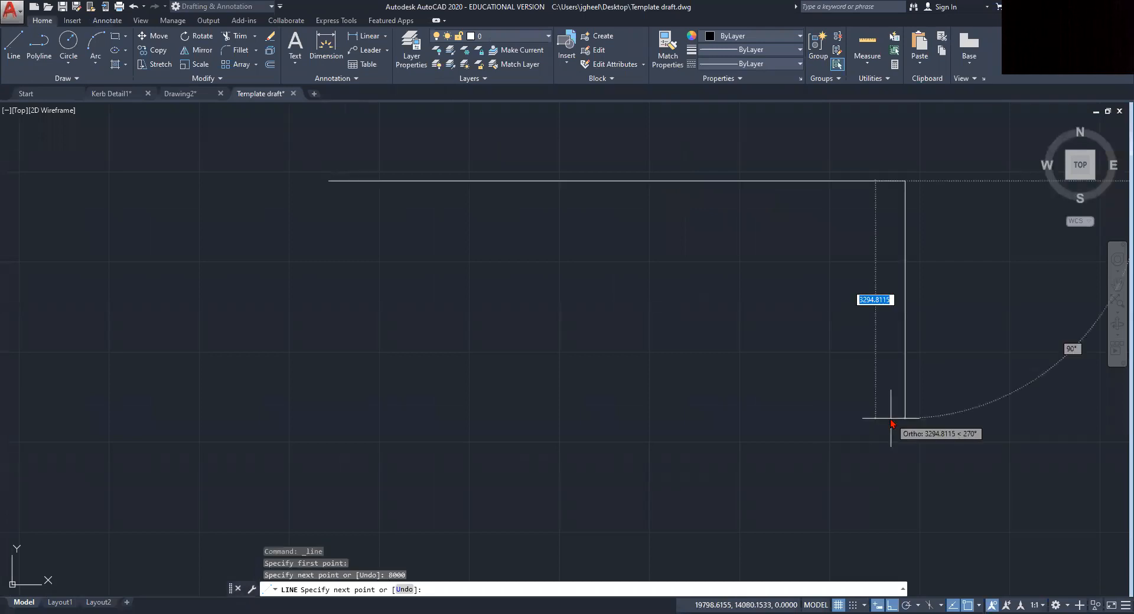
Step: Continue the line 4000 downward and 8000 back horizontally, and close the rectangle at its starting corner
{"action": "type", "text": "4000"}
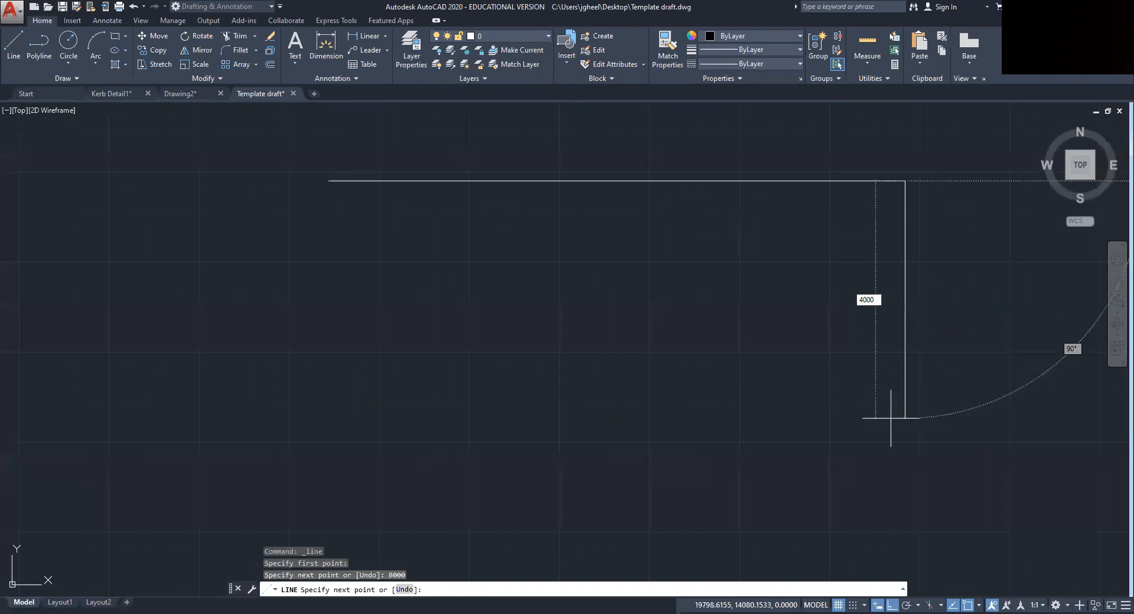
{"action": "key", "text": "Return"}
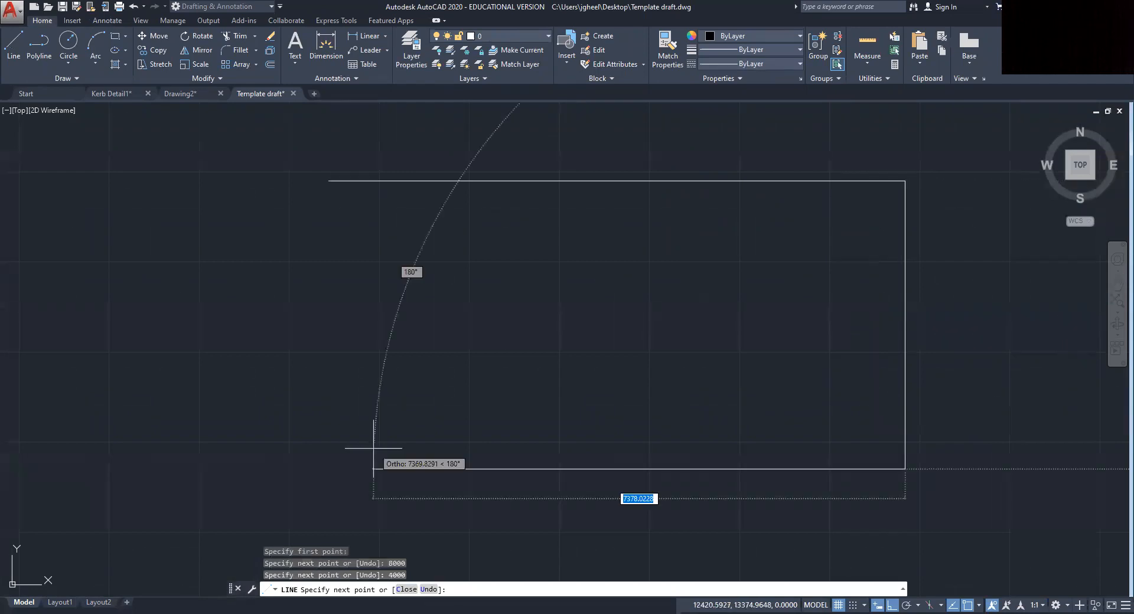
{"action": "type", "text": "8000"}
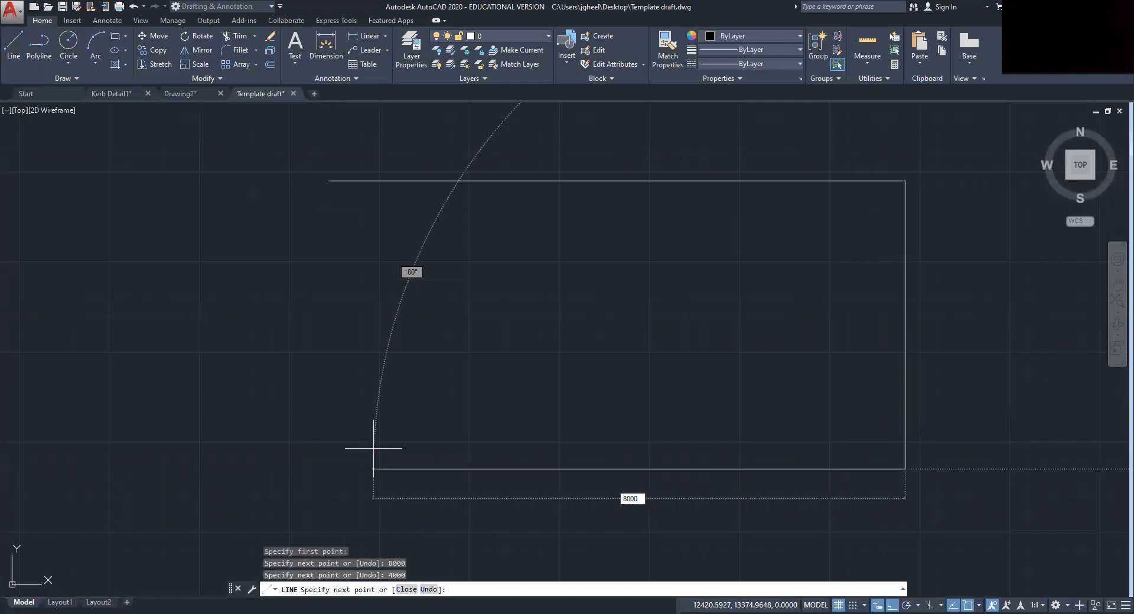
{"action": "key", "text": "Return"}
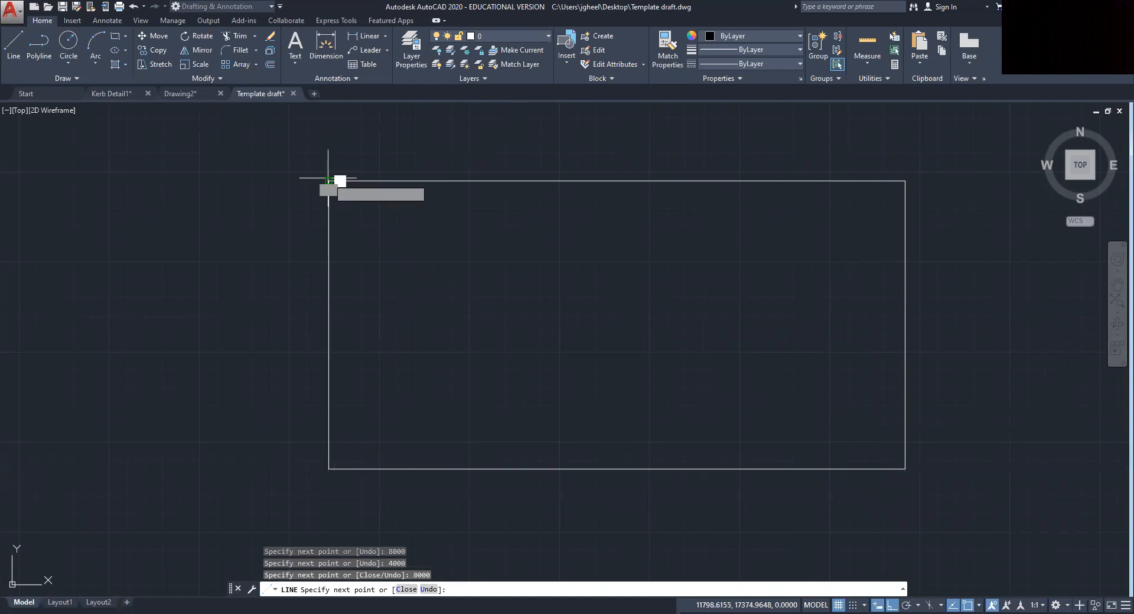
{"action": "left_click", "coordinate": [329, 178]}
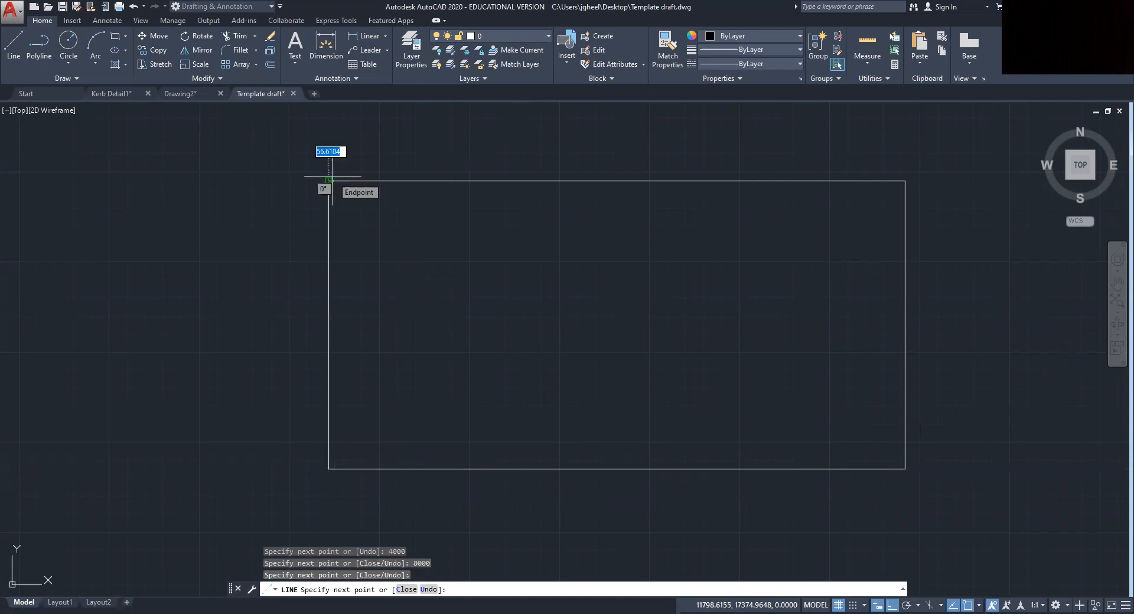
{"action": "key", "text": "Return"}
Step: Return to Layout1, activate model space inside the viewport and fit the whole rectangle in its top view
{"action": "scroll", "coordinate": [529, 256], "scroll_direction": "down", "scroll_amount": 2}
{"action": "scroll", "coordinate": [579, 271], "scroll_direction": "up", "scroll_amount": 2}
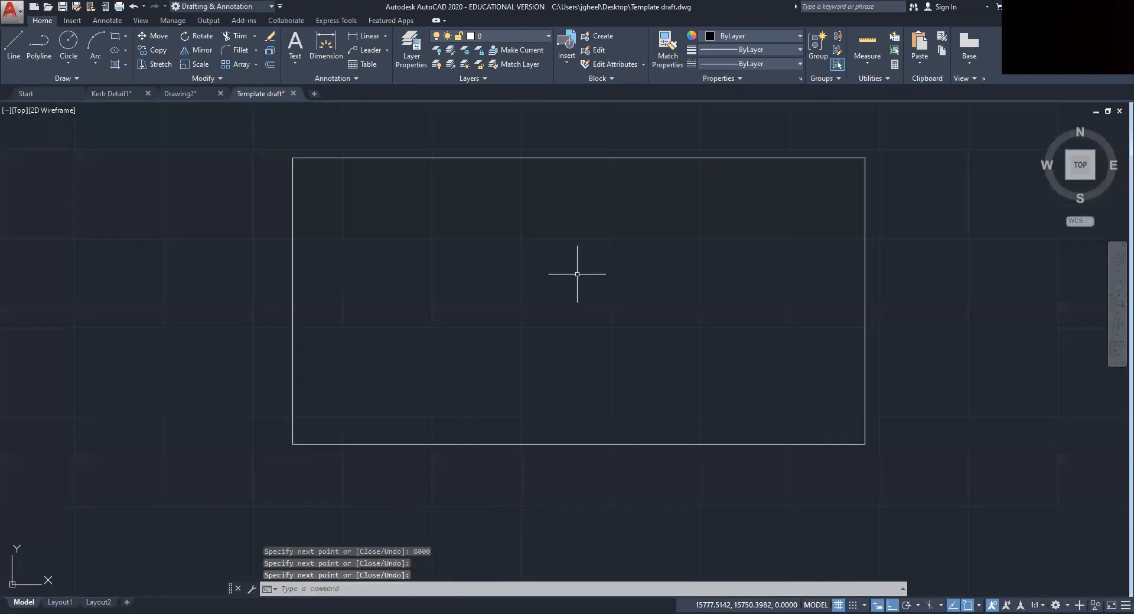
{"action": "scroll", "coordinate": [653, 319], "scroll_direction": "down", "scroll_amount": 2}
{"action": "middle_click_drag", "start_coordinate": [651, 317], "coordinate": [534, 318]}
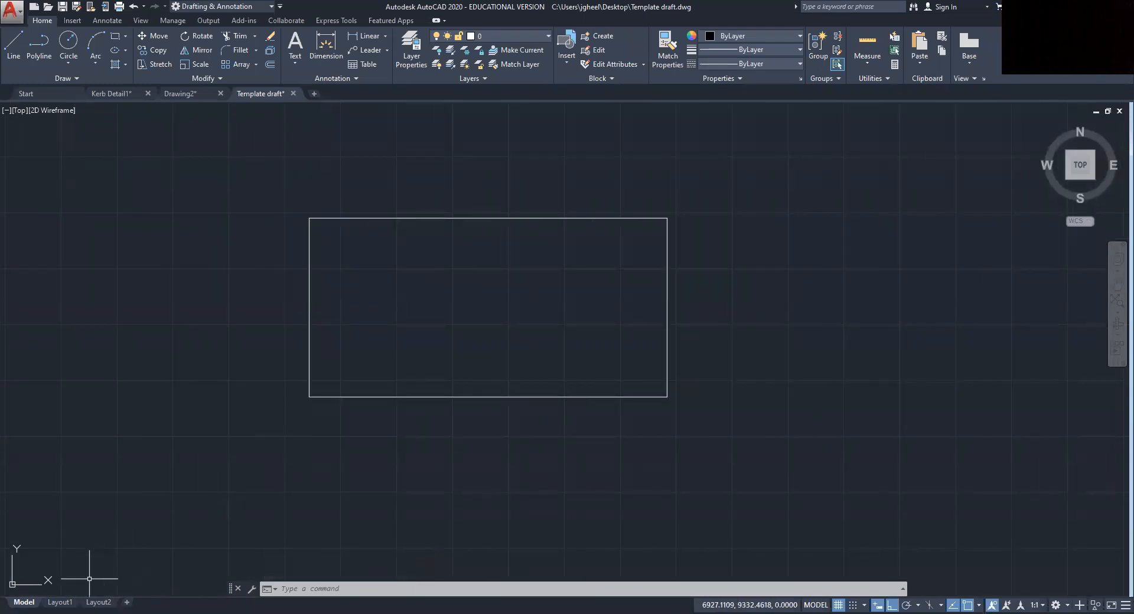
{"action": "mouse_move", "coordinate": [57, 600]}
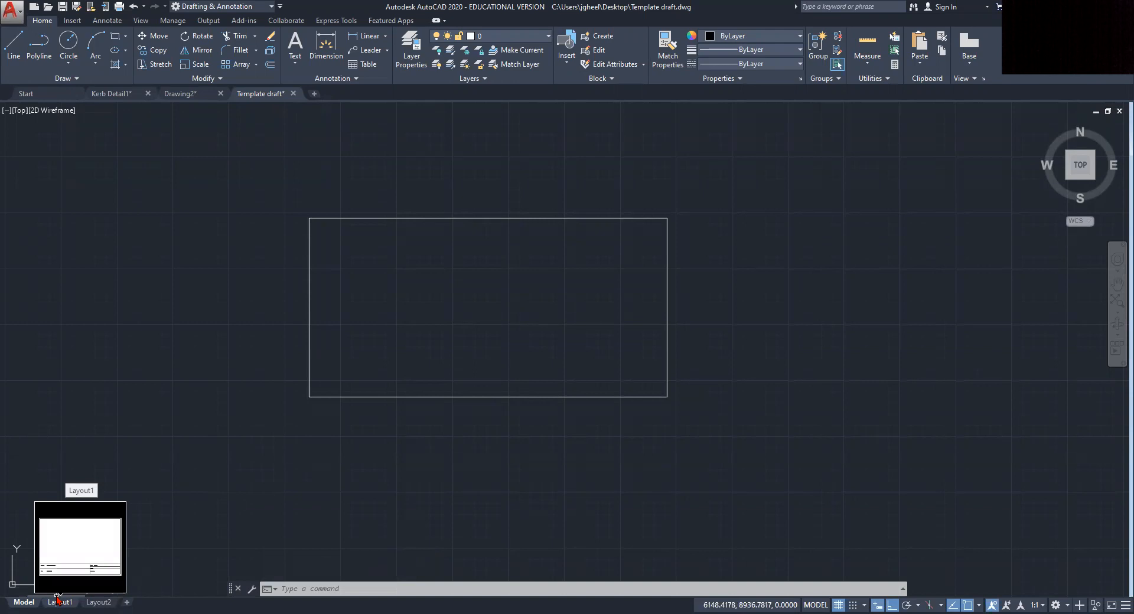
{"action": "left_click", "coordinate": [57, 597]}
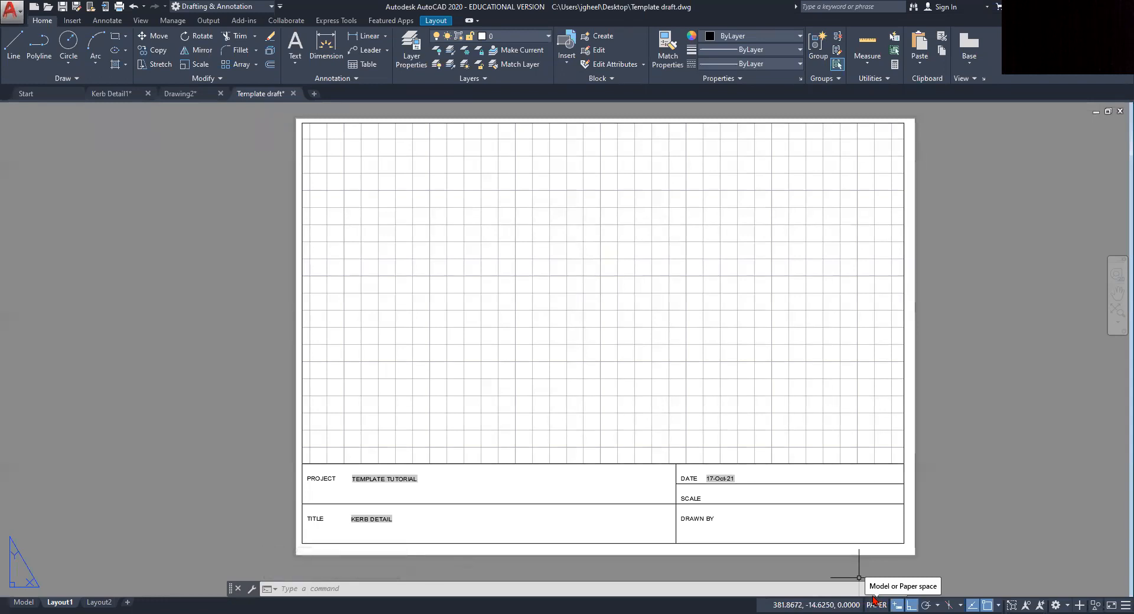
{"action": "left_click", "coordinate": [605, 248]}
{"action": "double_click", "coordinate": [605, 248]}
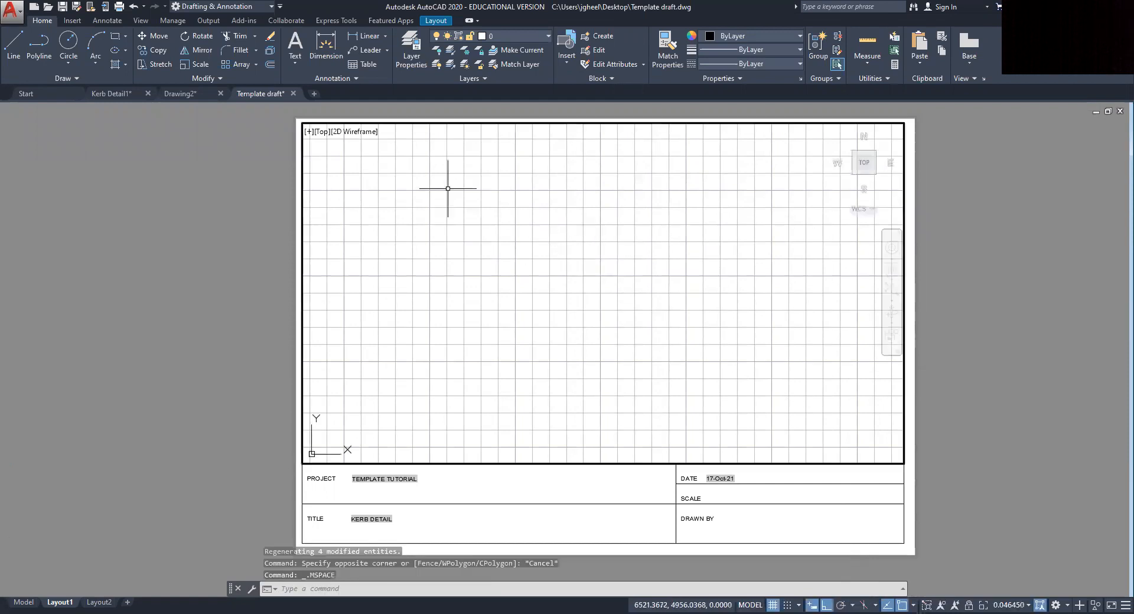
{"action": "left_click", "coordinate": [864, 164]}
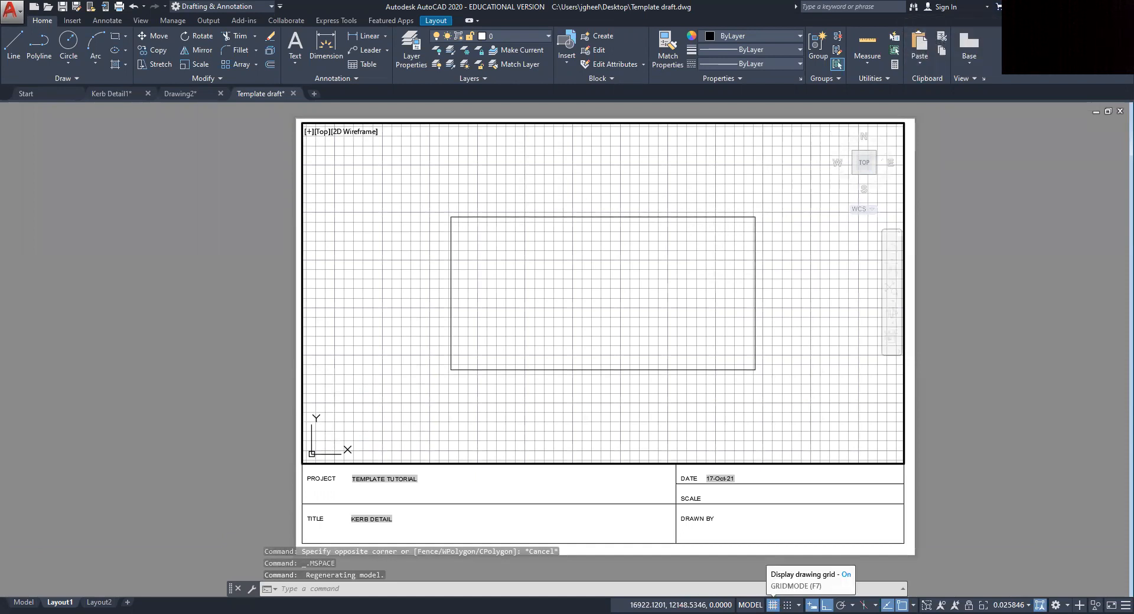
Step: Turn off the grid in the viewport and set the viewport scale to 1:100, finishing back in paper space
{"action": "left_click", "coordinate": [773, 604]}
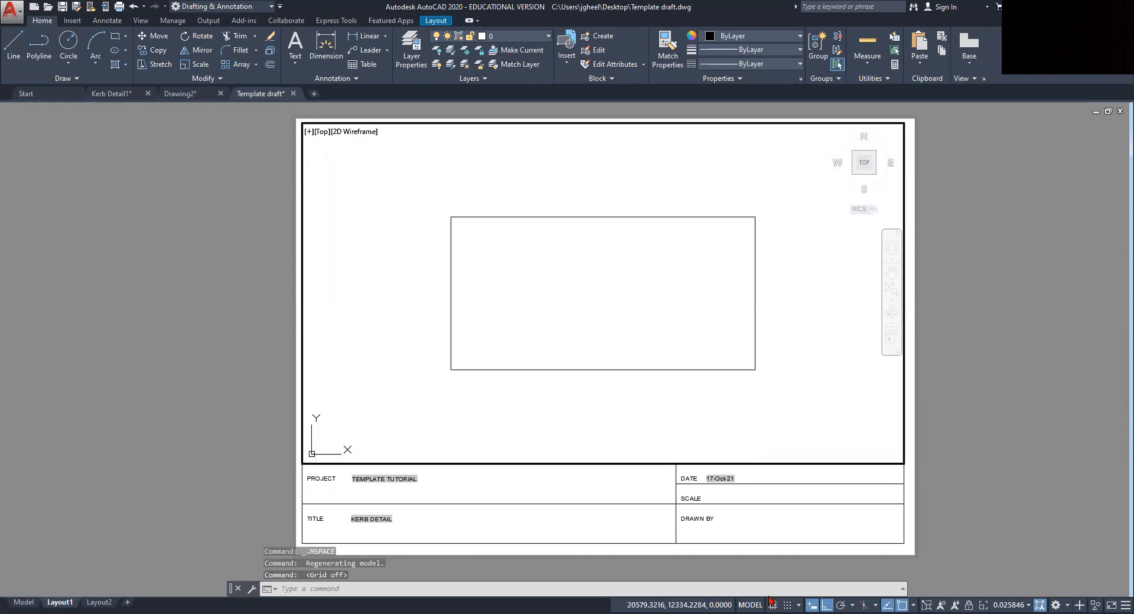
{"action": "mouse_move", "coordinate": [754, 399]}
{"action": "middle_mouse_down"}
{"action": "mouse_move", "coordinate": [731, 389]}
{"action": "mouse_move", "coordinate": [747, 382]}
{"action": "middle_mouse_up"}
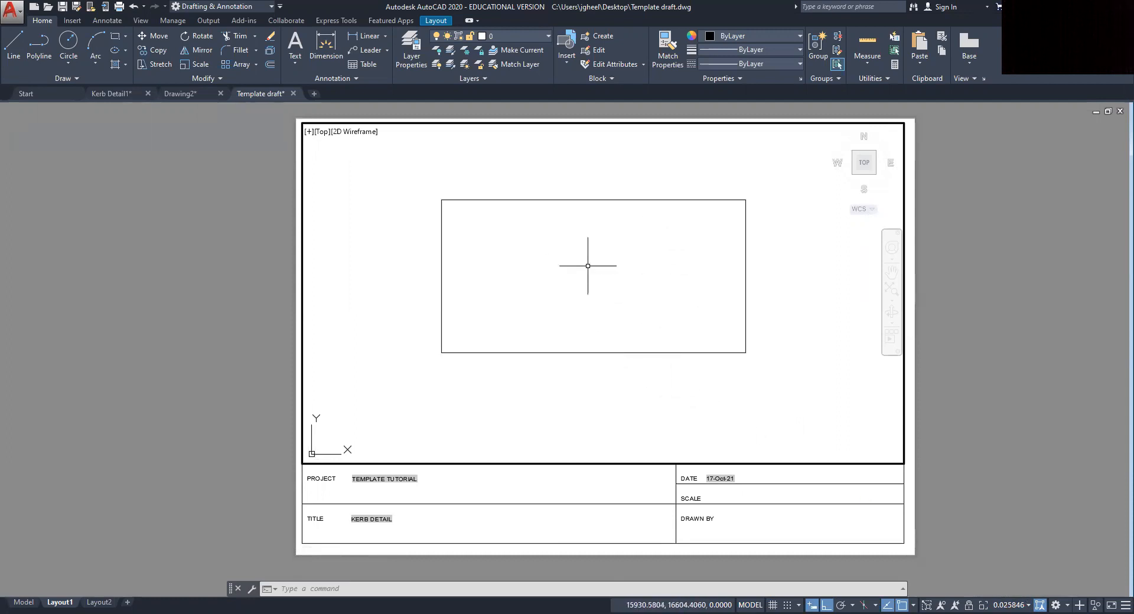
{"action": "left_click", "coordinate": [1028, 603]}
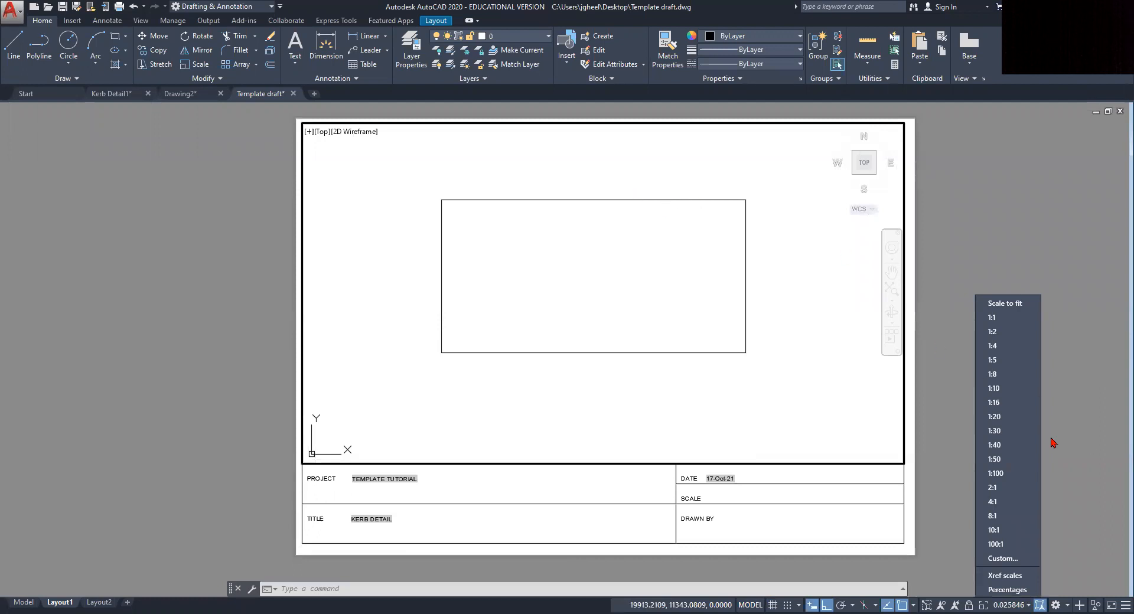
{"action": "left_click", "coordinate": [1000, 476]}
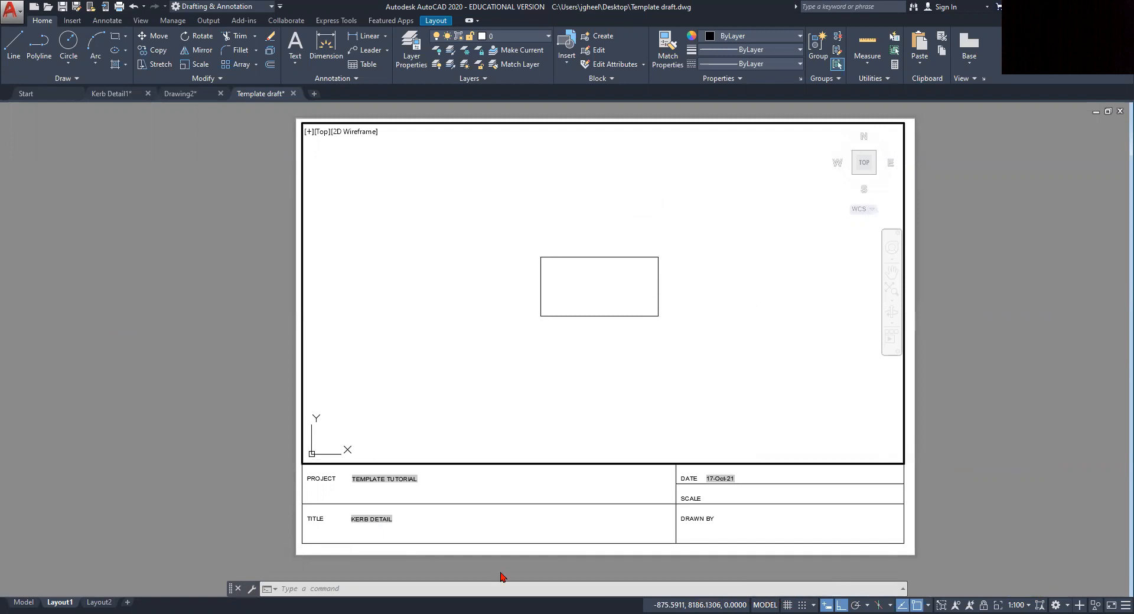
{"action": "double_click", "coordinate": [148, 359]}
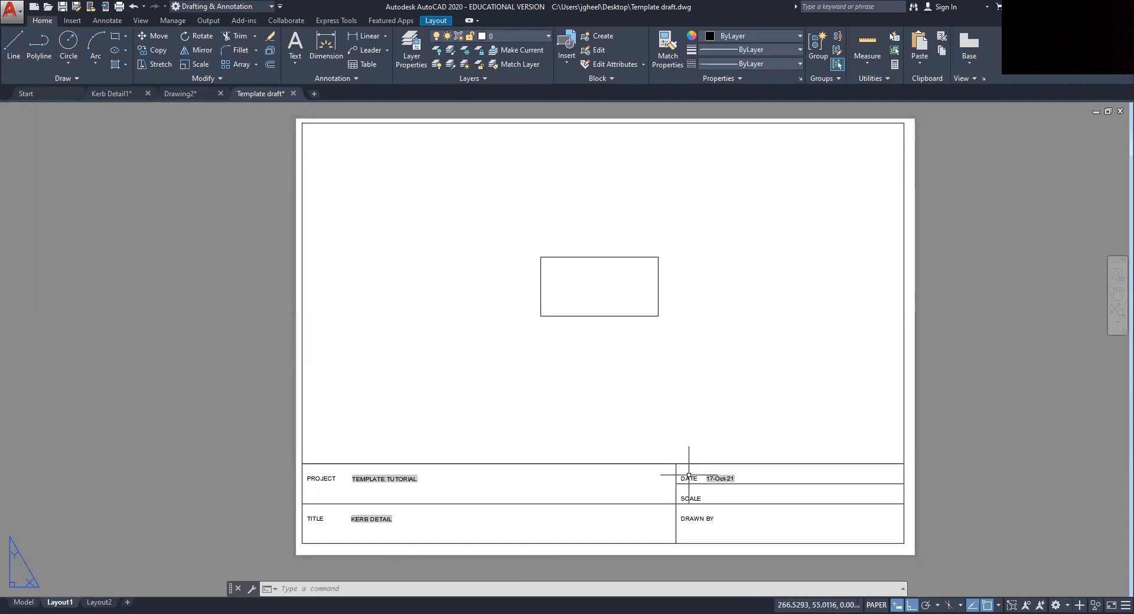
Step: Start a single-line text just after the SCALE label in the title block, keeping the 0 rotation angle
{"action": "scroll", "coordinate": [649, 419], "scroll_direction": "up", "scroll_amount": 3}
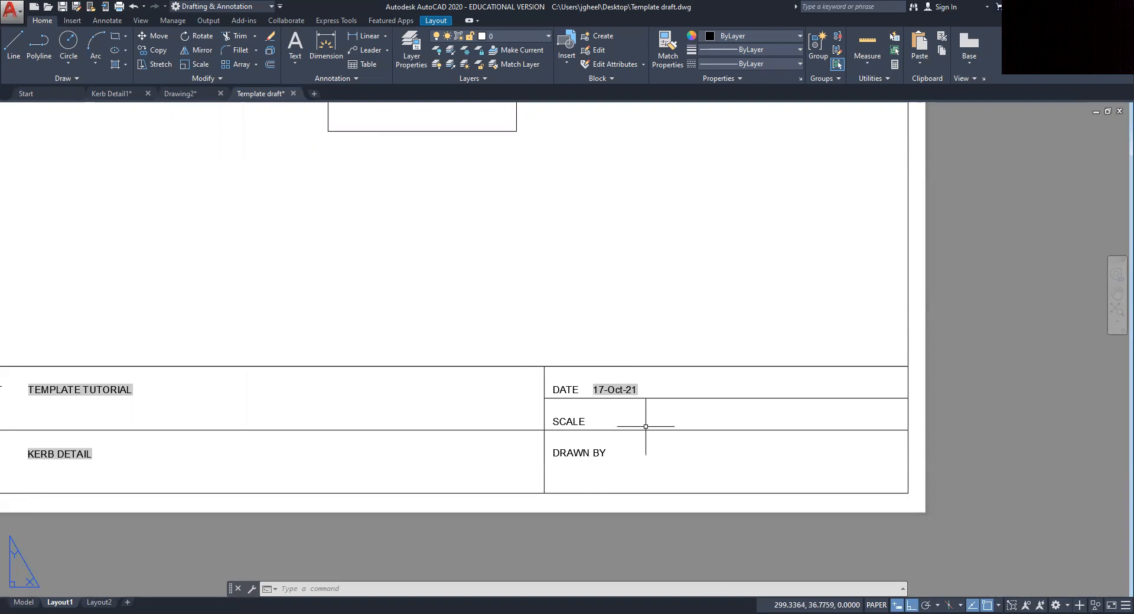
{"action": "left_click", "coordinate": [105, 21]}
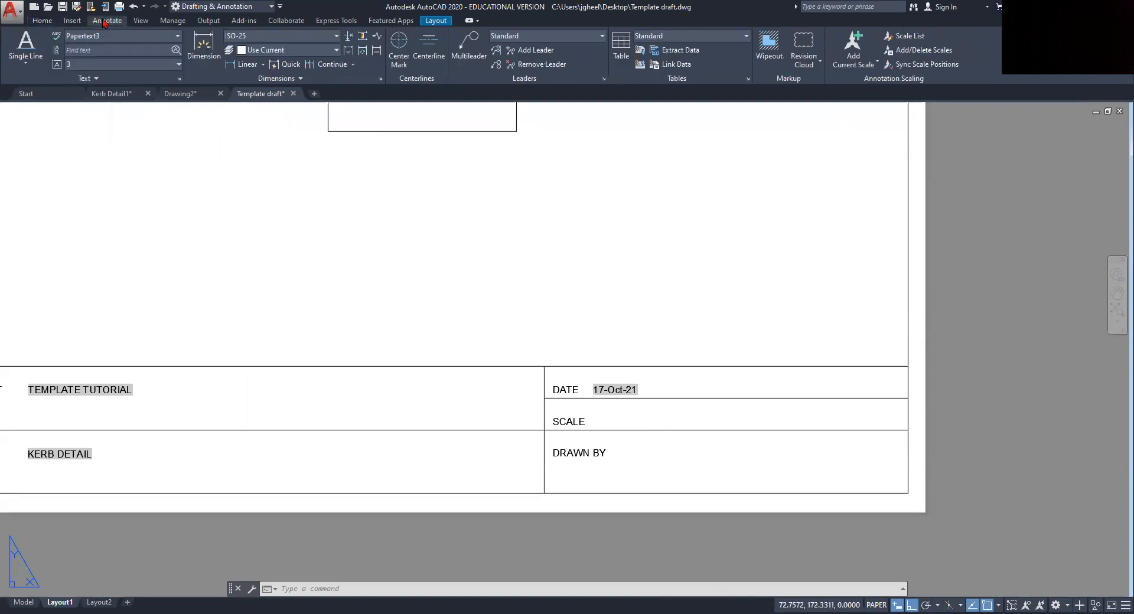
{"action": "left_click", "coordinate": [25, 65]}
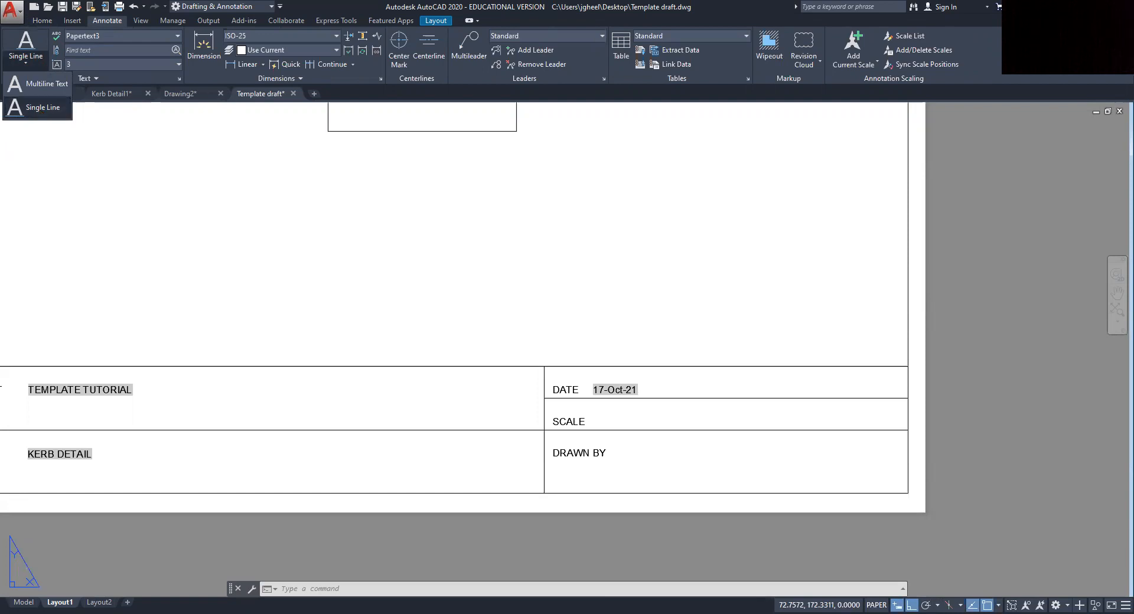
{"action": "left_click", "coordinate": [38, 107]}
{"action": "scroll", "coordinate": [590, 431], "scroll_direction": "up", "scroll_amount": 2}
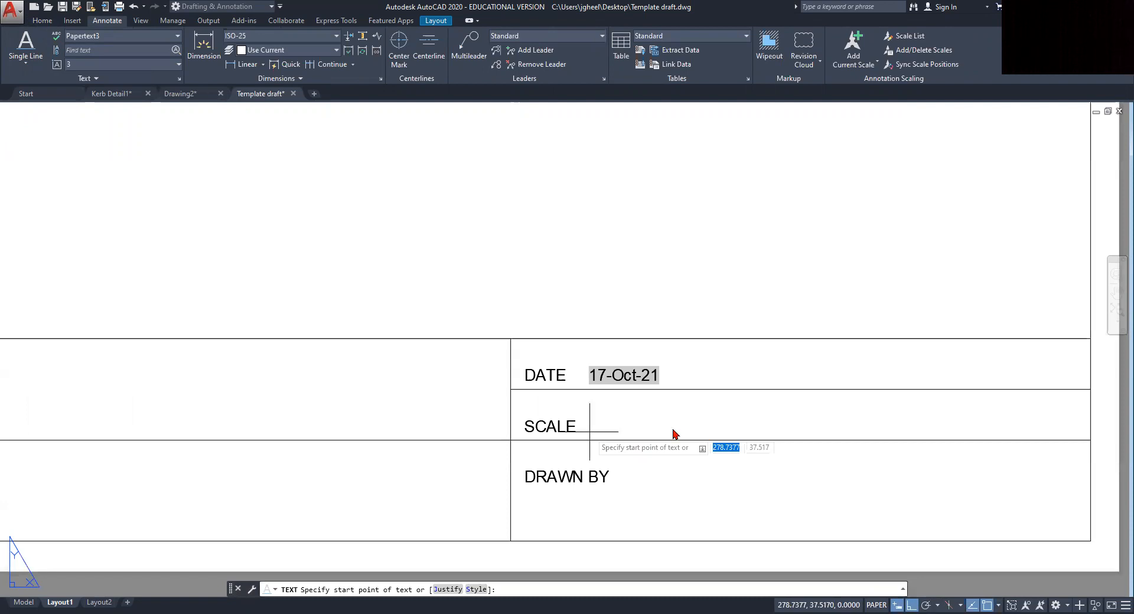
{"action": "left_click", "coordinate": [589, 432]}
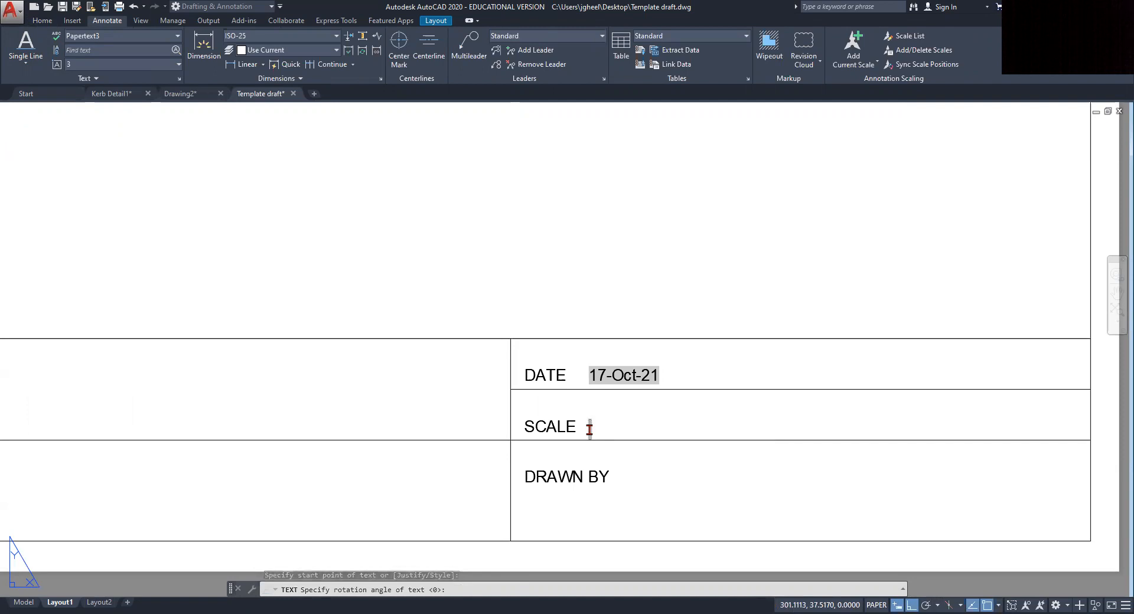
Step: Begin inserting a field in the SCALE text, choosing the Object field from the Objects category
{"action": "right_click", "coordinate": [589, 430]}
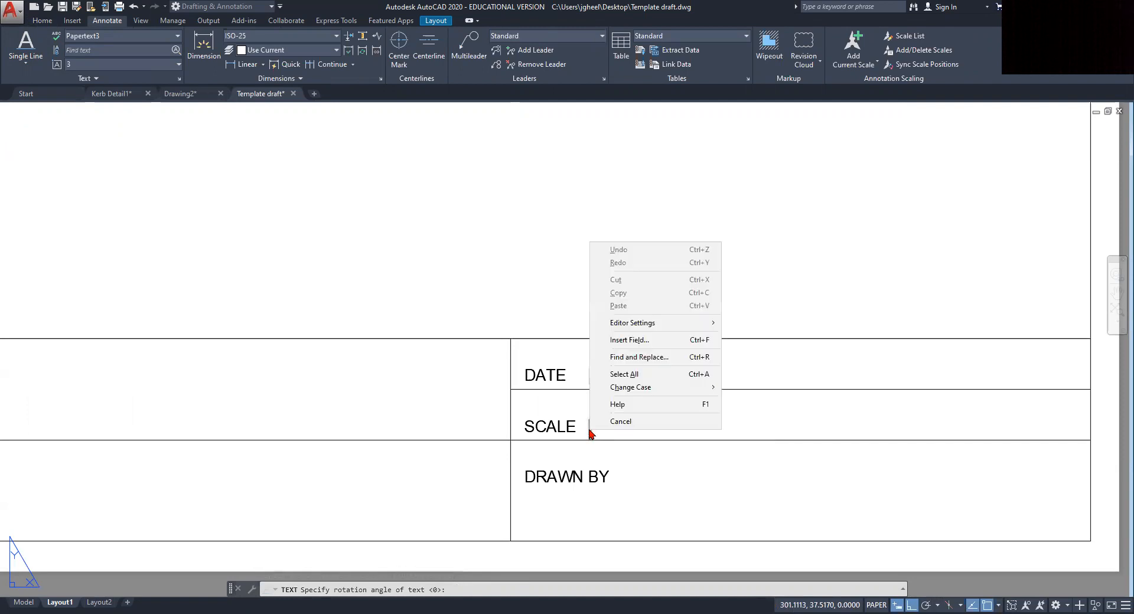
{"action": "left_click", "coordinate": [628, 344]}
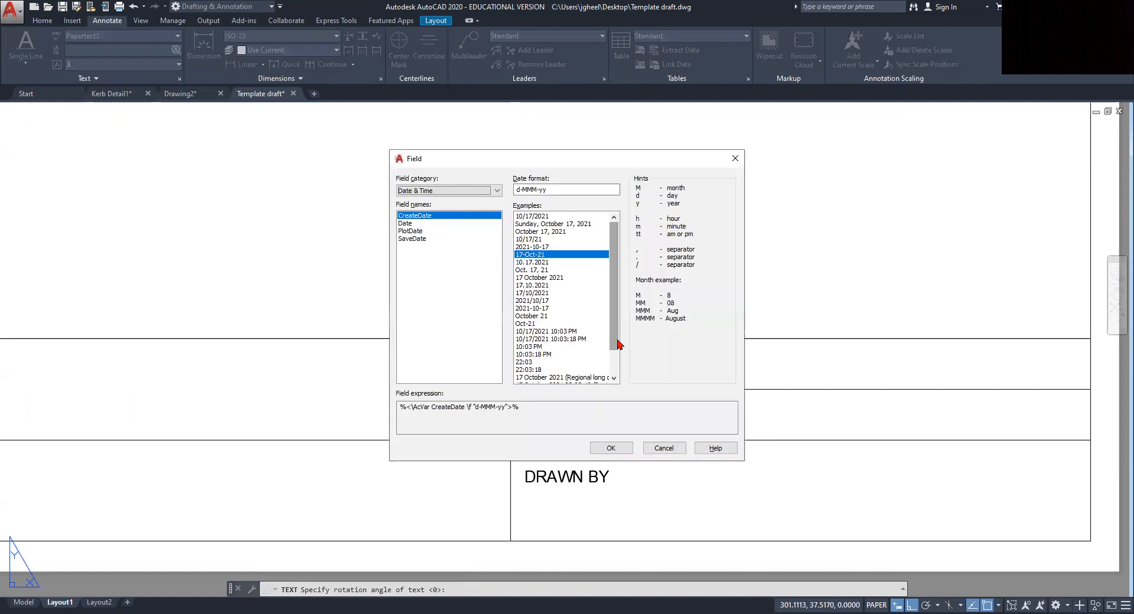
{"action": "left_click", "coordinate": [498, 190]}
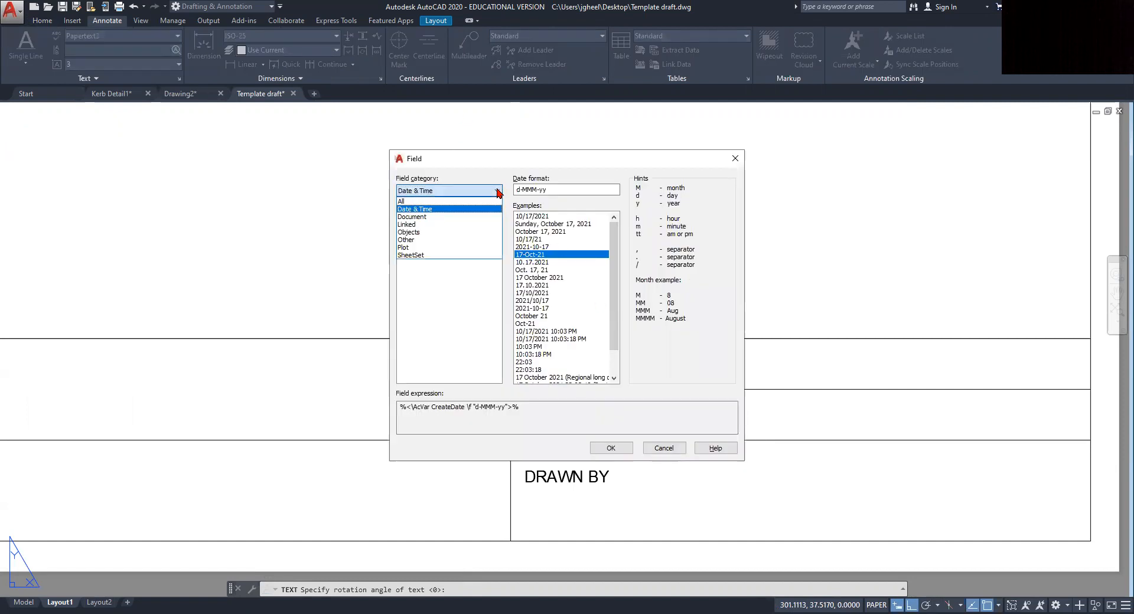
{"action": "left_click", "coordinate": [421, 232]}
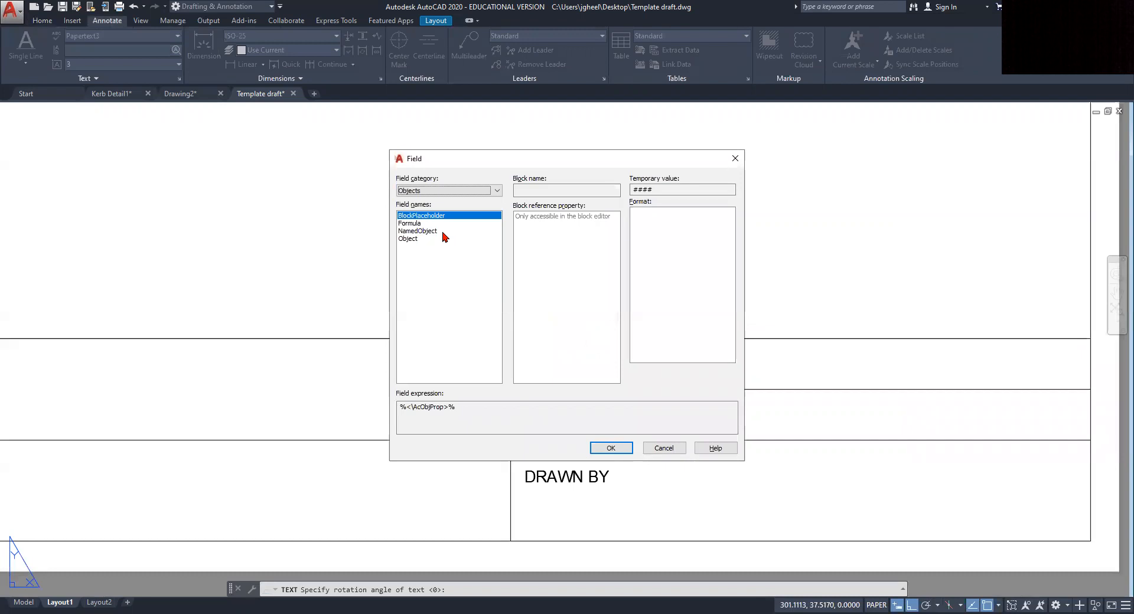
{"action": "left_click", "coordinate": [405, 240]}
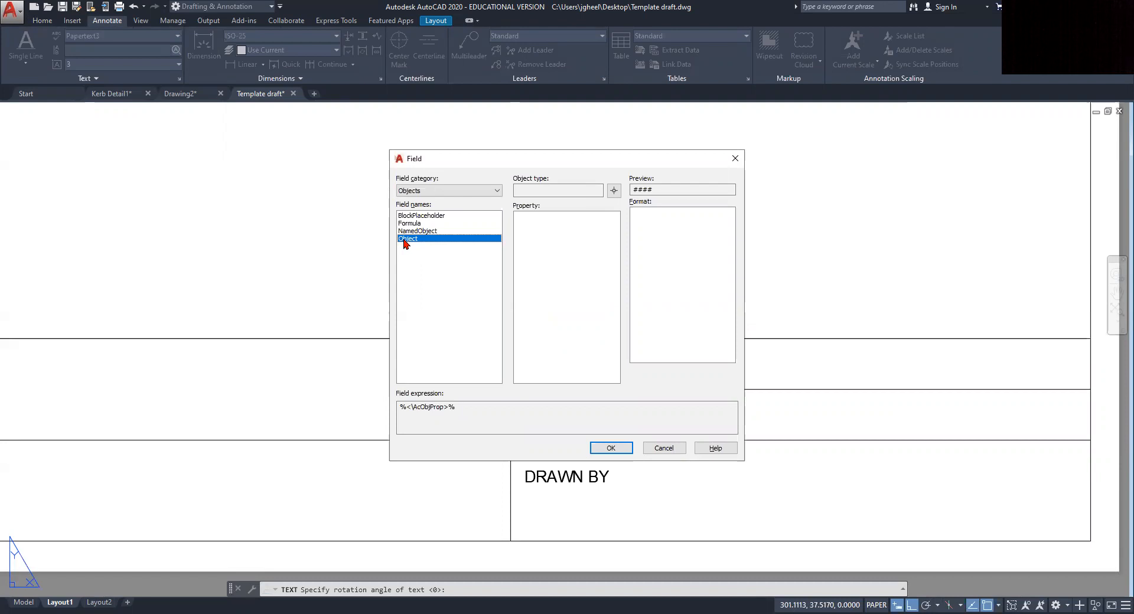
{"action": "left_click", "coordinate": [614, 192]}
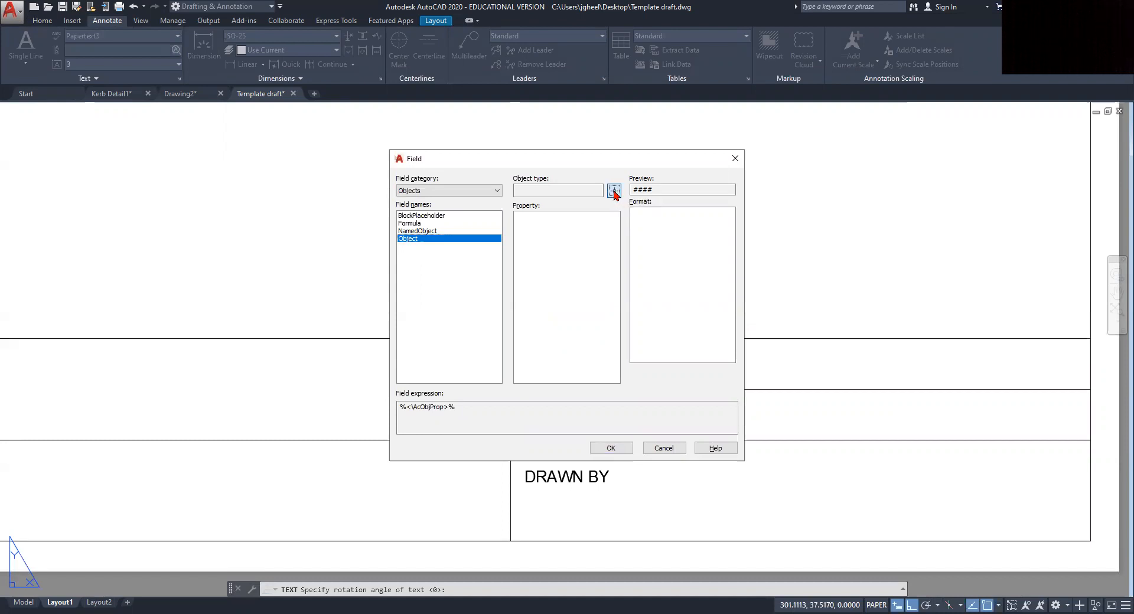
{"action": "scroll", "coordinate": [780, 268], "scroll_direction": "down", "scroll_amount": 2}
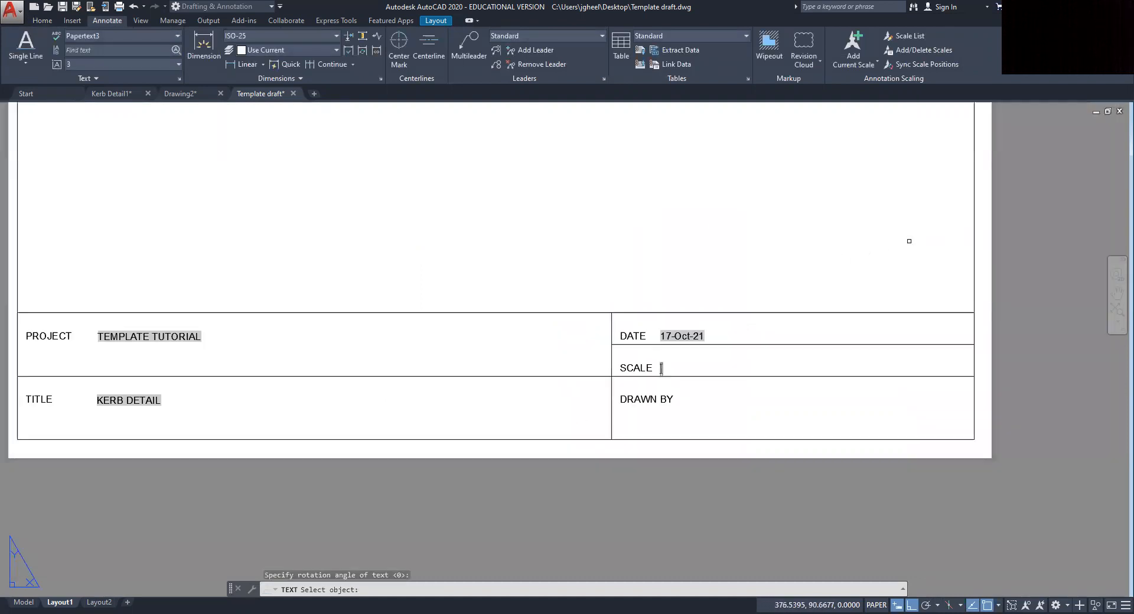
{"action": "left_click", "coordinate": [974, 217]}
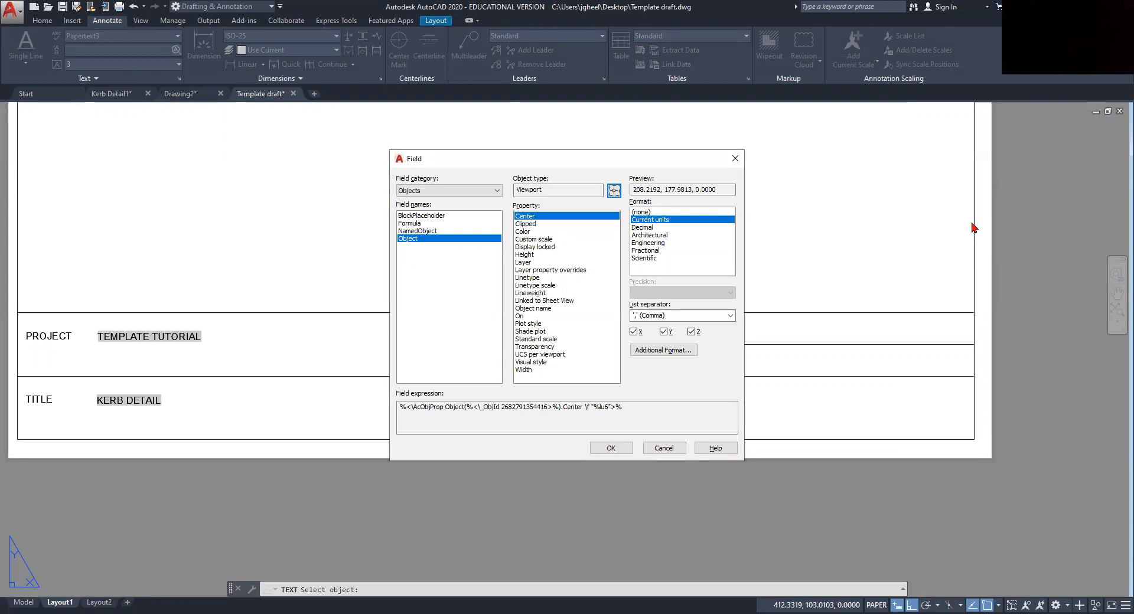
{"action": "left_click", "coordinate": [610, 449]}
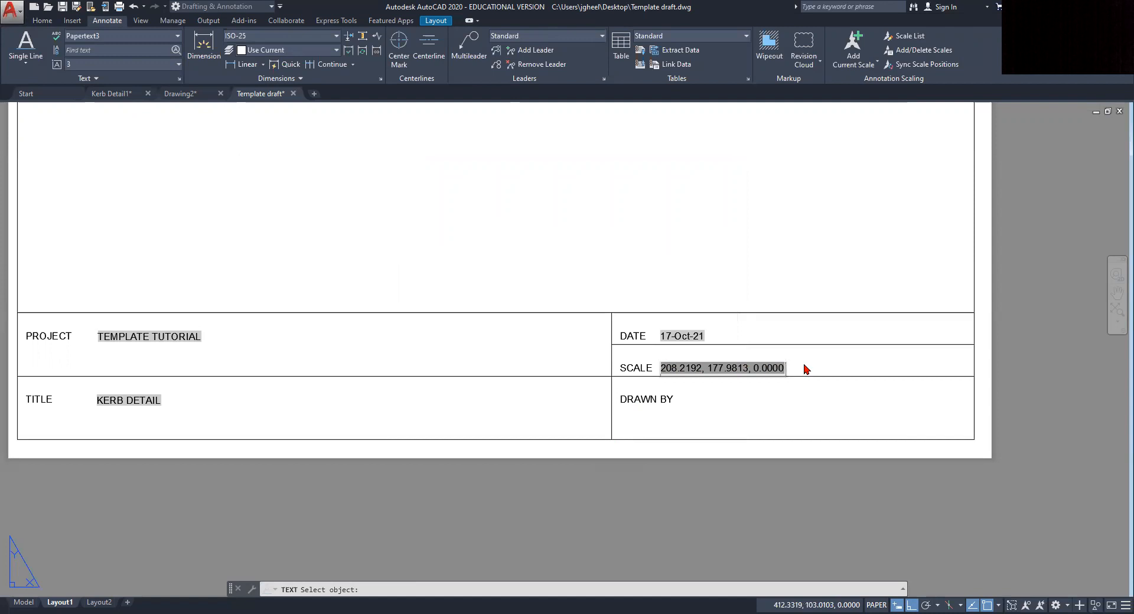
{"action": "key", "text": "Escape"}
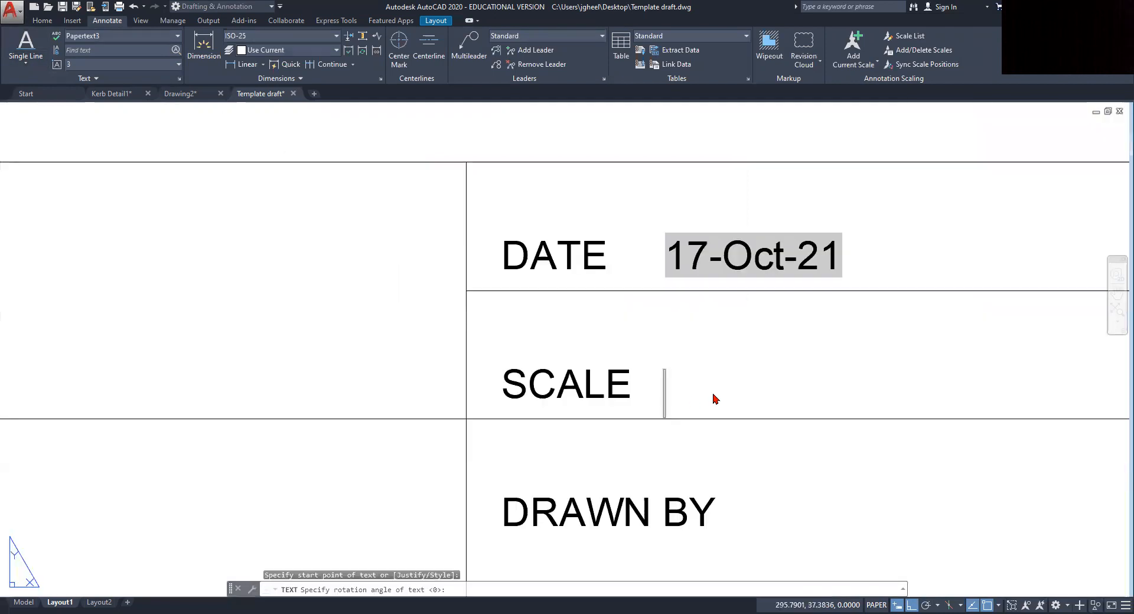
Step: Insert an Object field after the SCALE label that reads the layout viewport's Standard scale in Uppercase format, and finish the text
{"action": "right_click", "coordinate": [665, 399]}
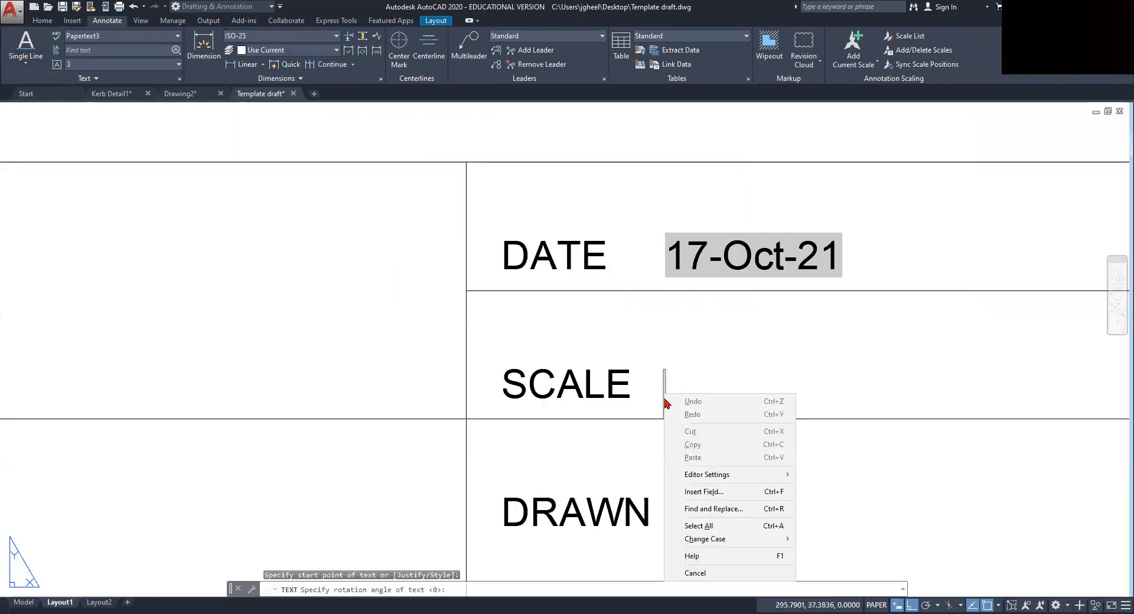
{"action": "left_click", "coordinate": [706, 492]}
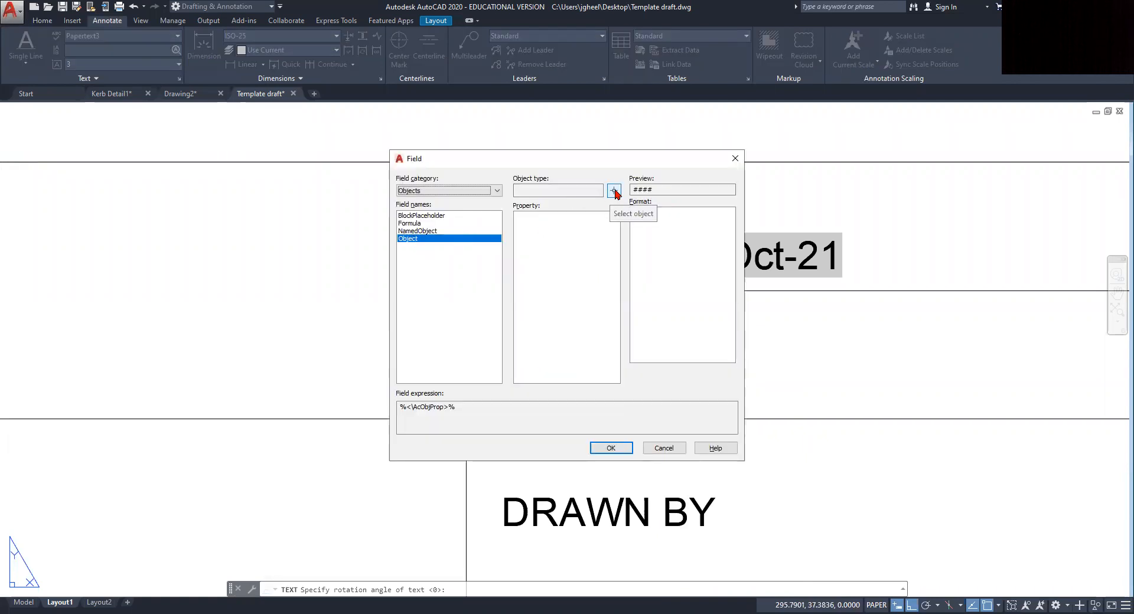
{"action": "left_click", "coordinate": [614, 193]}
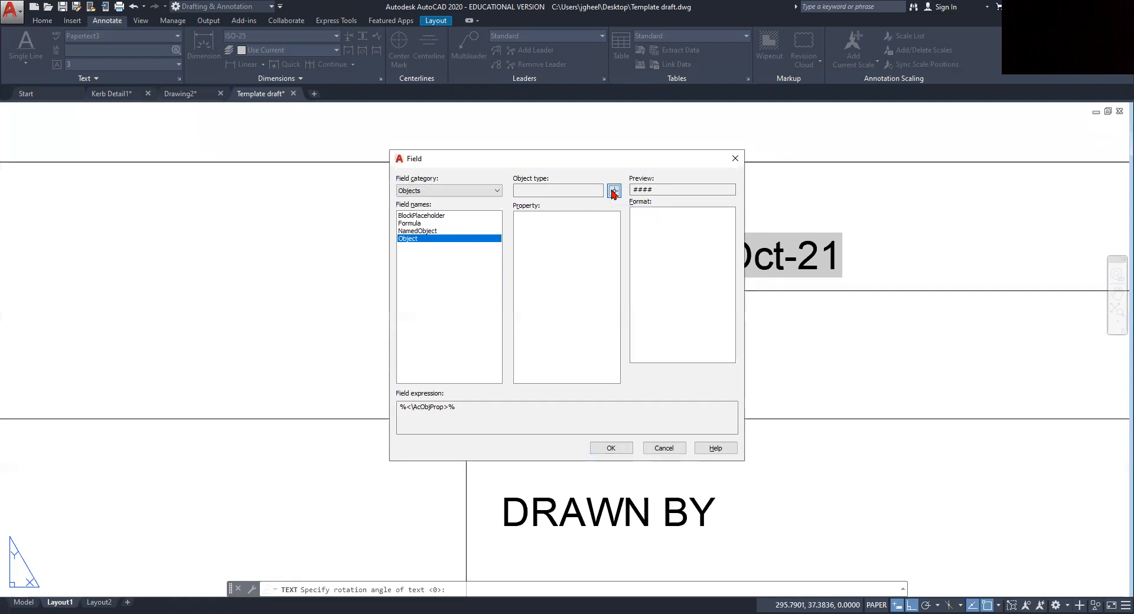
{"action": "middle_click_drag", "start_coordinate": [719, 366], "coordinate": [207, 434]}
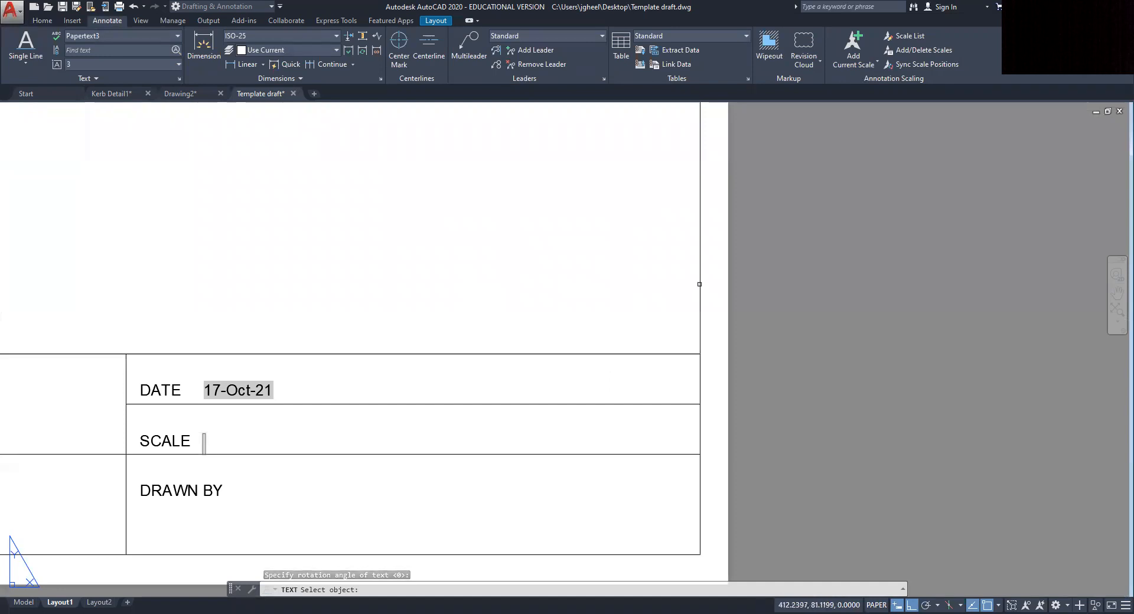
{"action": "left_click", "coordinate": [699, 284]}
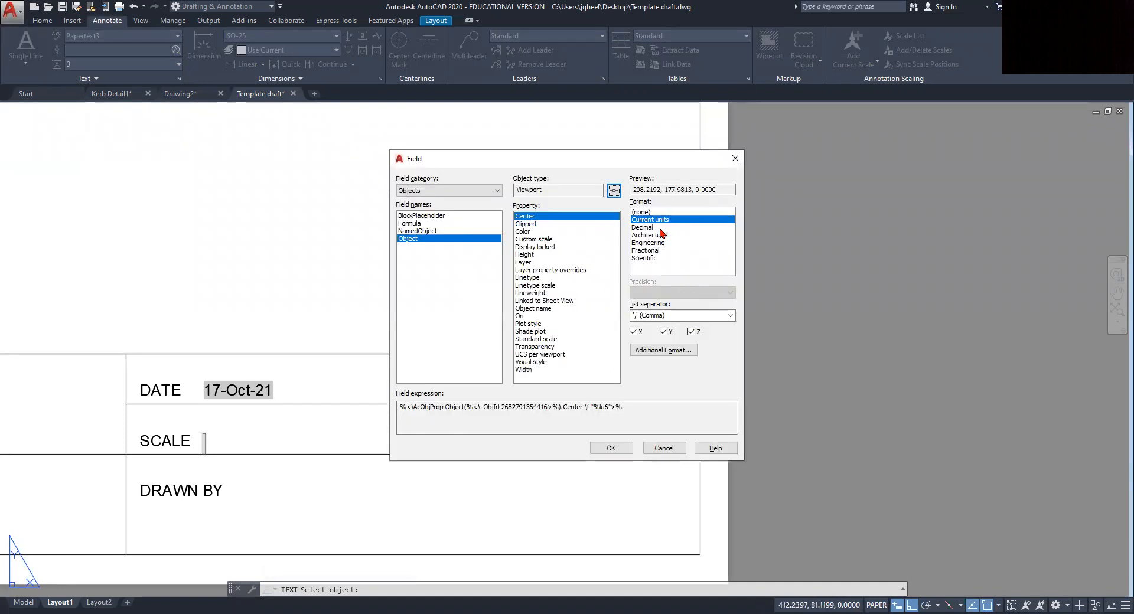
{"action": "left_click", "coordinate": [526, 340]}
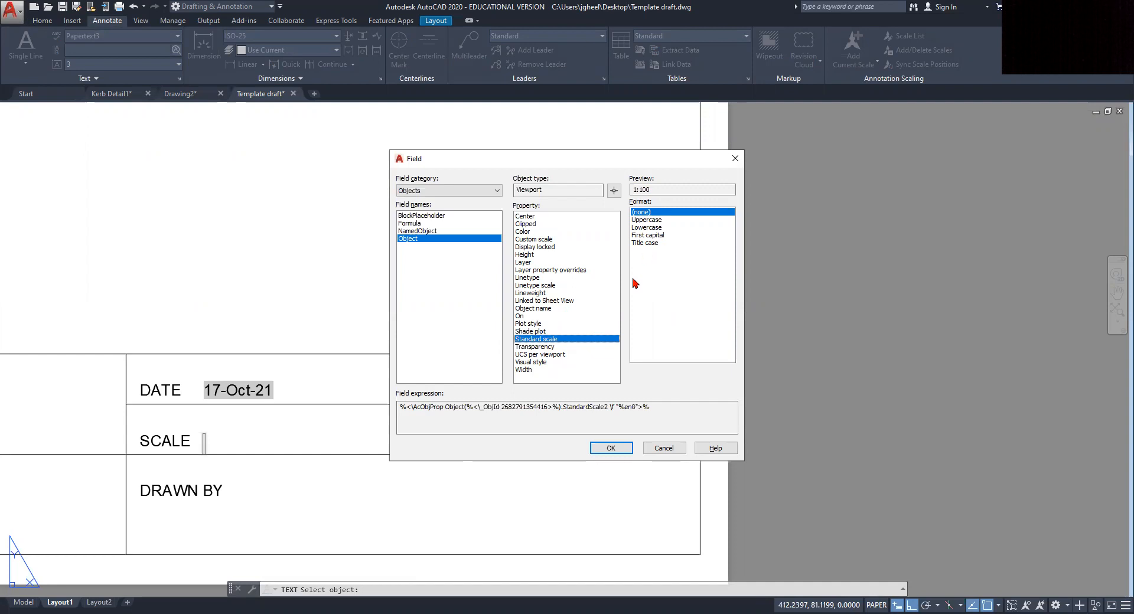
{"action": "left_click", "coordinate": [650, 220]}
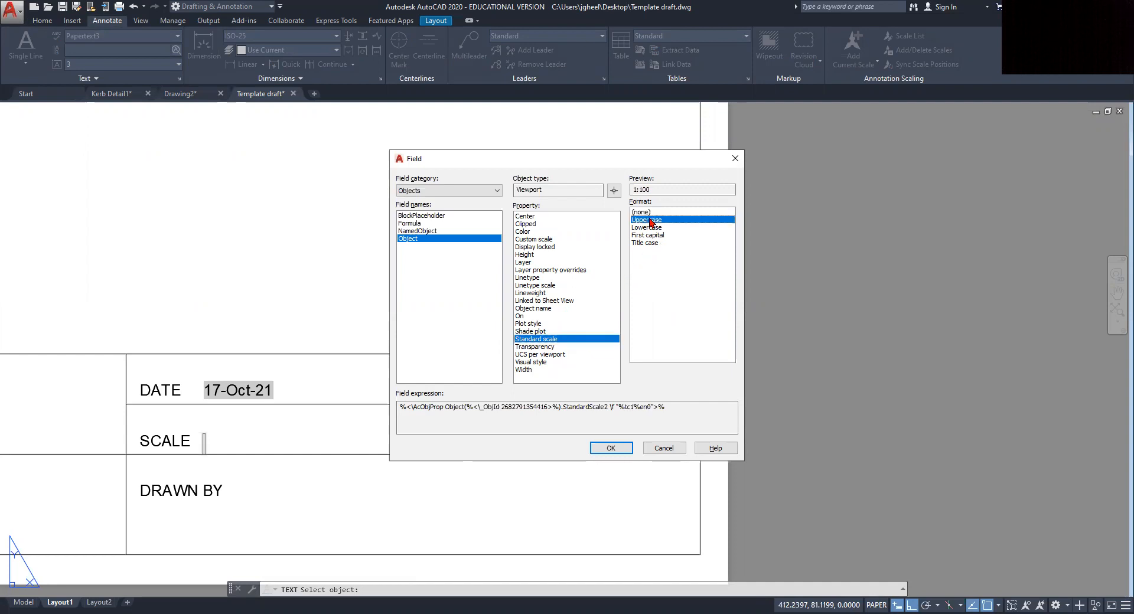
{"action": "left_click", "coordinate": [609, 449]}
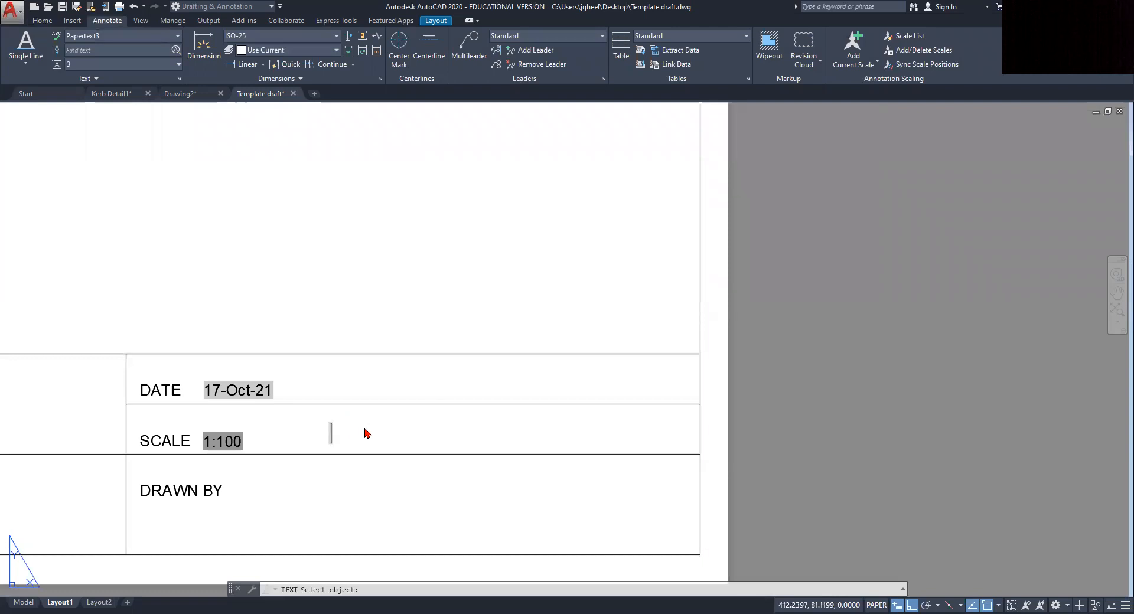
{"action": "key", "text": "Escape"}
Step: Start a single-line text beneath the DRAWN BY label, aligned with the start of the scale entry above
{"action": "scroll", "coordinate": [342, 392], "scroll_direction": "down", "scroll_amount": 2}
{"action": "middle_click_drag", "start_coordinate": [360, 375], "coordinate": [536, 372]}
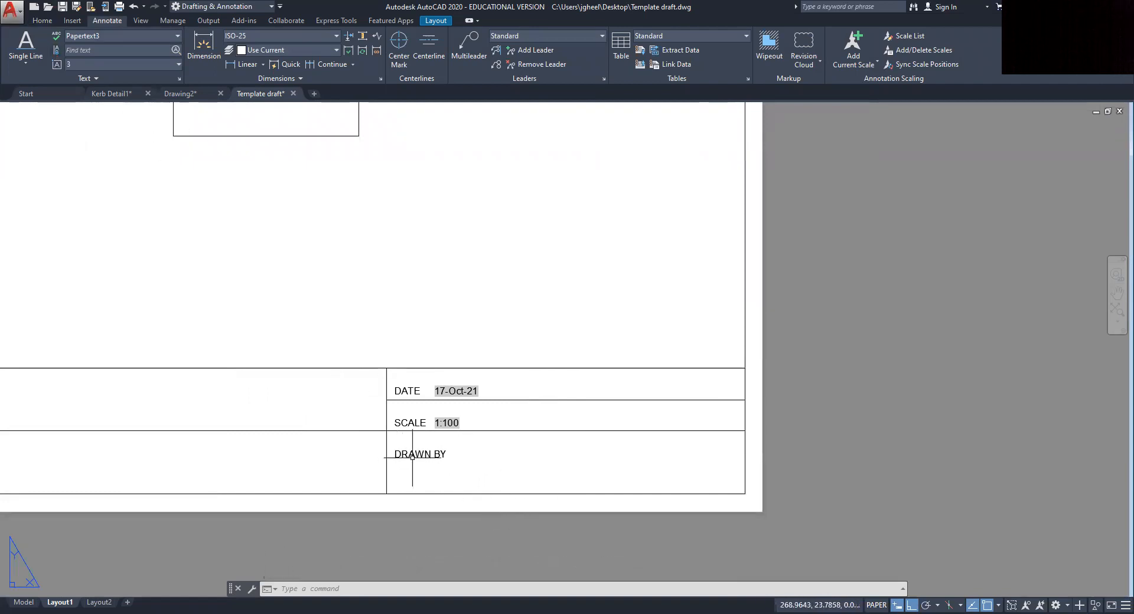
{"action": "left_click", "coordinate": [26, 63]}
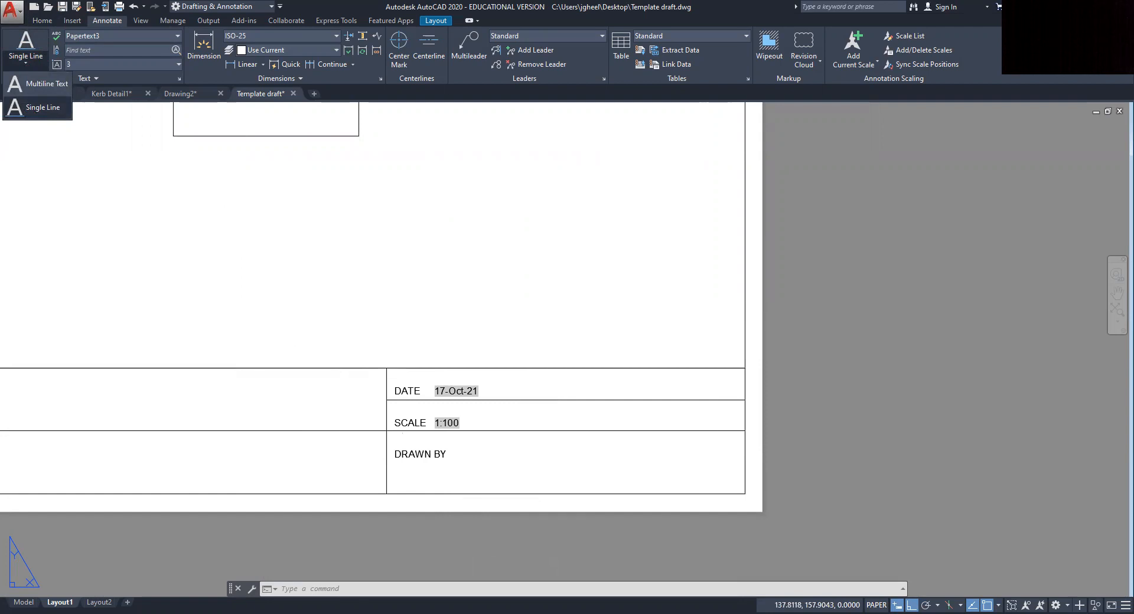
{"action": "left_click", "coordinate": [41, 107]}
{"action": "scroll", "coordinate": [466, 479], "scroll_direction": "up", "scroll_amount": 4}
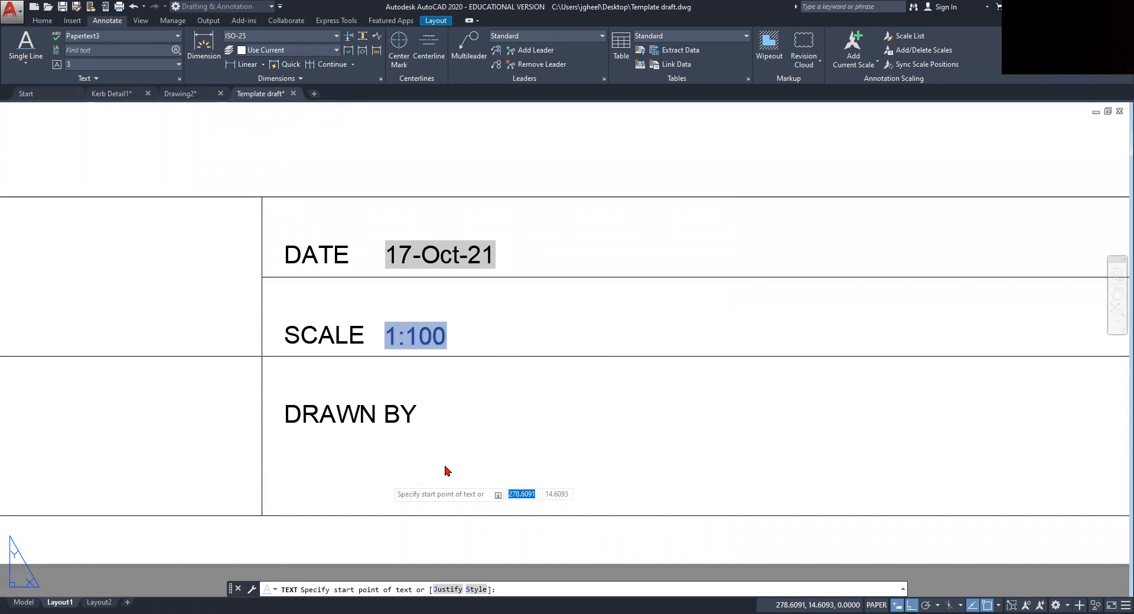
{"action": "left_click", "coordinate": [384, 475]}
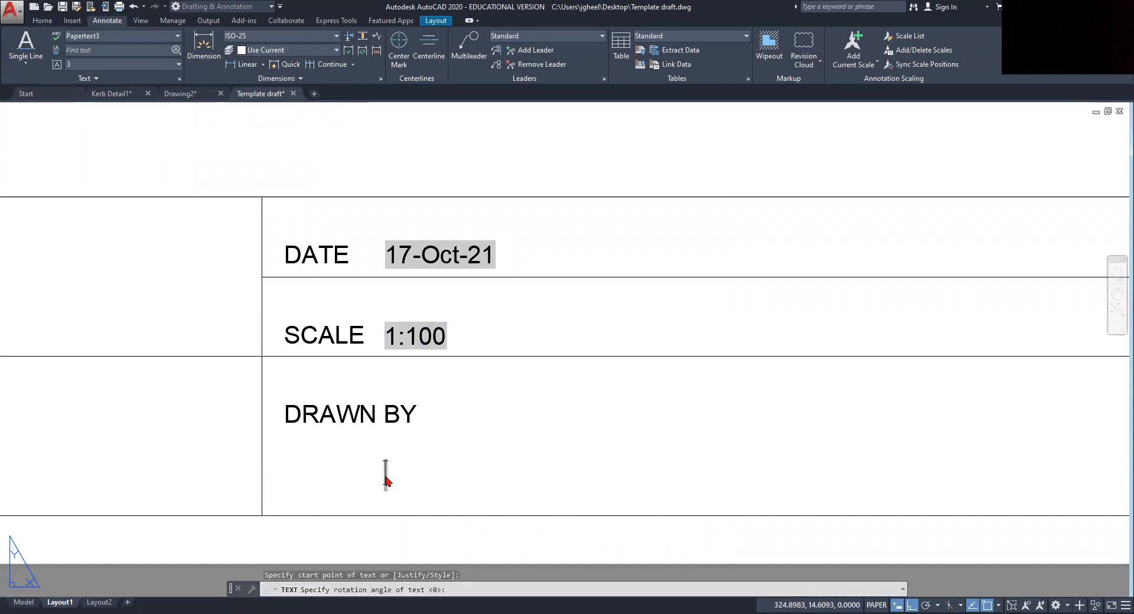
Step: Insert the Author field from the Document category in Uppercase format as the DRAWN BY entry, and finish the text
{"action": "right_click", "coordinate": [387, 480]}
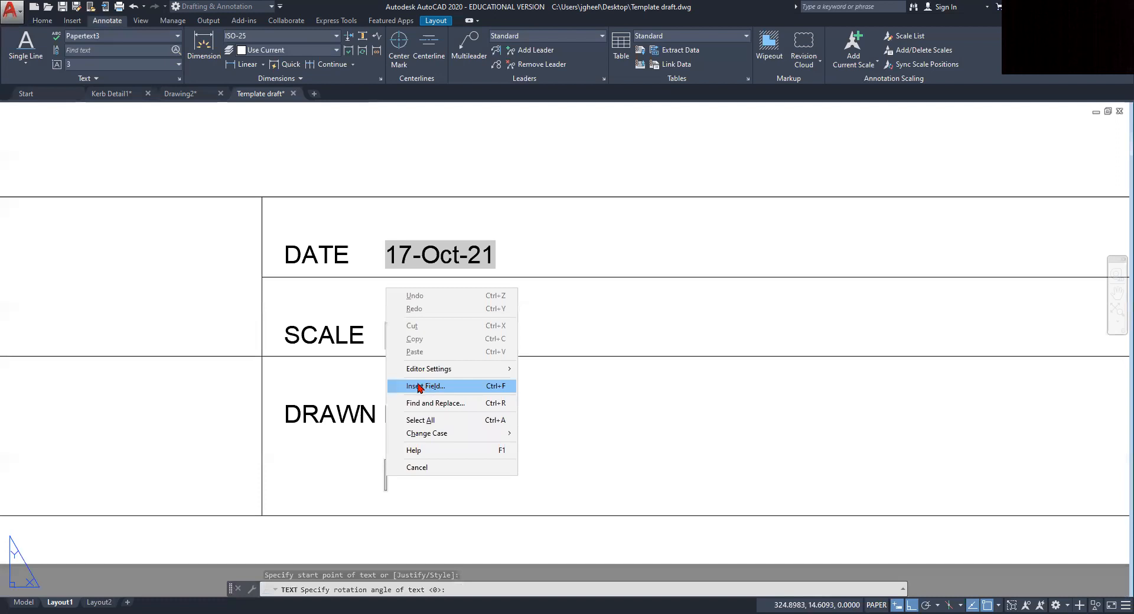
{"action": "left_click", "coordinate": [420, 386]}
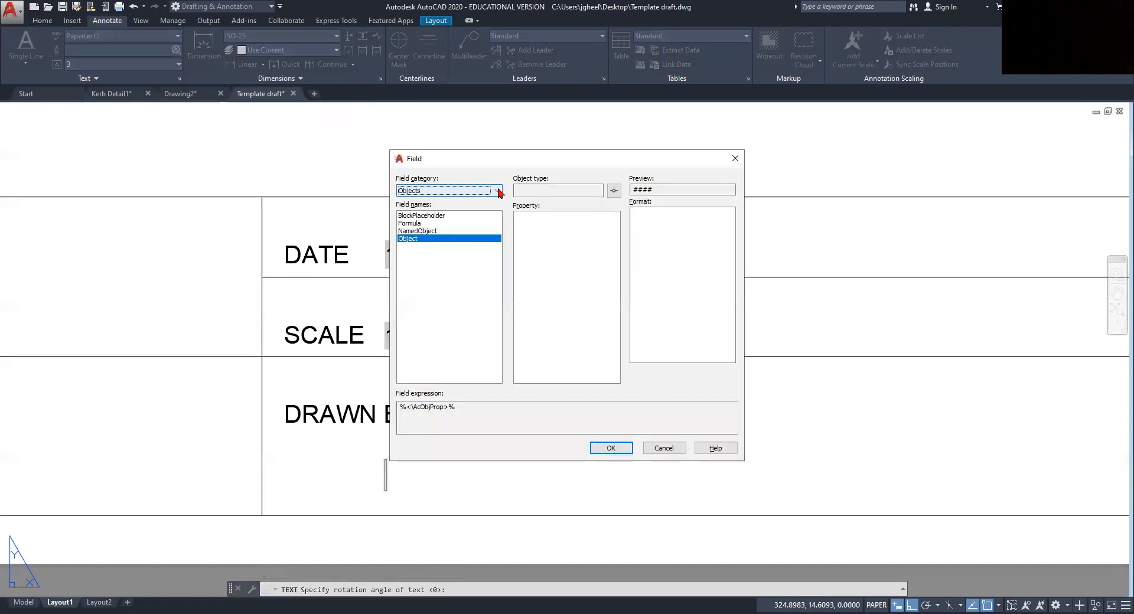
{"action": "left_click", "coordinate": [498, 191]}
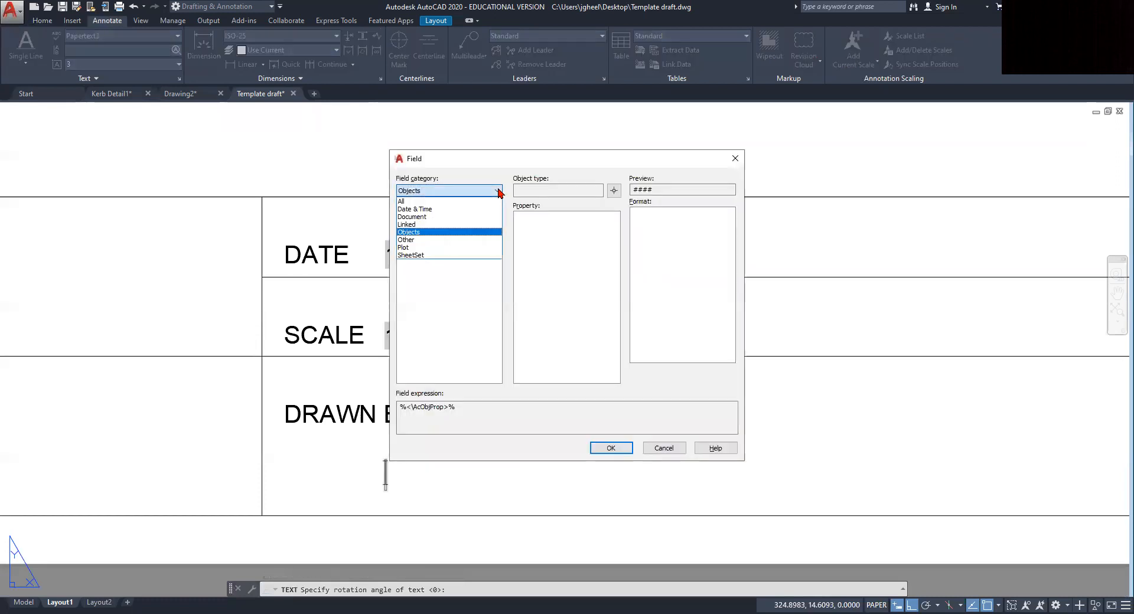
{"action": "left_click", "coordinate": [429, 216]}
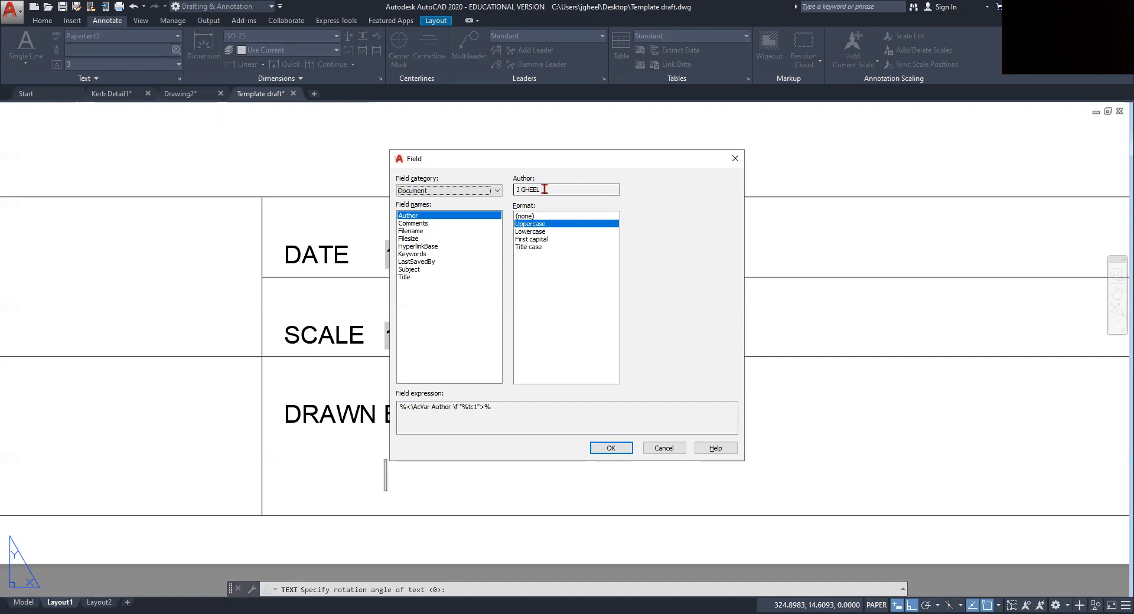
{"action": "left_click", "coordinate": [612, 449]}
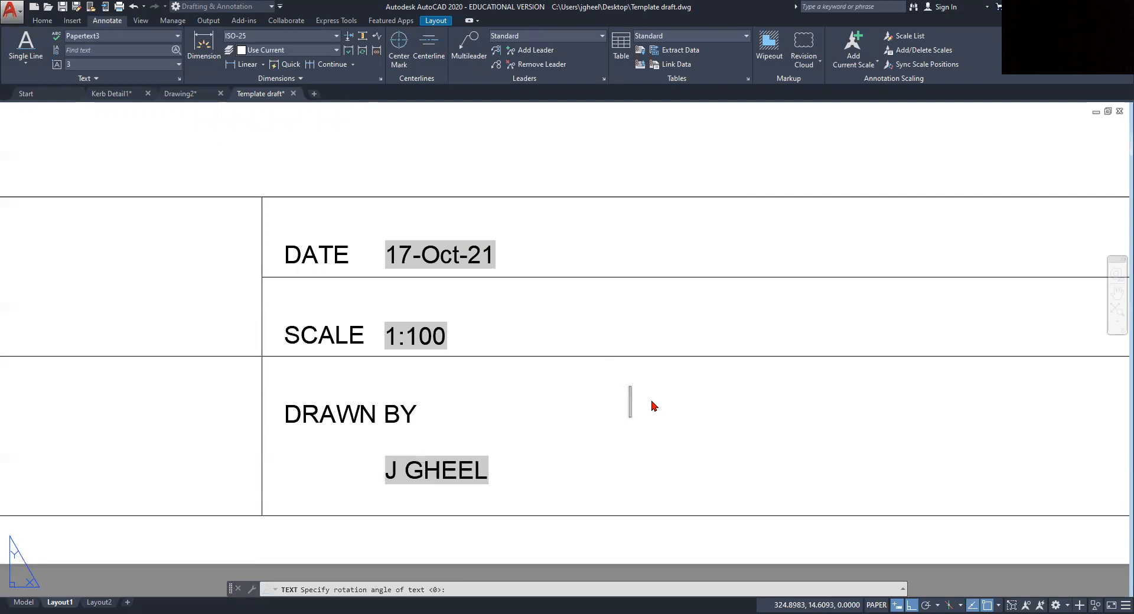
{"action": "key", "text": "Escape"}
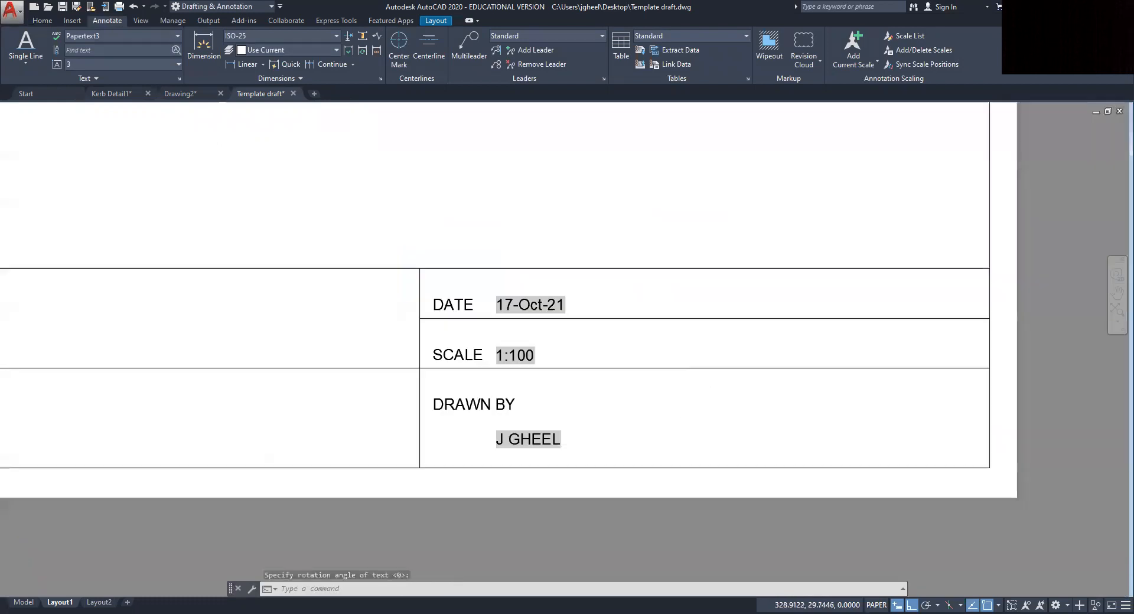
Step: Examine the filled title block entries and the rectangle shown in the viewport above
{"action": "scroll", "coordinate": [754, 356], "scroll_direction": "down", "scroll_amount": 5}
{"action": "middle_click_drag", "start_coordinate": [754, 356], "coordinate": [643, 425]}
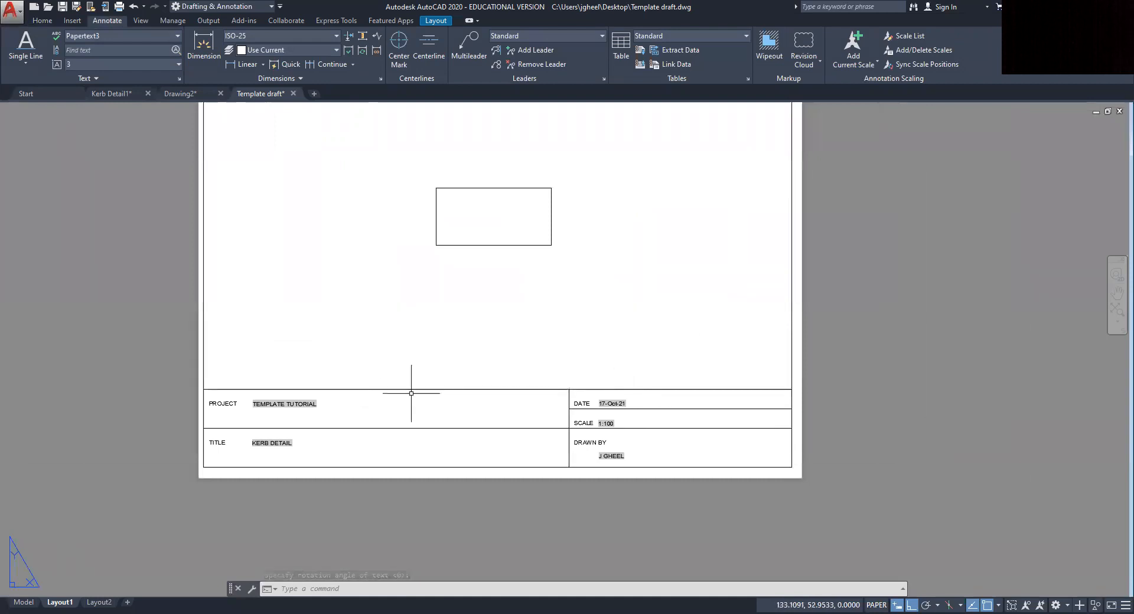
{"action": "scroll", "coordinate": [615, 423], "scroll_direction": "up", "scroll_amount": 2}
{"action": "scroll", "coordinate": [617, 420], "scroll_direction": "down", "scroll_amount": 2}
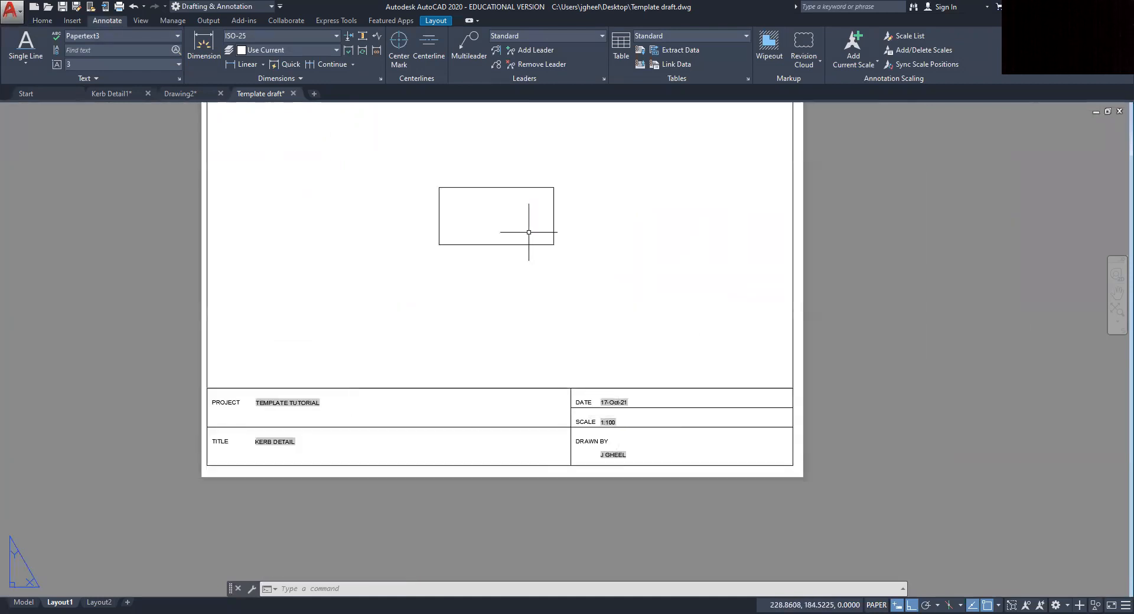
{"action": "scroll", "coordinate": [579, 406], "scroll_direction": "up", "scroll_amount": 2}
{"action": "scroll", "coordinate": [581, 407], "scroll_direction": "down", "scroll_amount": 2}
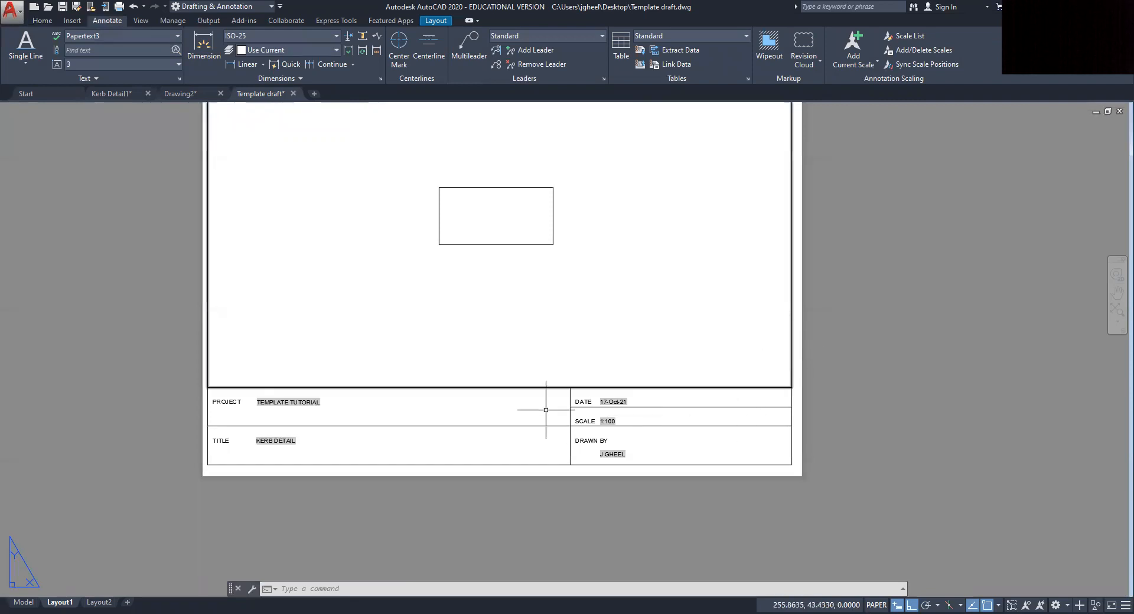
{"action": "left_click", "coordinate": [269, 404]}
{"action": "key", "text": "Escape"}
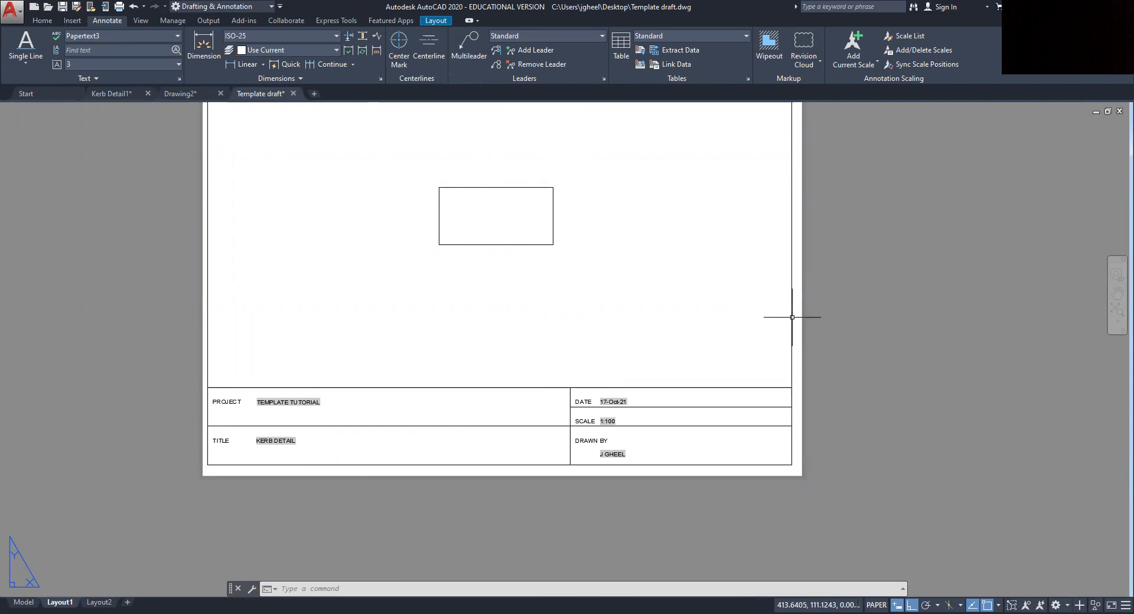
Step: Activate model space inside the layout viewport and set the viewport scale to 1:50
{"action": "left_click", "coordinate": [622, 280]}
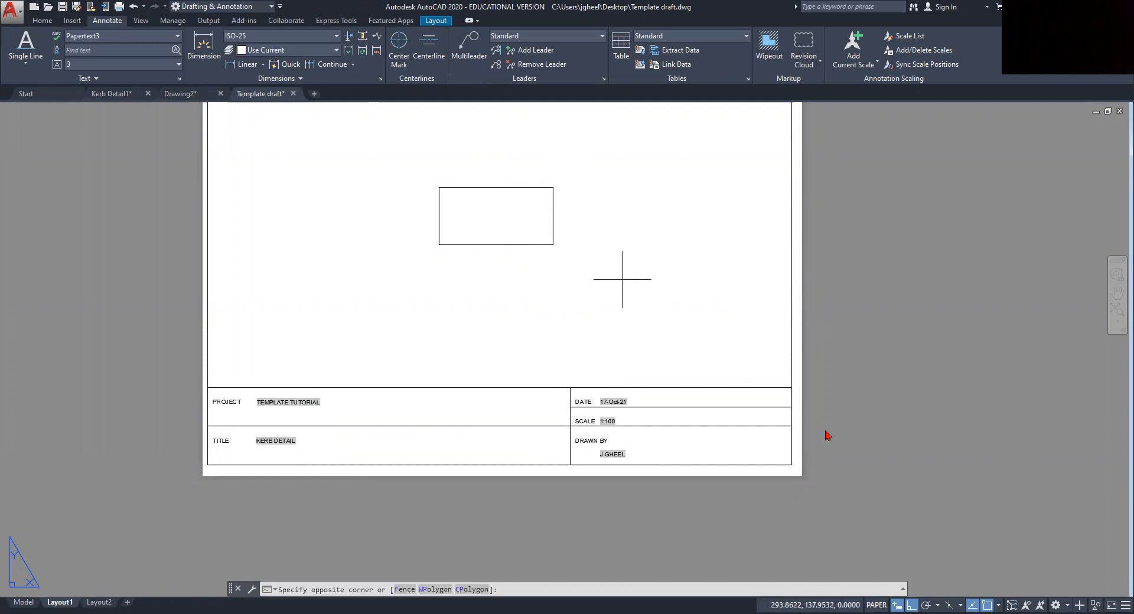
{"action": "left_click", "coordinate": [1026, 602]}
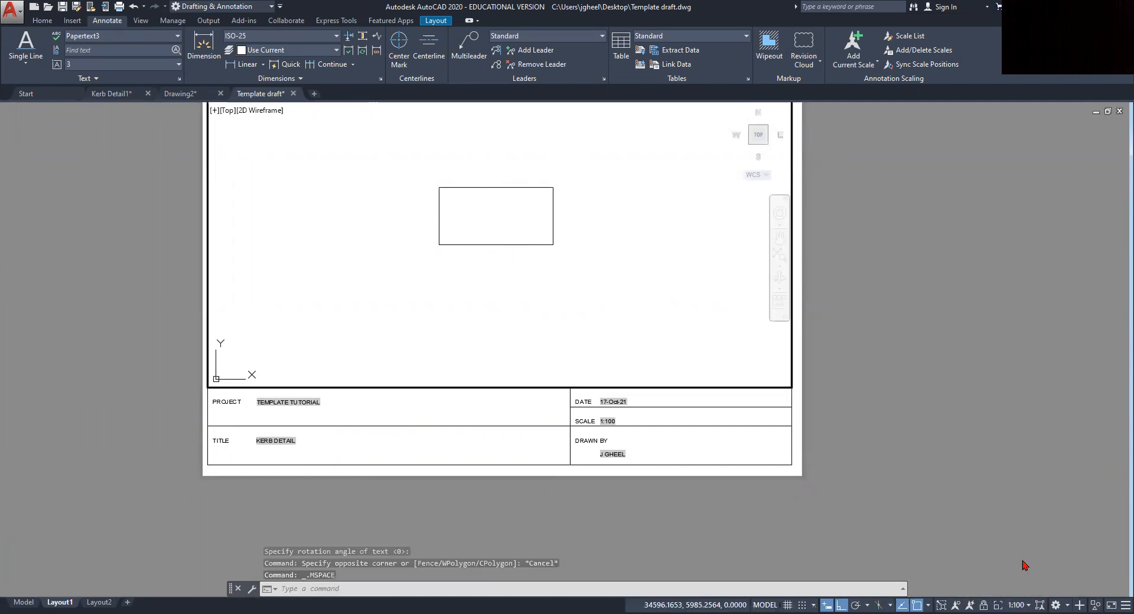
{"action": "left_click", "coordinate": [1028, 602]}
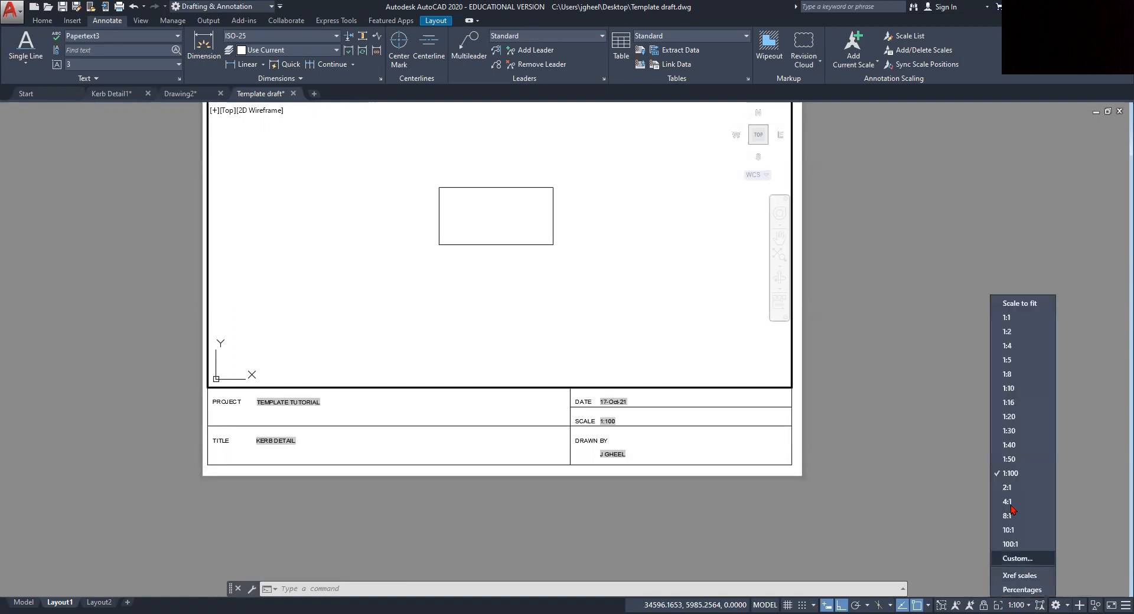
{"action": "left_click", "coordinate": [1008, 459]}
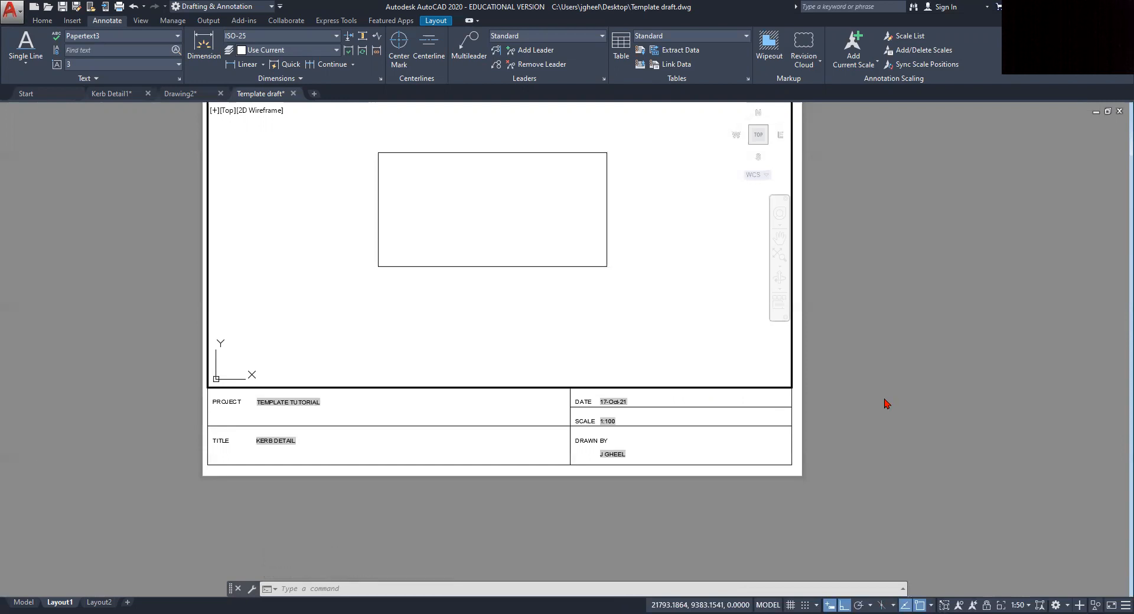
Step: Regenerate all viewports to refresh the SCALE field, and lock the layout viewport
{"action": "type", "text": "rea"}
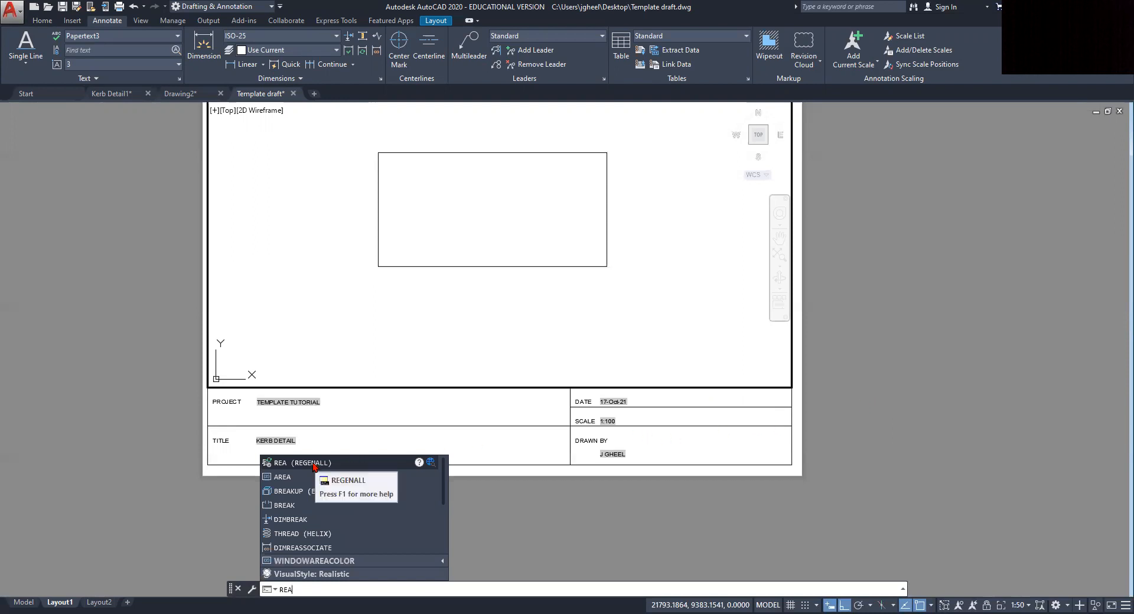
{"action": "key", "text": "Return"}
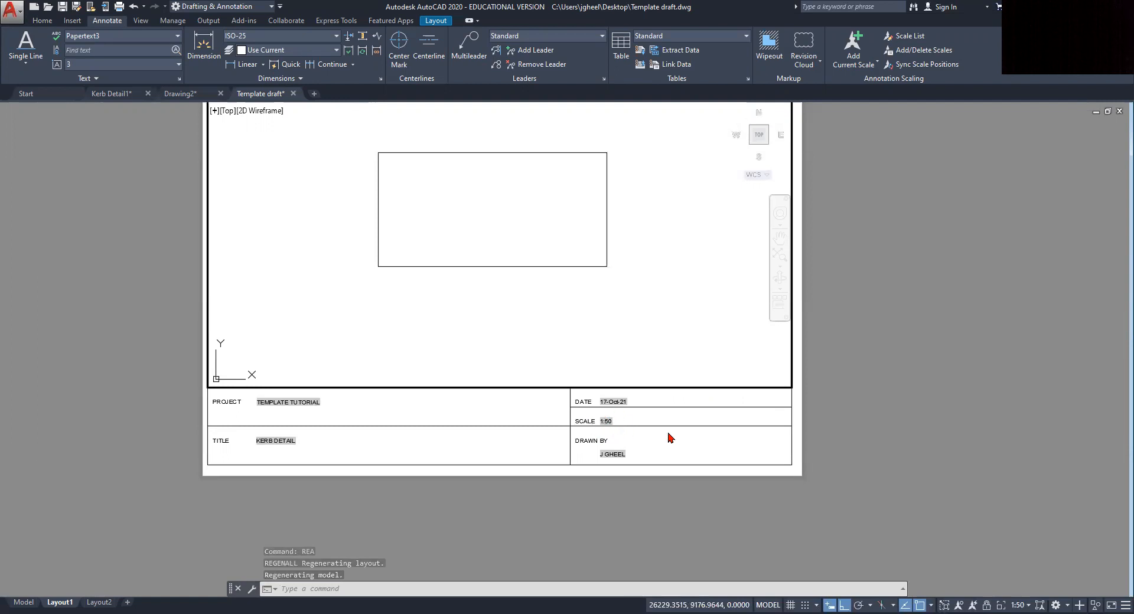
{"action": "left_click", "coordinate": [987, 603]}
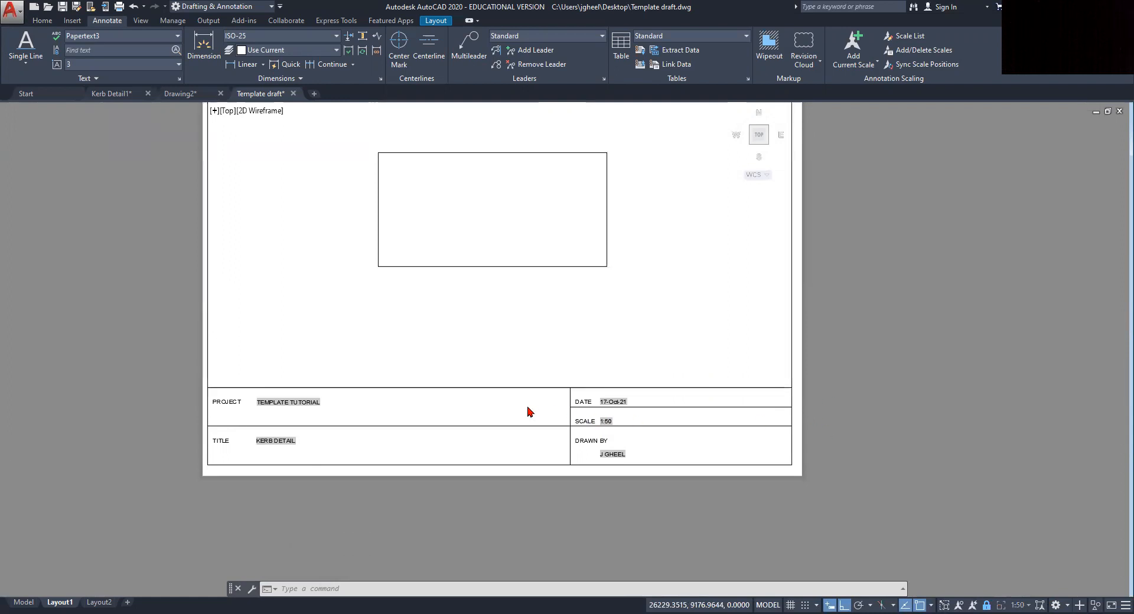
{"action": "scroll", "coordinate": [529, 412], "scroll_direction": "down", "scroll_amount": 2}
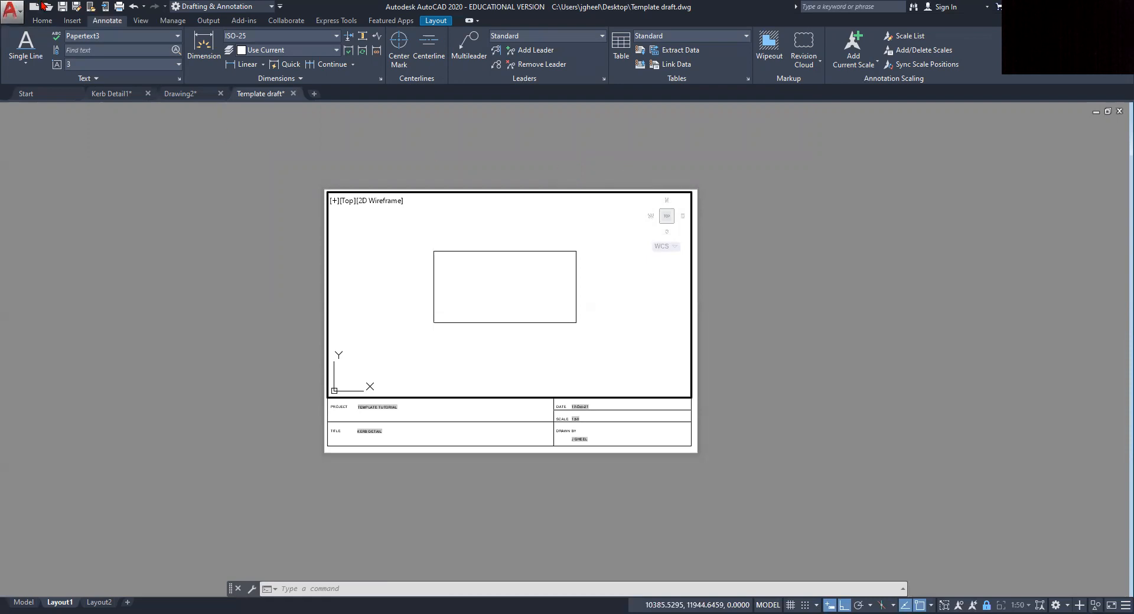
{"action": "left_click", "coordinate": [11, 12]}
{"action": "mouse_move", "coordinate": [40, 161]}
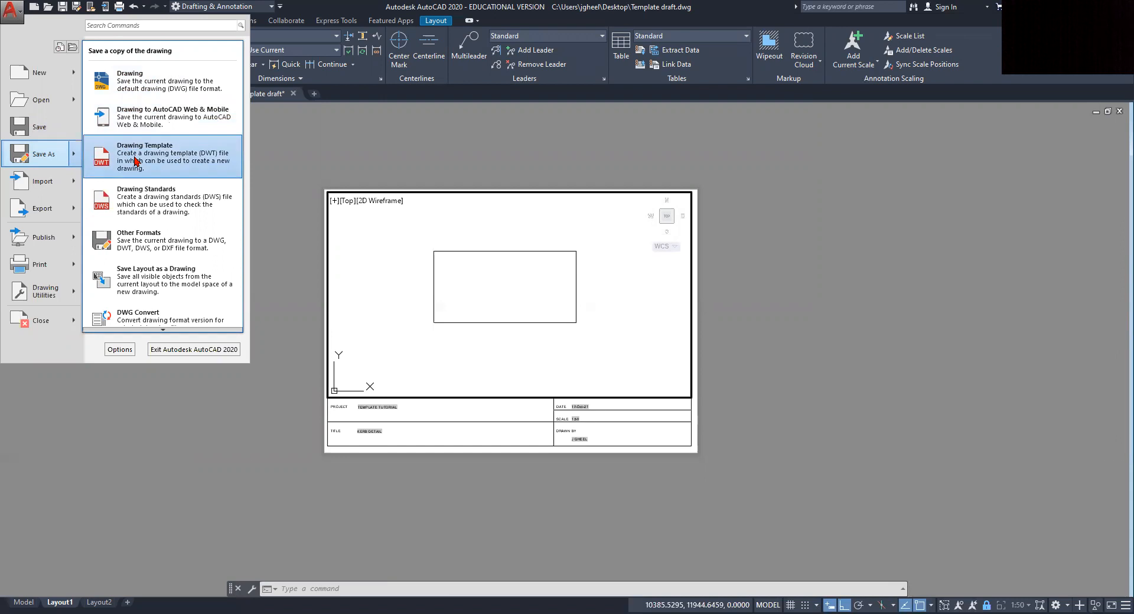
{"action": "left_click", "coordinate": [317, 137]}
Step: Erase the test rectangle from model space and return to Layout1
{"action": "left_click", "coordinate": [24, 601]}
{"action": "left_click", "coordinate": [269, 191]}
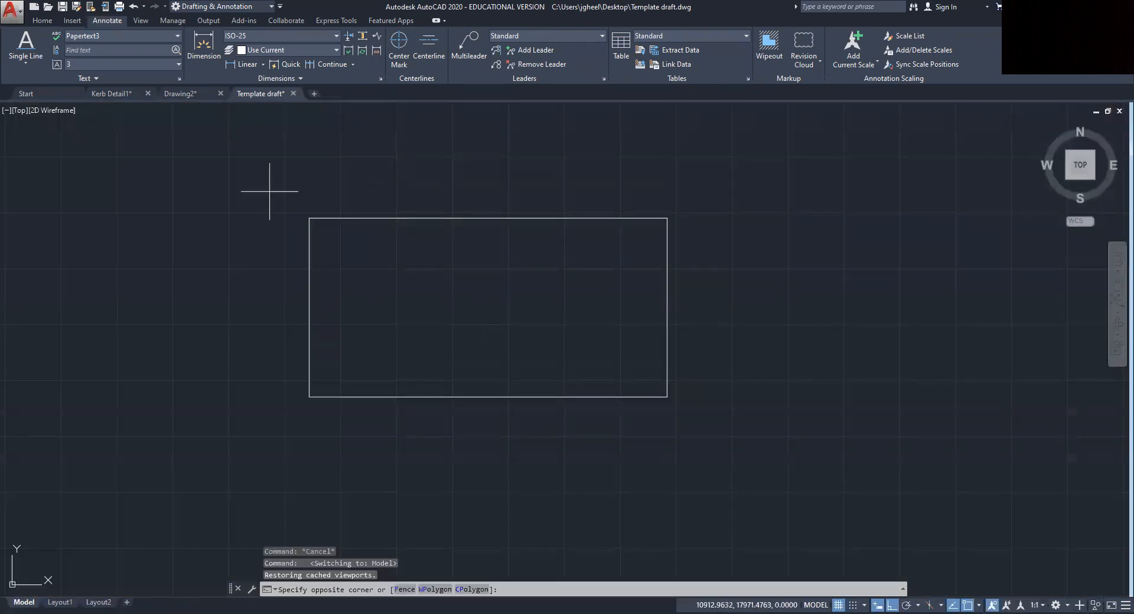
{"action": "left_click", "coordinate": [703, 426]}
{"action": "key", "text": "Delete"}
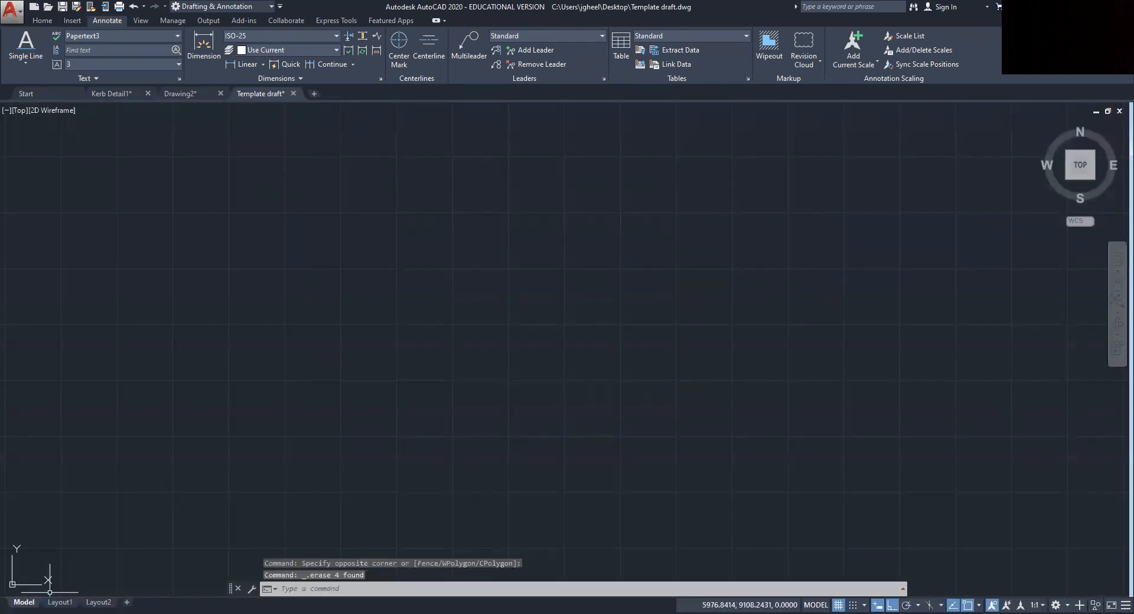
{"action": "left_click", "coordinate": [56, 602]}
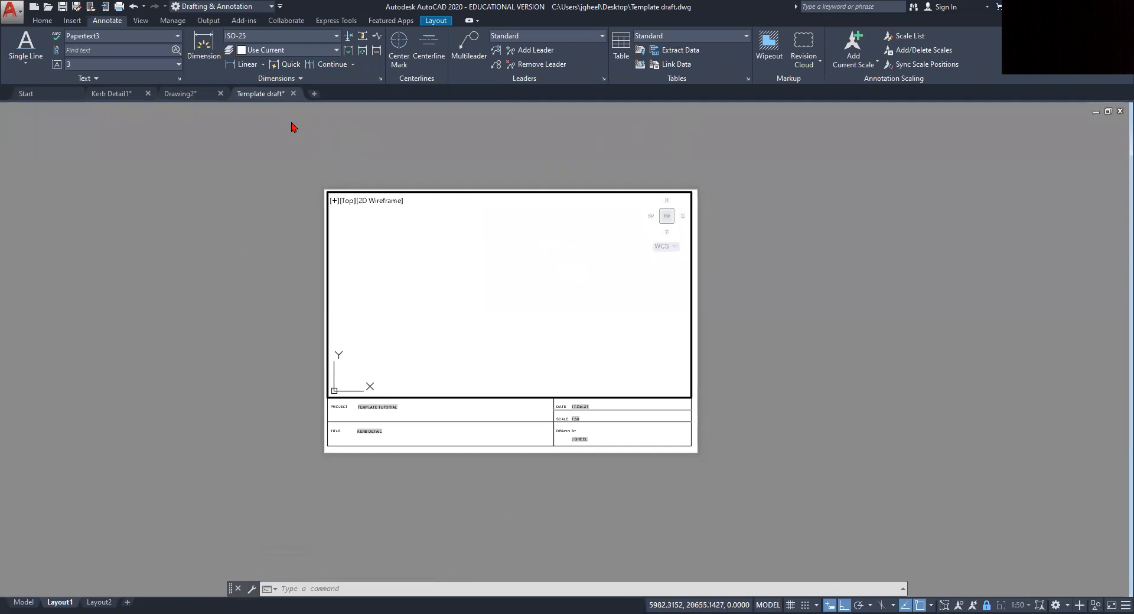
Step: Save the drawing as an AutoCAD Drawing Template (*.dwt) named Fields Template, accepting Metric measurement in the template options
{"action": "left_click", "coordinate": [17, 17]}
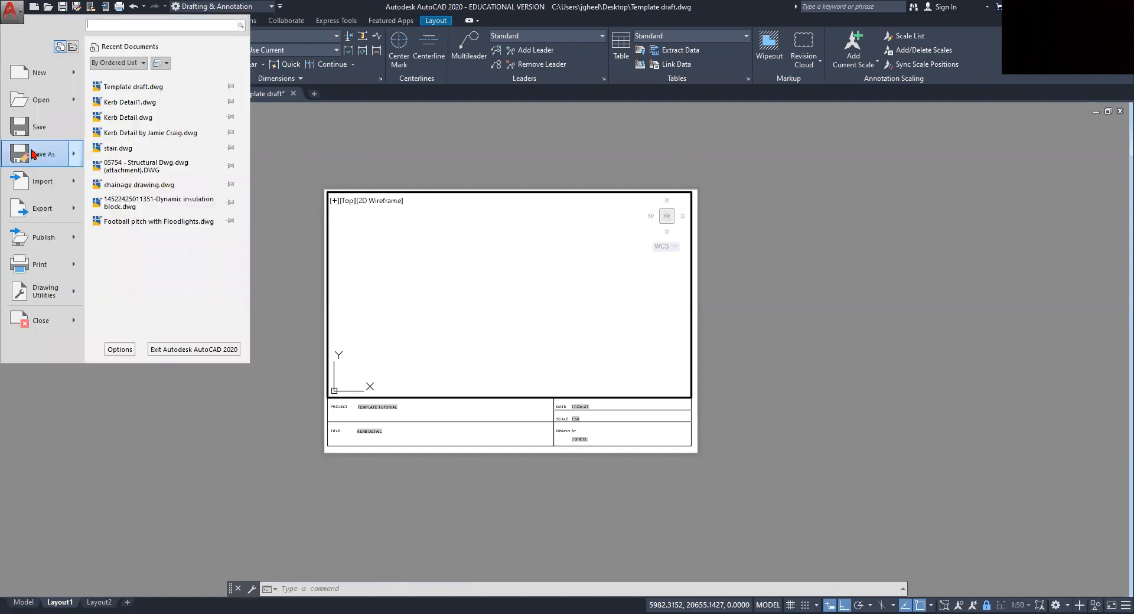
{"action": "left_click", "coordinate": [32, 151]}
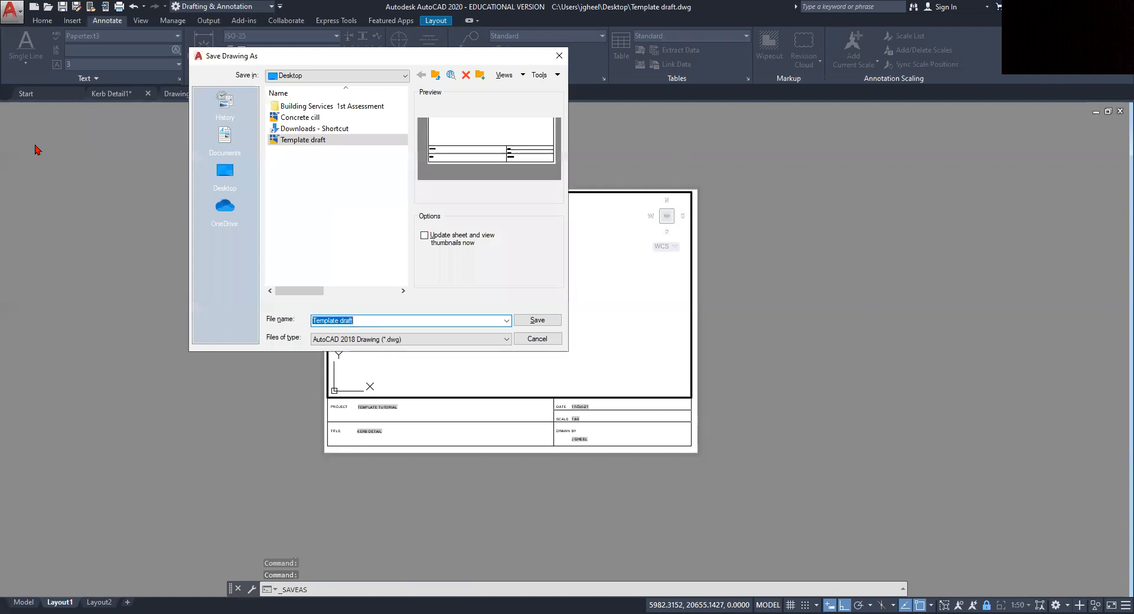
{"action": "left_click", "coordinate": [506, 339]}
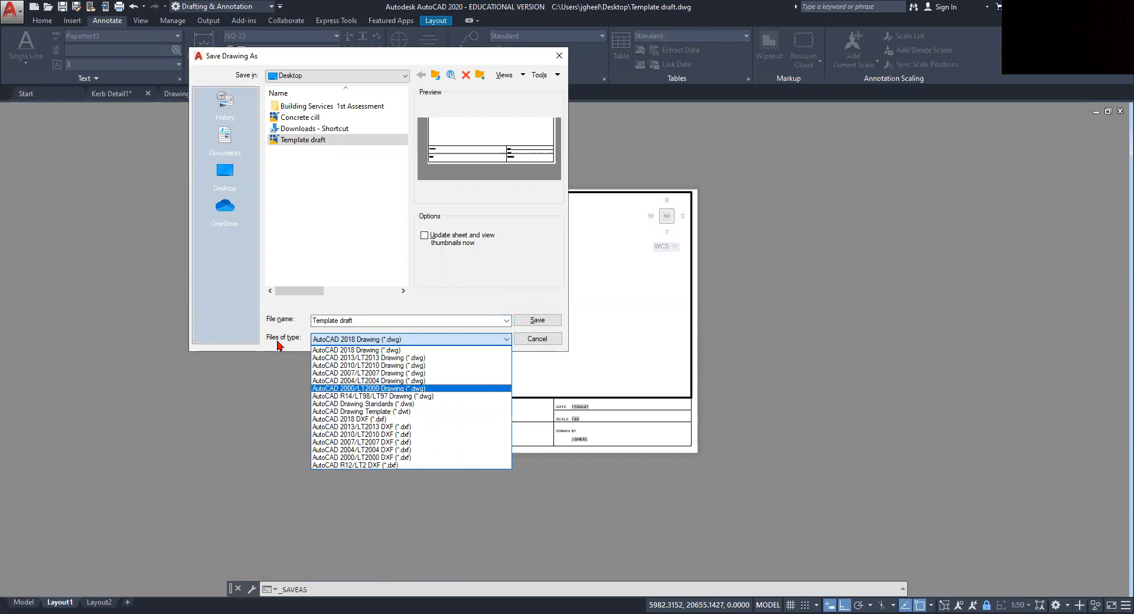
{"action": "left_click", "coordinate": [406, 413]}
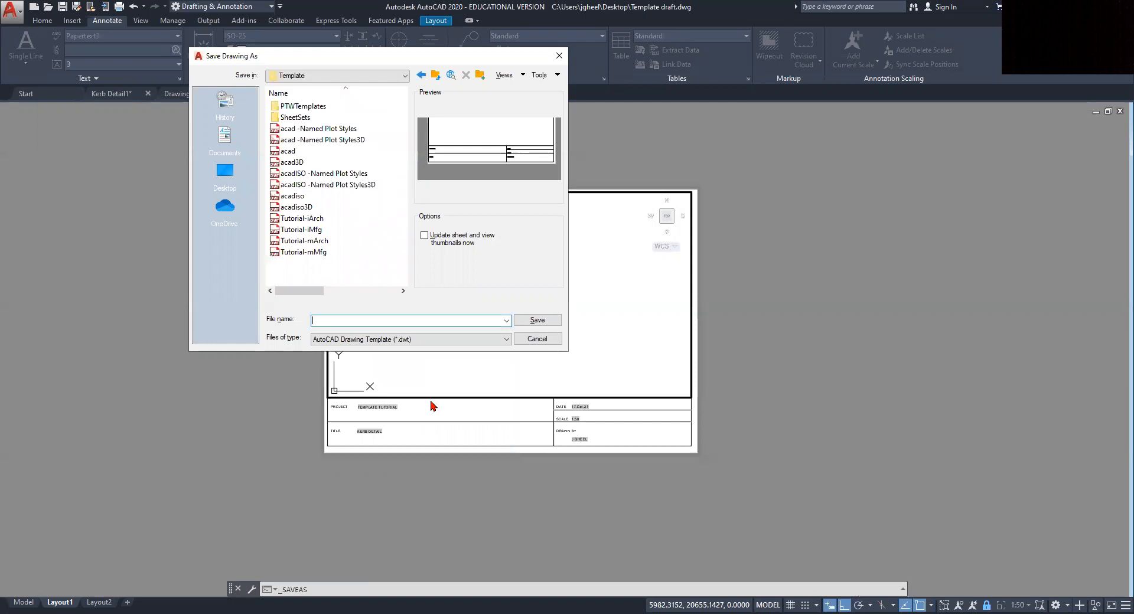
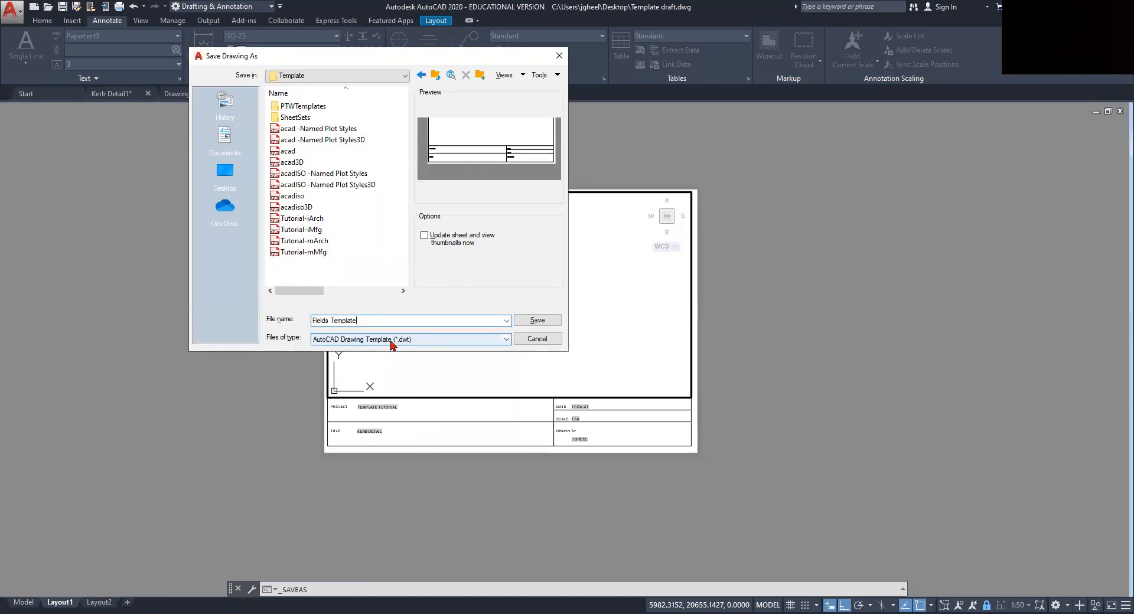
{"action": "left_click", "coordinate": [558, 320]}
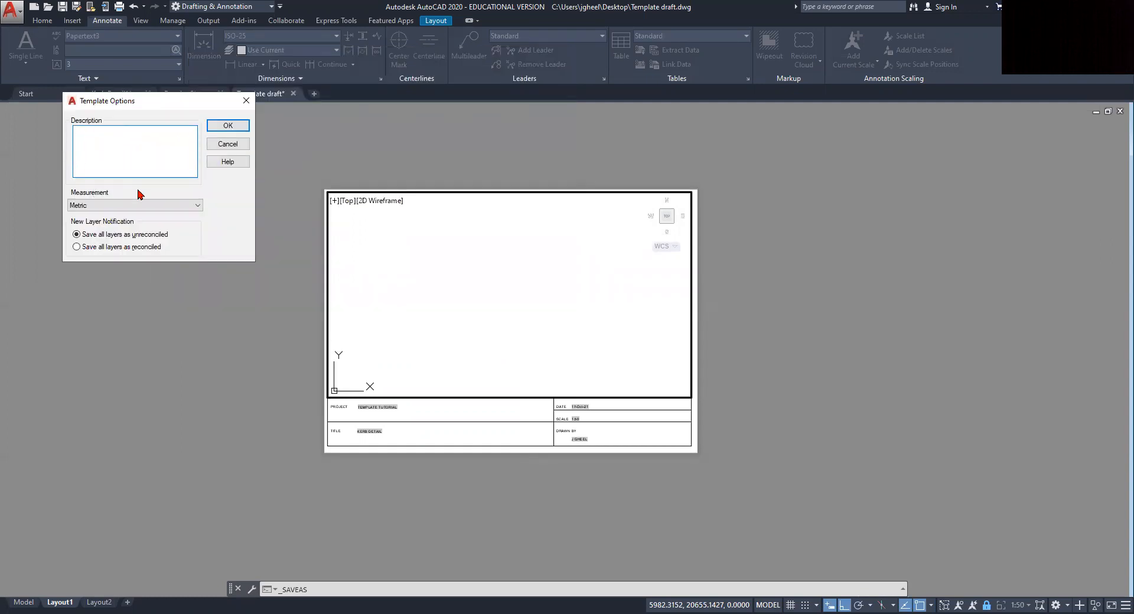
{"action": "left_click", "coordinate": [228, 126]}
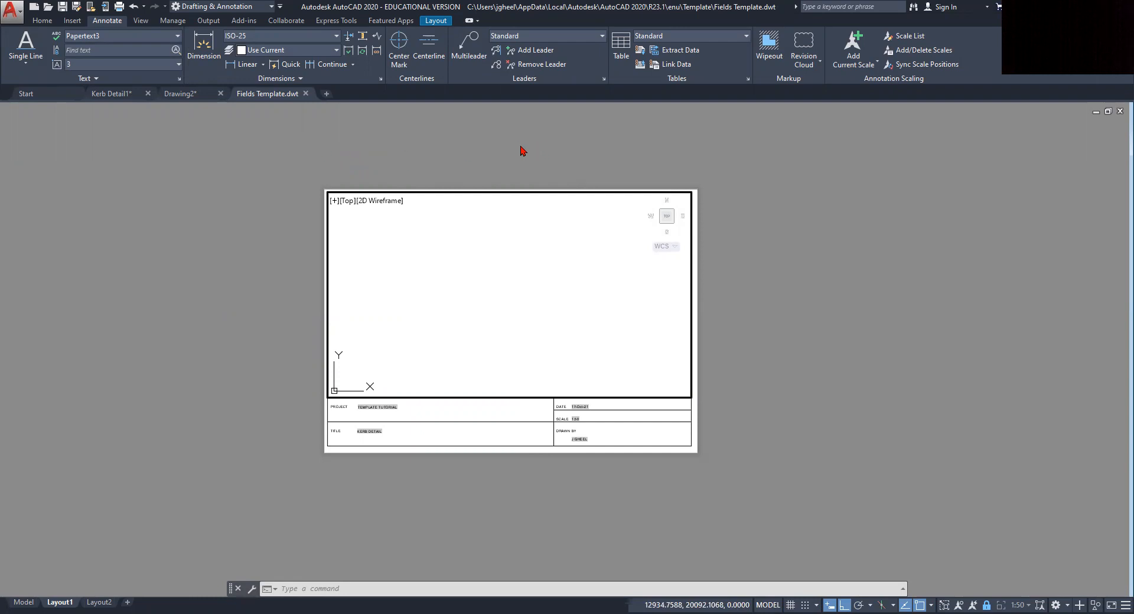
Step: Compare the default sheet and viewport of Layout2 with the title block sheet on Layout1
{"action": "left_click", "coordinate": [95, 602]}
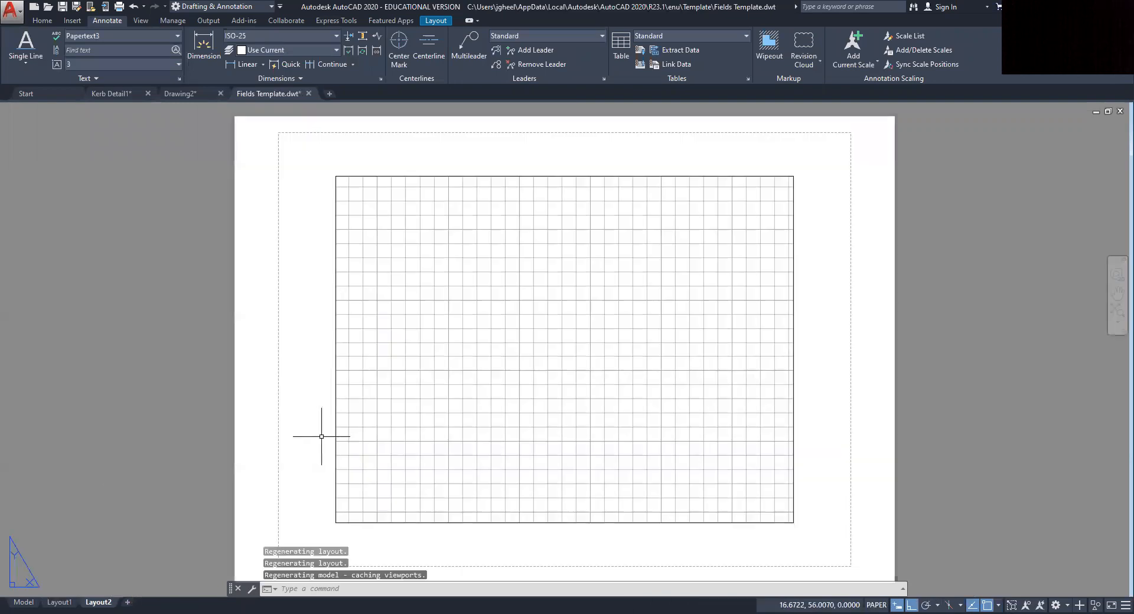
{"action": "left_click", "coordinate": [54, 602]}
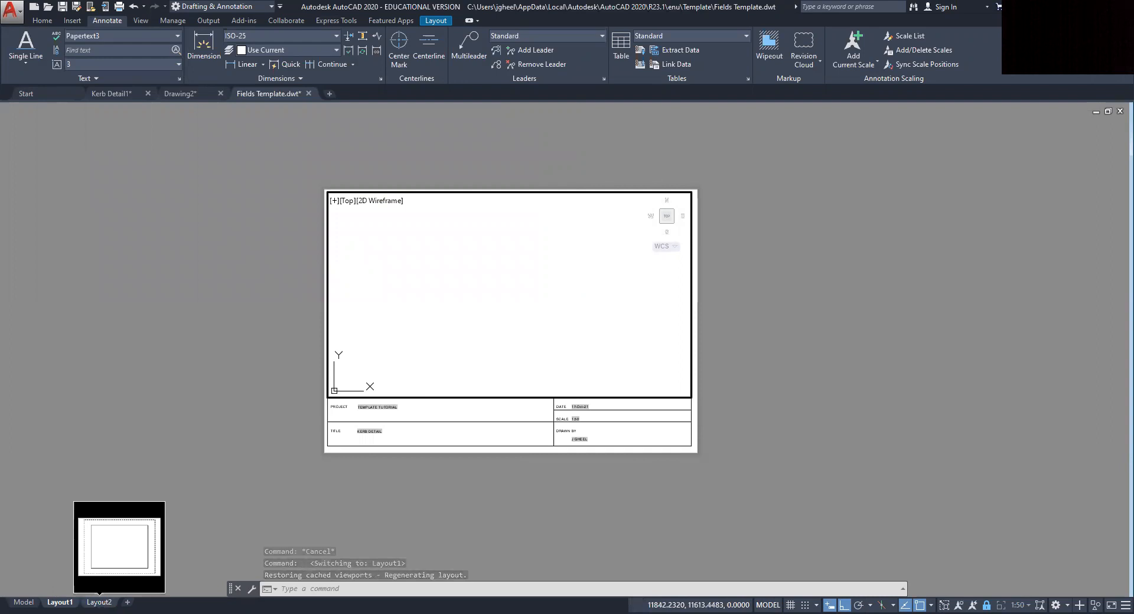
{"action": "left_click", "coordinate": [99, 602]}
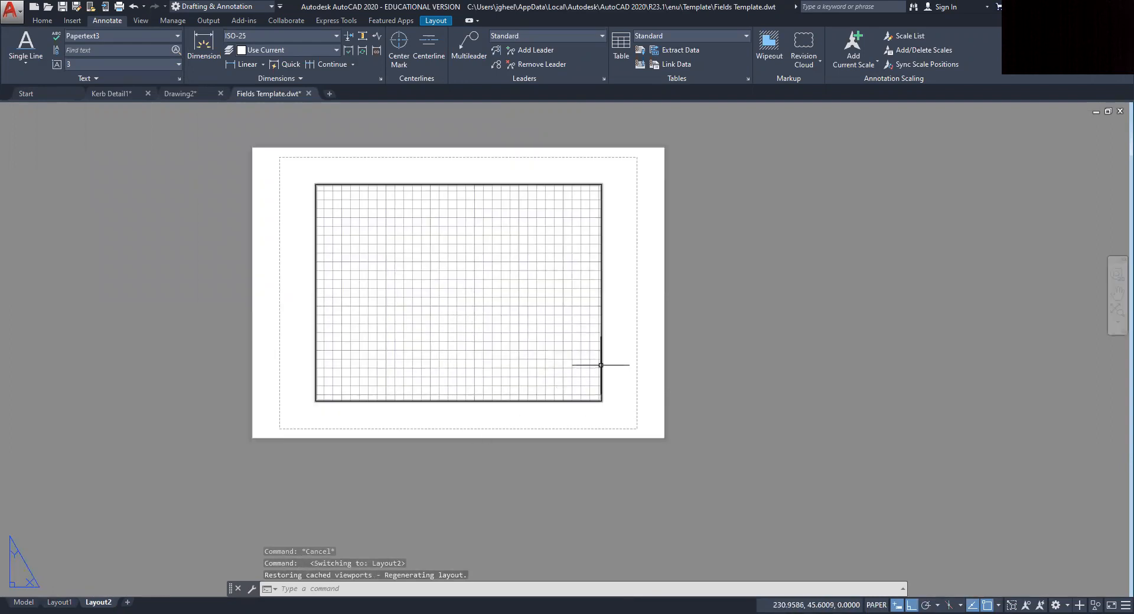
{"action": "mouse_move", "coordinate": [602, 375]}
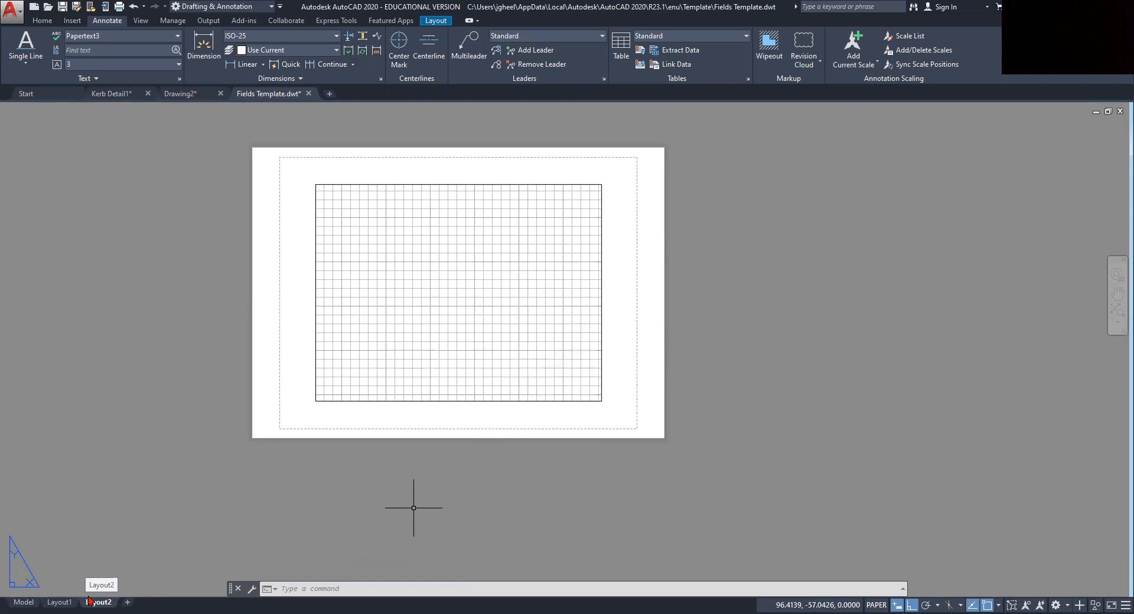
{"action": "mouse_move", "coordinate": [62, 600]}
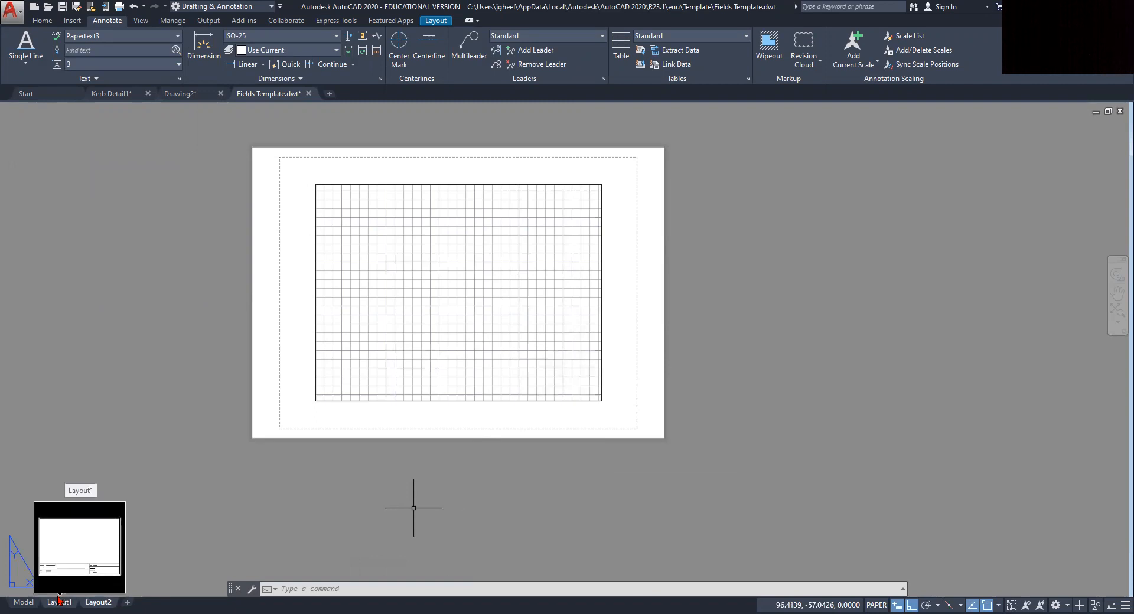
{"action": "left_click", "coordinate": [60, 602]}
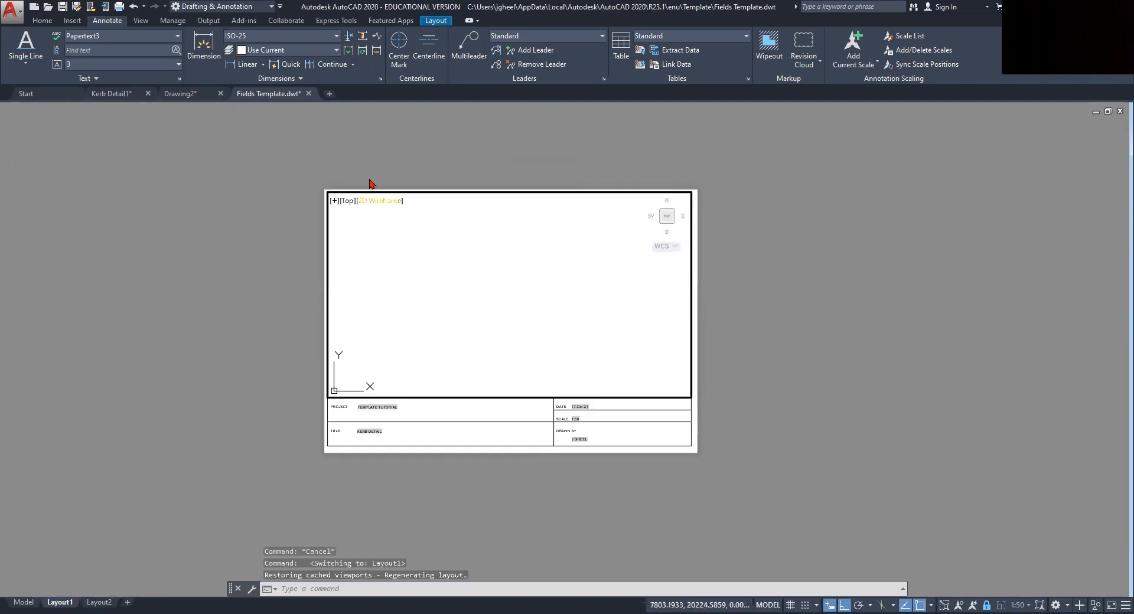
{"action": "left_click", "coordinate": [98, 601]}
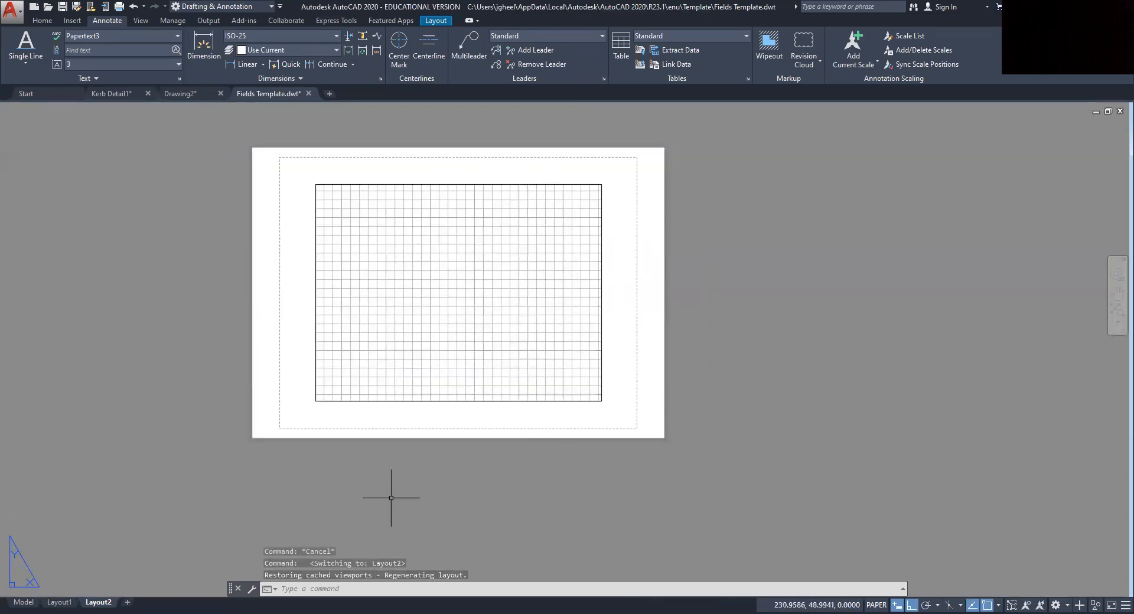
Step: Insert Layout1 from the Fields Template file as an additional layout and open that layout
{"action": "right_click", "coordinate": [100, 601]}
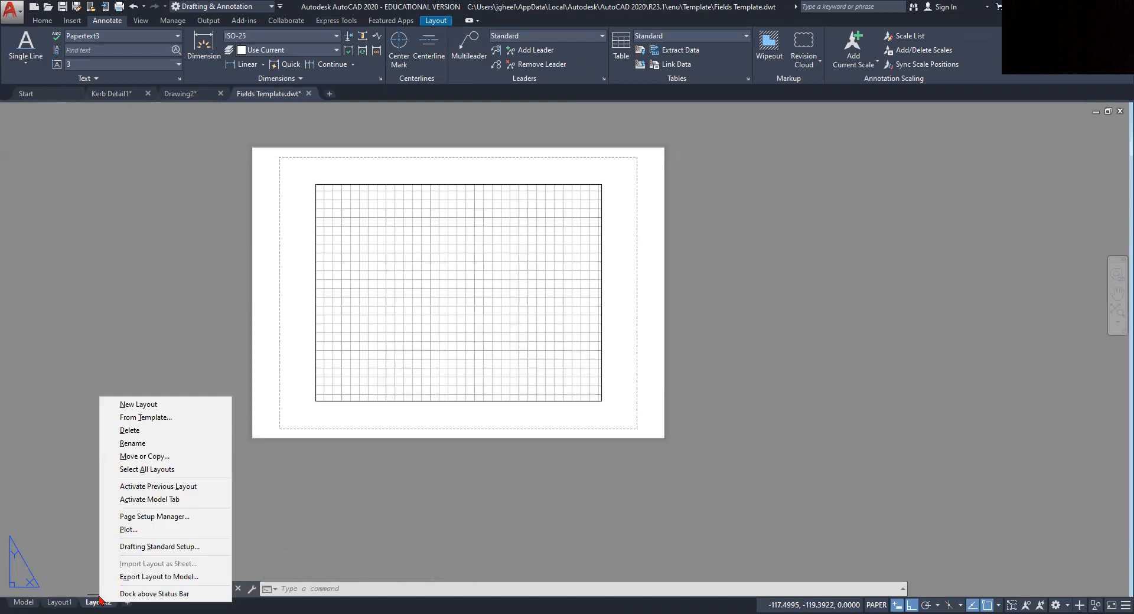
{"action": "left_click", "coordinate": [126, 418]}
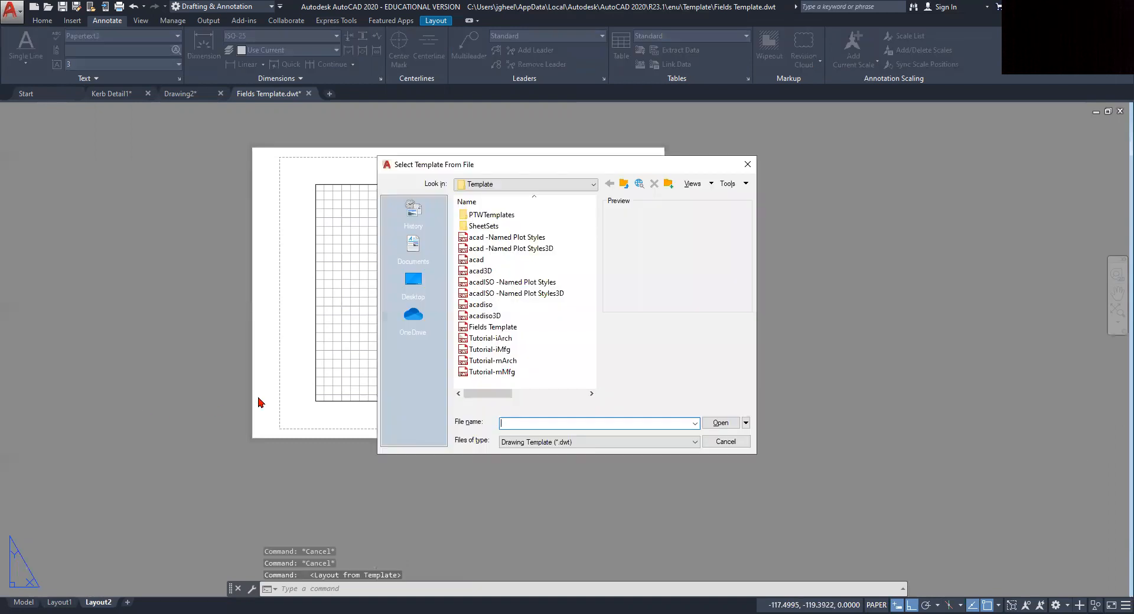
{"action": "left_click", "coordinate": [483, 328]}
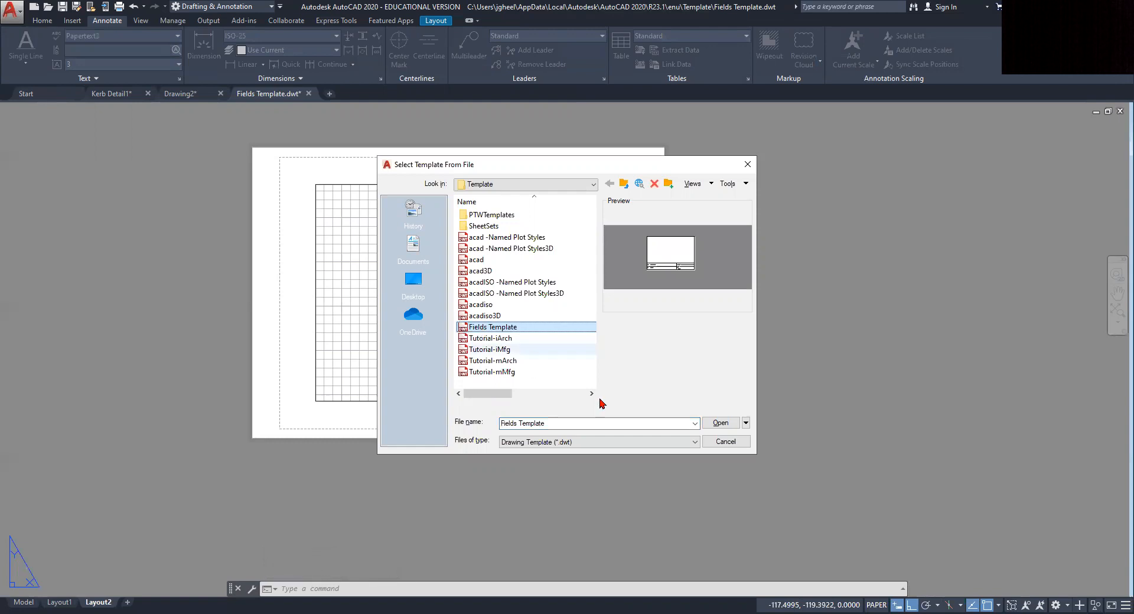
{"action": "left_click", "coordinate": [722, 424]}
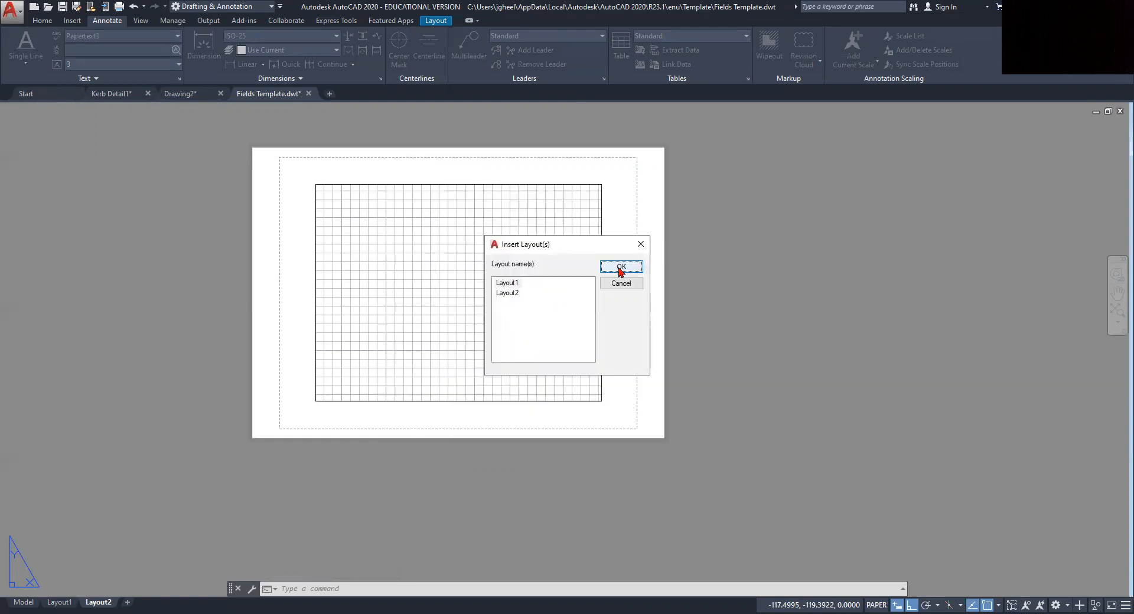
{"action": "left_click", "coordinate": [621, 269]}
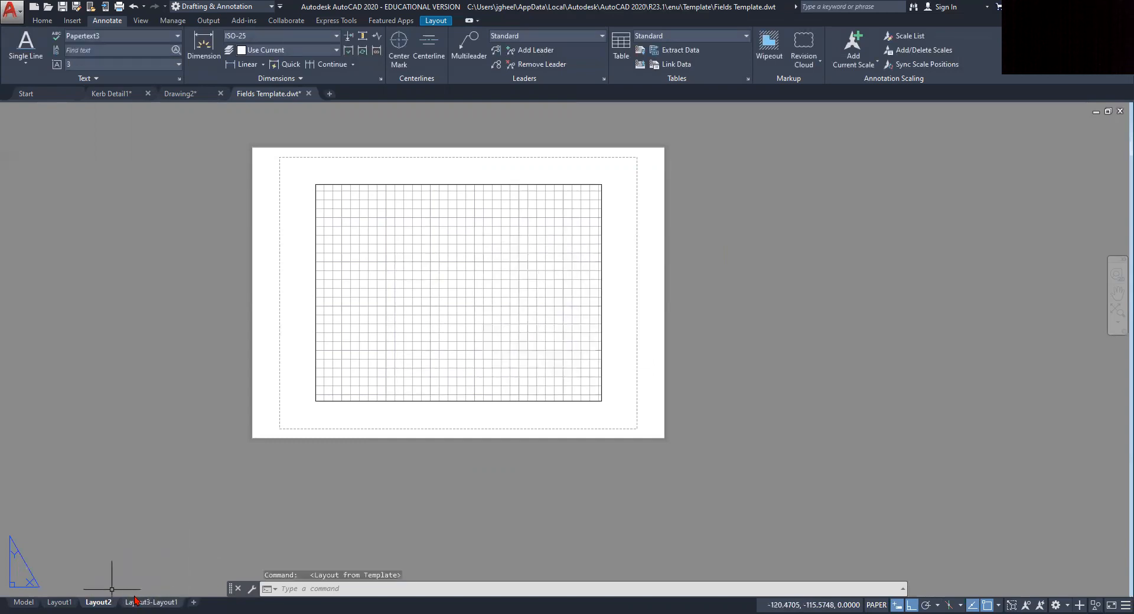
{"action": "mouse_move", "coordinate": [145, 601]}
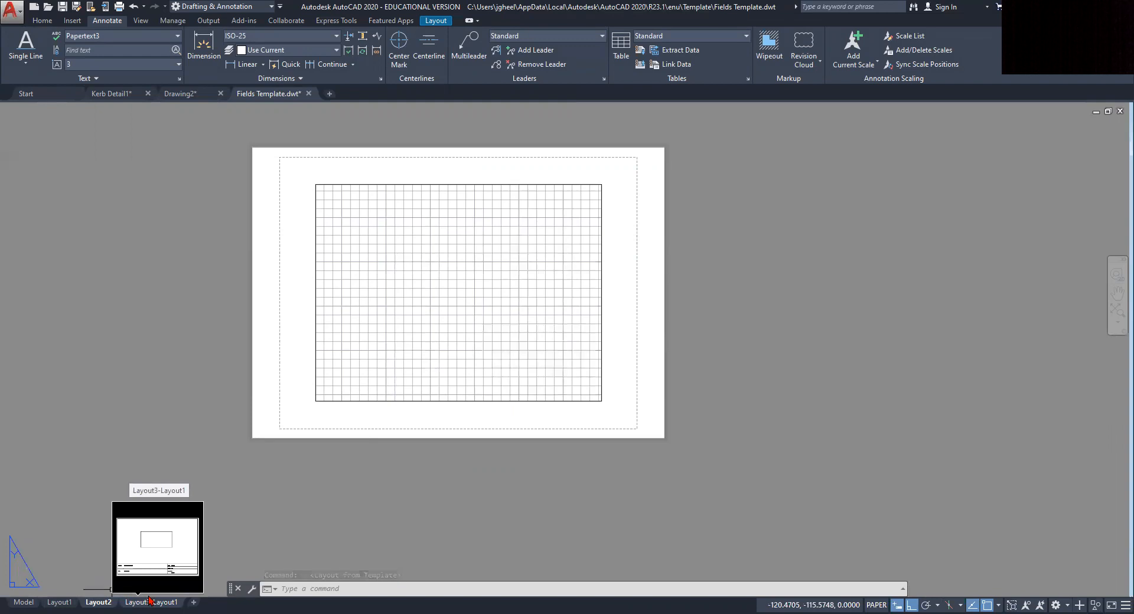
{"action": "left_click", "coordinate": [145, 601]}
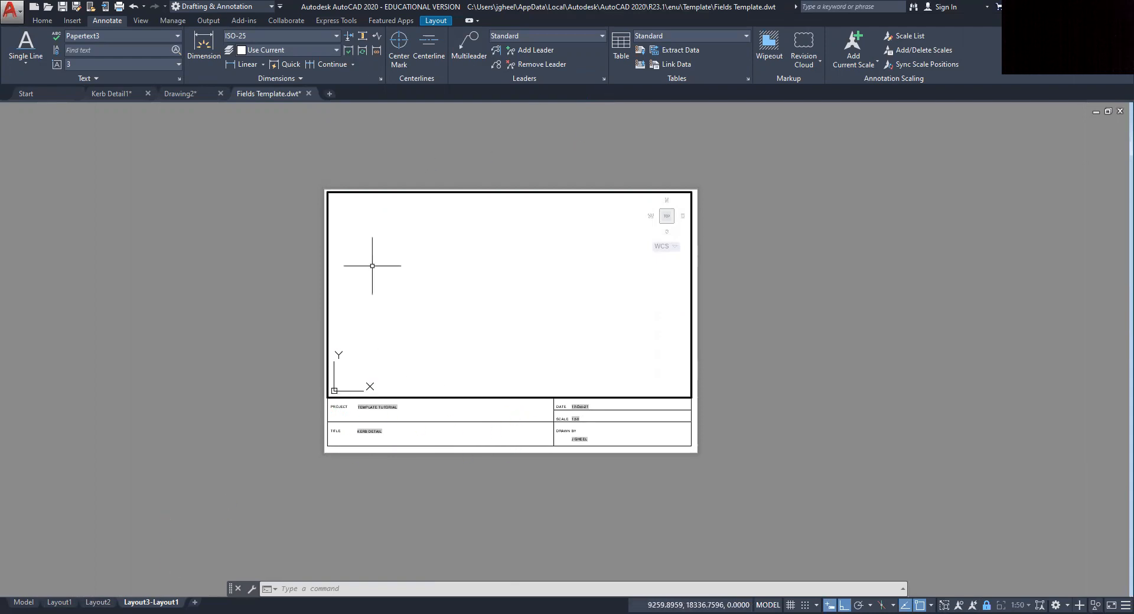
Step: Close the Fields Template drawing
{"action": "mouse_move", "coordinate": [95, 600]}
{"action": "left_click", "coordinate": [13, 11]}
{"action": "left_click", "coordinate": [42, 325]}
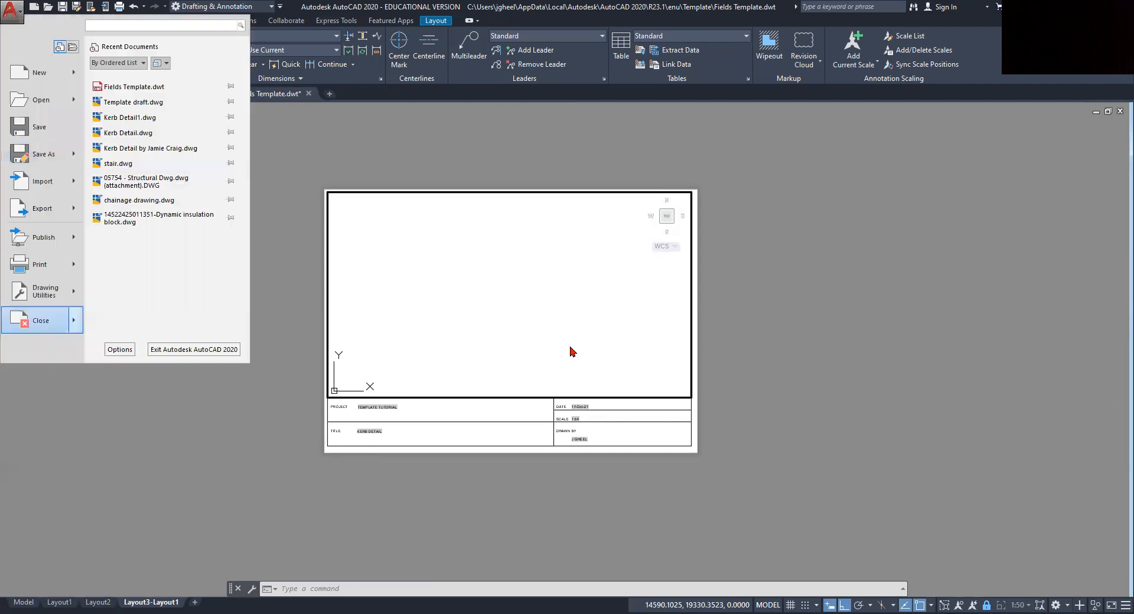
{"action": "left_click", "coordinate": [543, 340]}
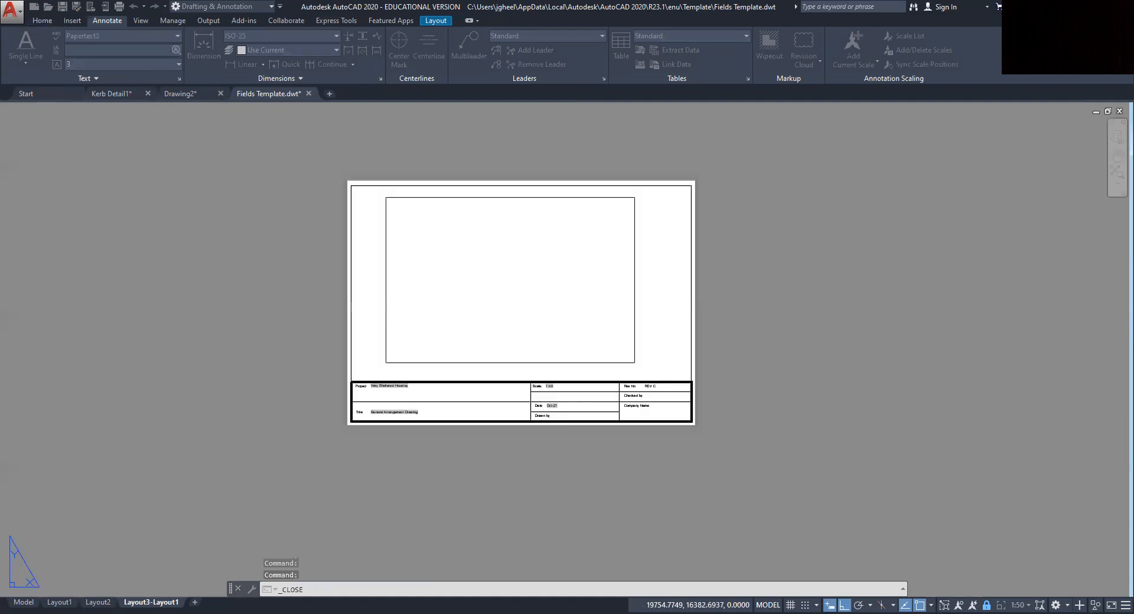
Step: Close the Fields Template drawing and Drawing2, discarding the changes to Drawing2
{"action": "left_click", "coordinate": [18, 19]}
{"action": "left_click", "coordinate": [42, 324]}
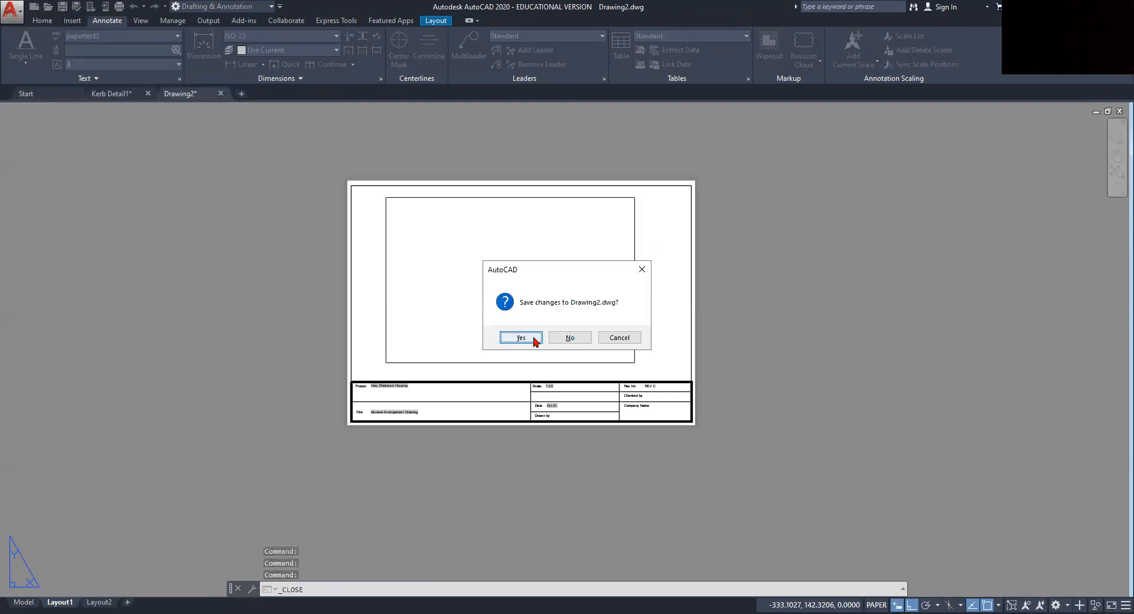
{"action": "left_click", "coordinate": [521, 338]}
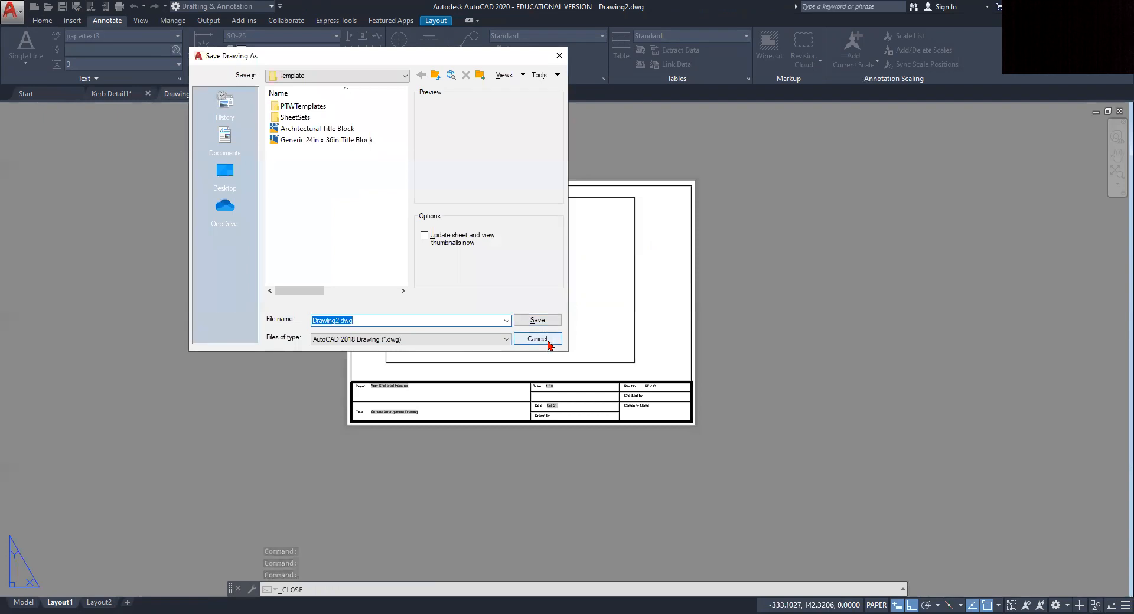
{"action": "left_click", "coordinate": [558, 341]}
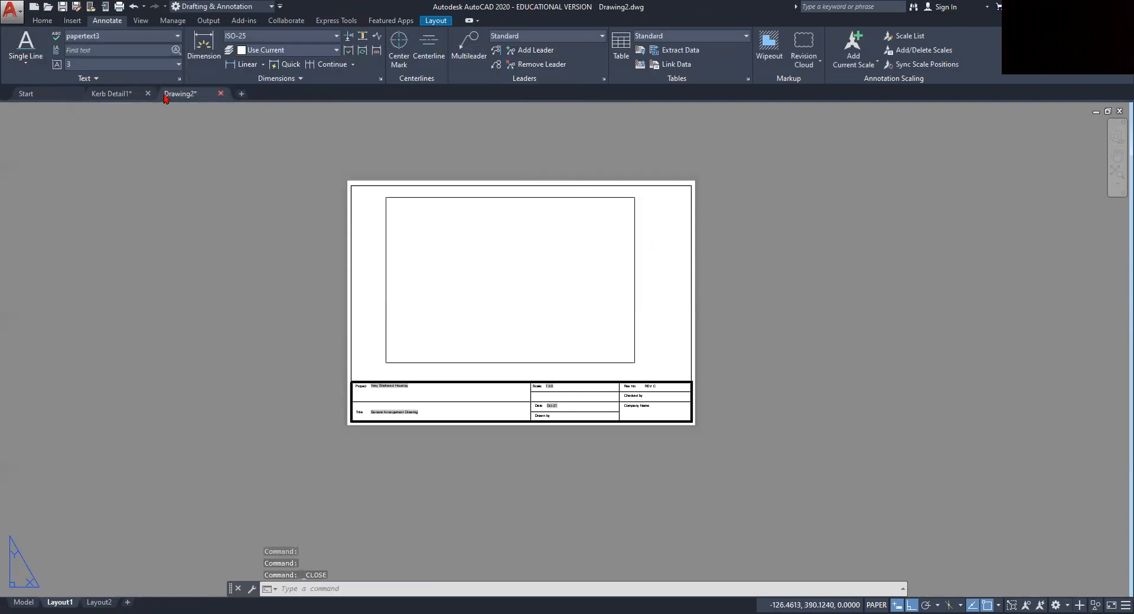
{"action": "left_click", "coordinate": [220, 93]}
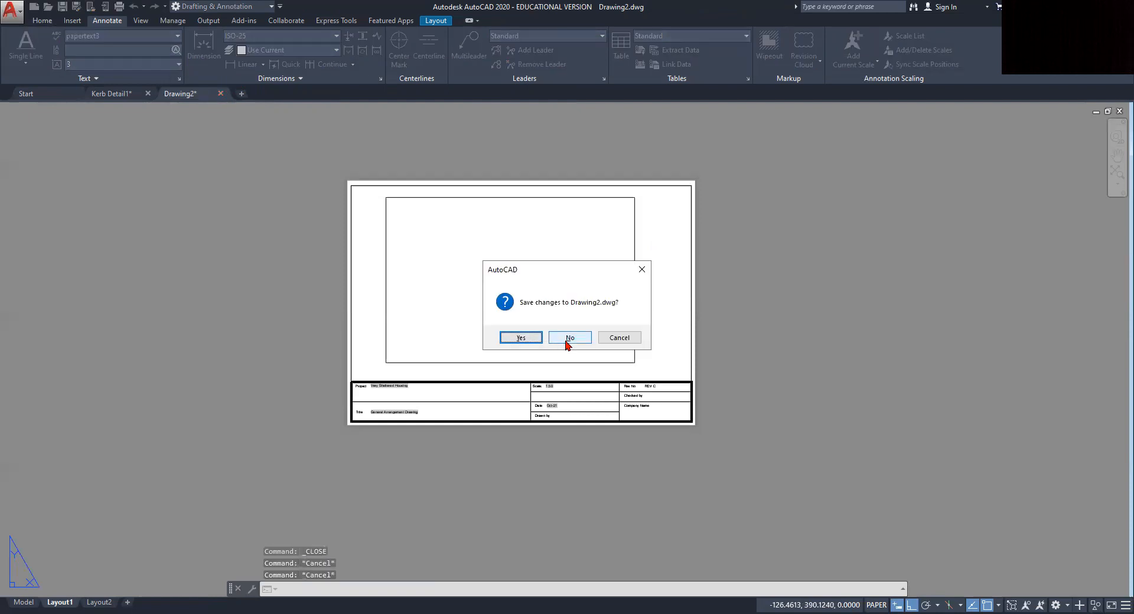
{"action": "left_click", "coordinate": [567, 341]}
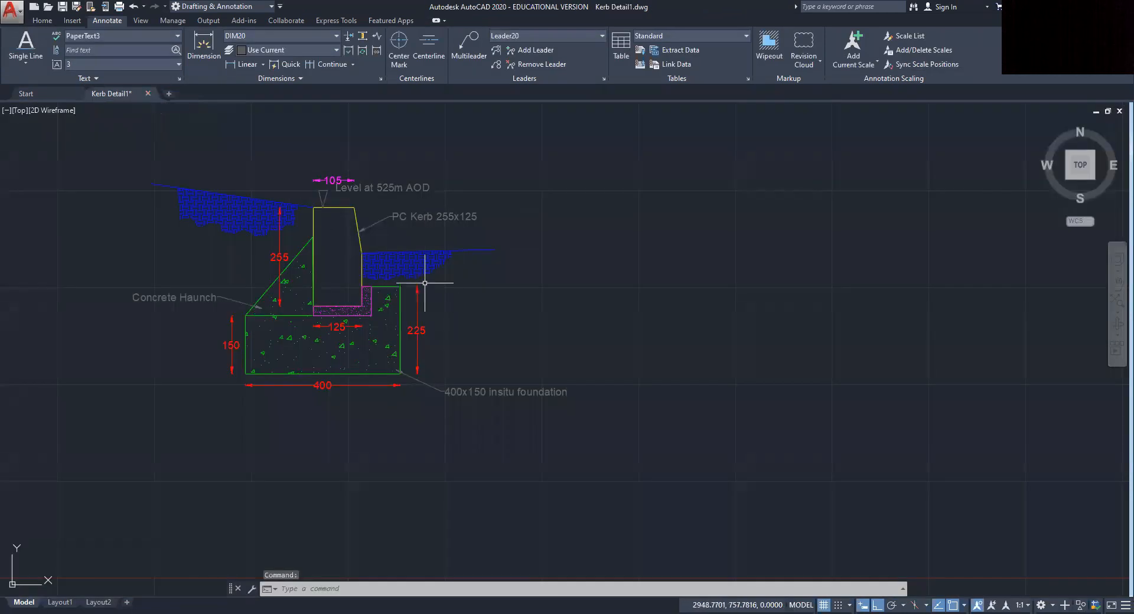
Step: Review the kerb detail in model space and the existing sheets on Layout1 and Layout2
{"action": "middle_click_drag", "start_coordinate": [423, 284], "coordinate": [556, 313]}
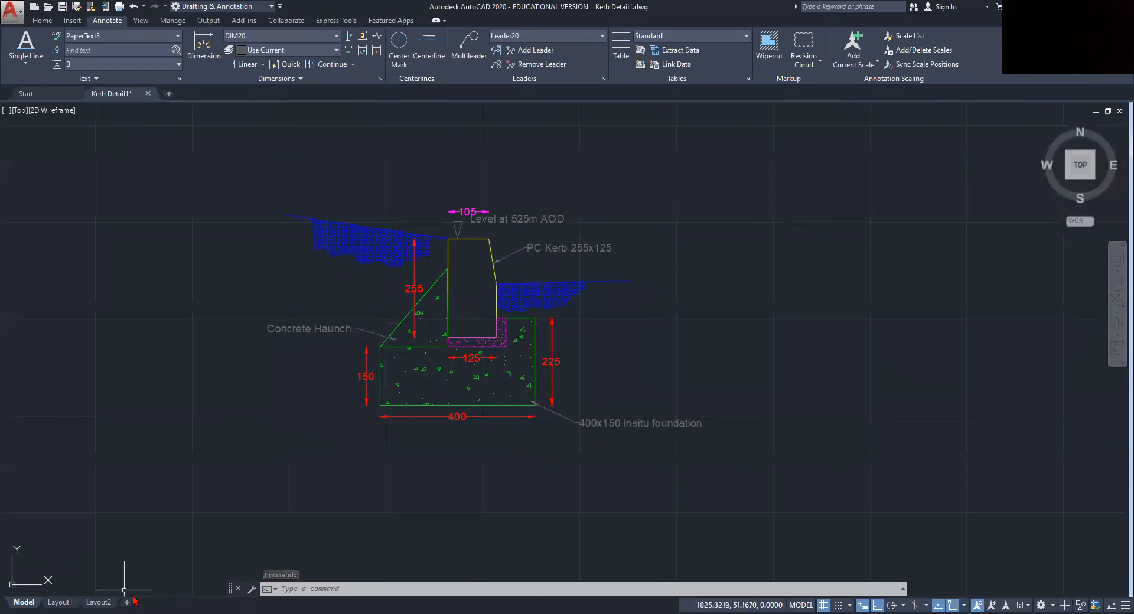
{"action": "left_click", "coordinate": [75, 602]}
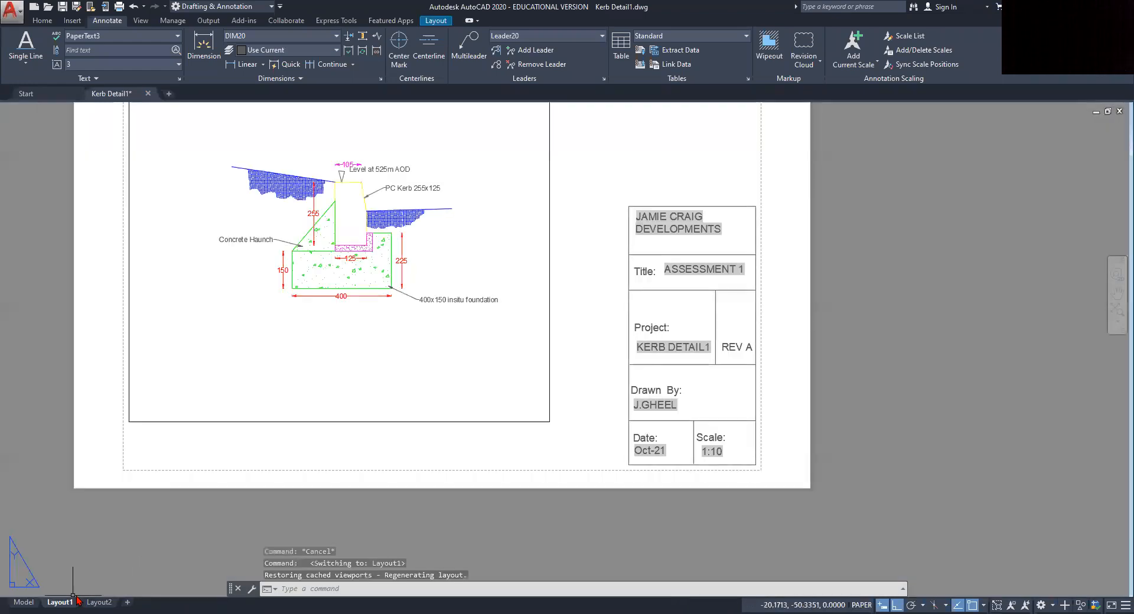
{"action": "left_click", "coordinate": [98, 602]}
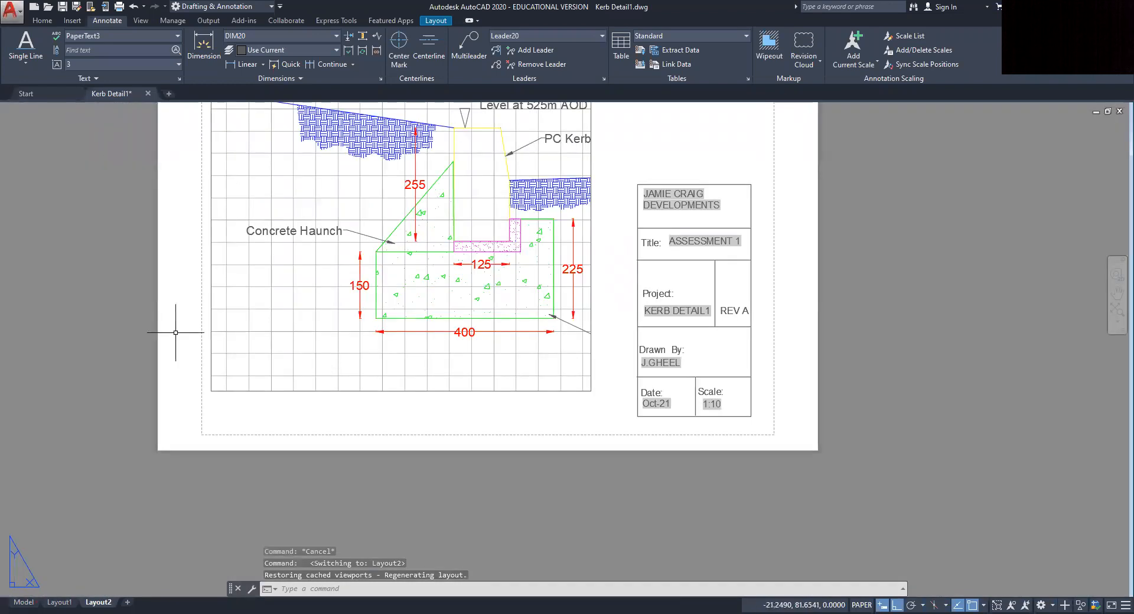
{"action": "left_click", "coordinate": [33, 602]}
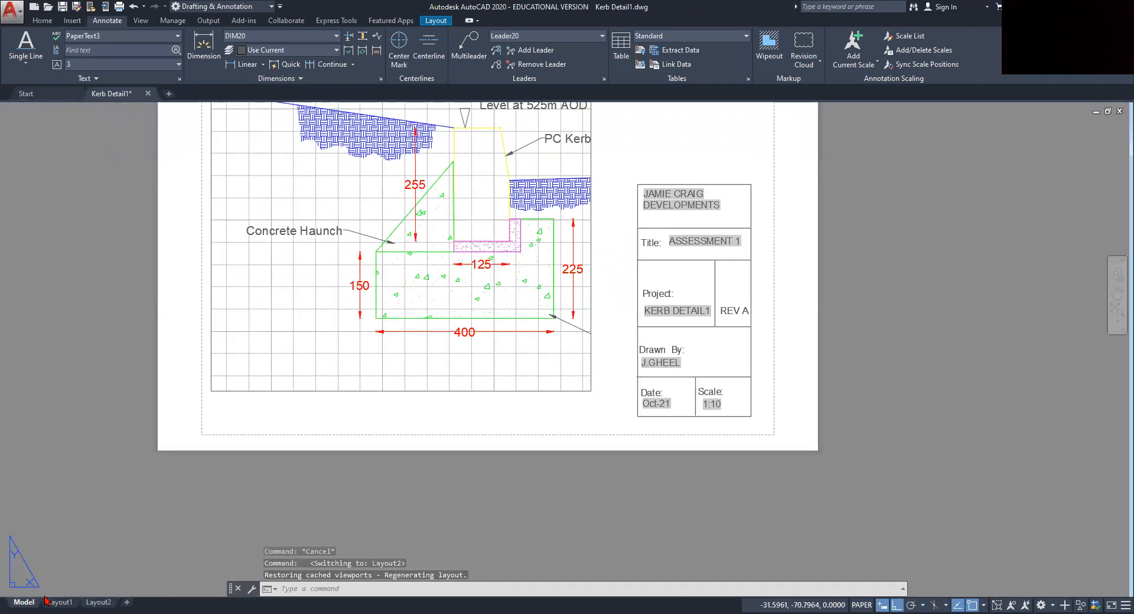
{"action": "scroll", "coordinate": [579, 245], "scroll_direction": "up", "scroll_amount": 4}
{"action": "scroll", "coordinate": [345, 415], "scroll_direction": "down", "scroll_amount": 4}
{"action": "middle_click_drag", "start_coordinate": [372, 403], "coordinate": [532, 292]}
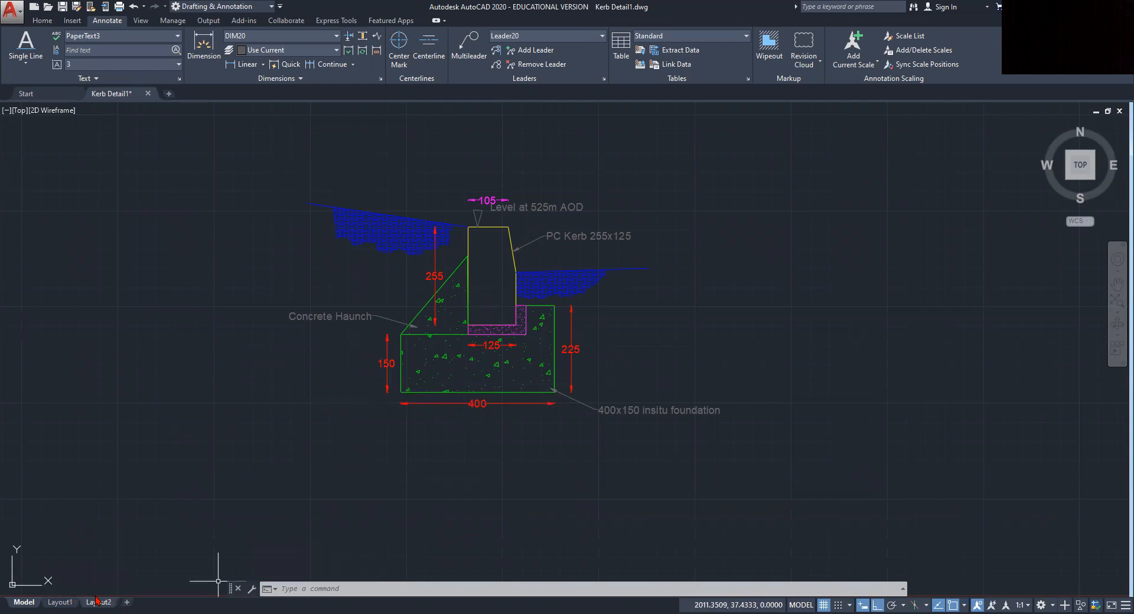
Step: Insert Layout1 from the Fields Template file into the Kerb Detail1 drawing and open the inserted layout
{"action": "mouse_move", "coordinate": [98, 601]}
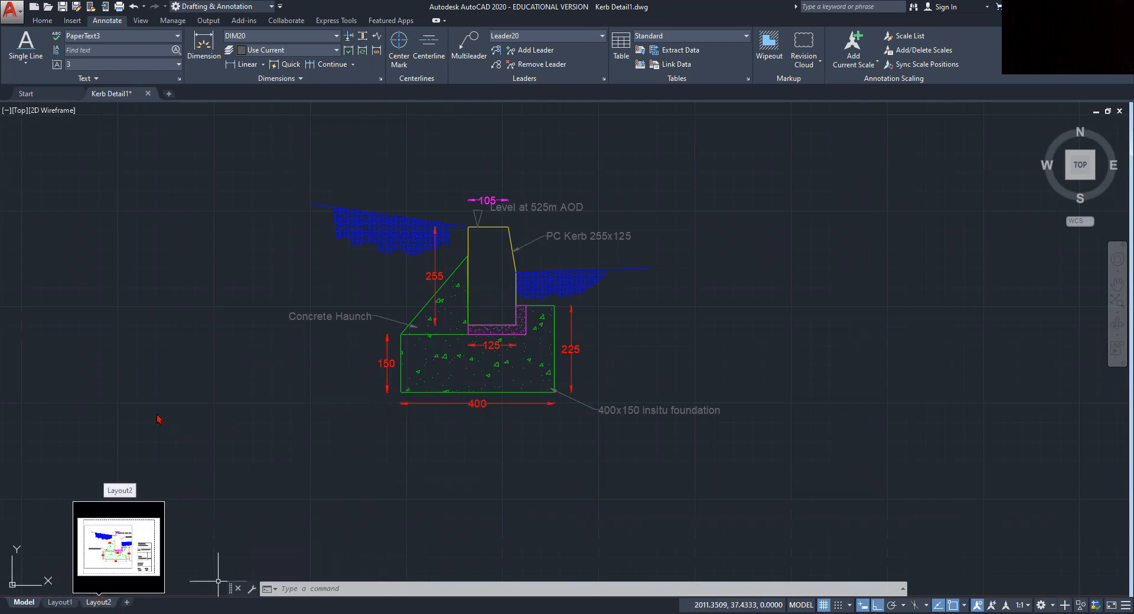
{"action": "right_click", "coordinate": [101, 602]}
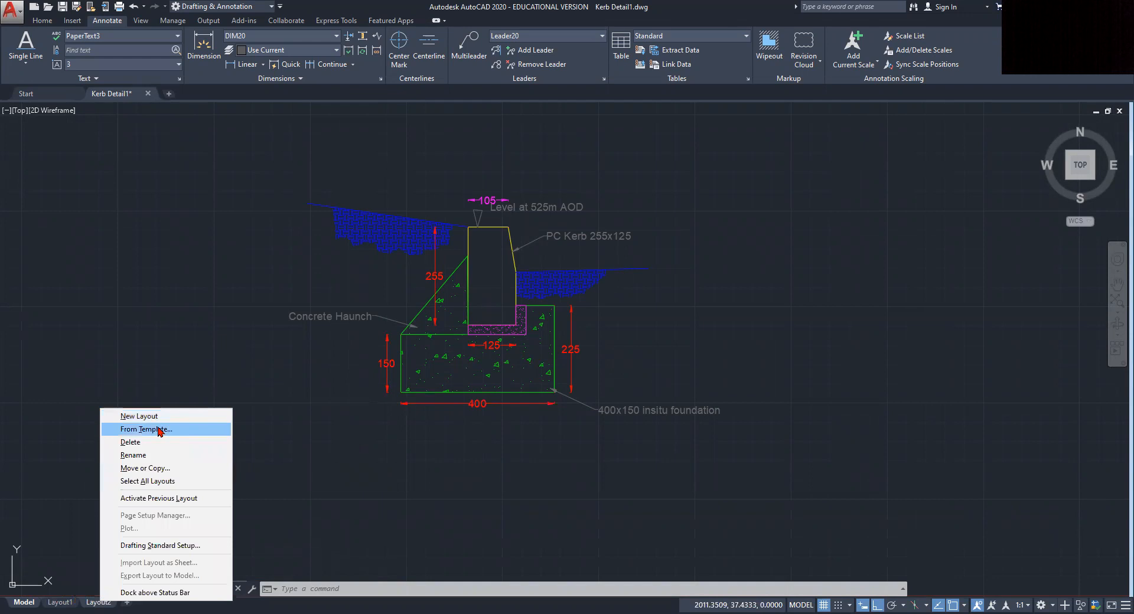
{"action": "left_click", "coordinate": [146, 430]}
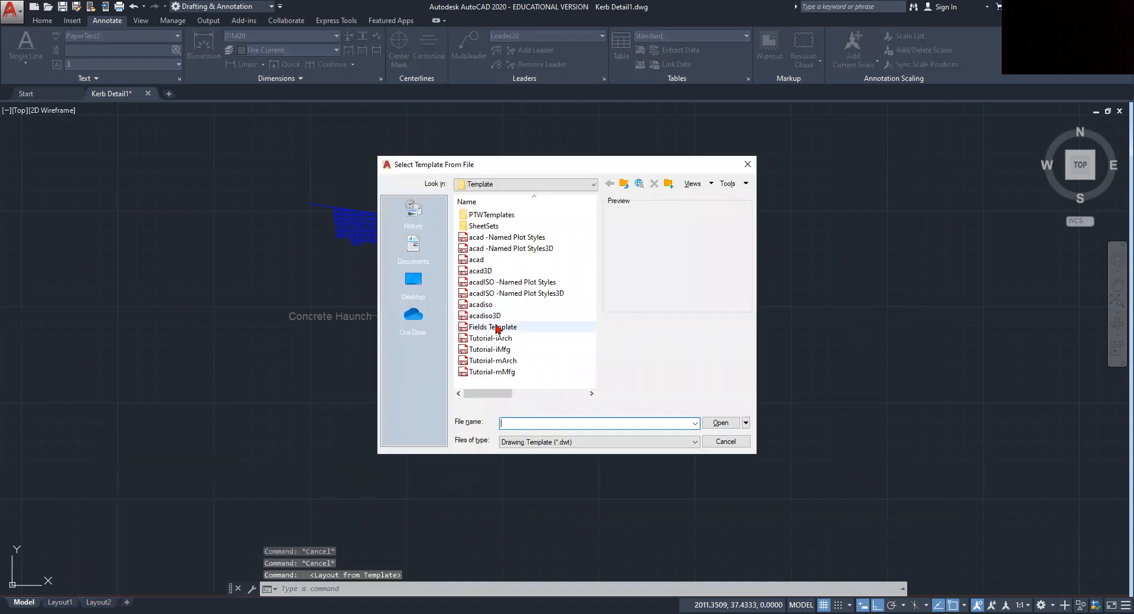
{"action": "left_click", "coordinate": [501, 329]}
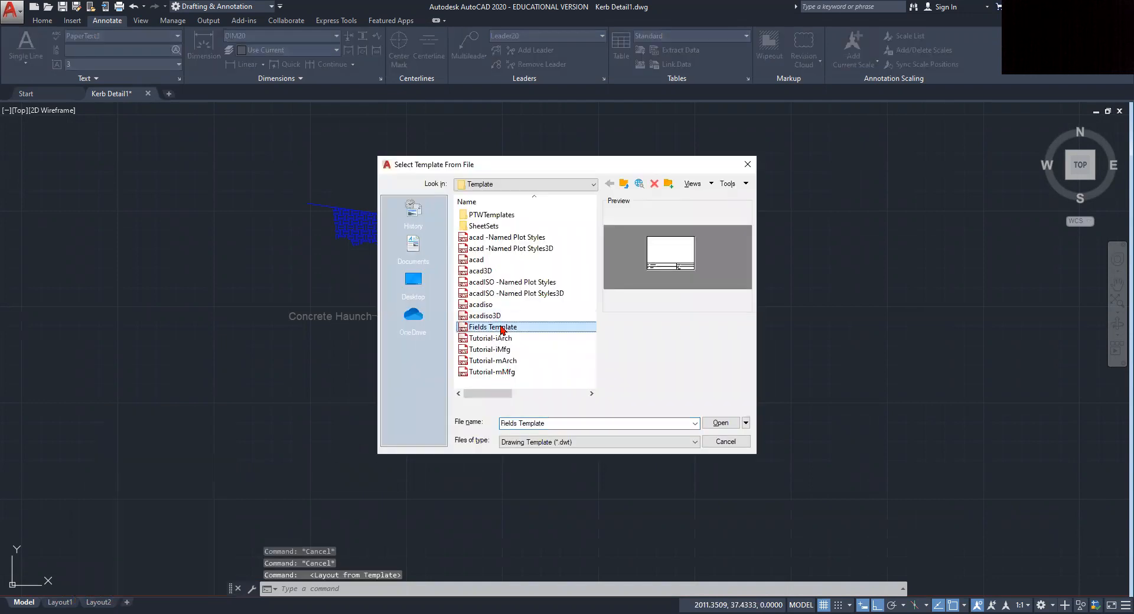
{"action": "left_click", "coordinate": [722, 424]}
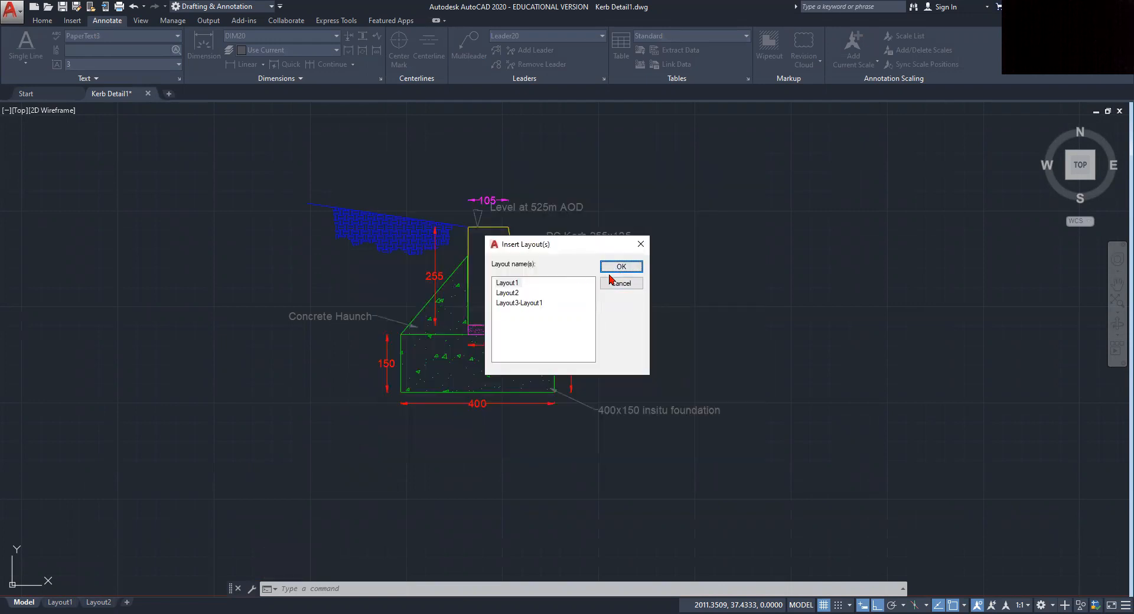
{"action": "left_click", "coordinate": [621, 267]}
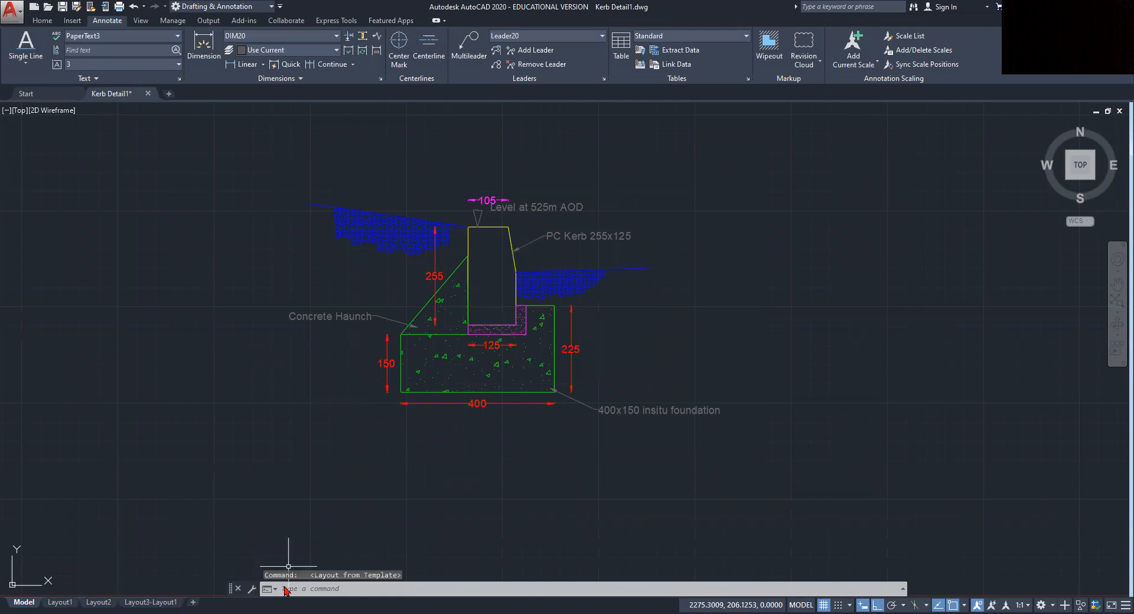
{"action": "mouse_move", "coordinate": [134, 601]}
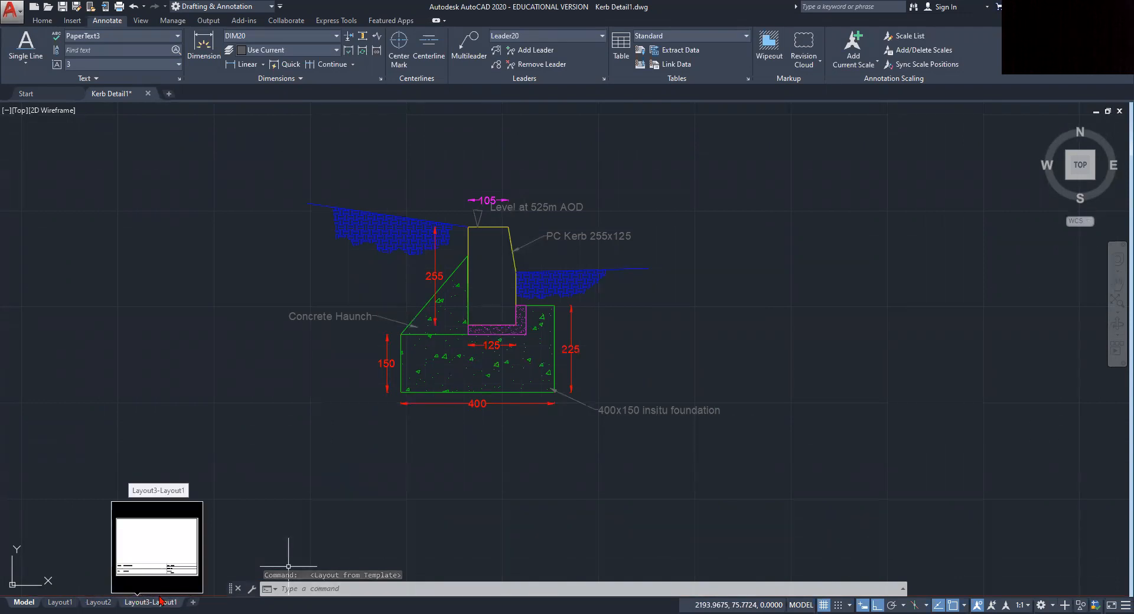
{"action": "left_click", "coordinate": [151, 602]}
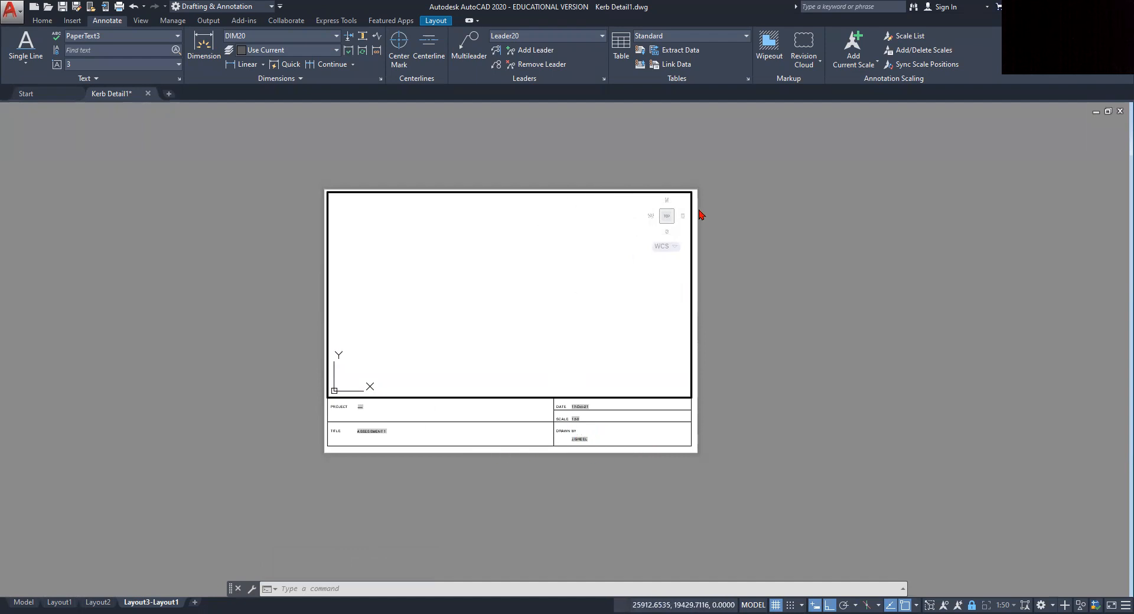
Step: Unlock the inserted layout's viewport and set it to the Top view to bring in the kerb detail
{"action": "scroll", "coordinate": [567, 270], "scroll_direction": "down", "scroll_amount": 1}
{"action": "scroll", "coordinate": [566, 270], "scroll_direction": "up", "scroll_amount": 2}
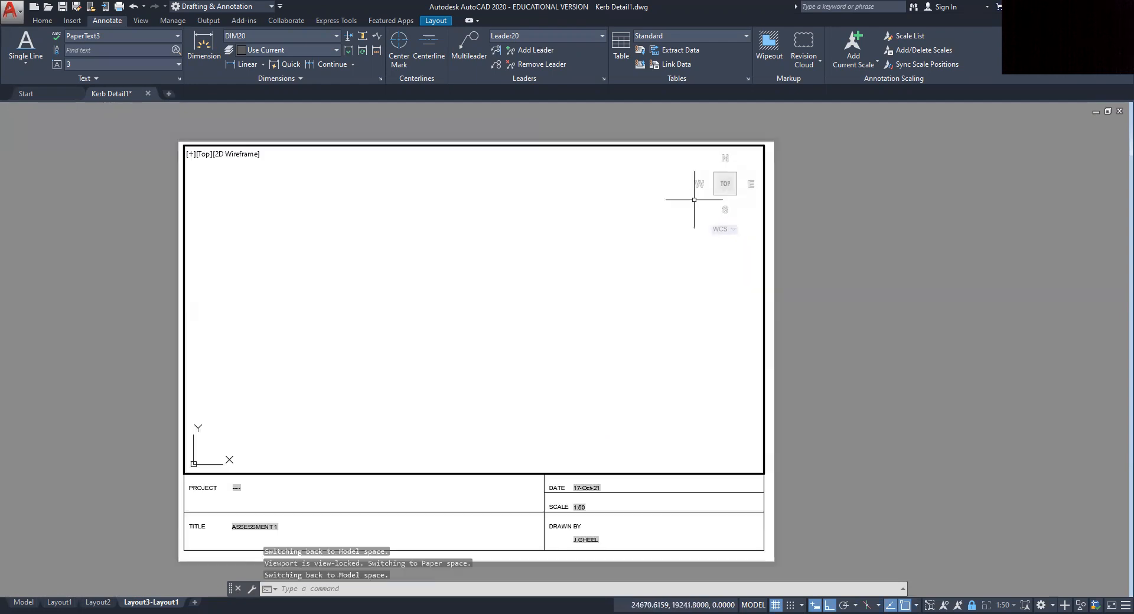
{"action": "double_click", "coordinate": [545, 280]}
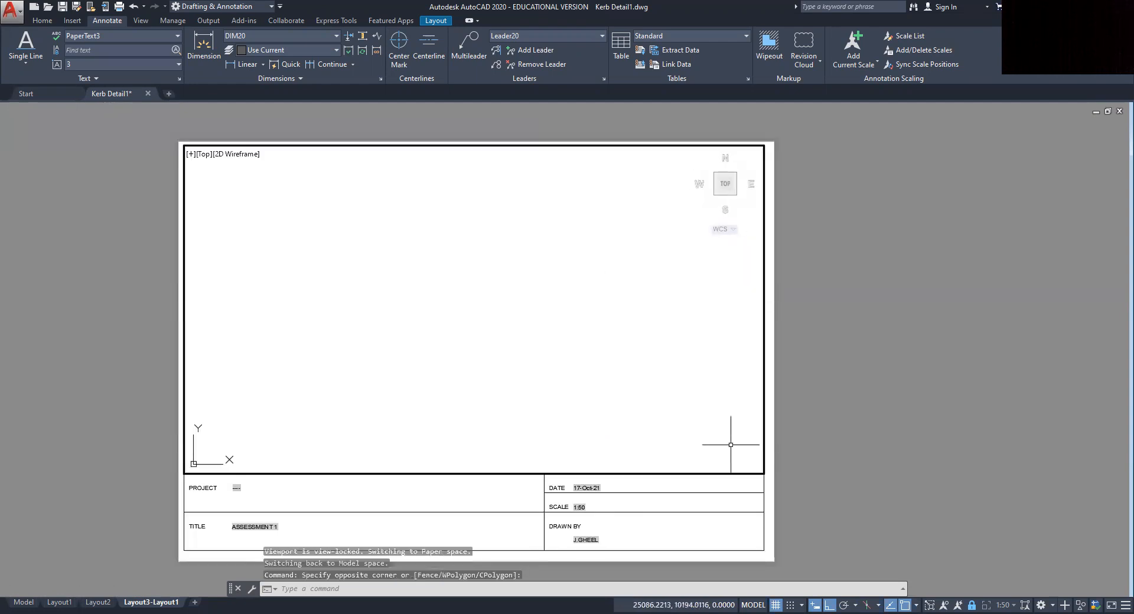
{"action": "key", "text": "Escape"}
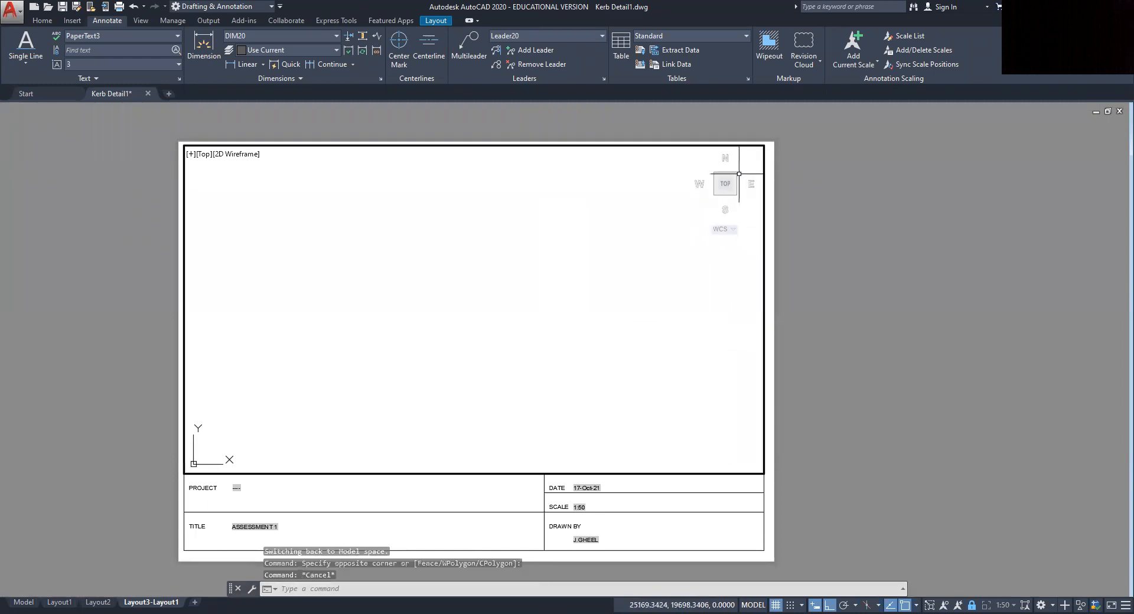
{"action": "left_click", "coordinate": [726, 183]}
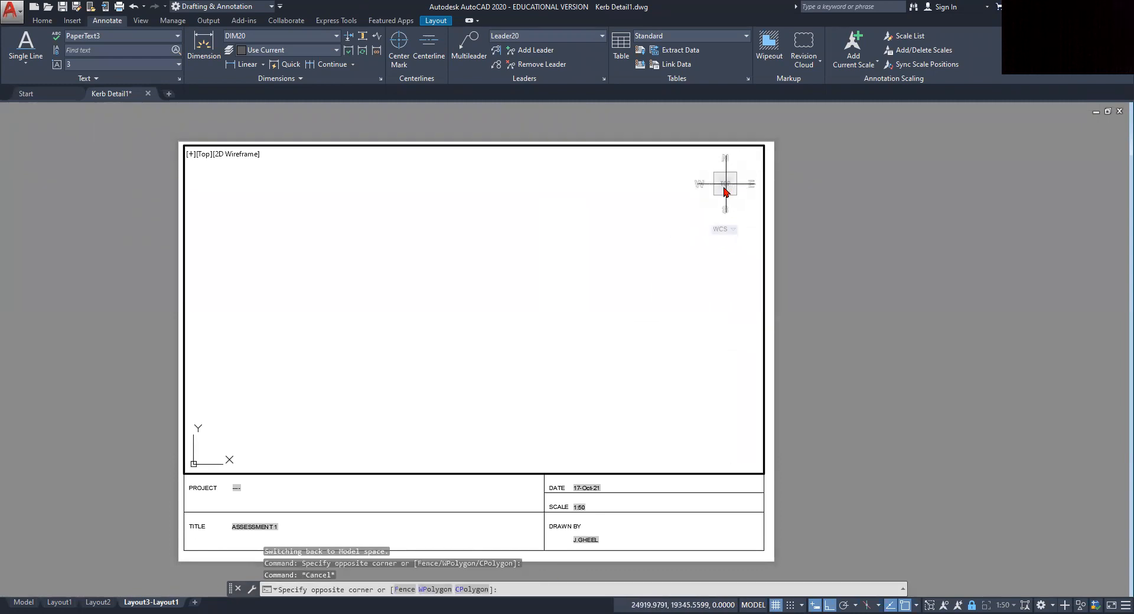
{"action": "key", "text": "Escape"}
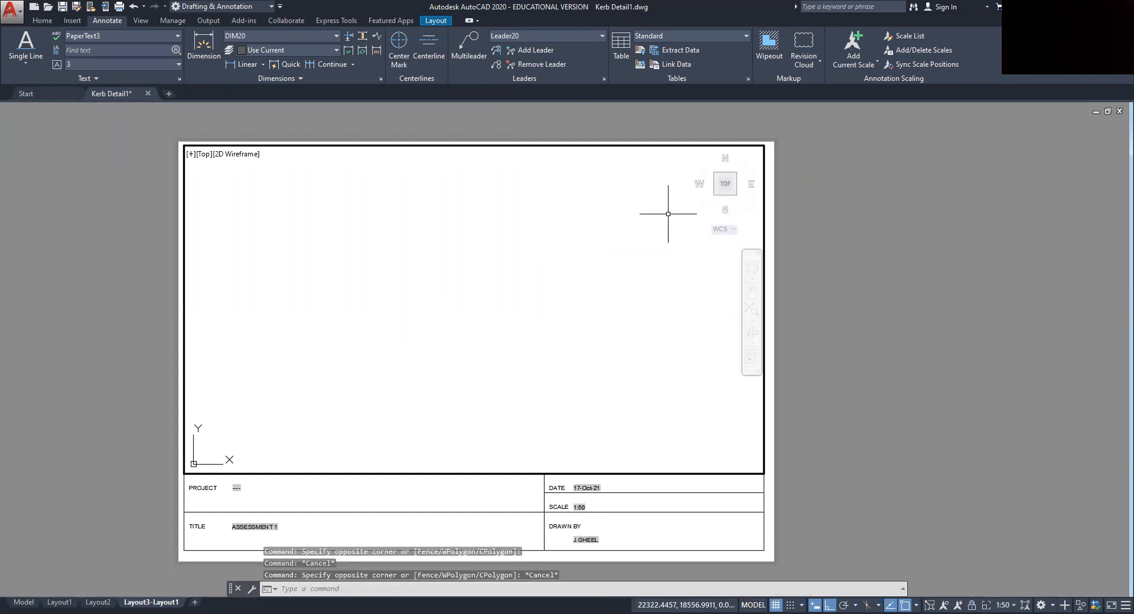
{"action": "left_click", "coordinate": [726, 185]}
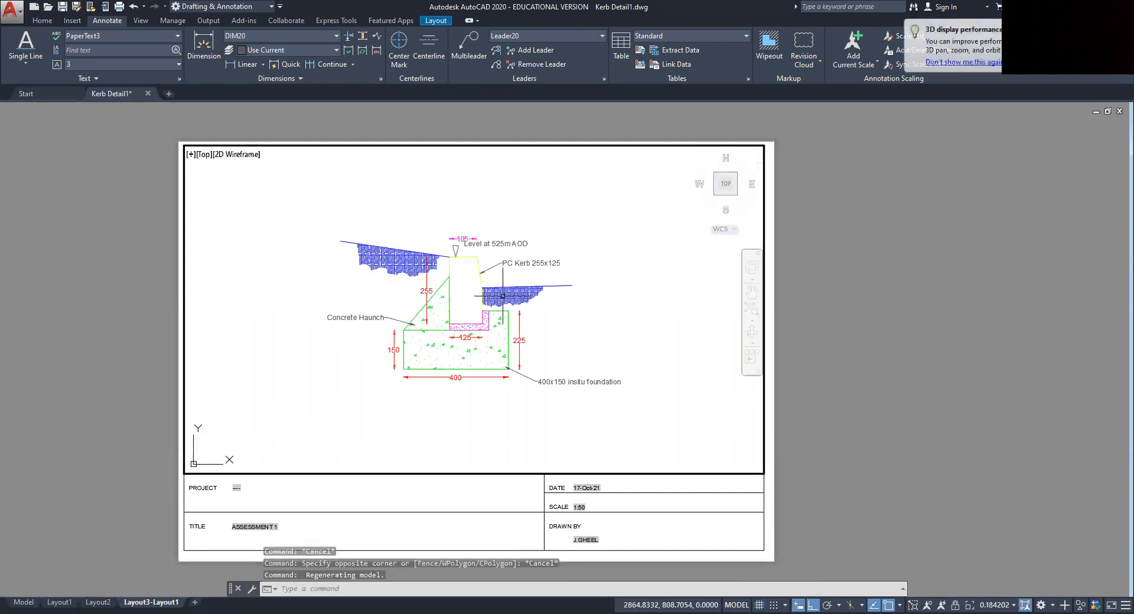
Step: Centre the kerb detail in the viewport, set the viewport scale to 1:5, and regenerate all to refresh the title block fields
{"action": "scroll", "coordinate": [452, 316], "scroll_direction": "up", "scroll_amount": 2}
{"action": "middle_click_drag", "start_coordinate": [452, 315], "coordinate": [457, 323]}
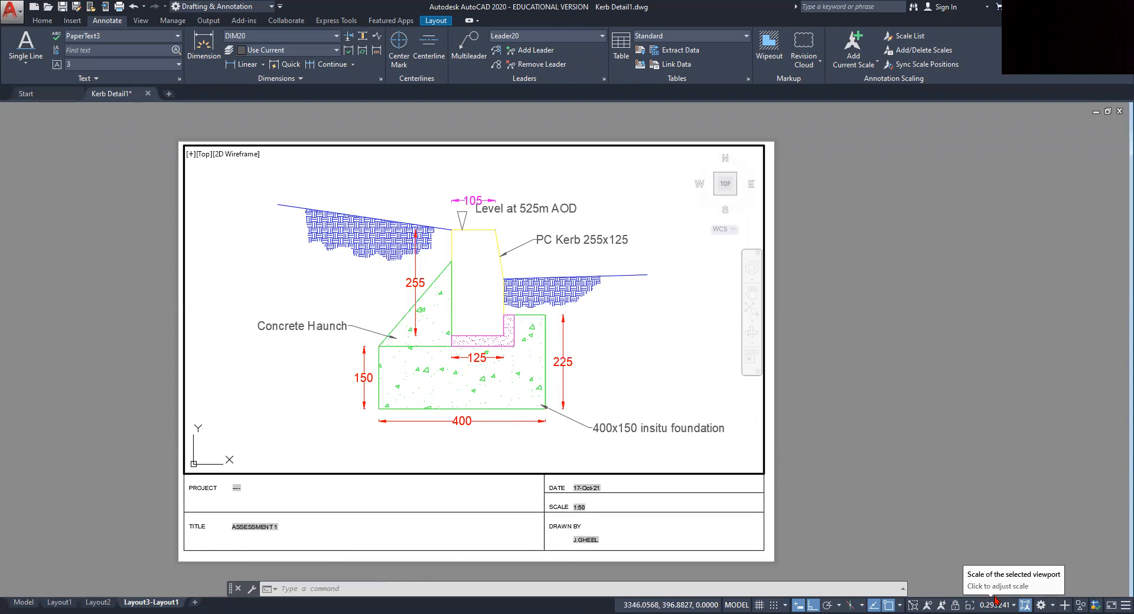
{"action": "left_click", "coordinate": [1014, 600]}
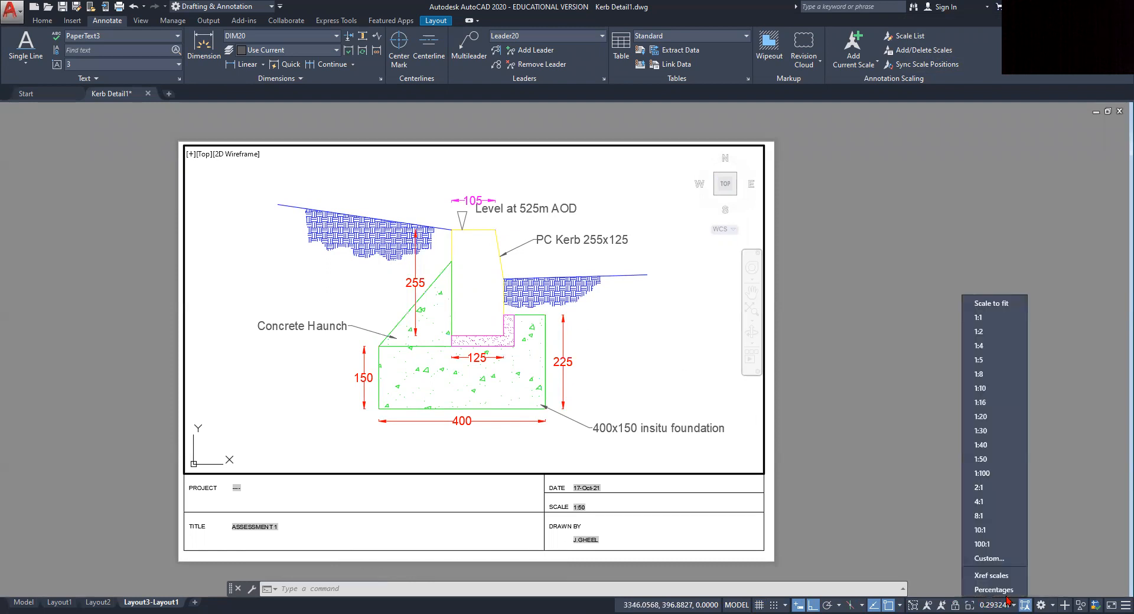
{"action": "left_click", "coordinate": [981, 388]}
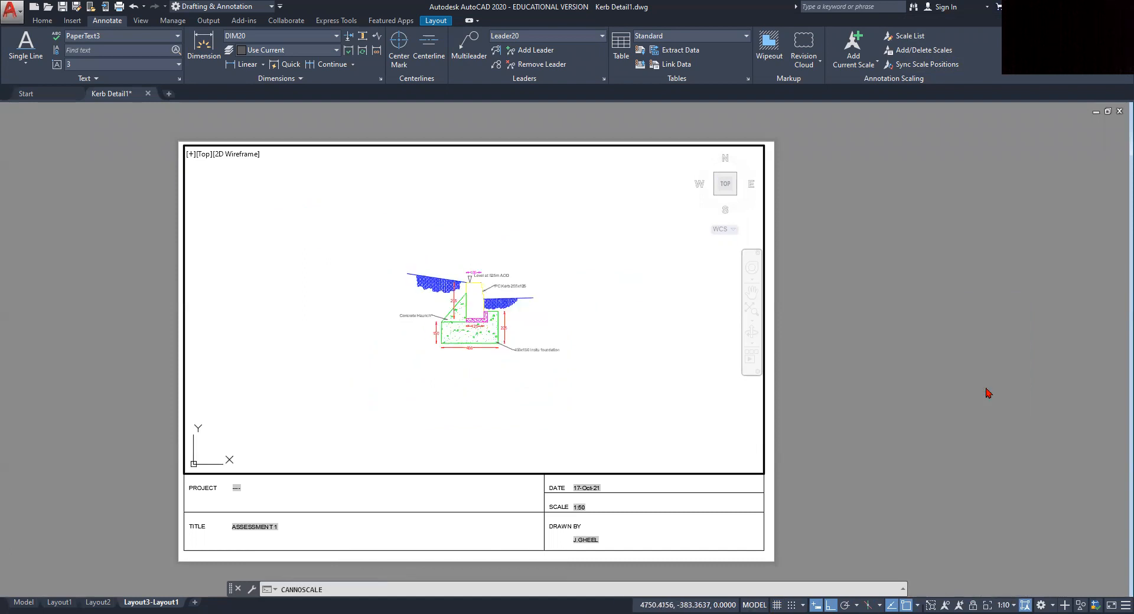
{"action": "left_click", "coordinate": [1006, 603]}
{"action": "left_click", "coordinate": [1005, 362]}
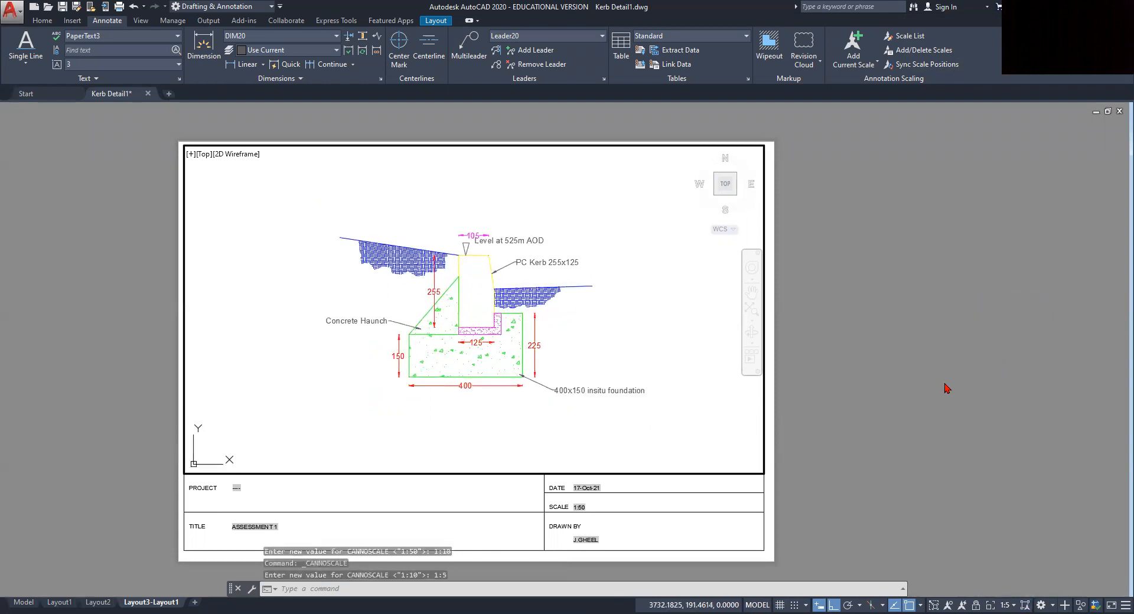
{"action": "type", "text": "REA"}
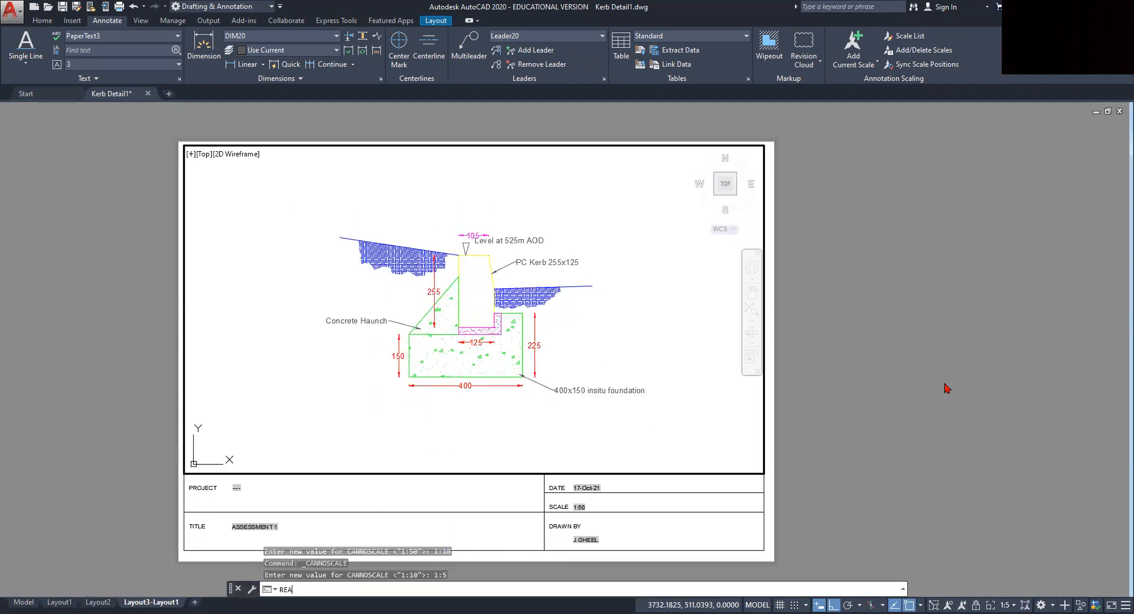
{"action": "key", "text": "Return"}
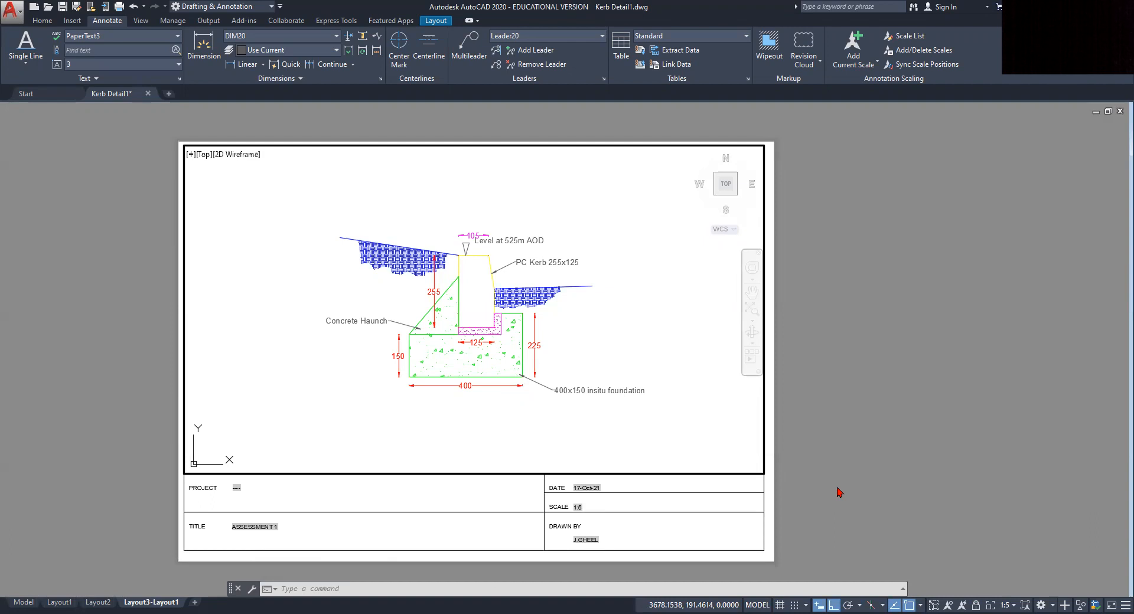
Step: Return to paper space and set the Subject in the drawing's summary properties to Kerb Drawing
{"action": "double_click", "coordinate": [312, 483]}
{"action": "scroll", "coordinate": [236, 487], "scroll_direction": "up", "scroll_amount": 5}
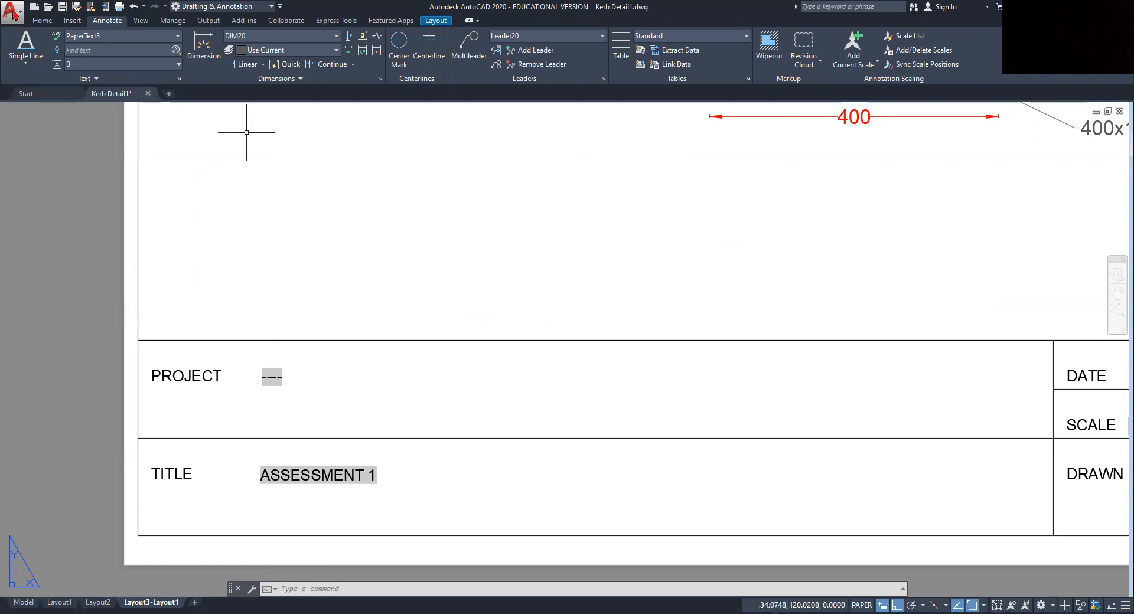
{"action": "left_click", "coordinate": [13, 17]}
{"action": "mouse_move", "coordinate": [50, 291]}
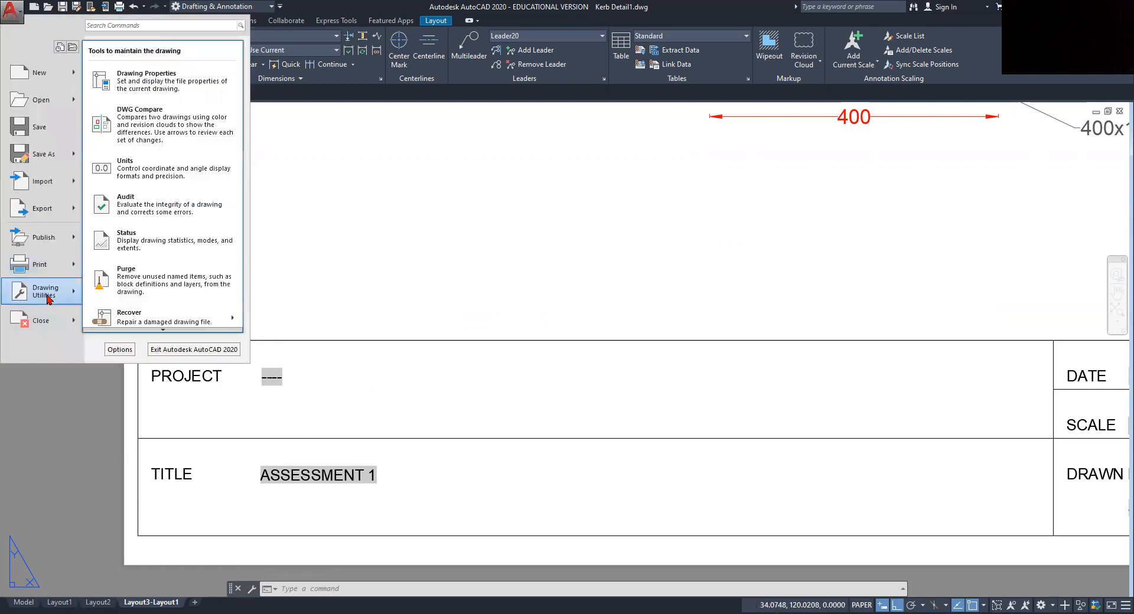
{"action": "left_click", "coordinate": [188, 85]}
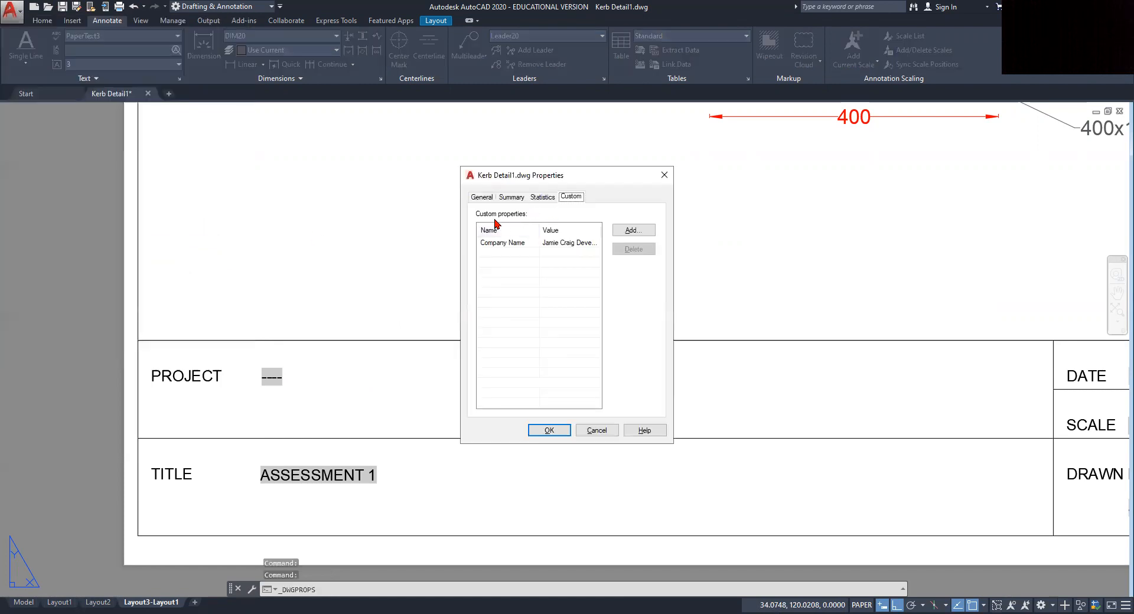
{"action": "left_click", "coordinate": [511, 199]}
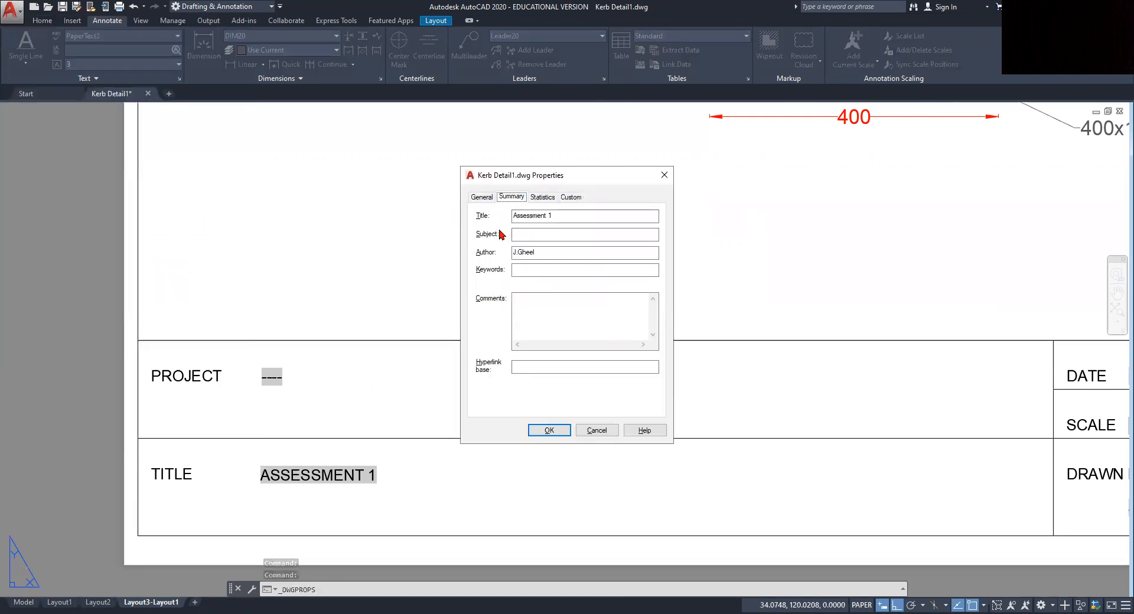
{"action": "left_click", "coordinate": [525, 235]}
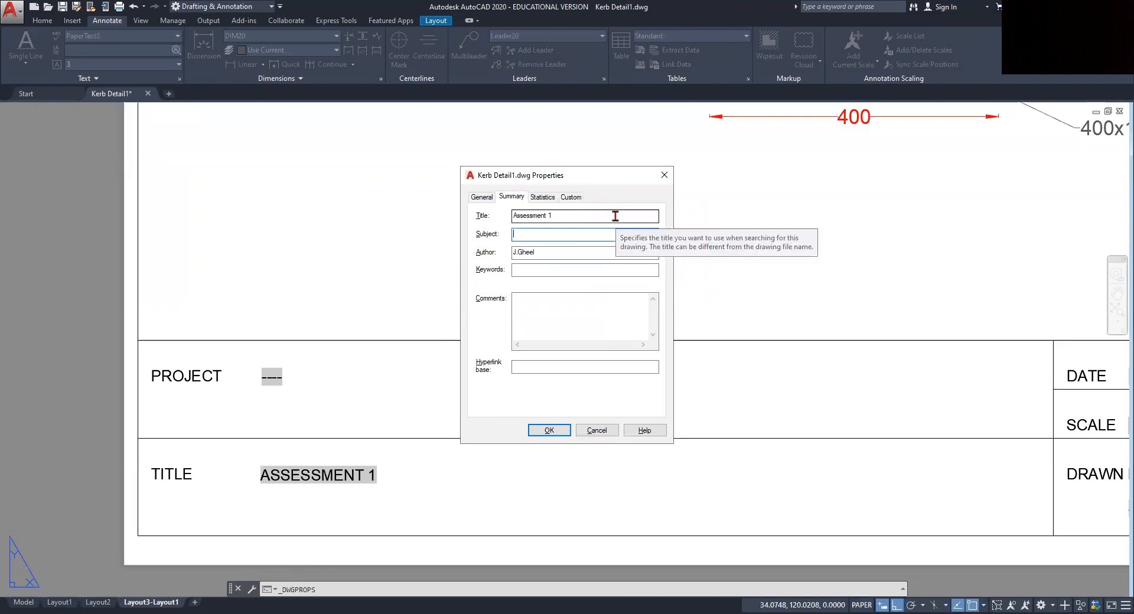
{"action": "type", "text": "Kerb"}
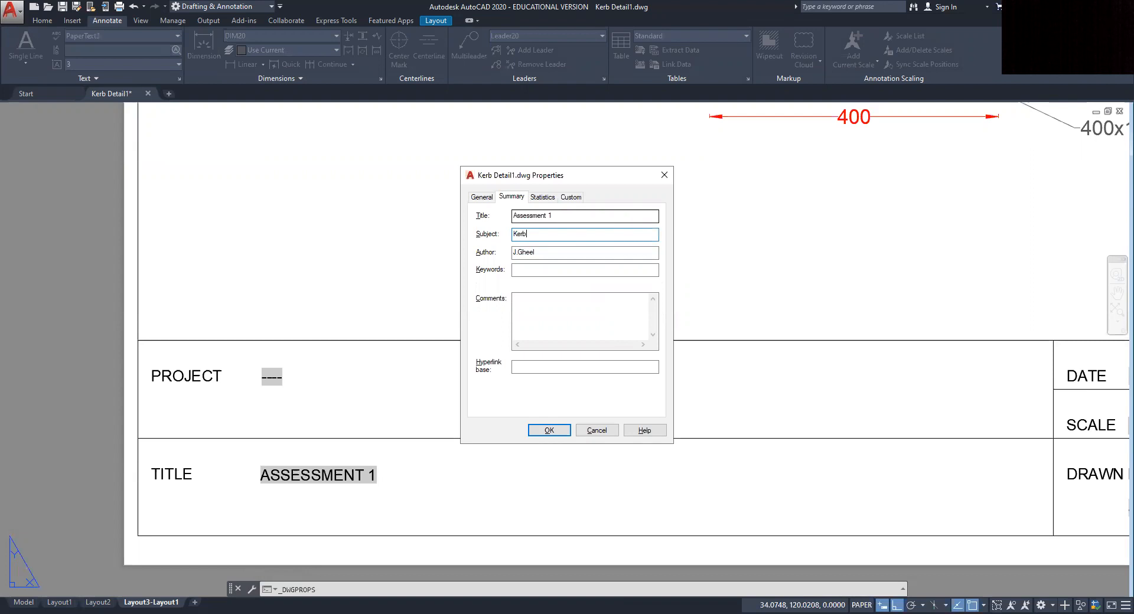
{"action": "type", "text": " rdawingwing"}
{"action": "left_click", "coordinate": [549, 431]}
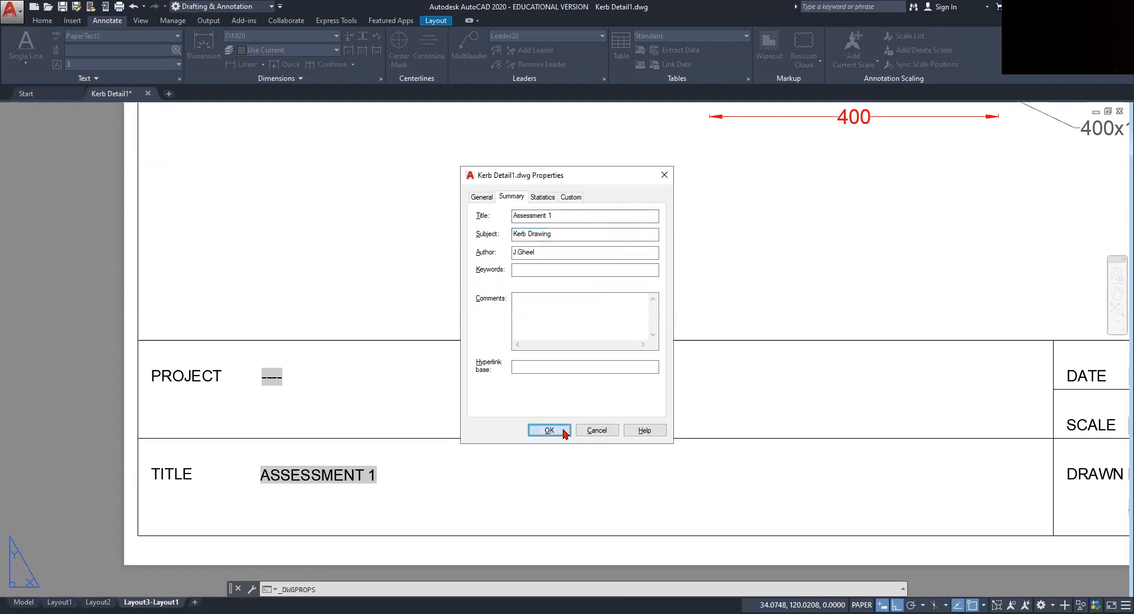
Step: Regenerate all to refresh the PROJECT field, and check the title block's project, title, date, scale and drawn-by entries
{"action": "type", "text": "rea"}
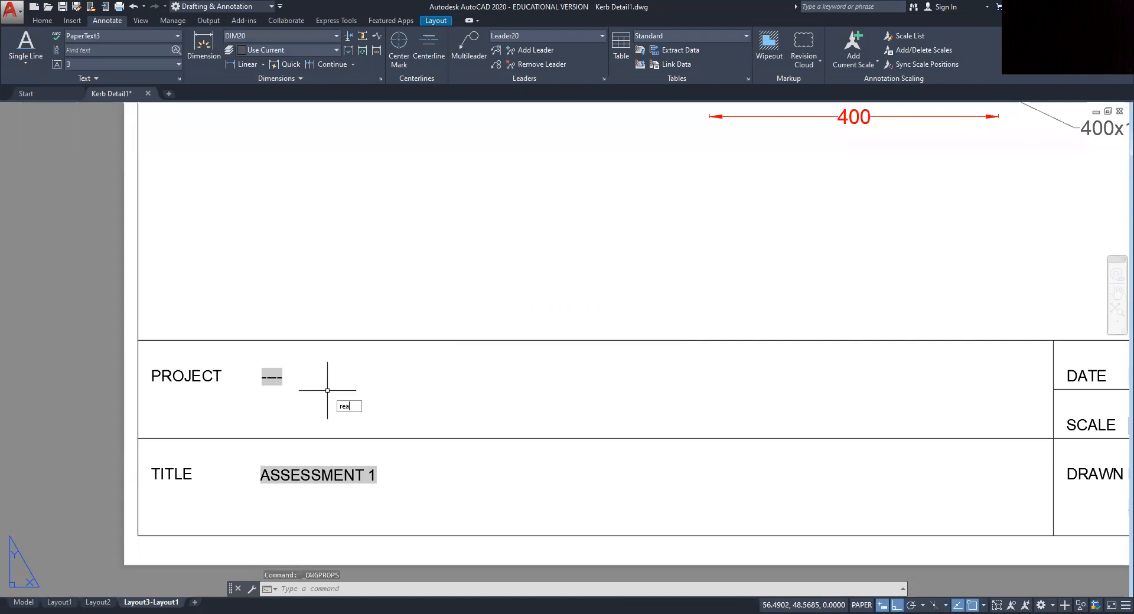
{"action": "key", "text": "Return"}
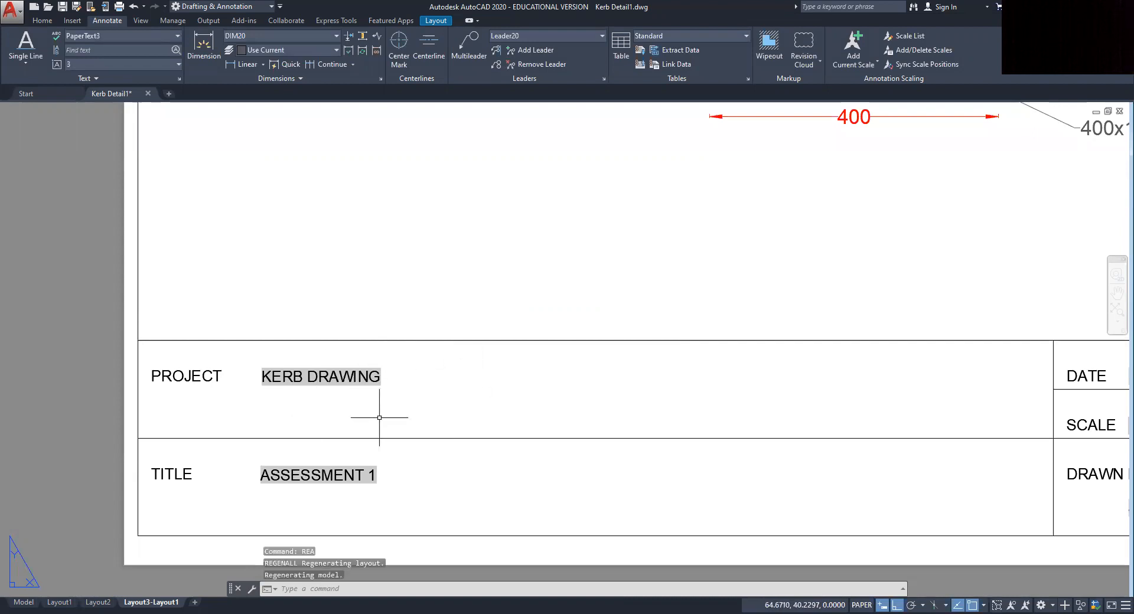
{"action": "scroll", "coordinate": [516, 390], "scroll_direction": "down", "scroll_amount": 3}
{"action": "scroll", "coordinate": [413, 417], "scroll_direction": "down", "scroll_amount": 2}
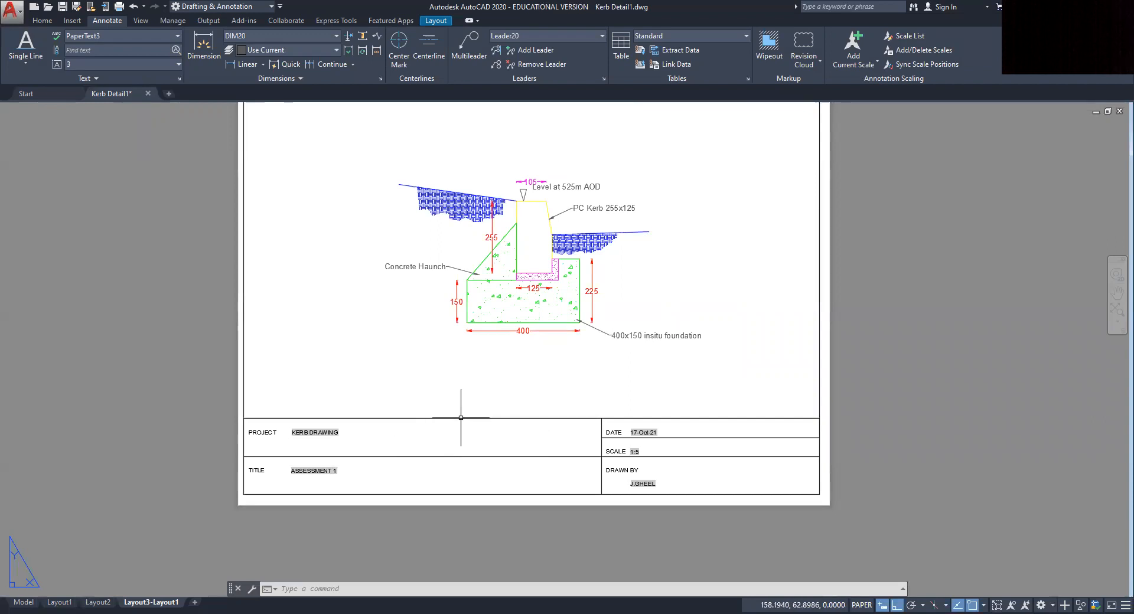
{"action": "scroll", "coordinate": [684, 445], "scroll_direction": "up", "scroll_amount": 4}
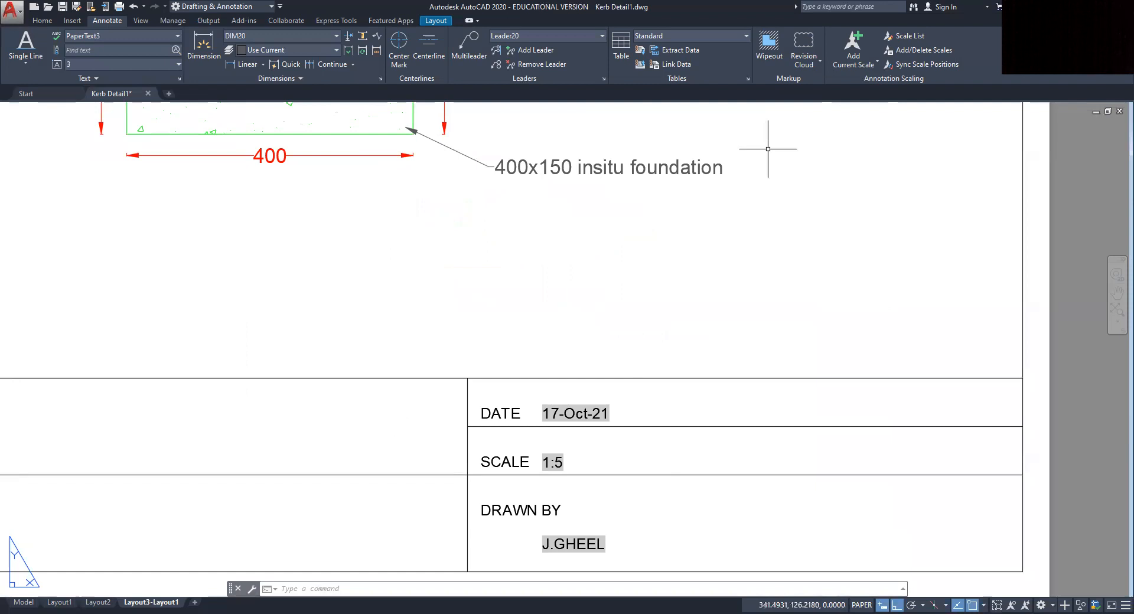
{"action": "key", "text": "alt+Tab"}
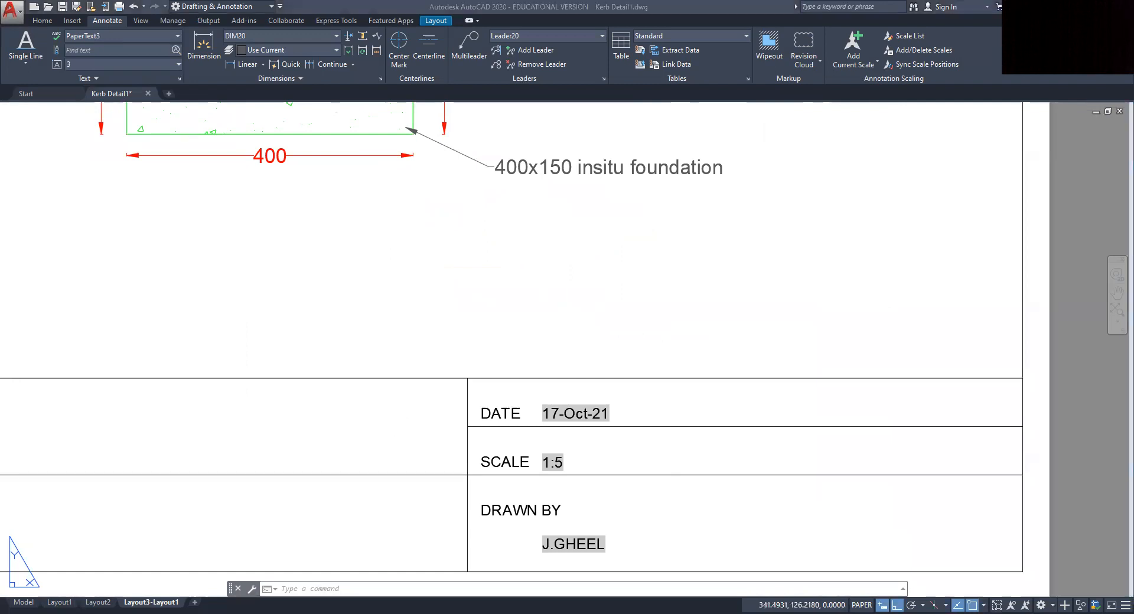